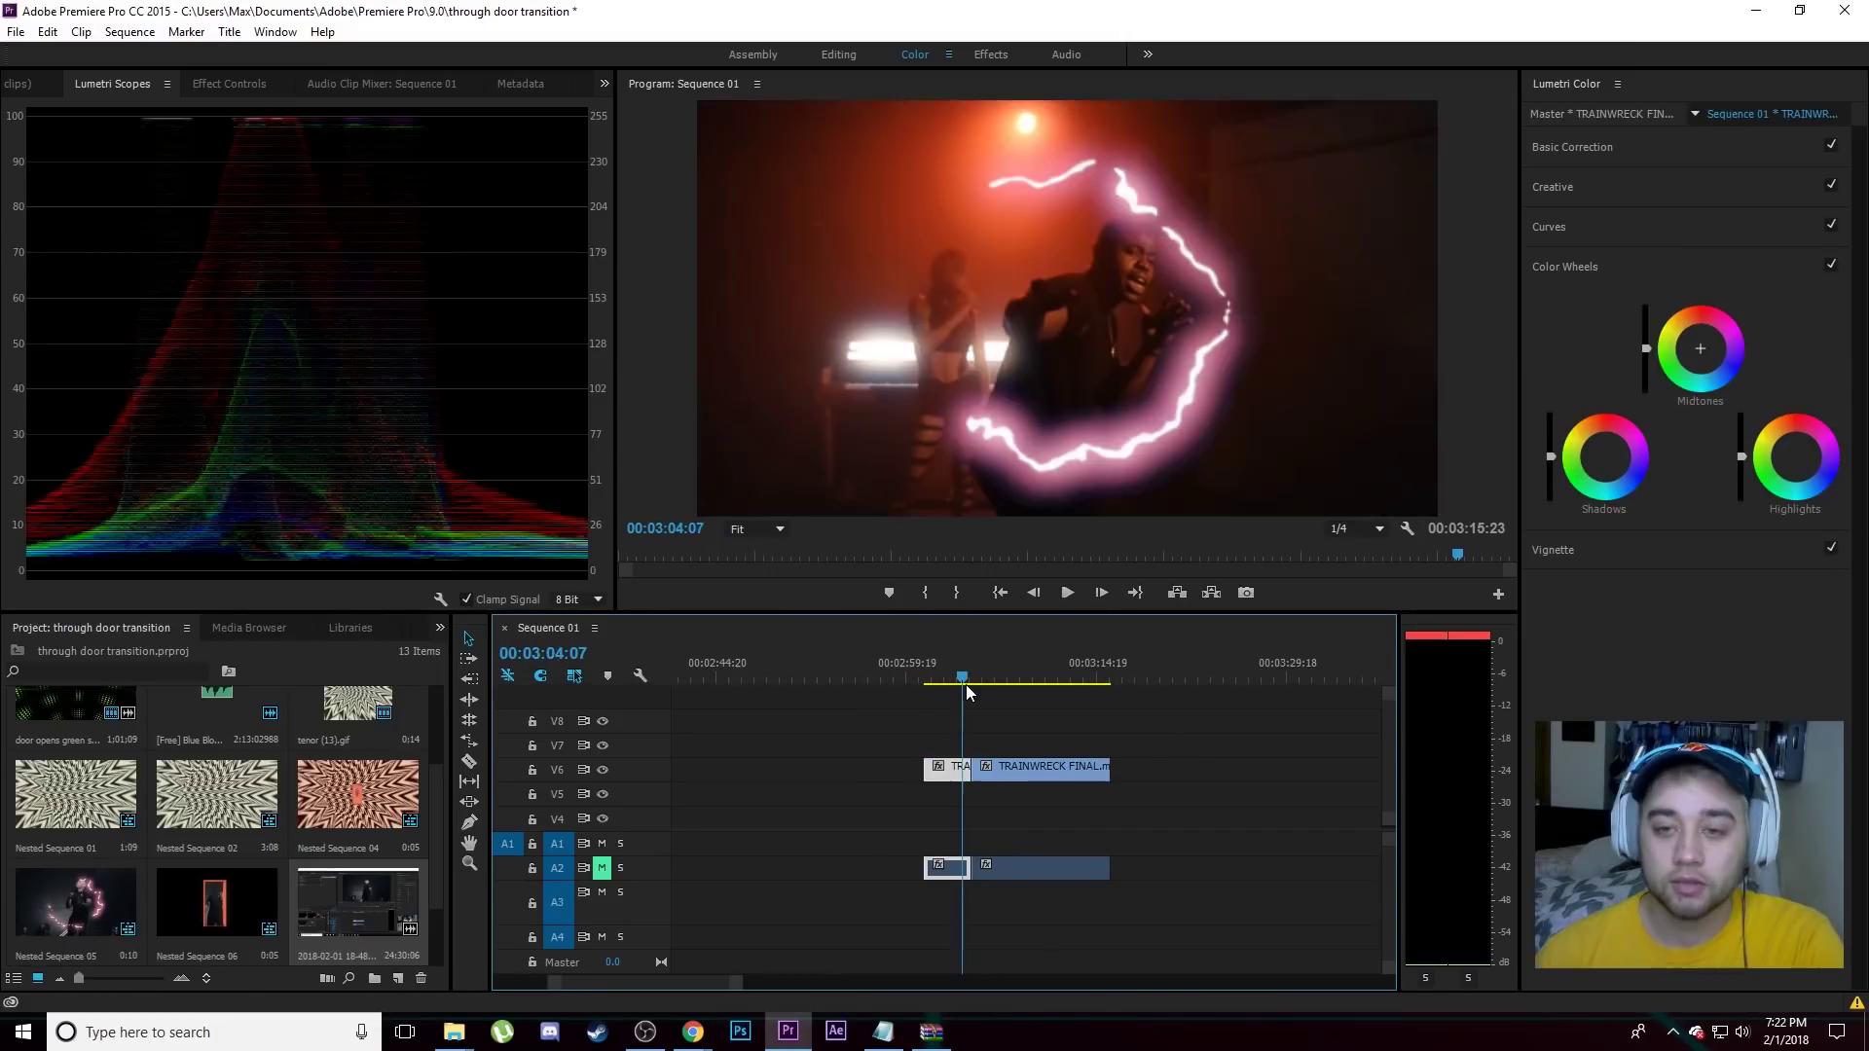
Split the second TRAINWRECK FINAL clip at 00:03:07:18 and delete the piece before the cut, leaving a gap between the clips.
mouse_move(966, 686)
left_mouse_down()
mouse_move(950, 686)
mouse_move(1020, 679)
mouse_move(976, 697)
mouse_move(995, 695)
left_mouse_up()
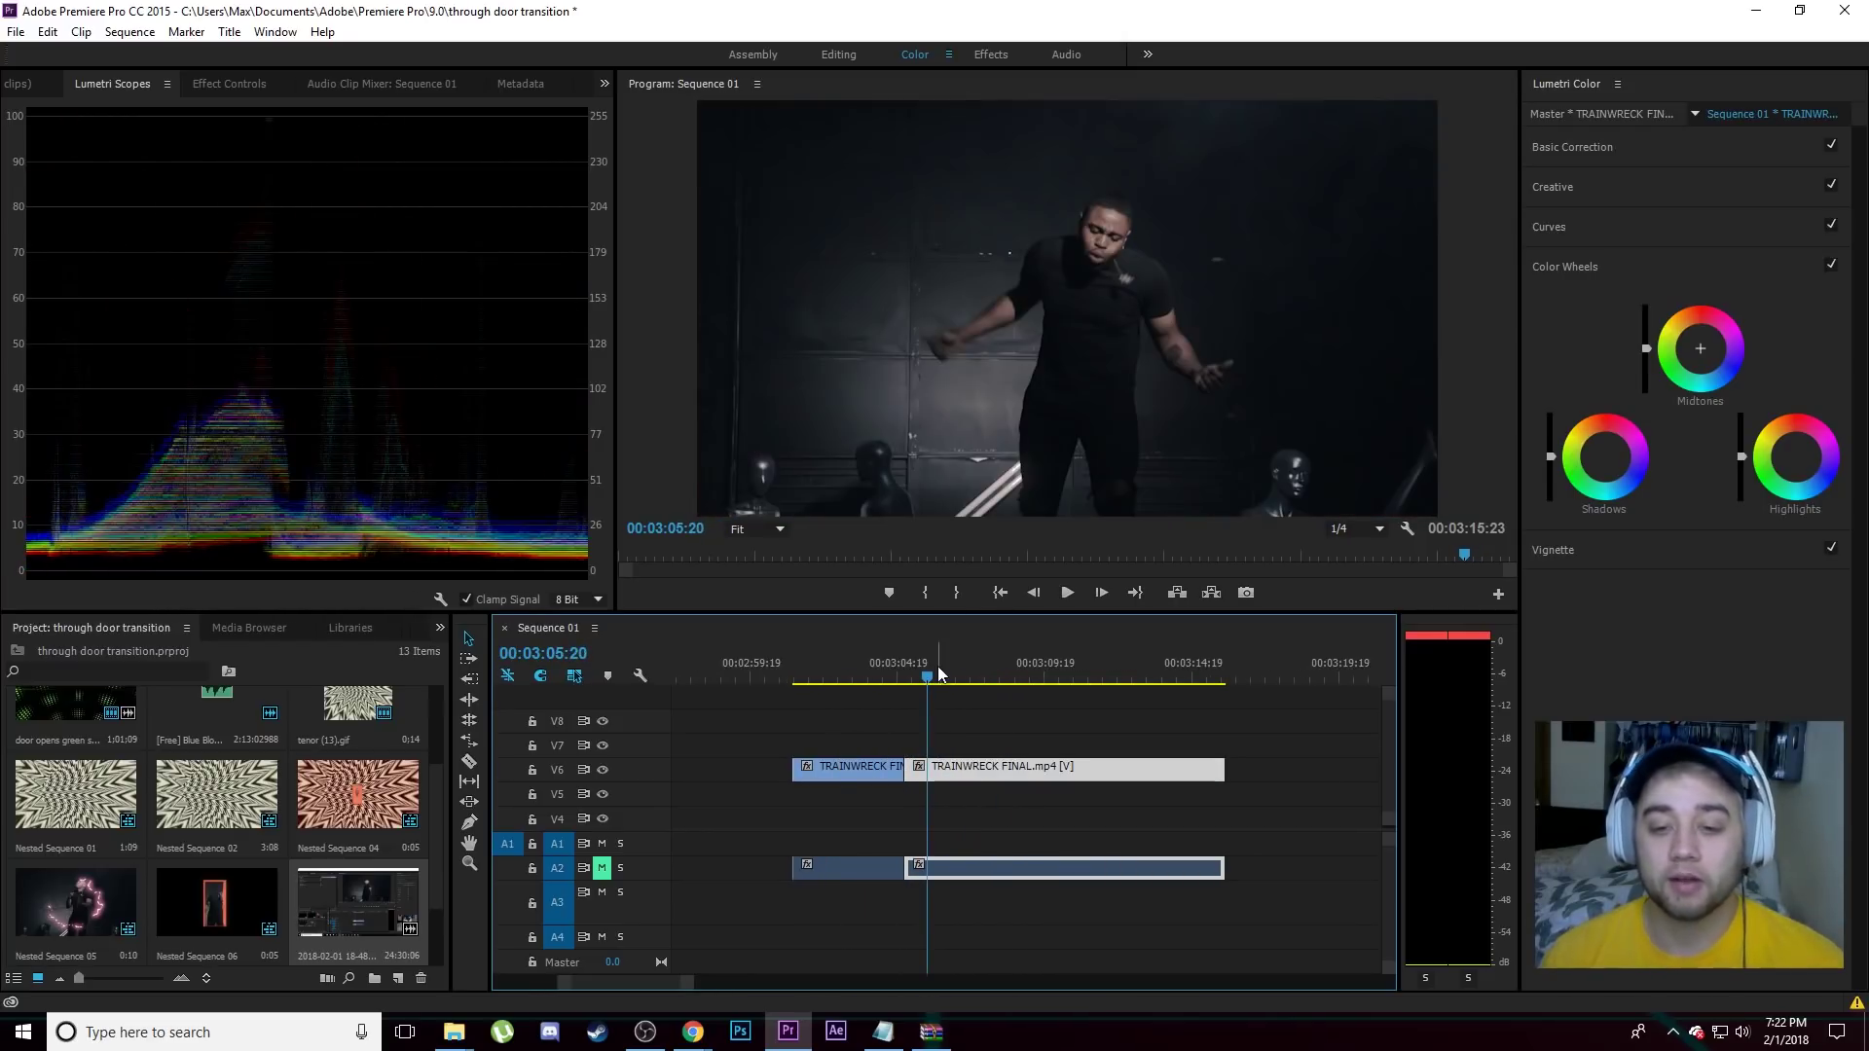
left_click_drag(937, 668, 989, 695)
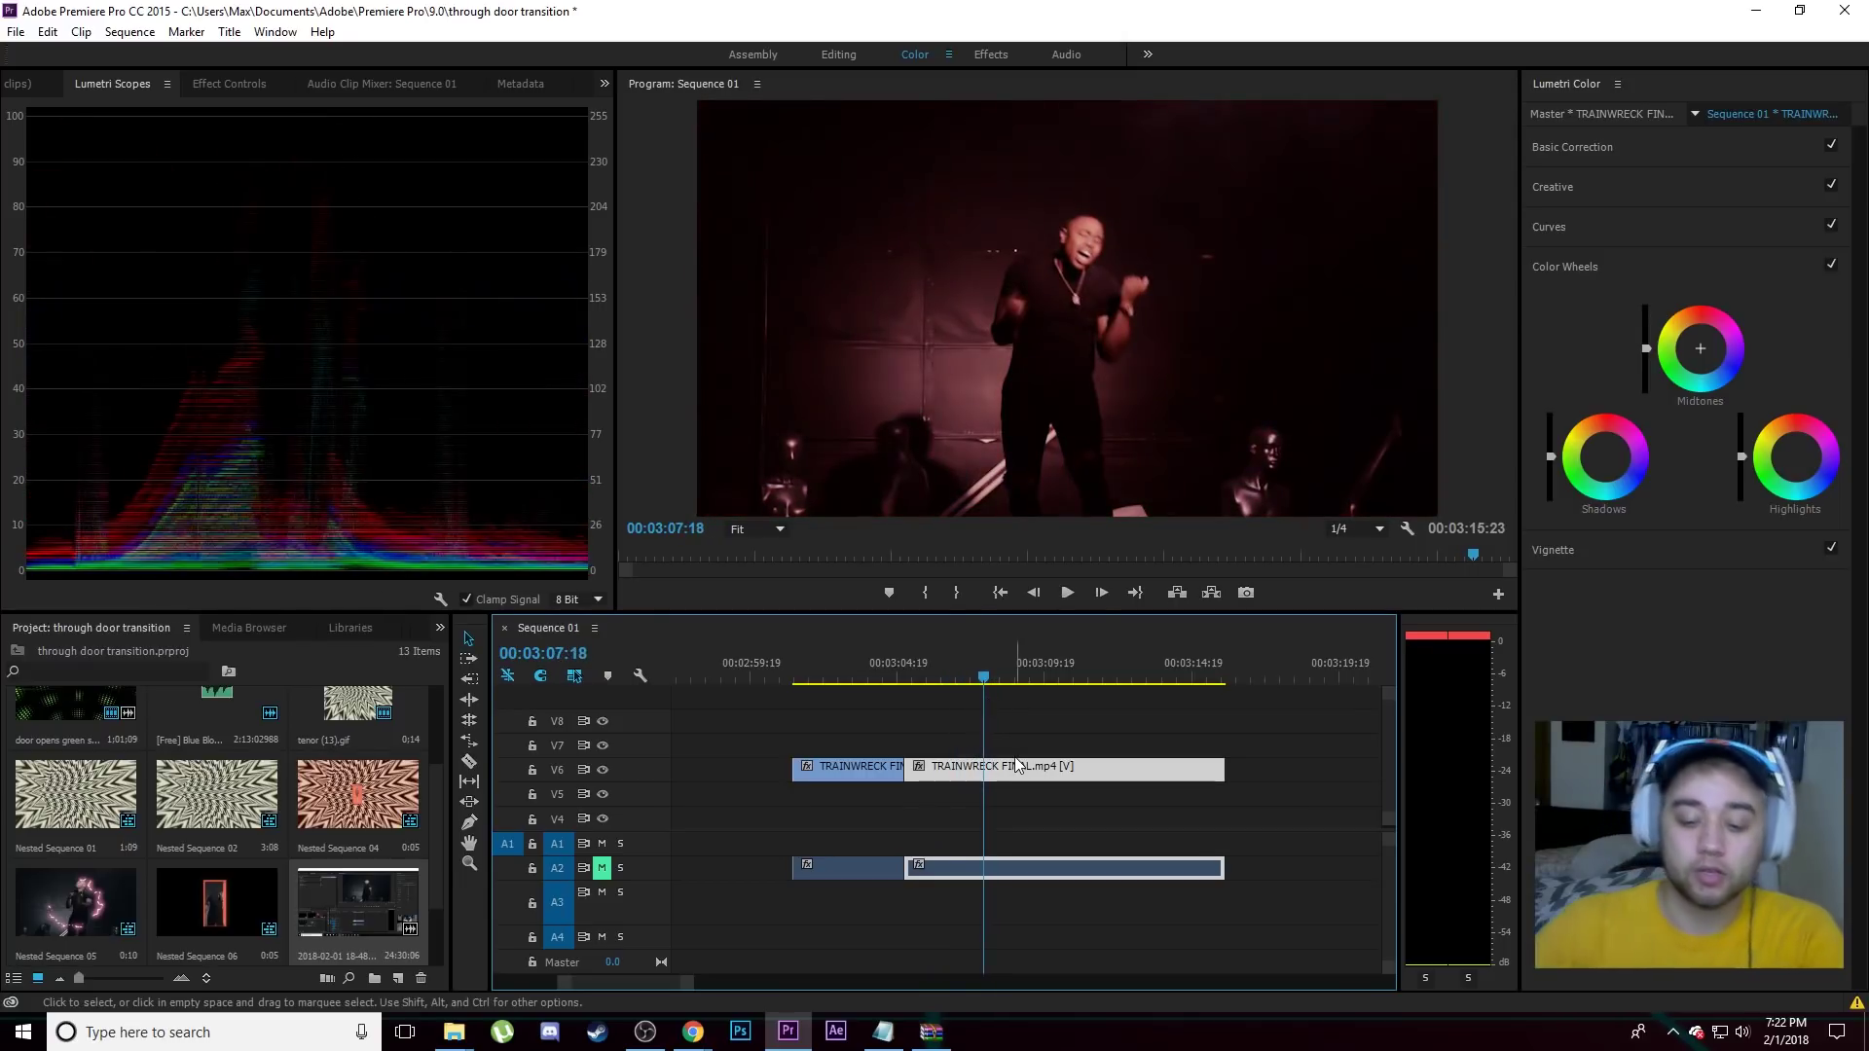
key("ctrl+k")
left_click_drag(979, 683, 942, 707)
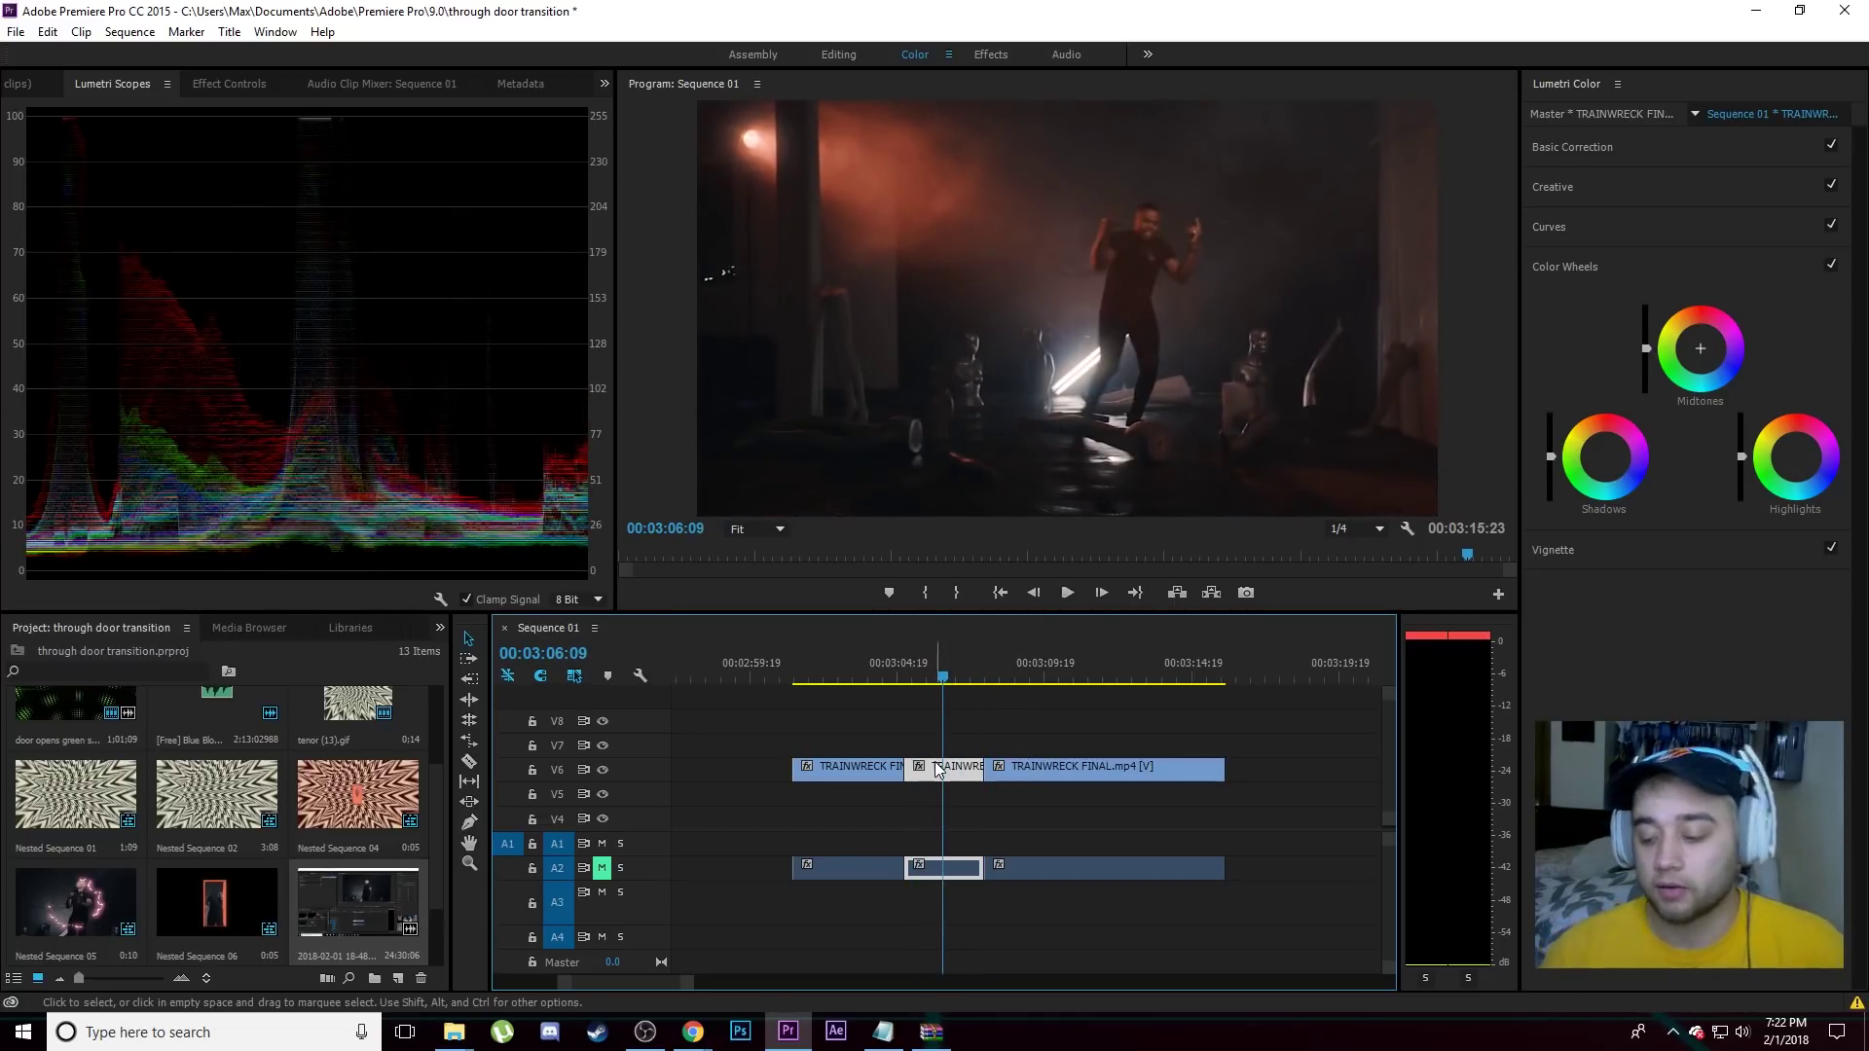
key("Delete")
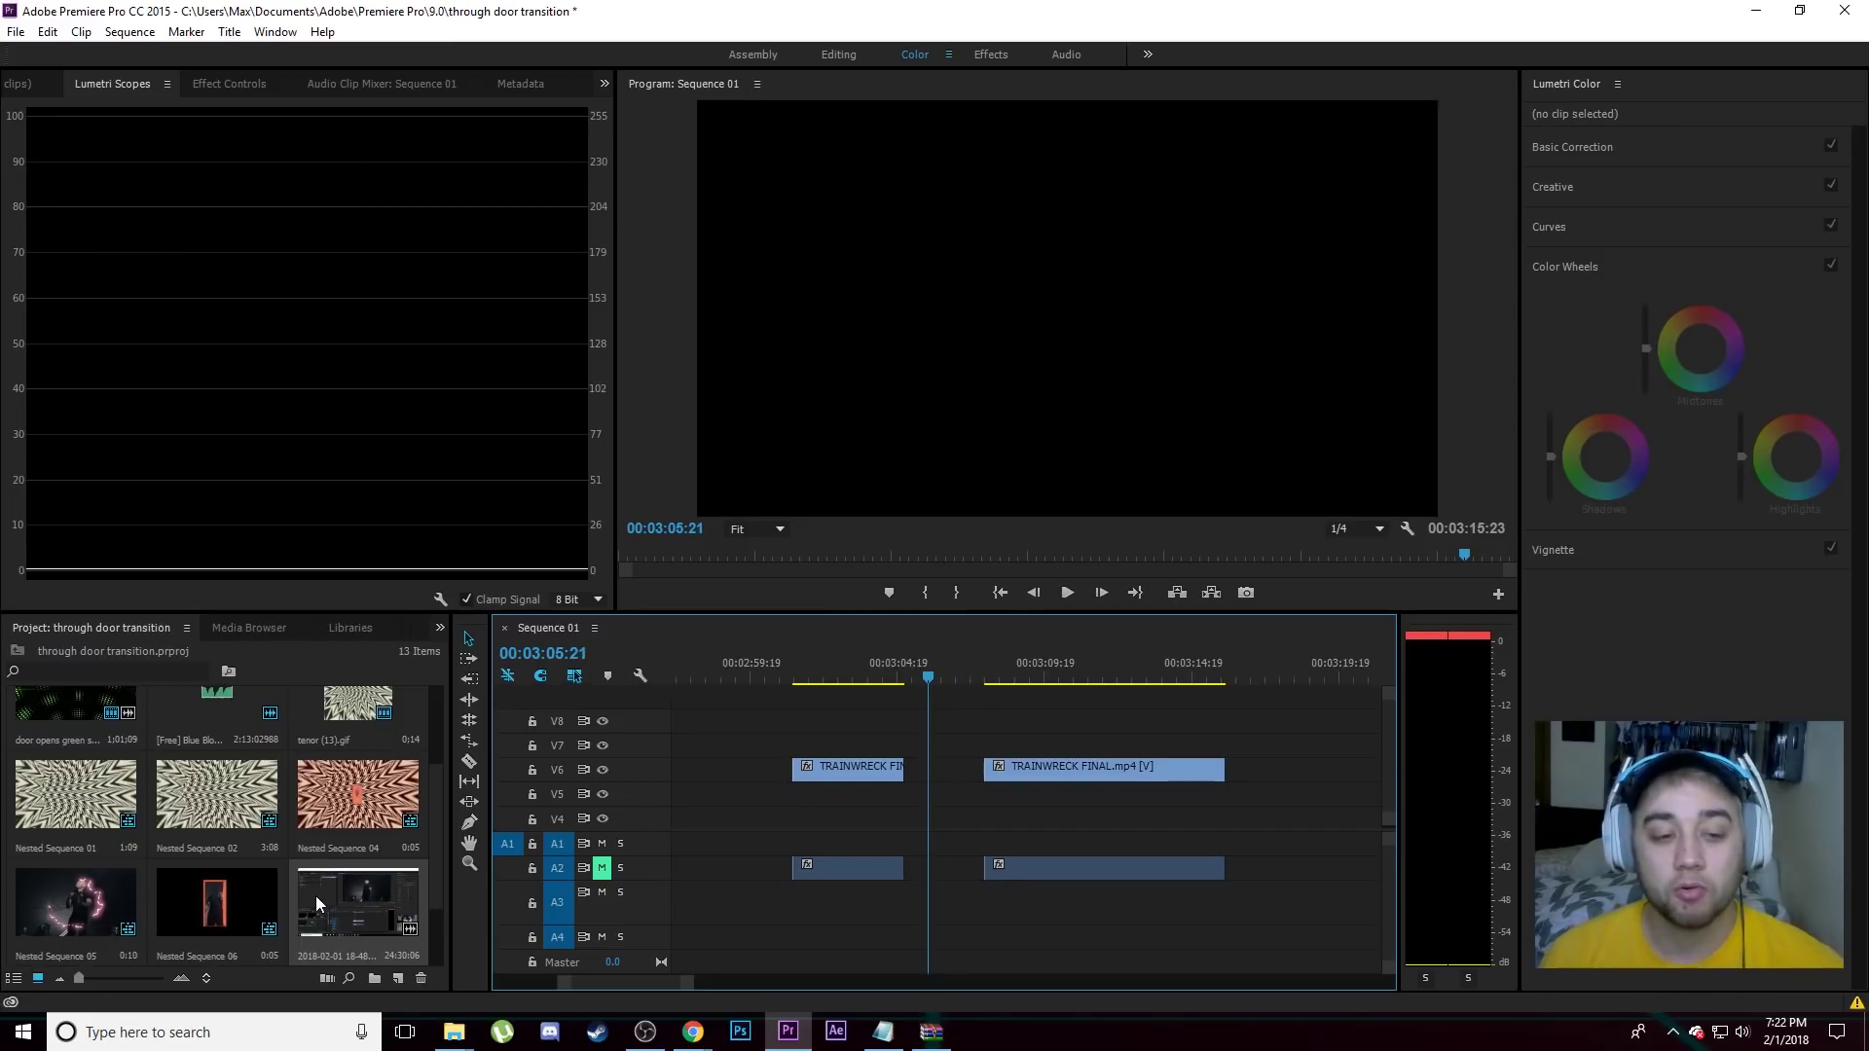
Place "door opens green screen 01.mp4" on track V7 above the TRAINWRECK clips and delete only its audio.
scroll(292, 891, "up", 2)
scroll(243, 876, "down", 2)
scroll(136, 867, "up", 2)
left_click_drag(79, 866, 984, 722)
scroll(966, 786, "down", 3)
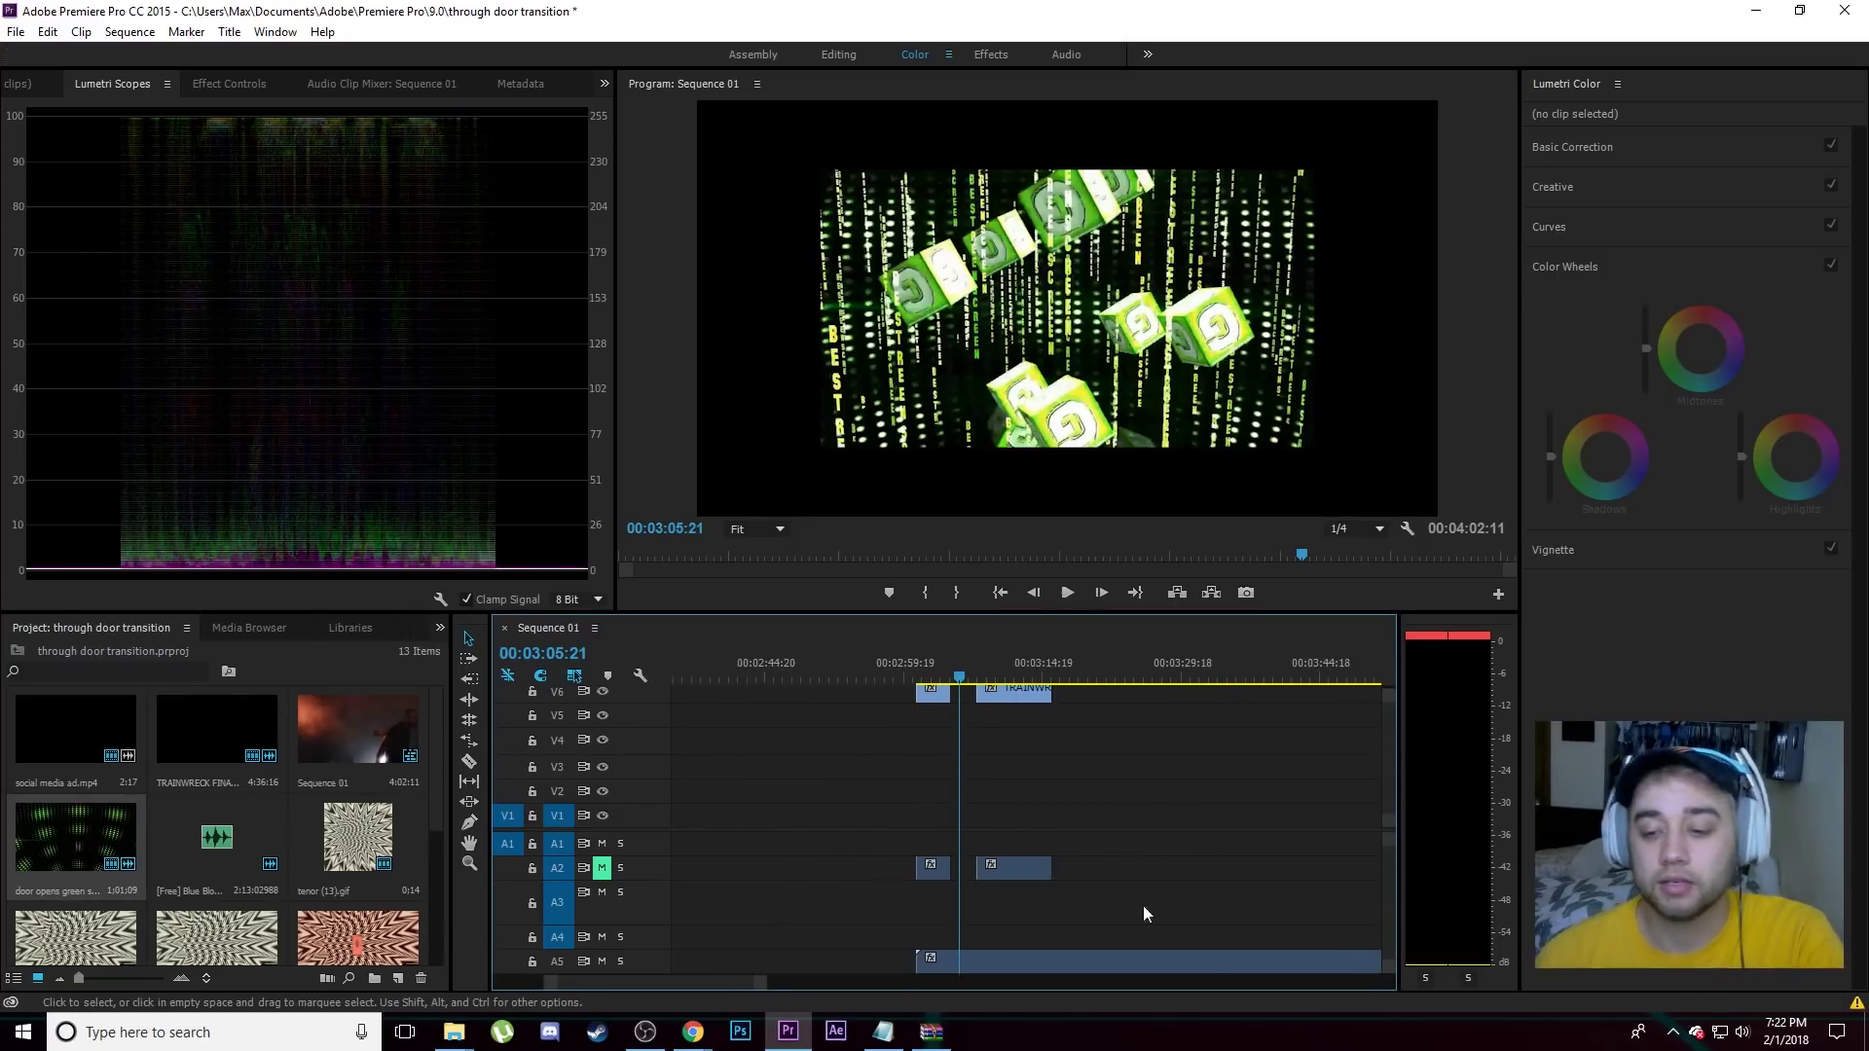
left_click(1191, 960, "alt")
key("Delete")
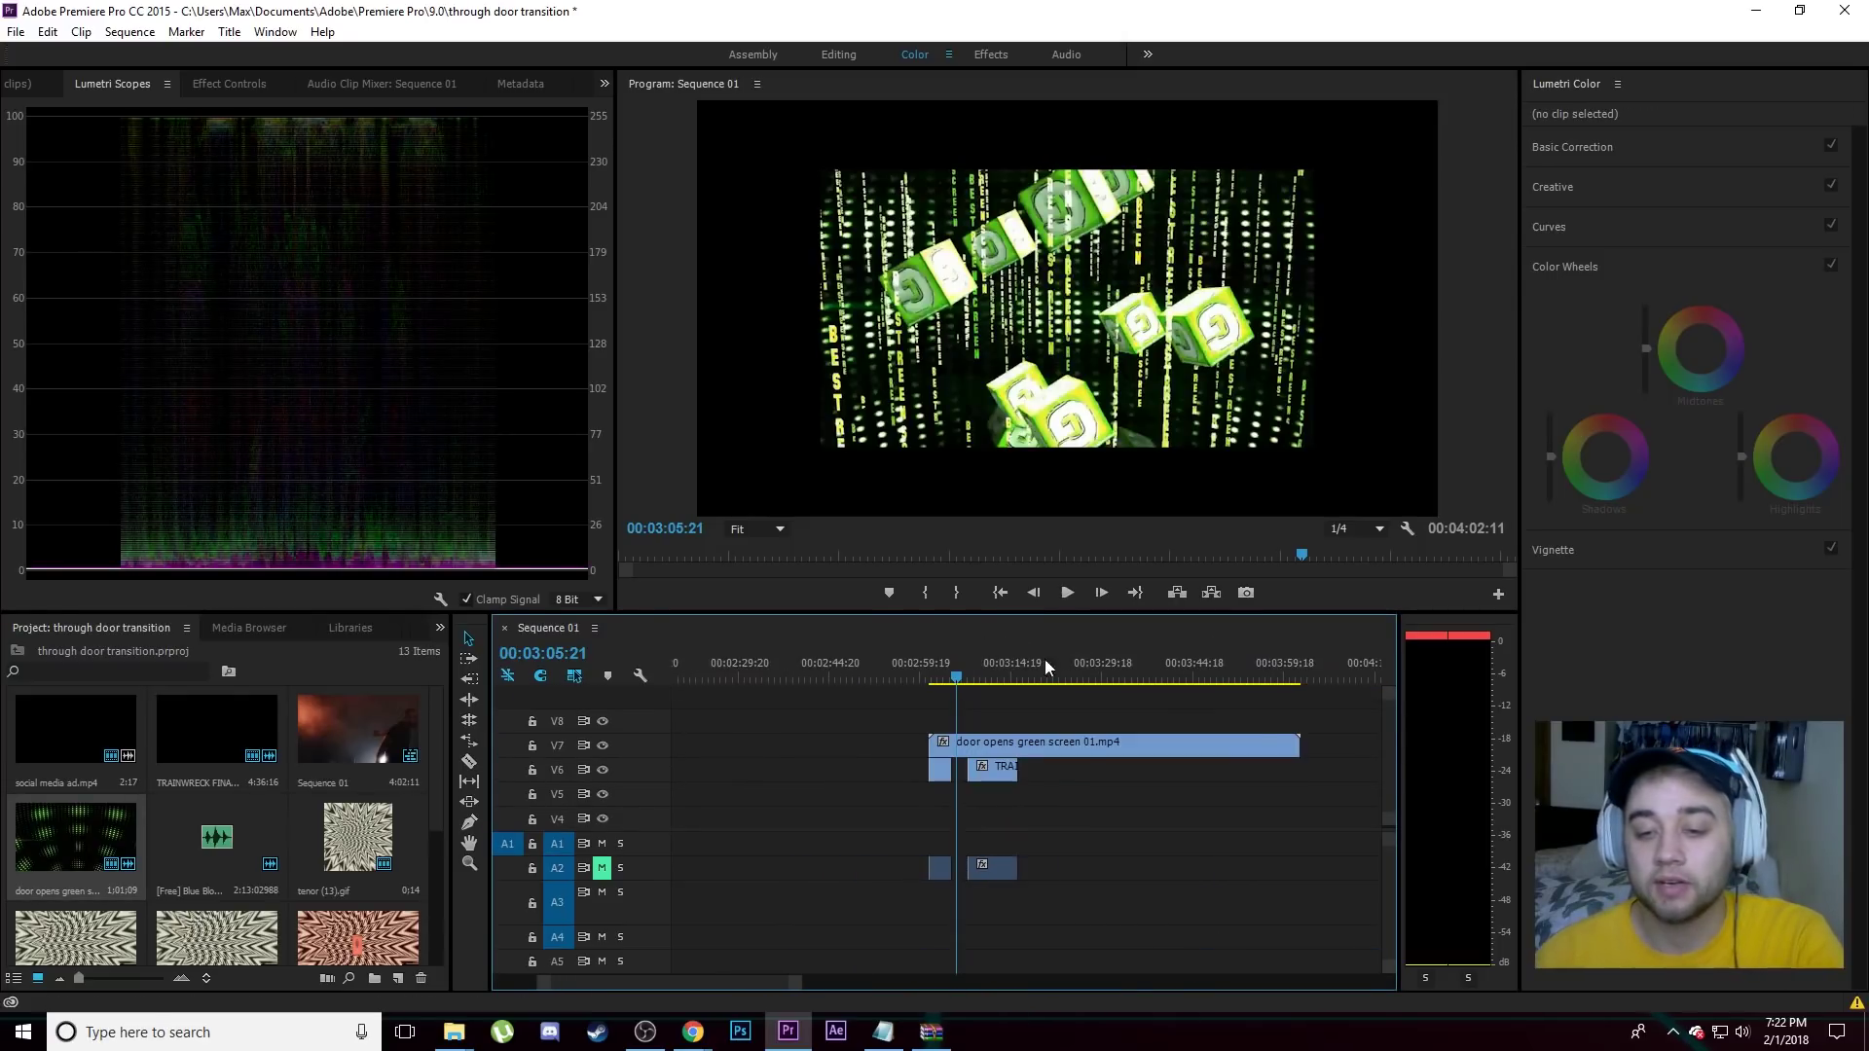
Split the door green screen clip at 00:03:16:01, where the closed door is shown, and delete the part before it.
left_click_drag(959, 674, 1012, 708)
key("equal")
left_click(1059, 748)
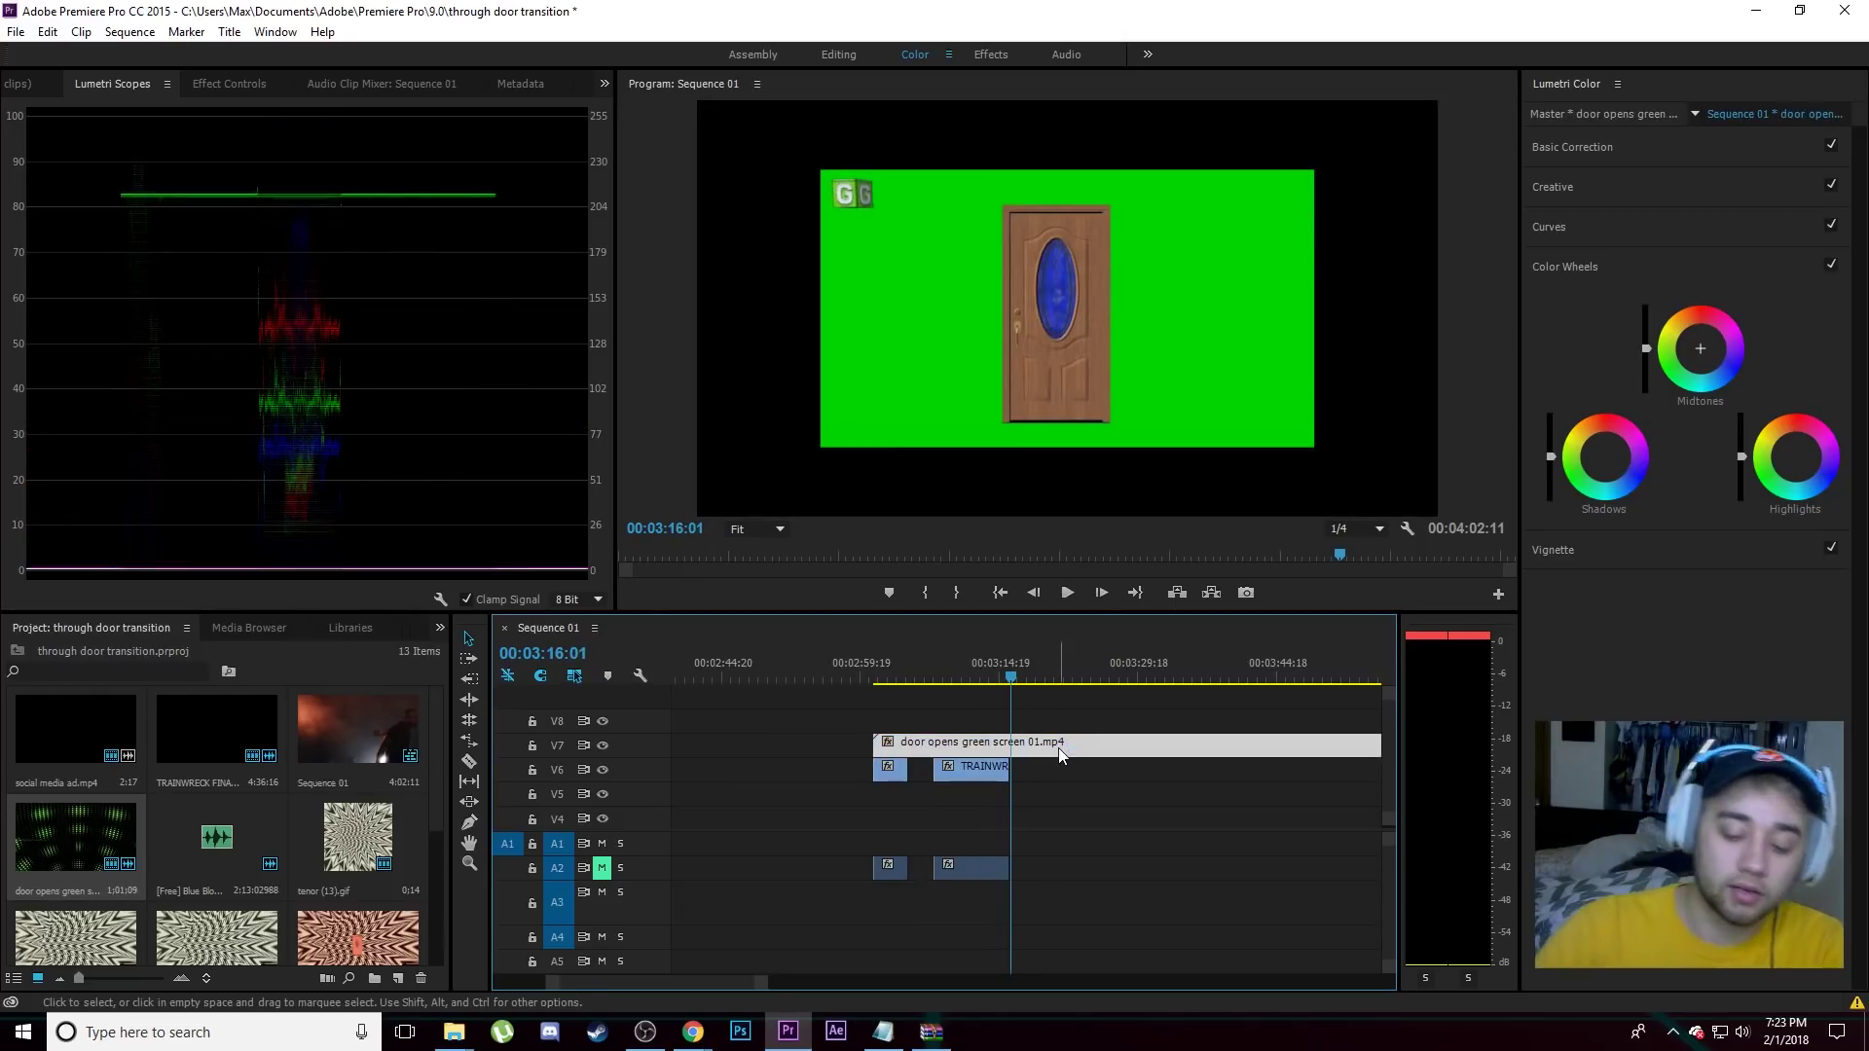
key("ctrl+k")
key("Delete")
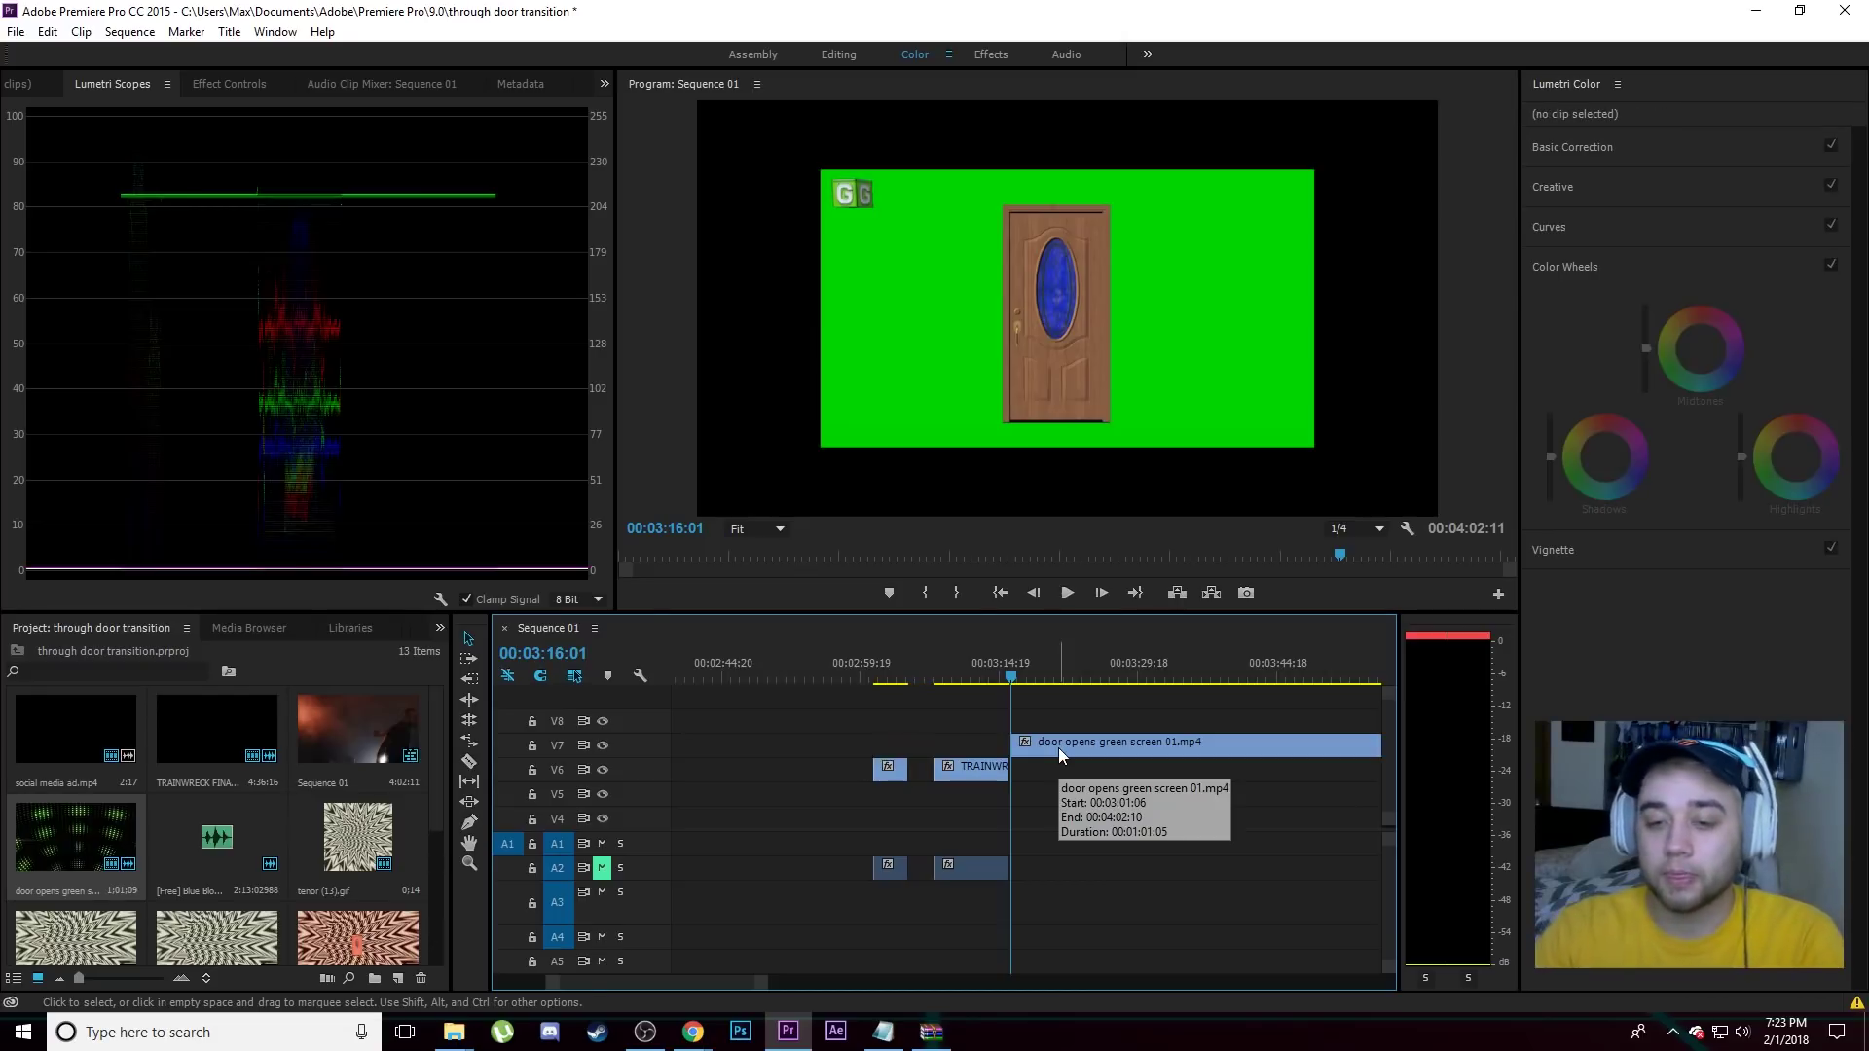
Split the door clip at 00:03:22:03, where the door is fully open, and delete everything after the cut.
left_click_drag(1018, 693, 1066, 685)
left_click(1117, 744)
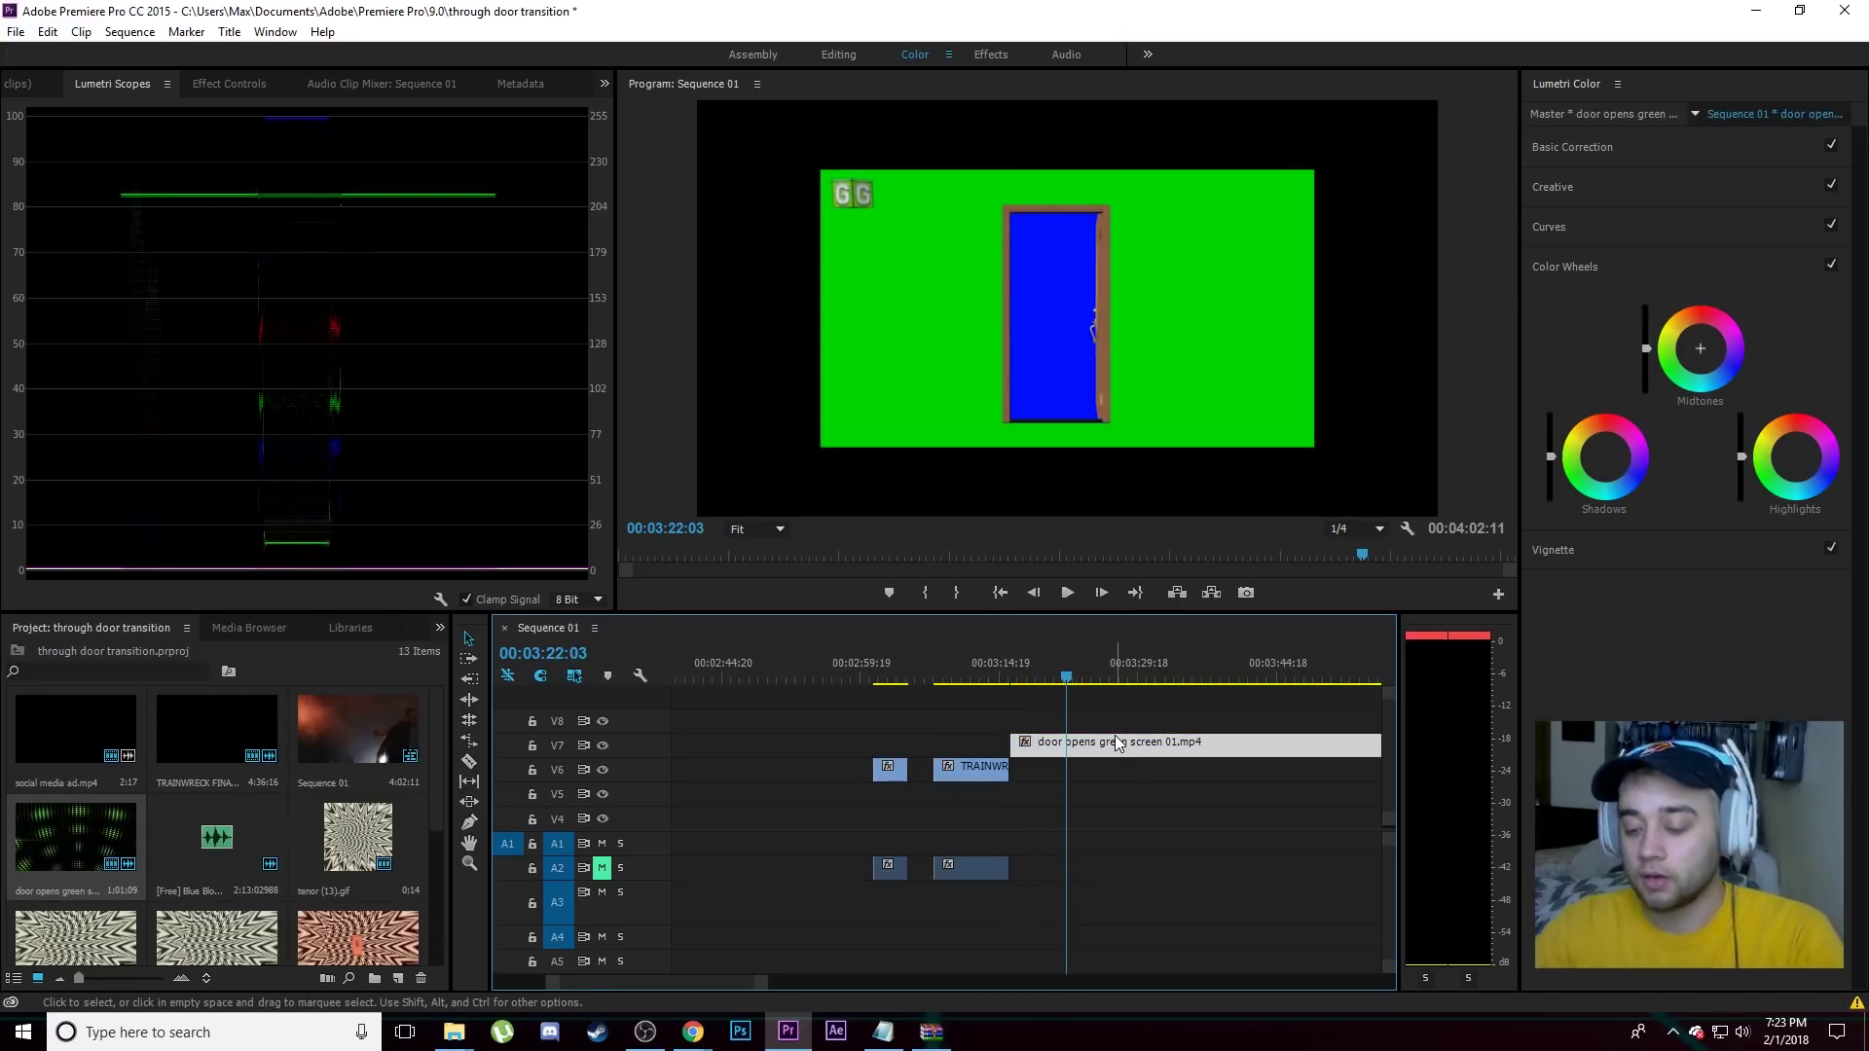
key("ctrl+k")
left_click(1117, 743)
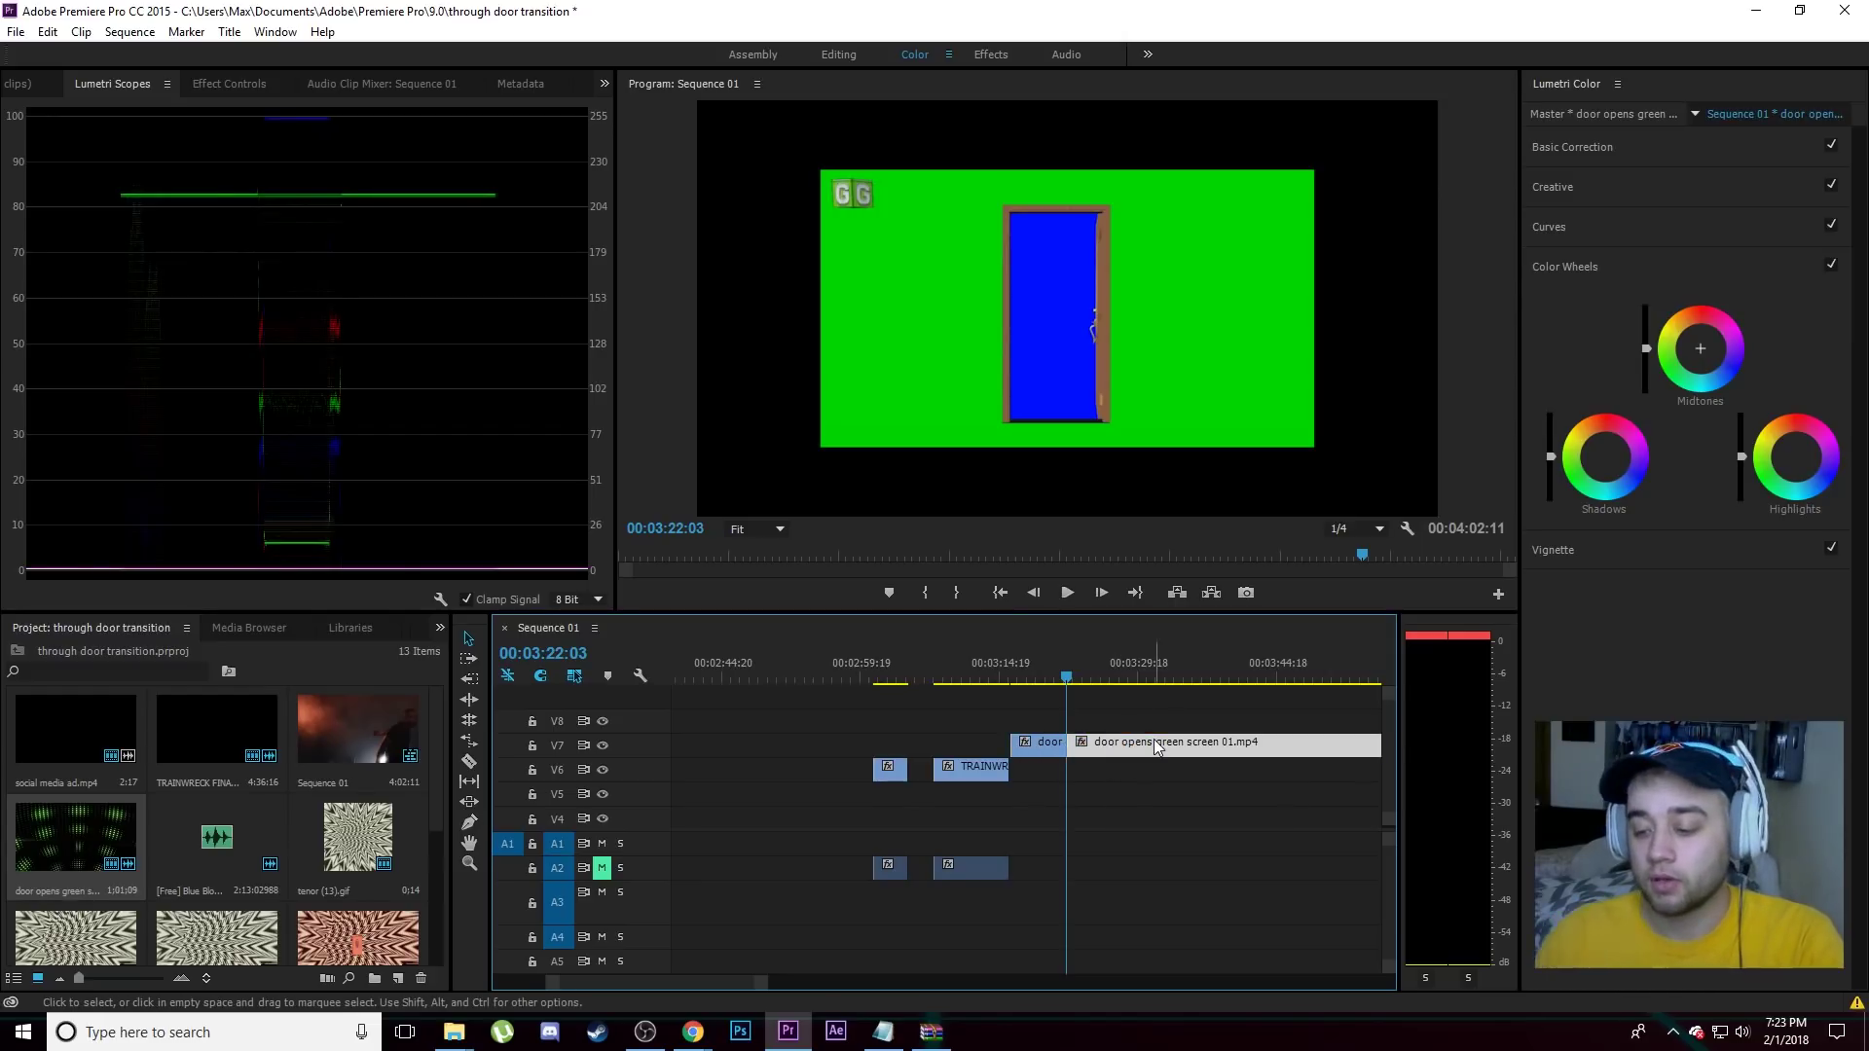
key("Delete")
scroll(1103, 737, "up", 3)
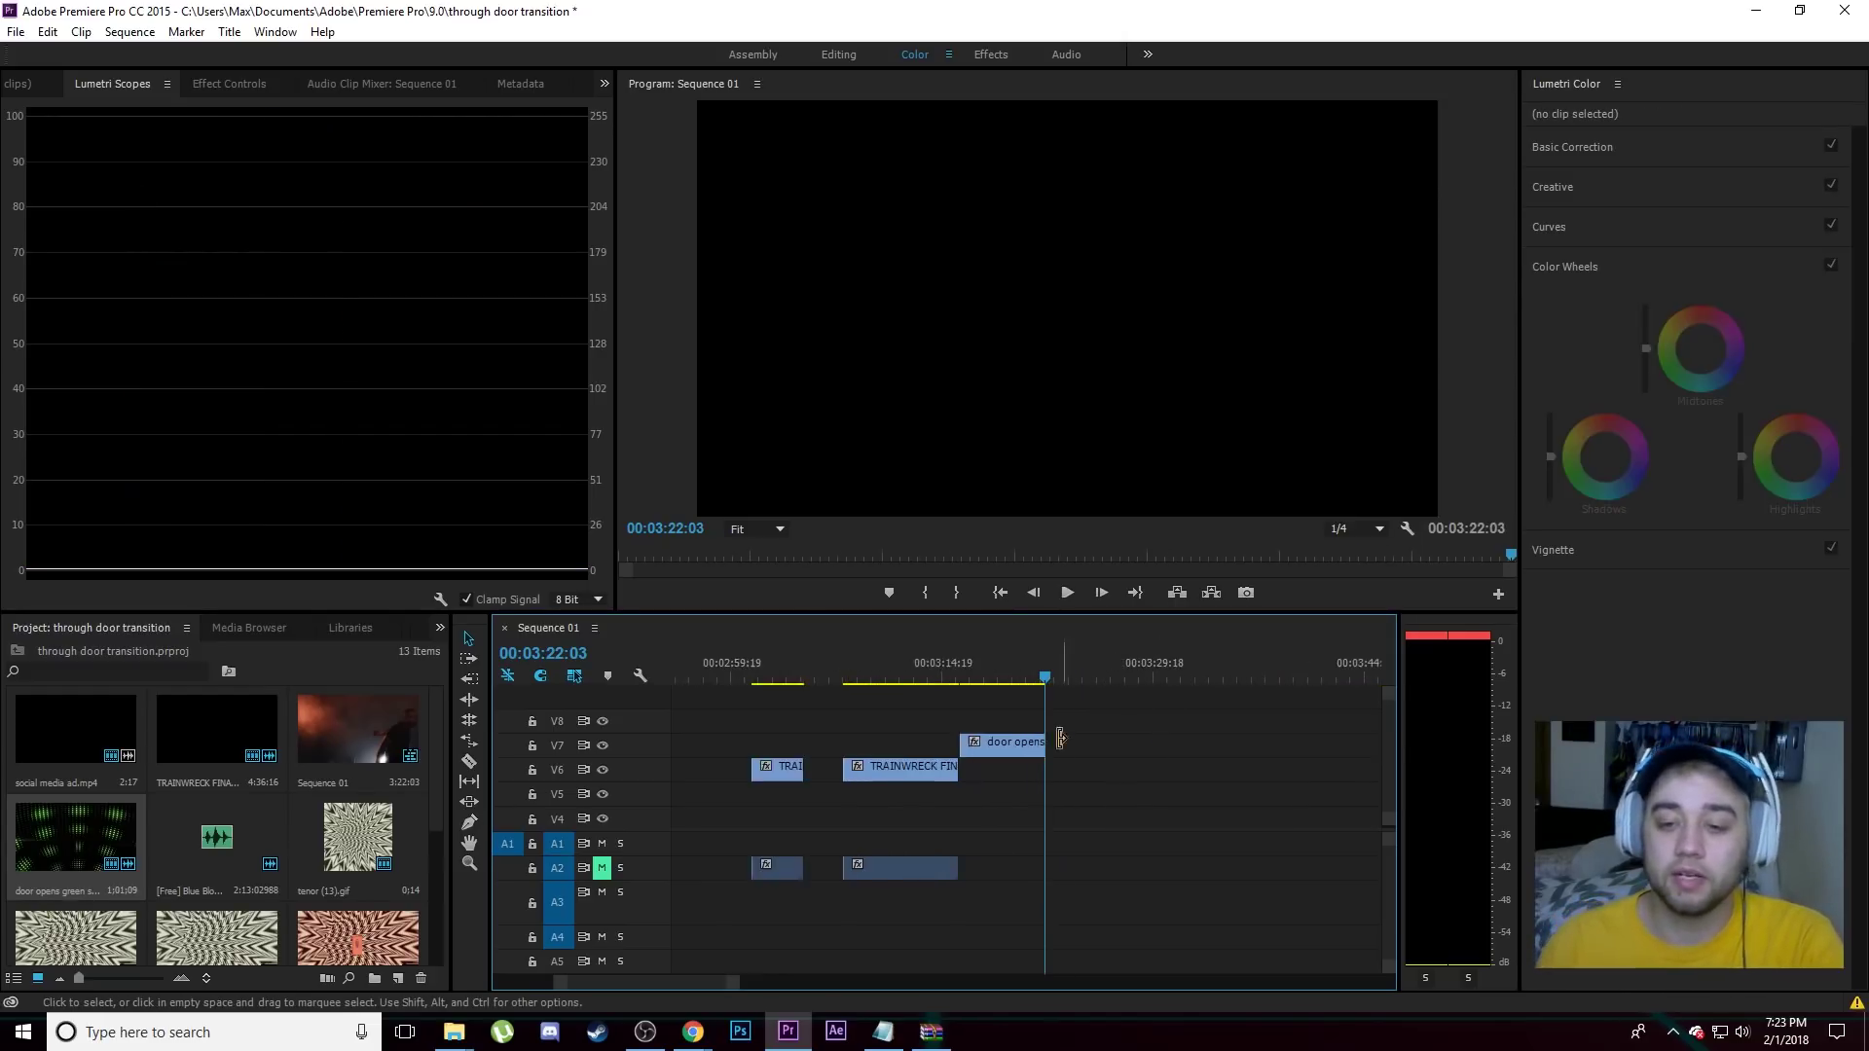
Find the Ultra Key effect and apply it to the door clip, with the playhead at 00:03:17:01 on the partly open door.
left_click_drag(980, 679, 837, 703)
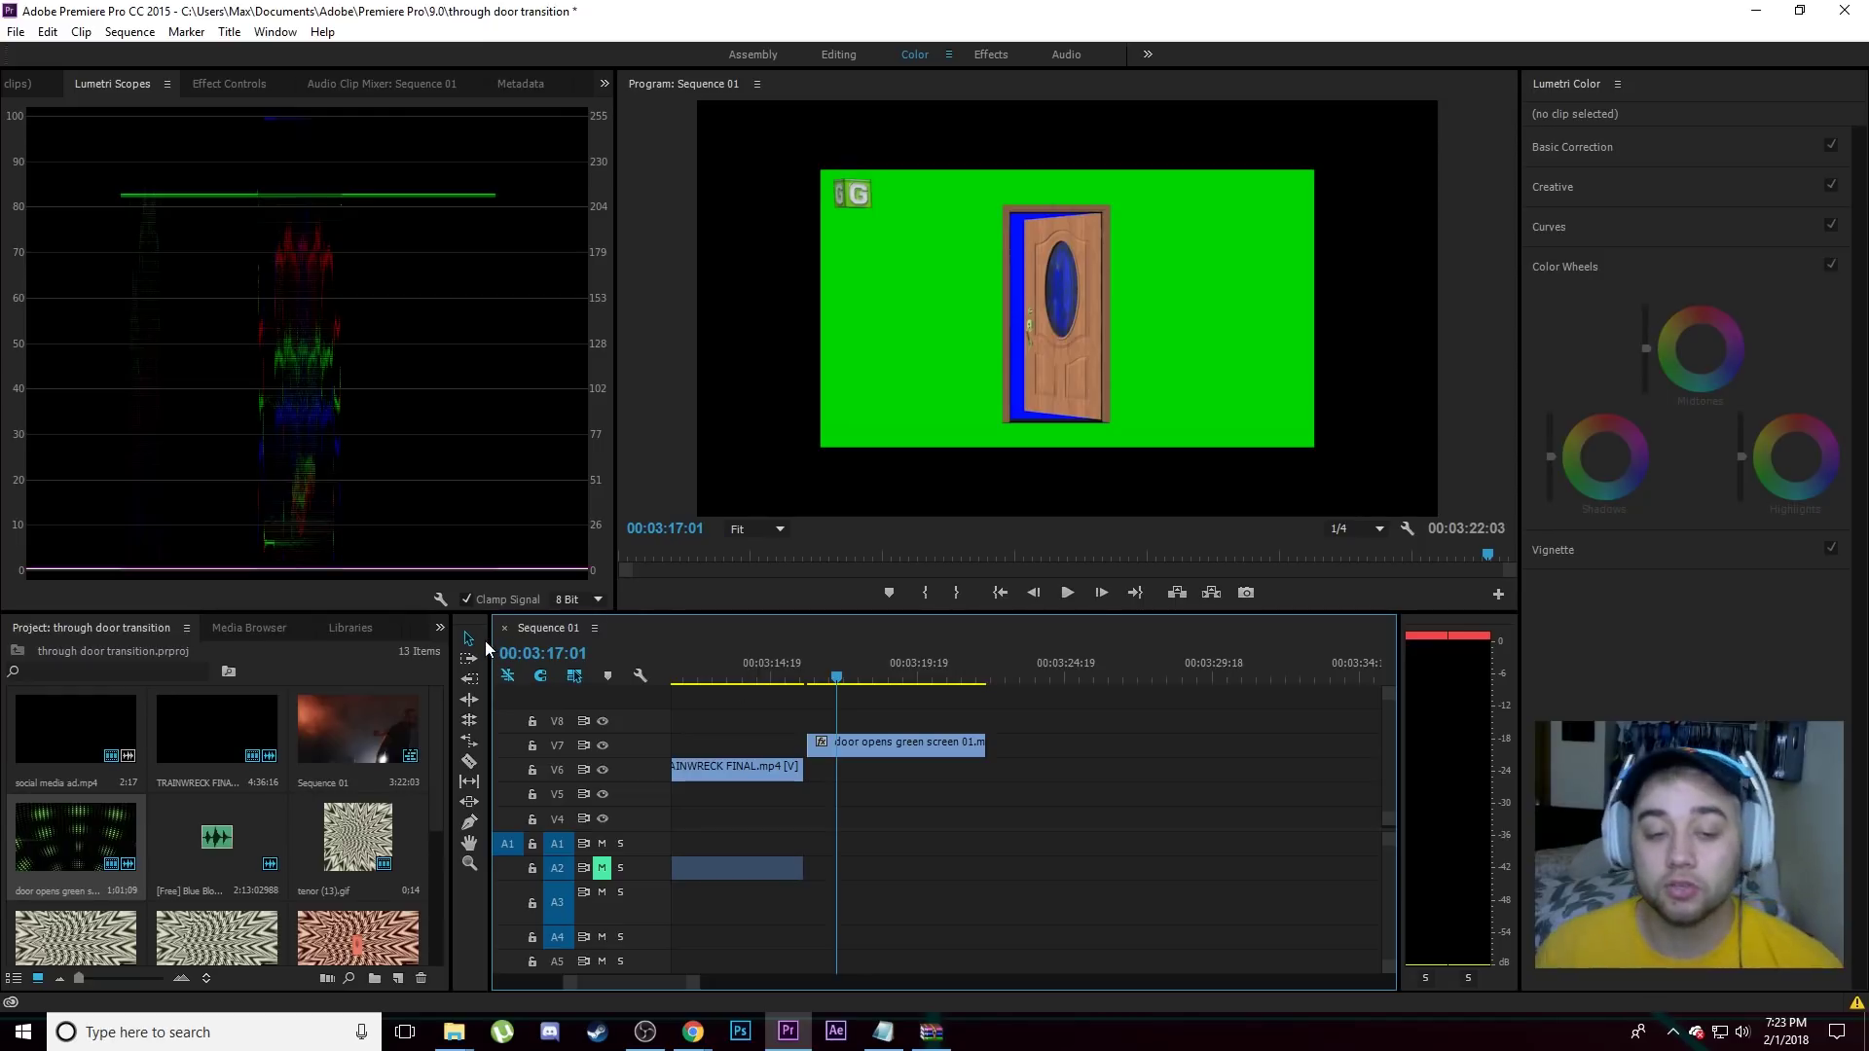
left_click(441, 636)
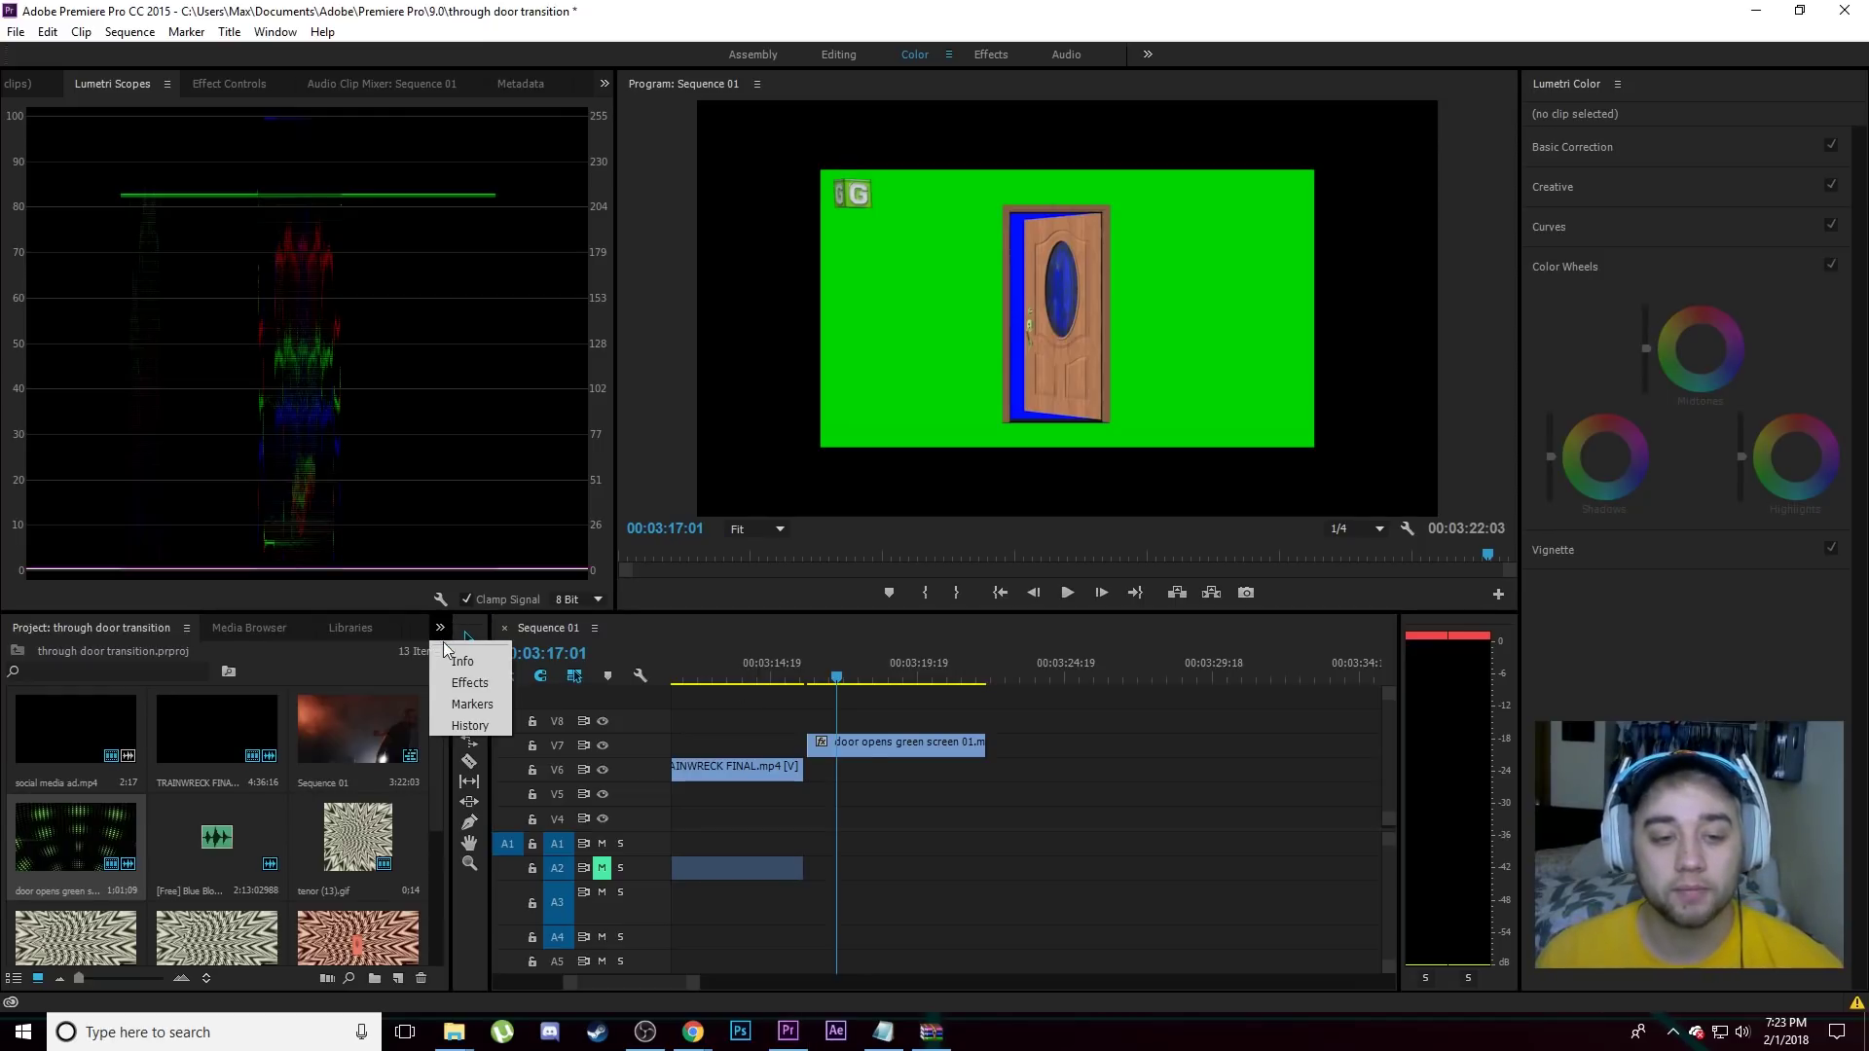
left_click(455, 681)
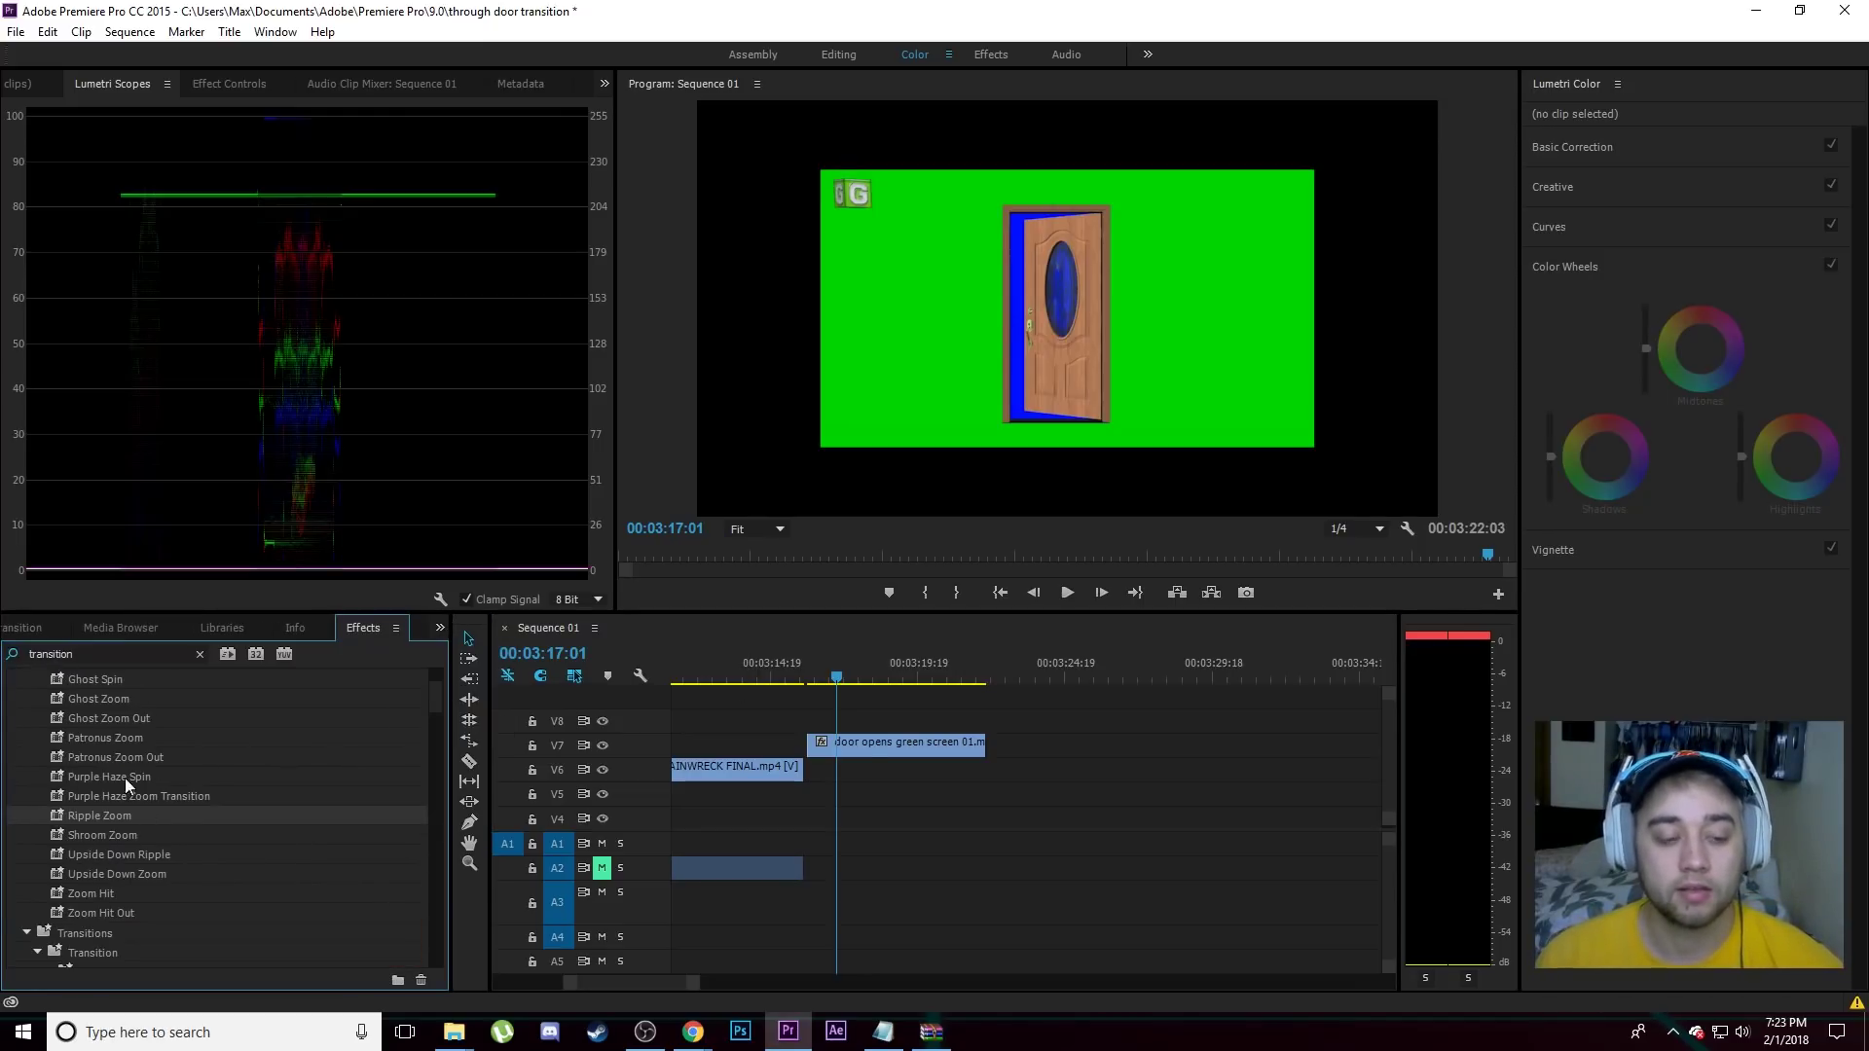
left_click(200, 655)
type("ultra")
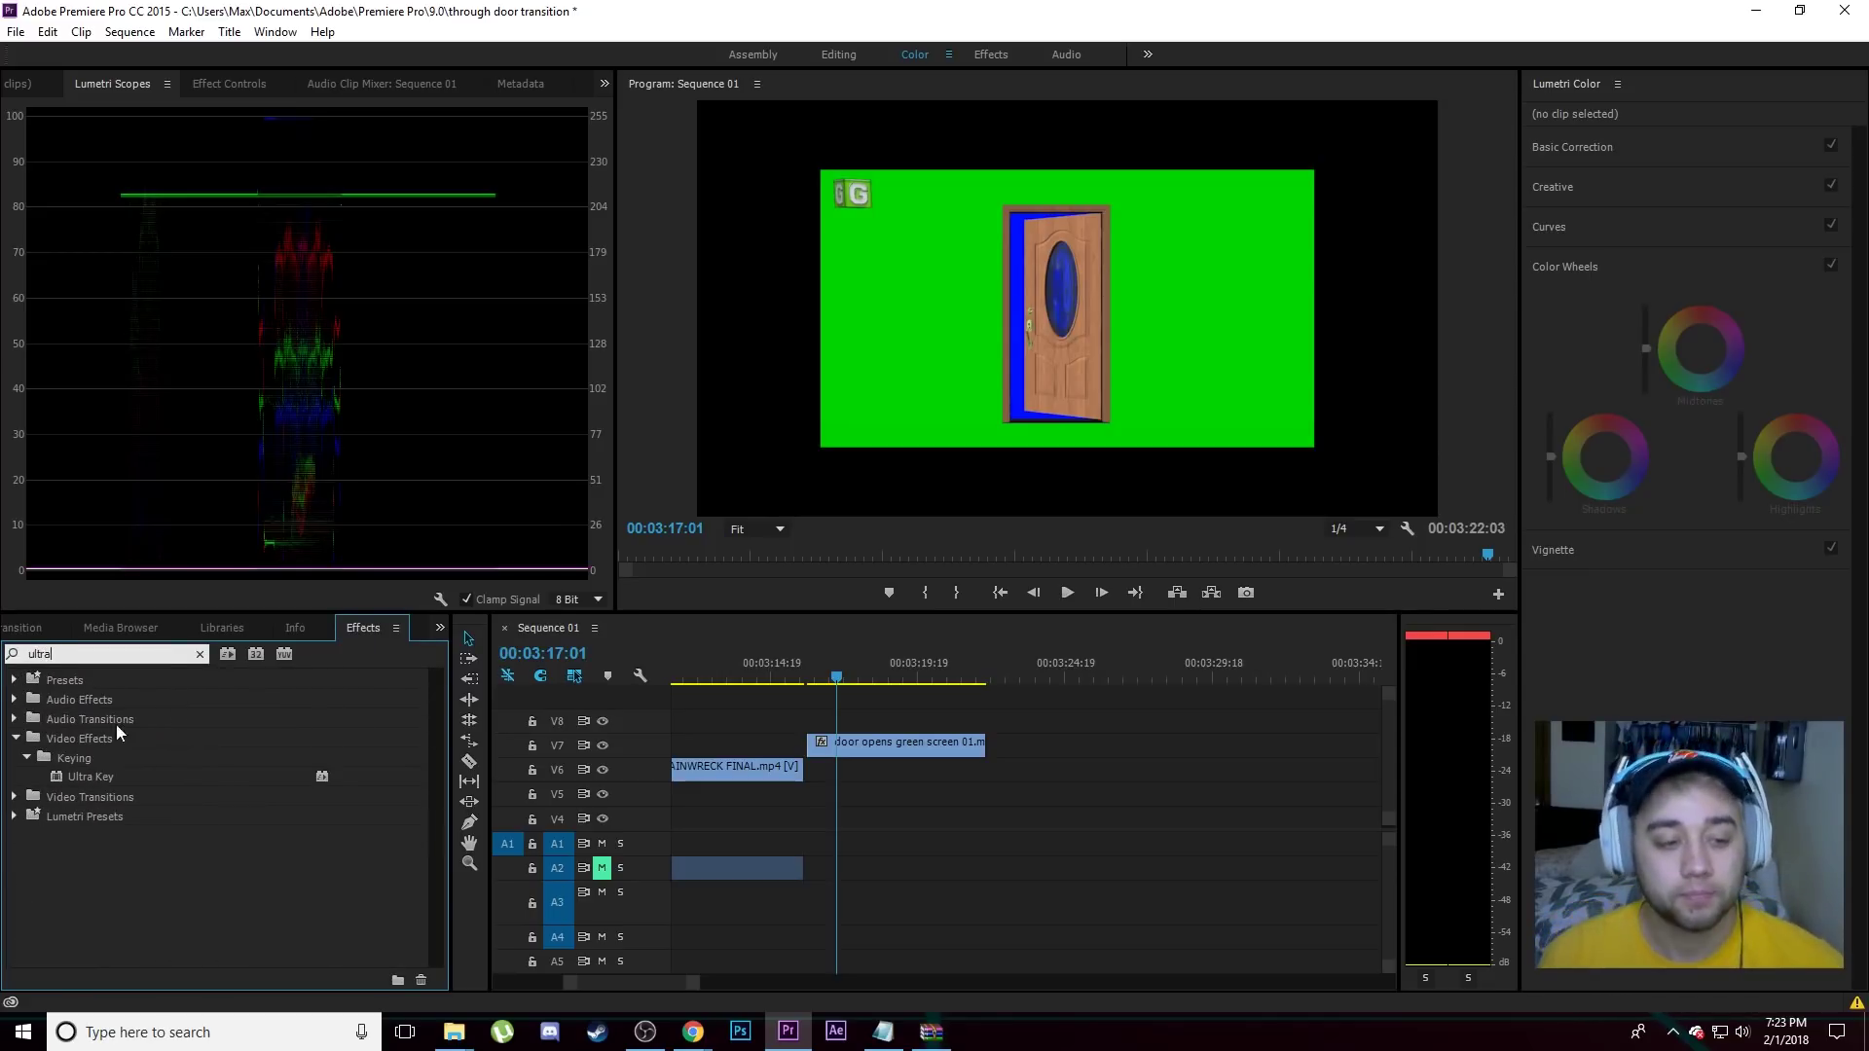
left_click_drag(90, 771, 865, 755)
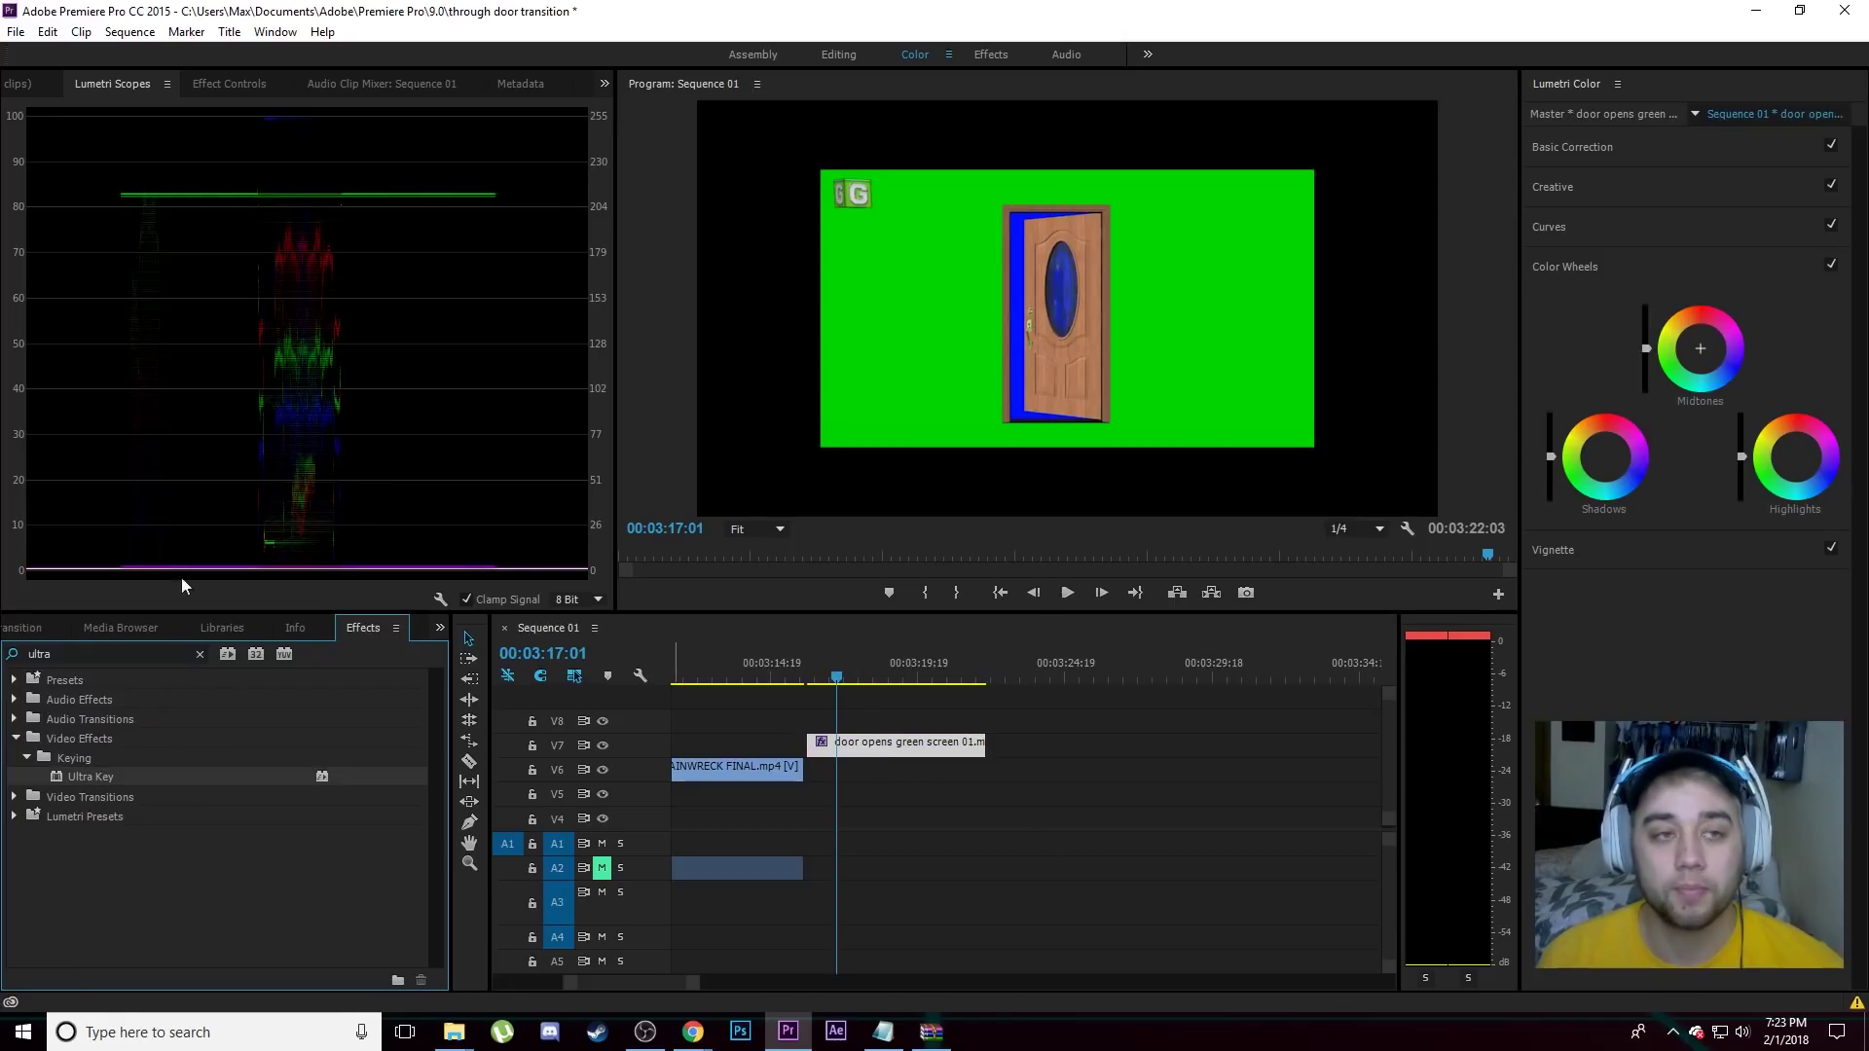
Set the Ultra Key's key color by sampling the green background around the door.
left_click(223, 84)
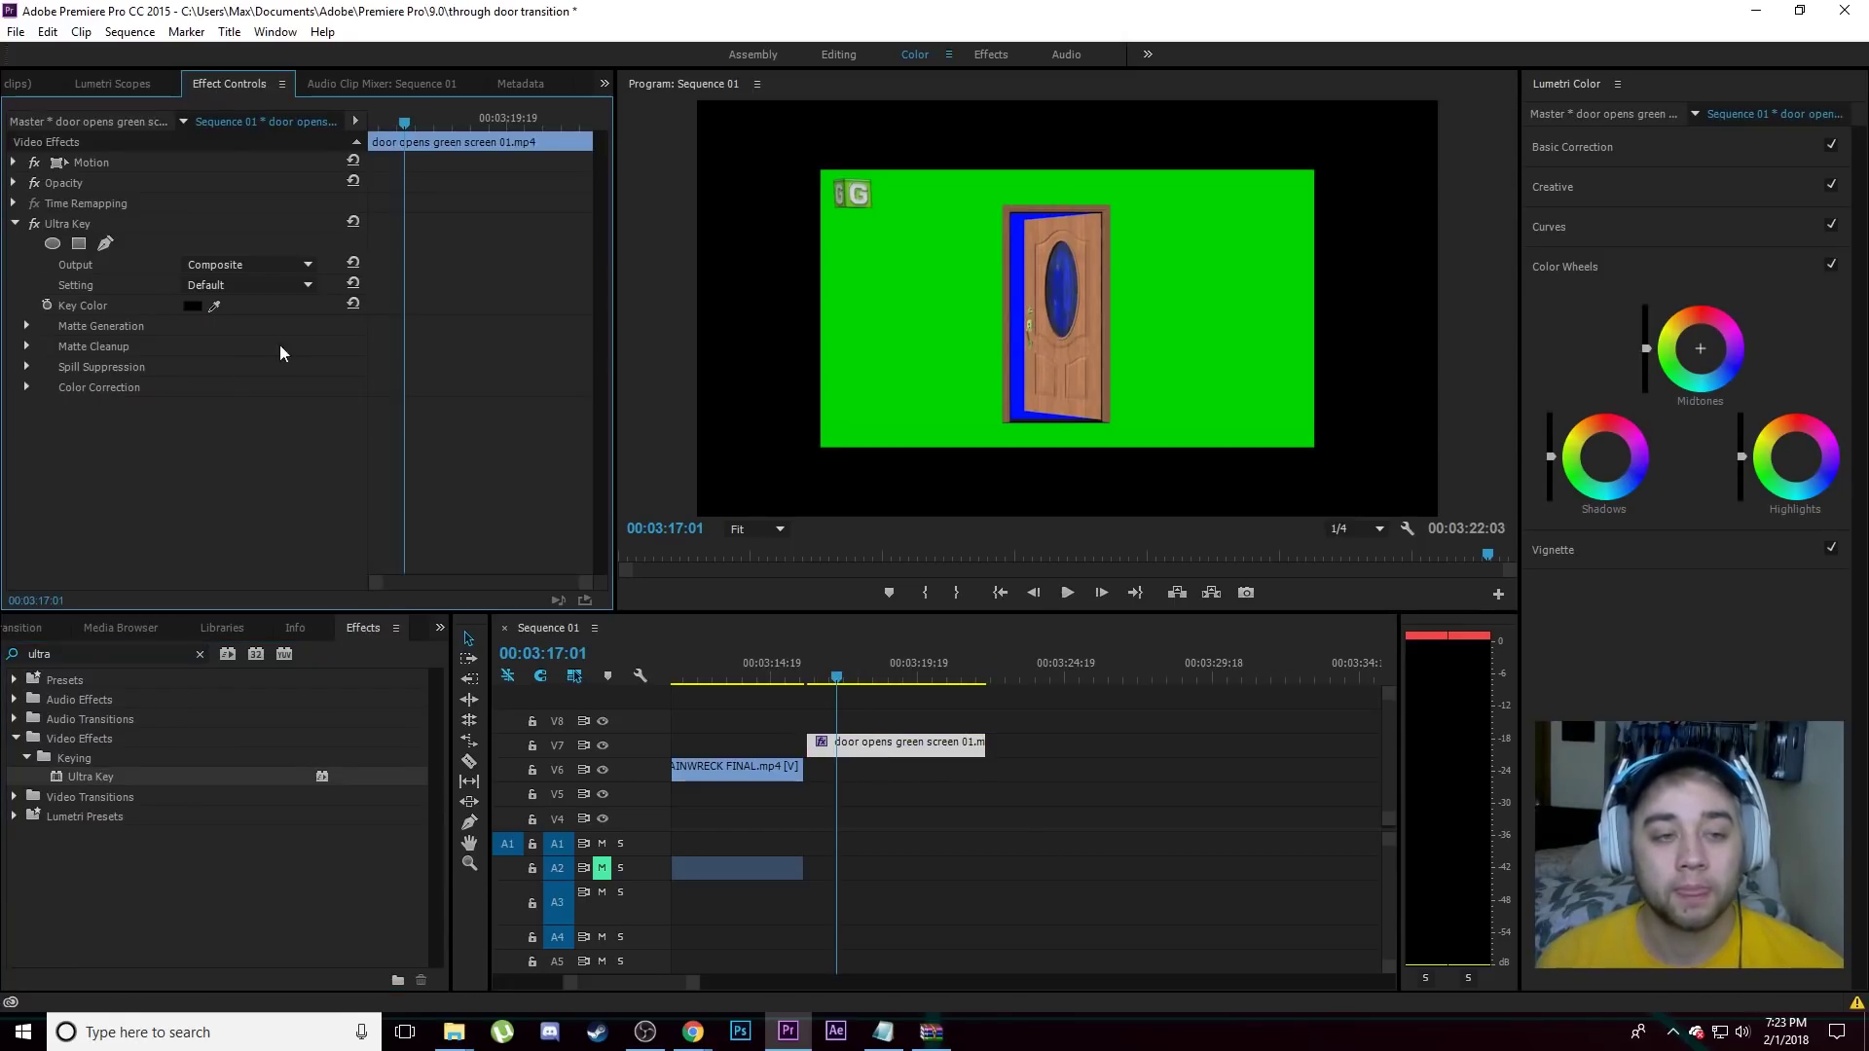
left_click(214, 306)
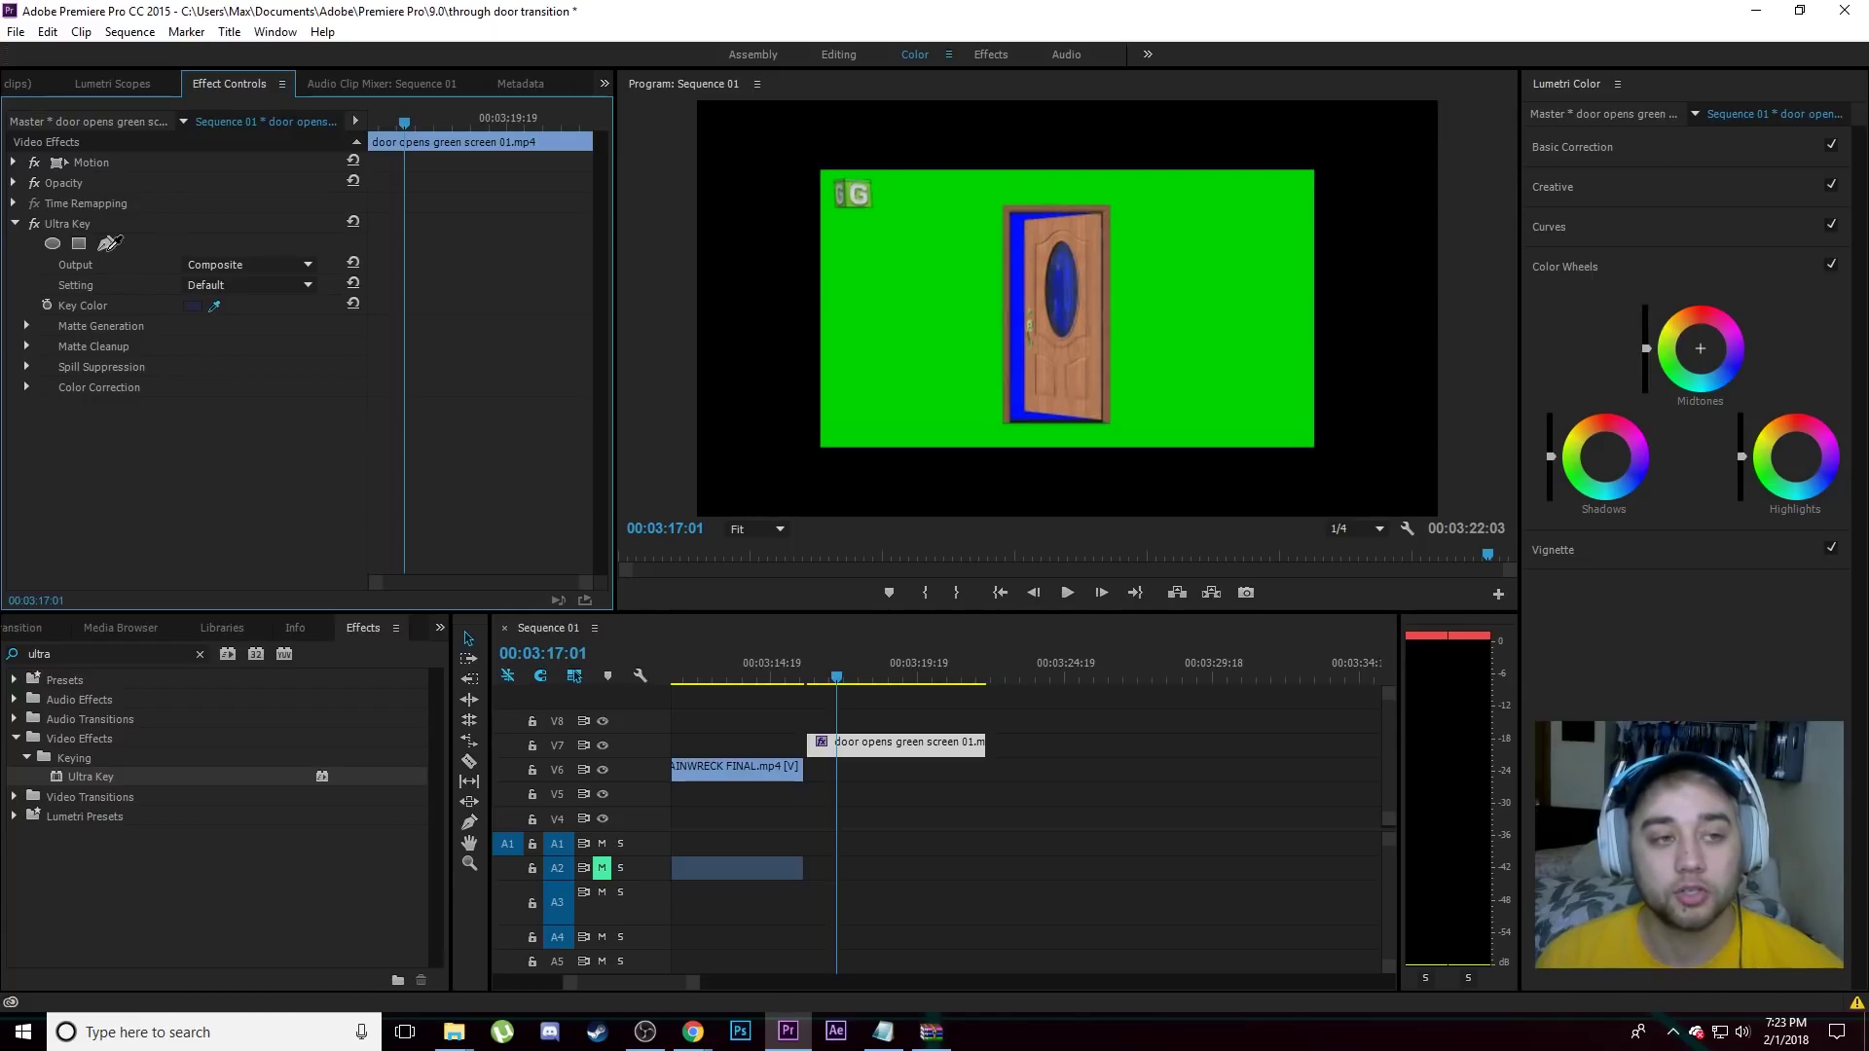
left_click(916, 251)
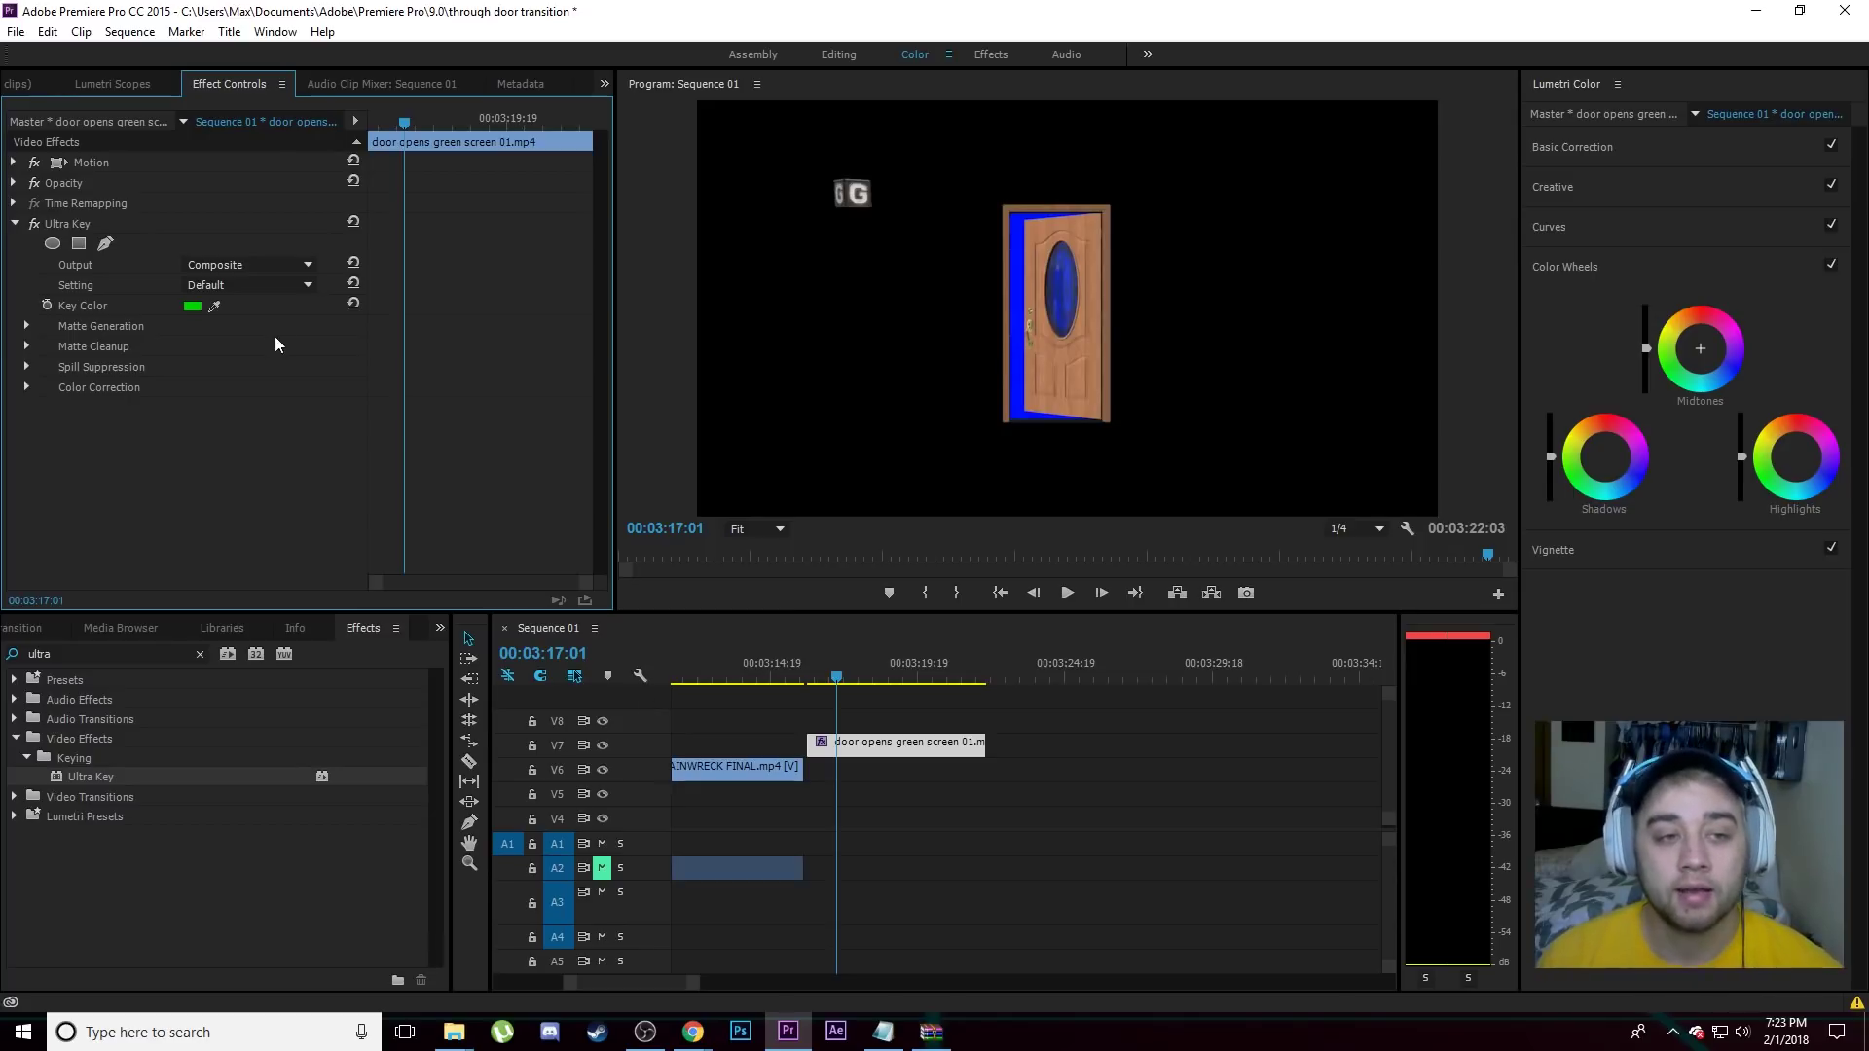
Add a second Ultra Key to the door clip, sample the blue doorway as its key color, and preview the result.
left_click_drag(92, 779, 901, 744)
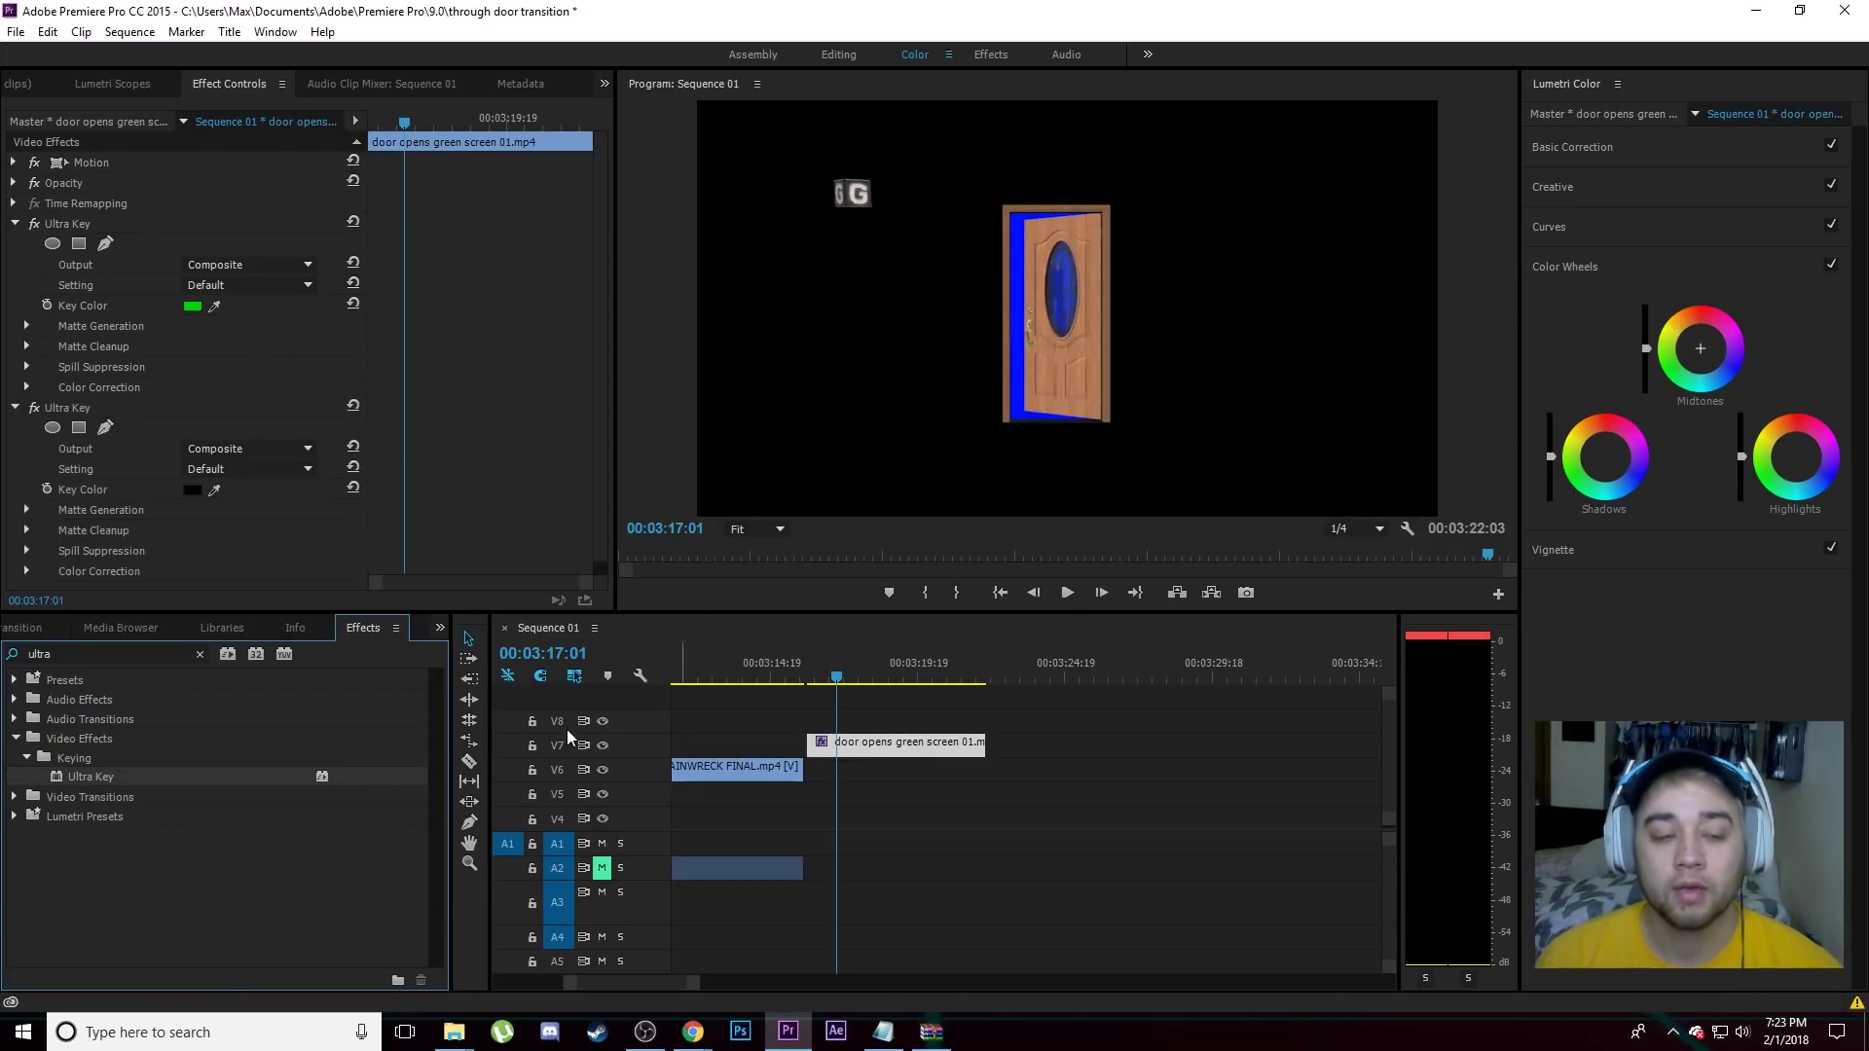
left_click(214, 490)
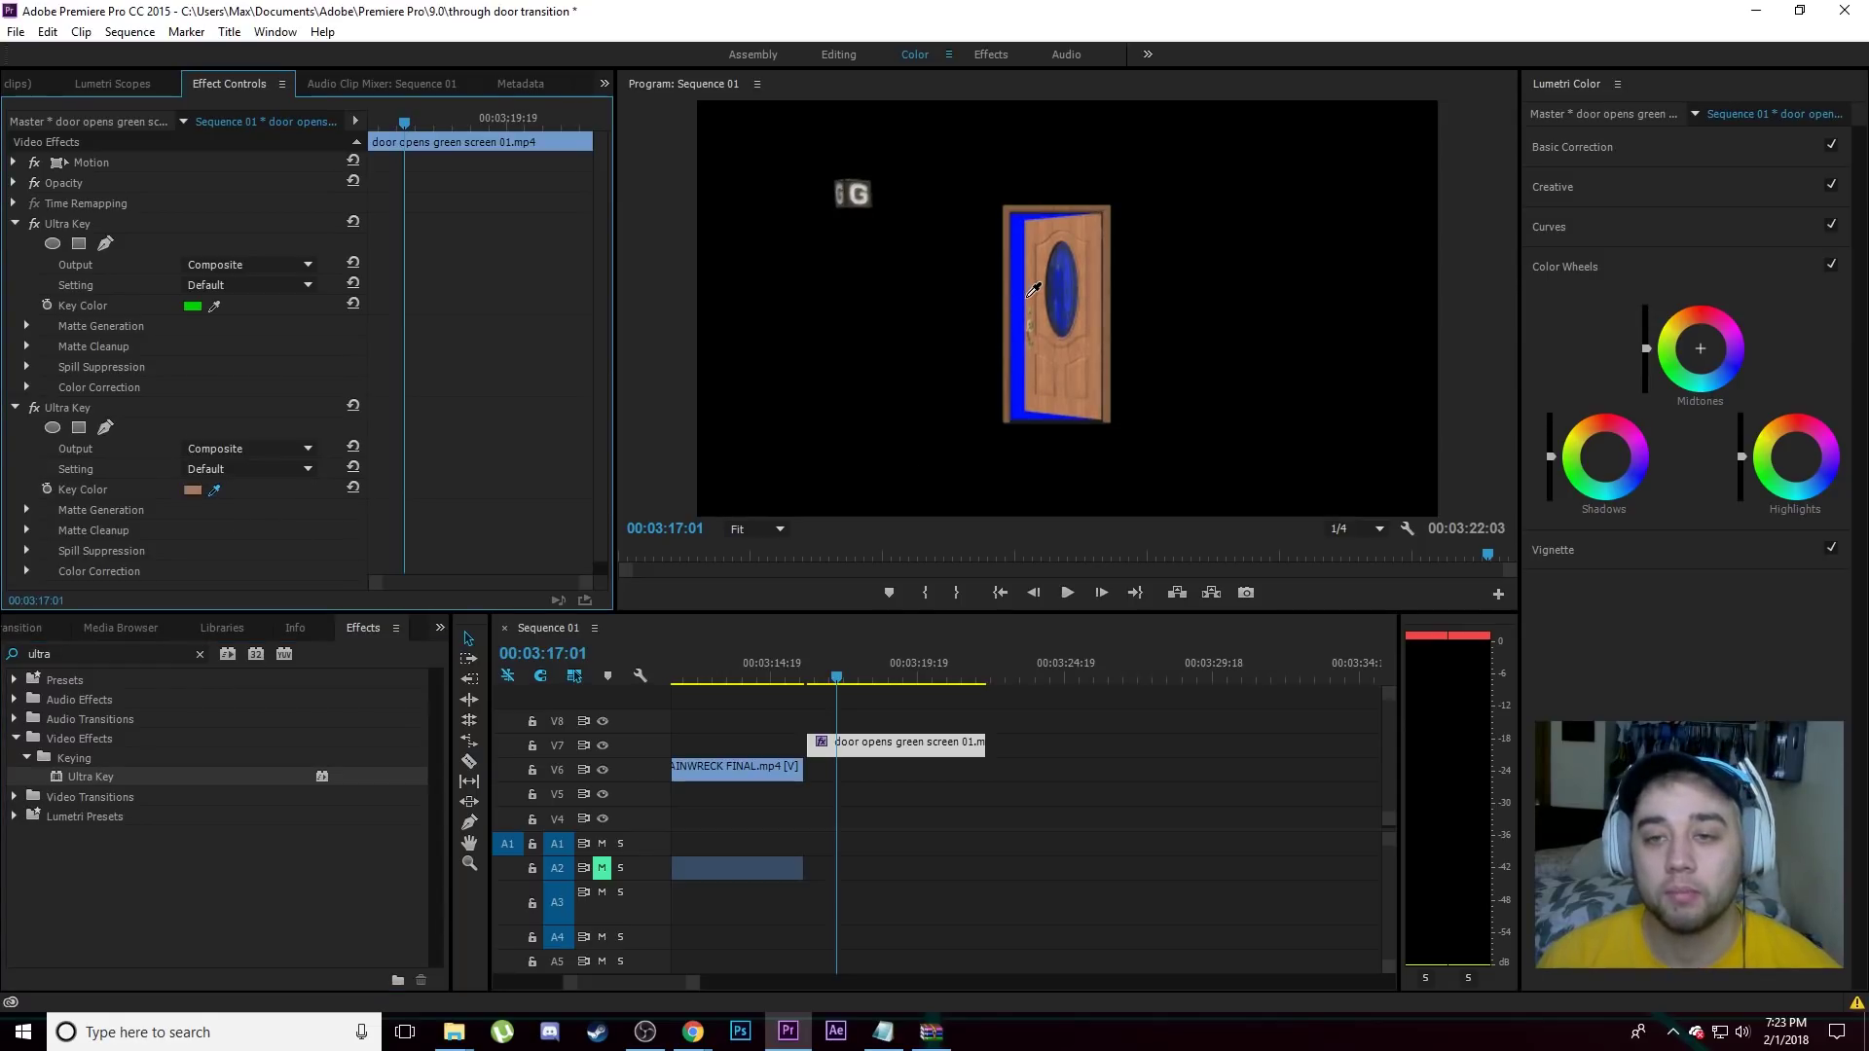
left_click(1020, 307)
left_click(1067, 592)
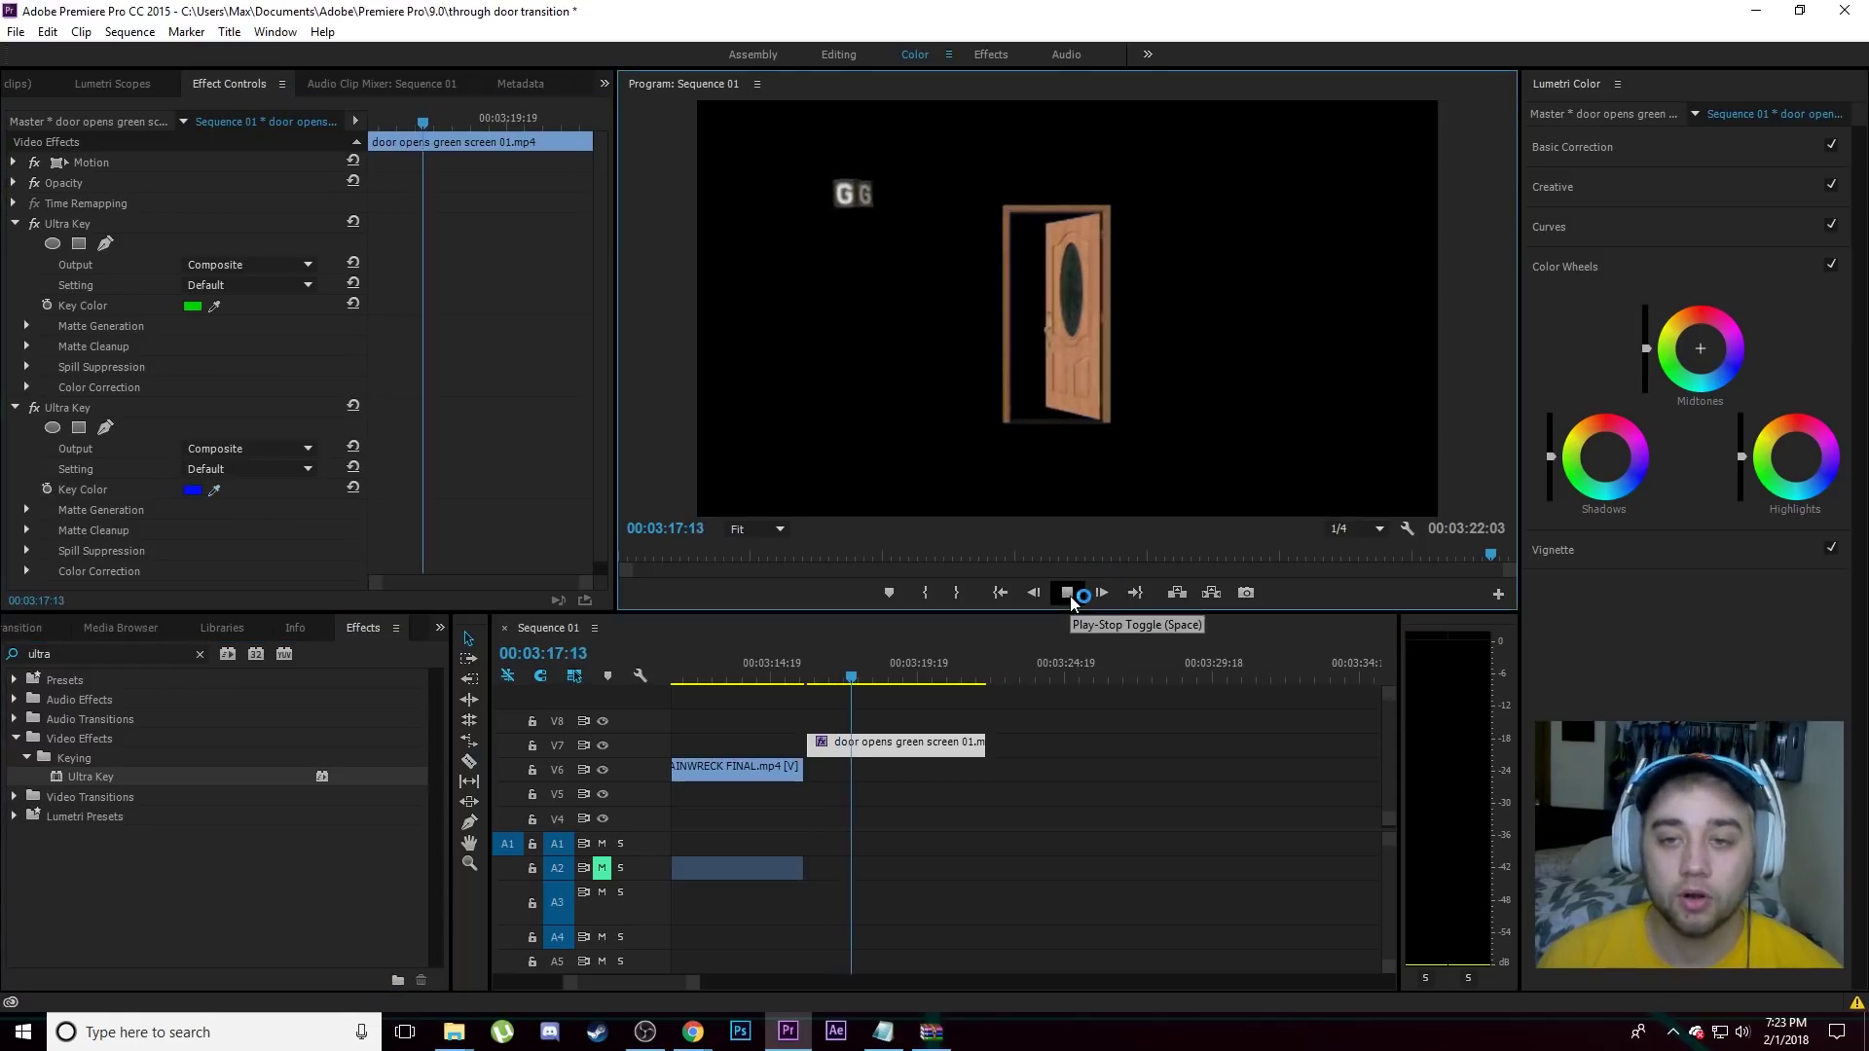
Find the Crop effect and apply it to the door clip.
left_click(201, 654)
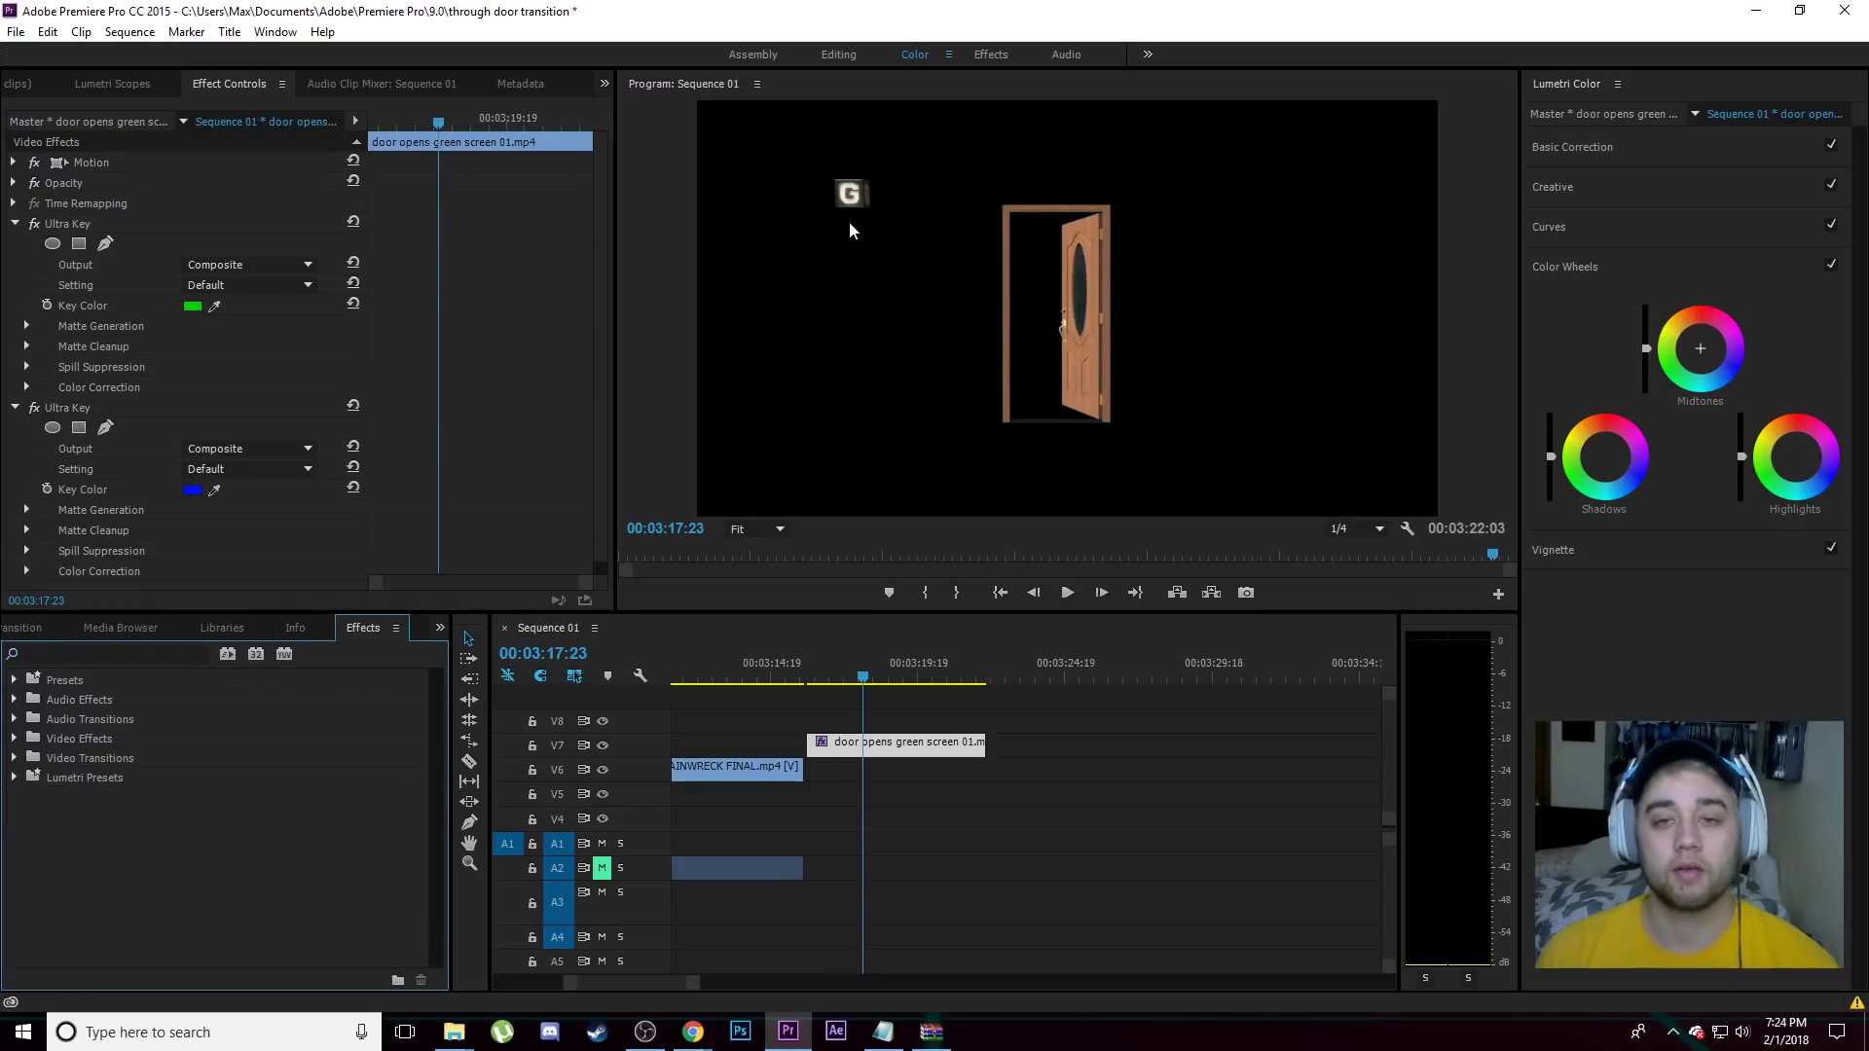
left_click(83, 652)
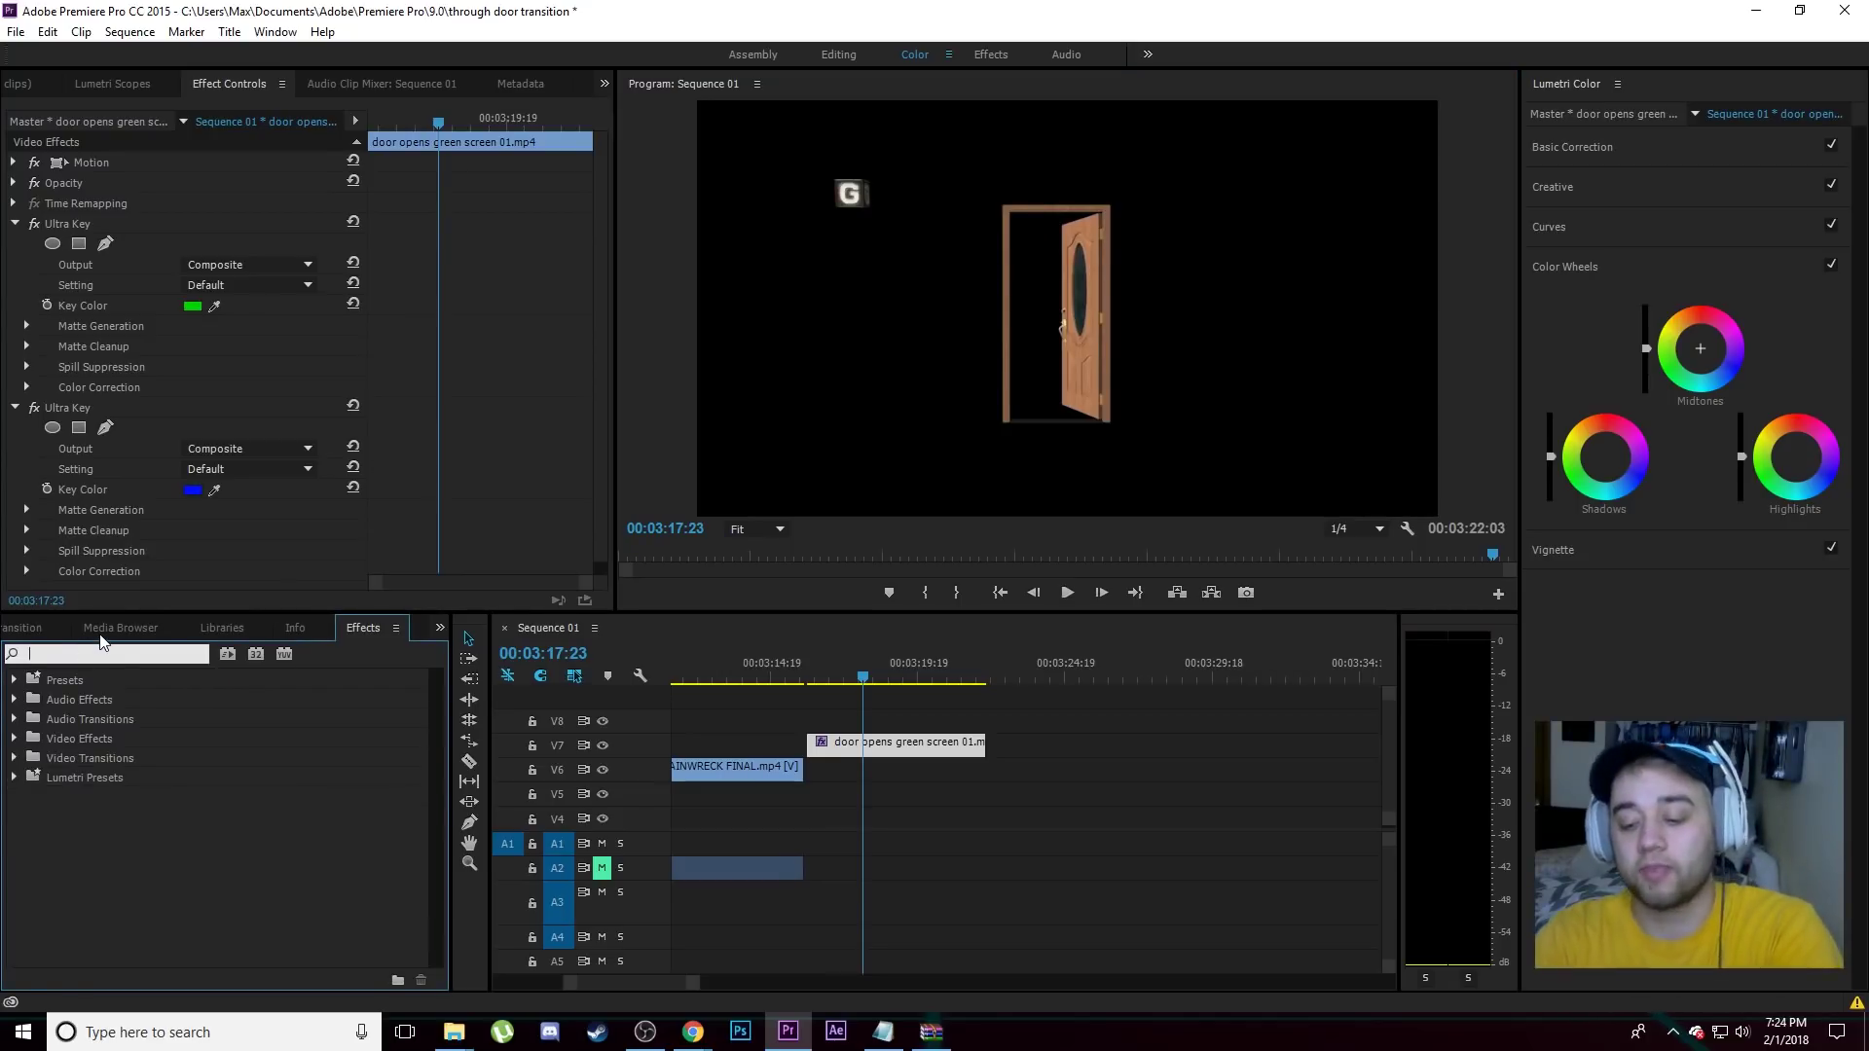
type("crop")
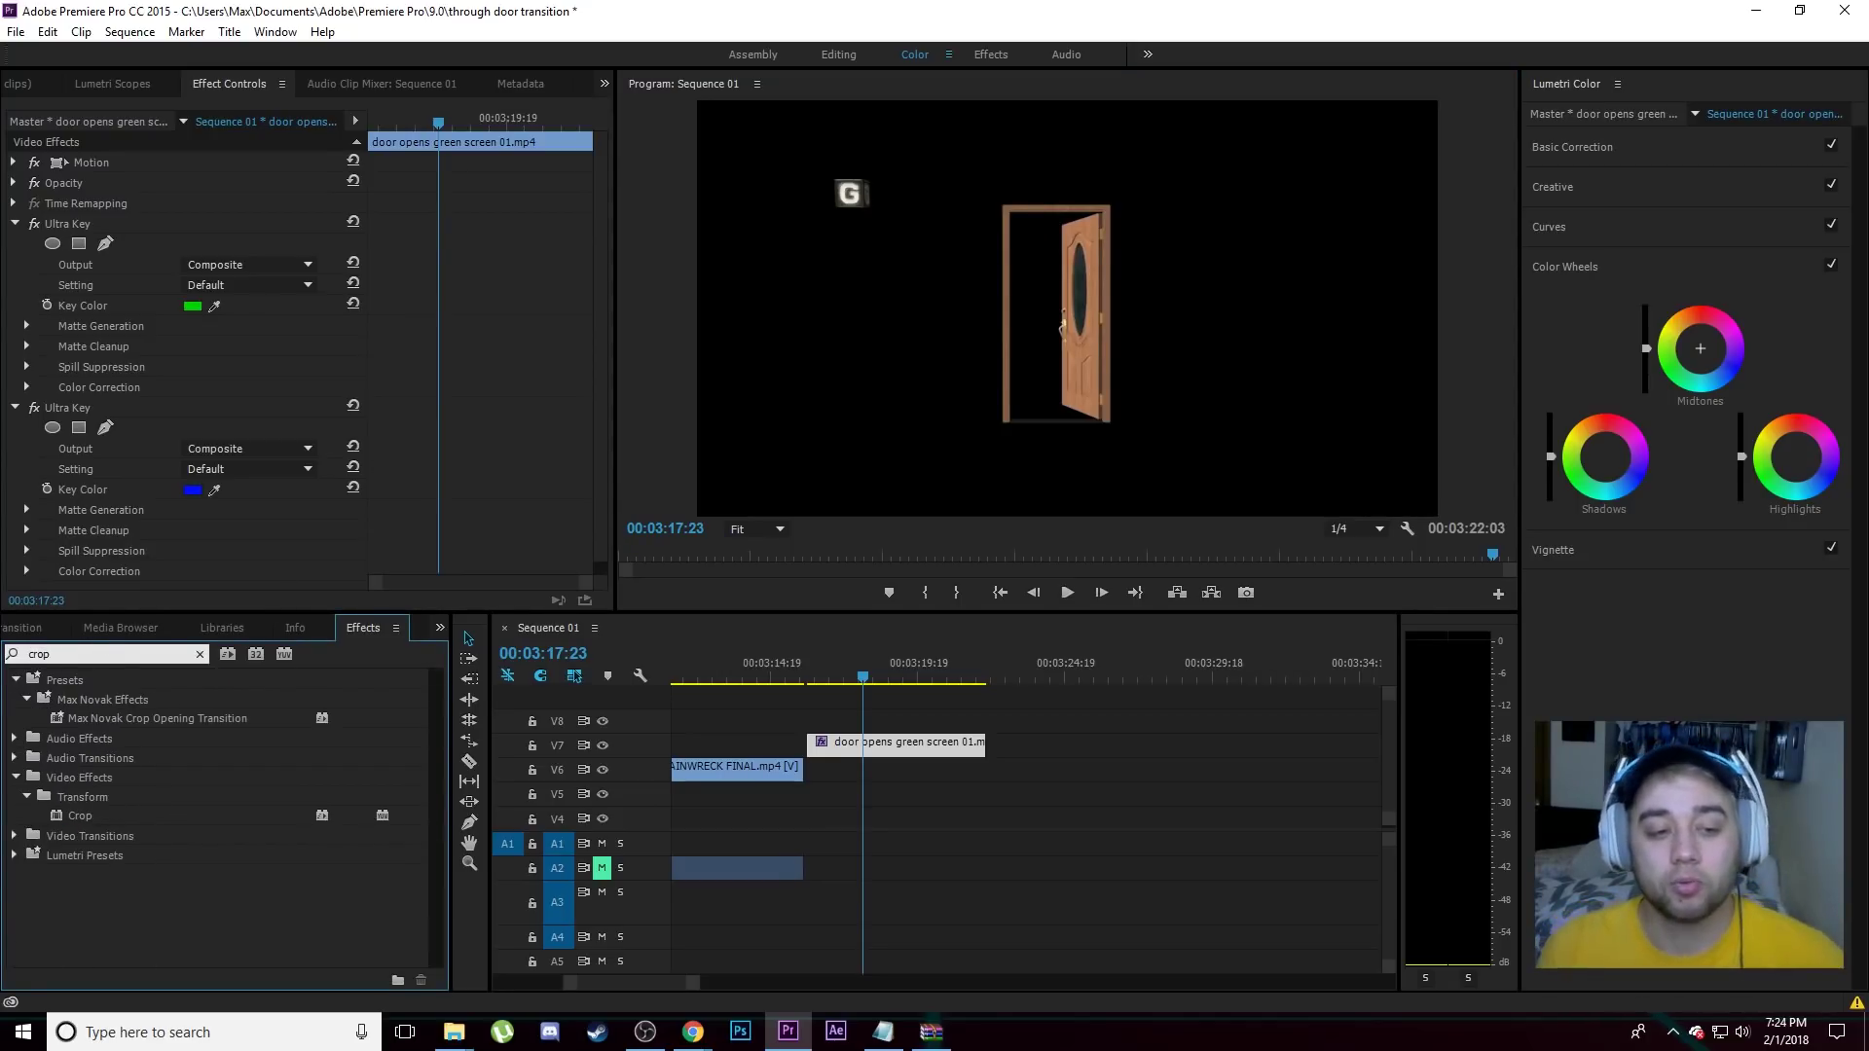
left_click_drag(83, 816, 213, 764)
left_click_drag(833, 730, 835, 736)
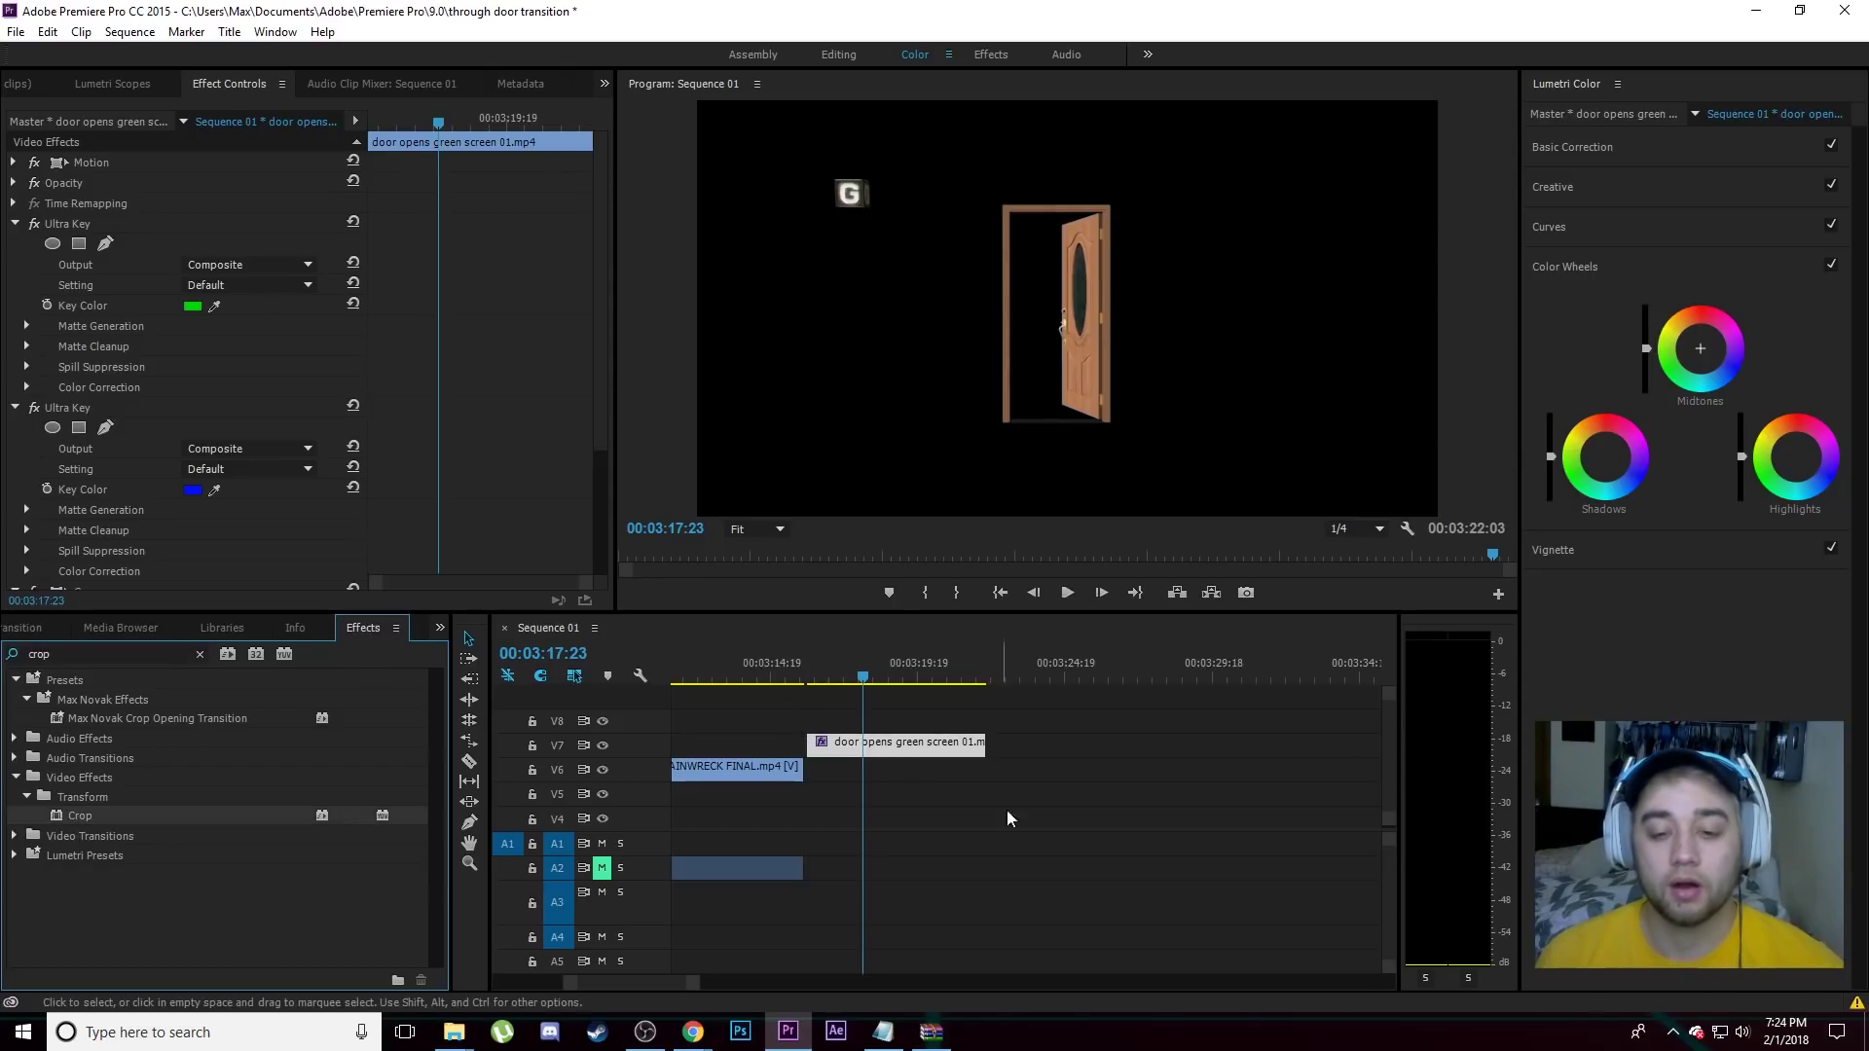
Crop the left side of the door clip by 11% to remove the G logo, and check the door opening in playback.
scroll(584, 457, "down", 4)
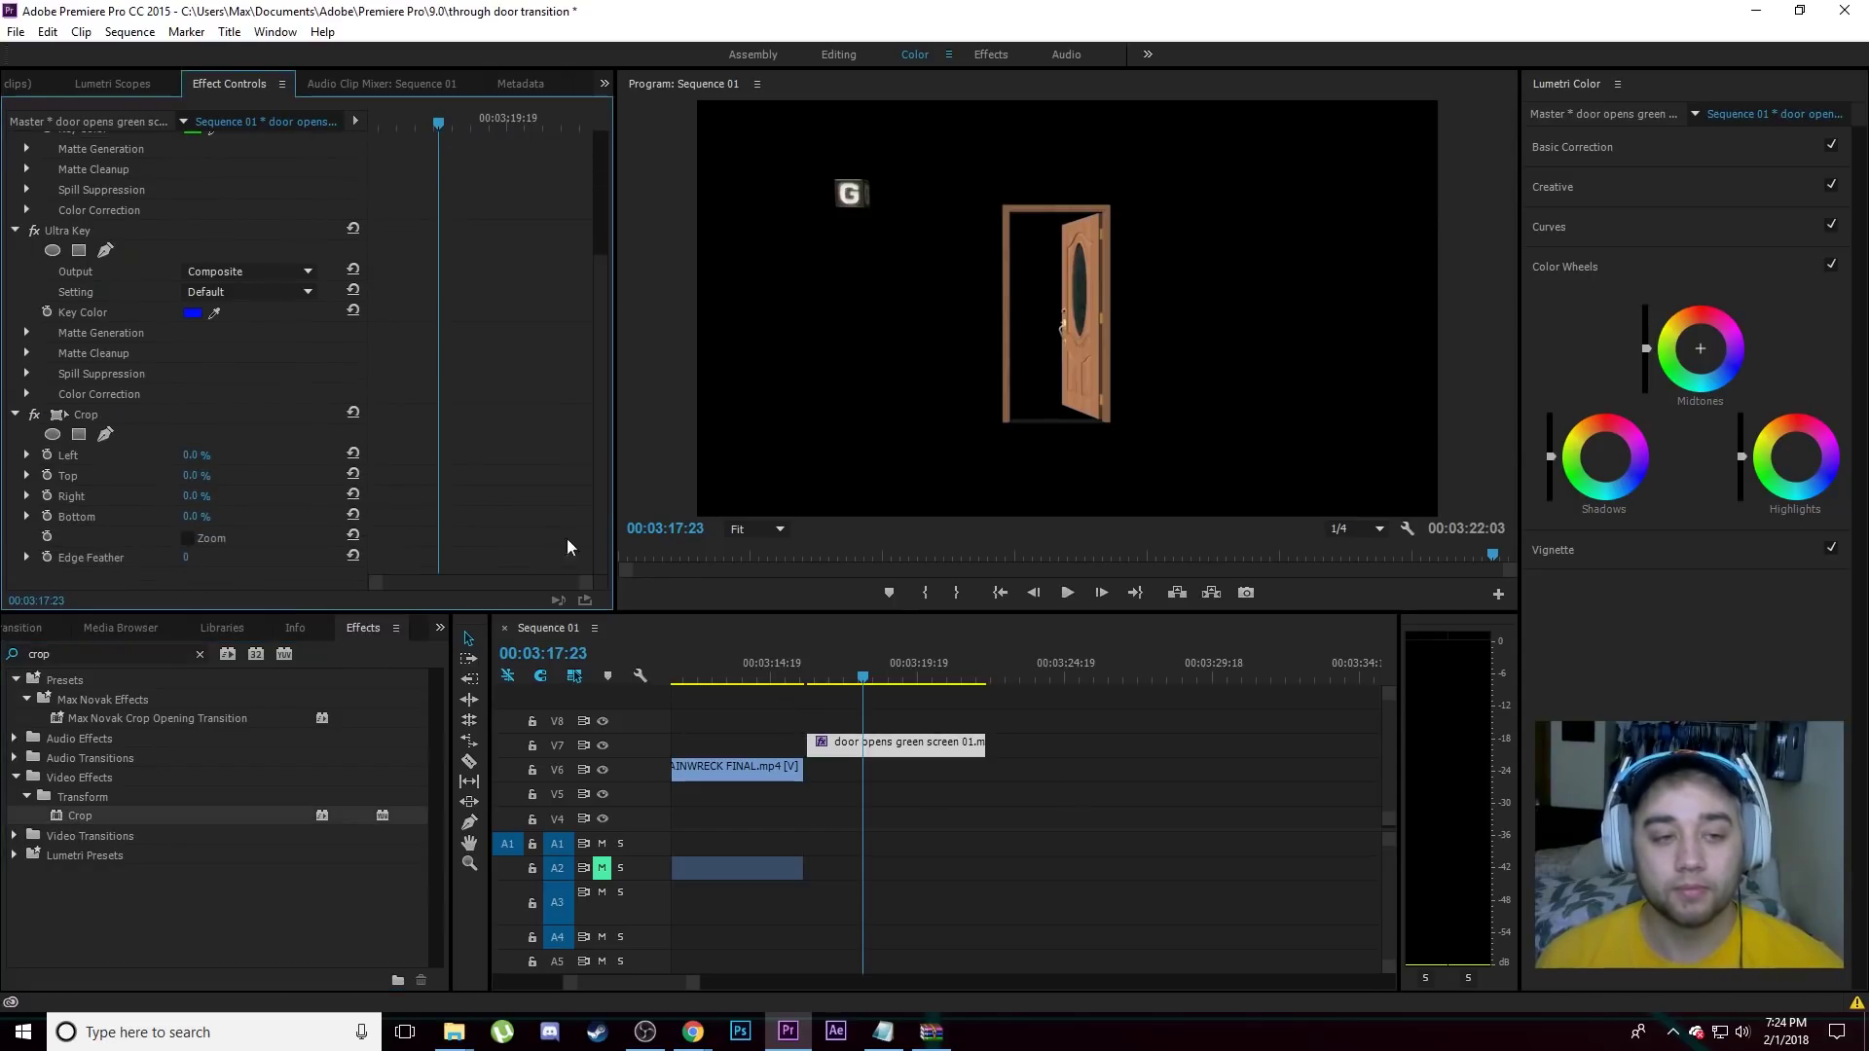
left_click(27, 454)
left_click_drag(36, 491, 68, 493)
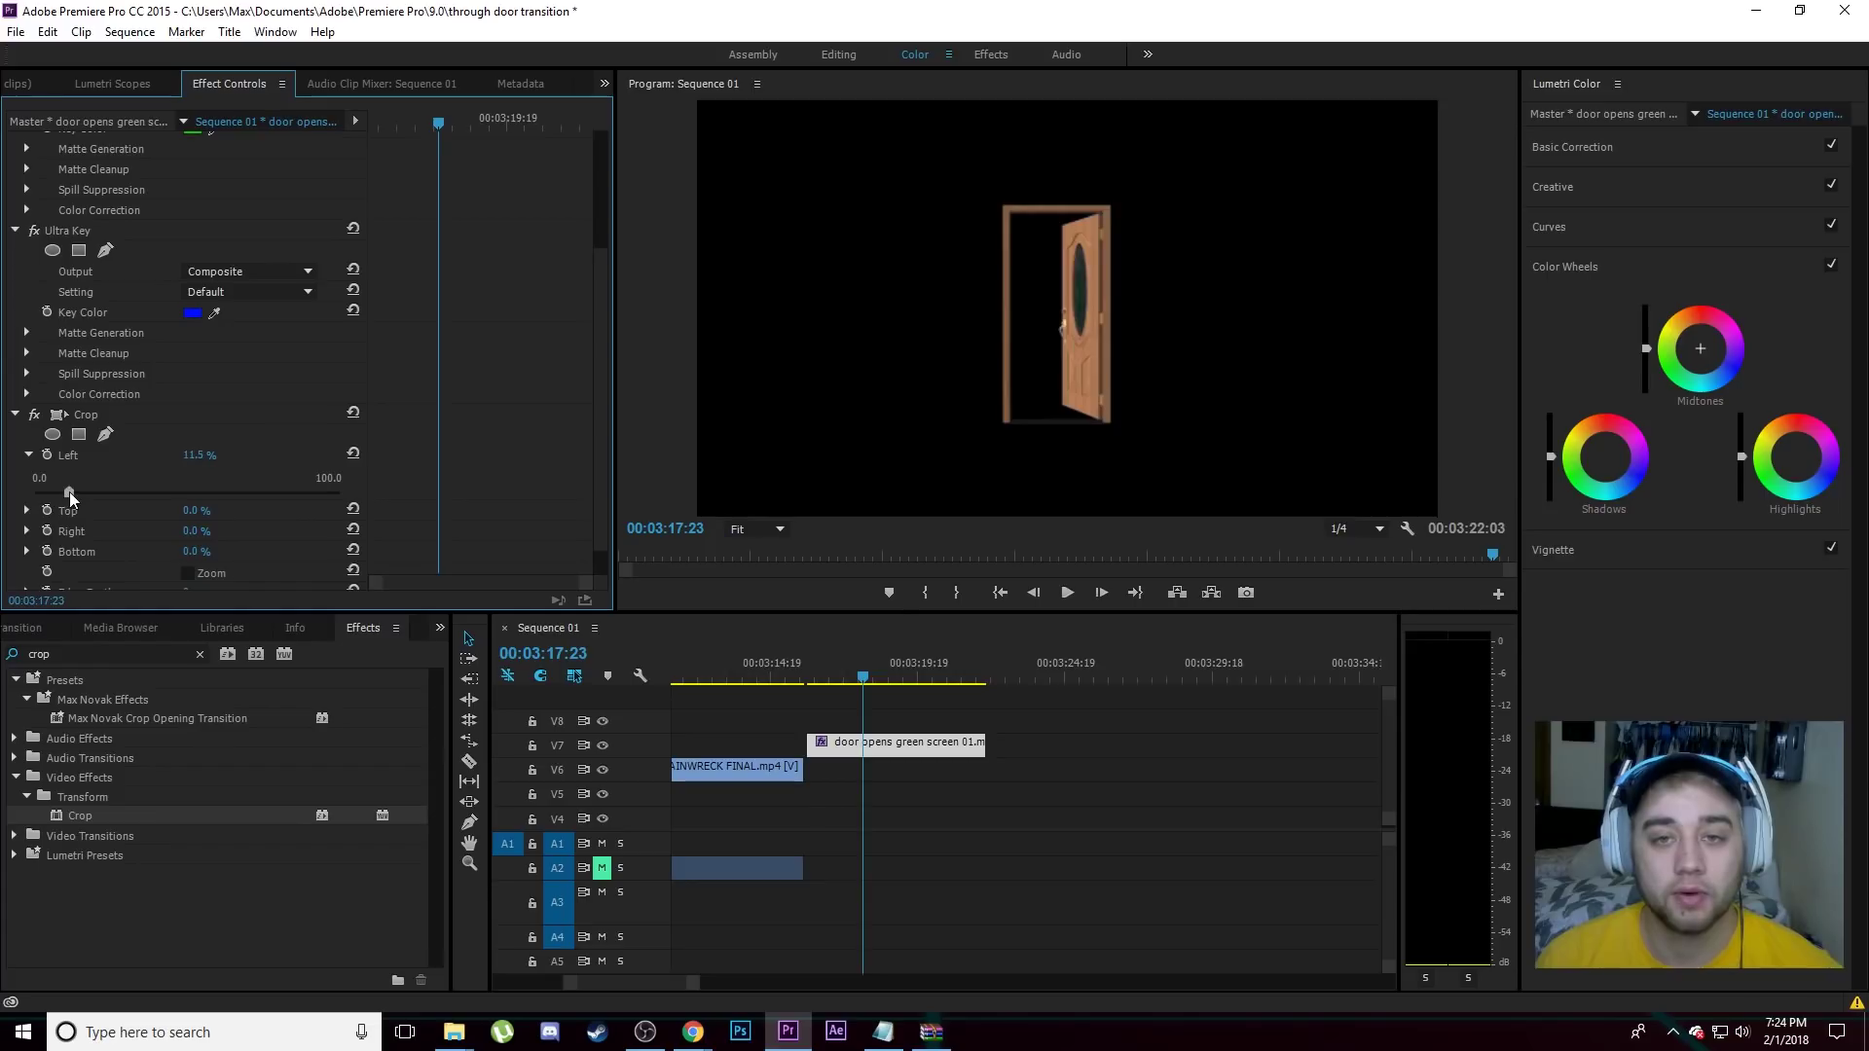
left_click(823, 669)
left_click(1067, 593)
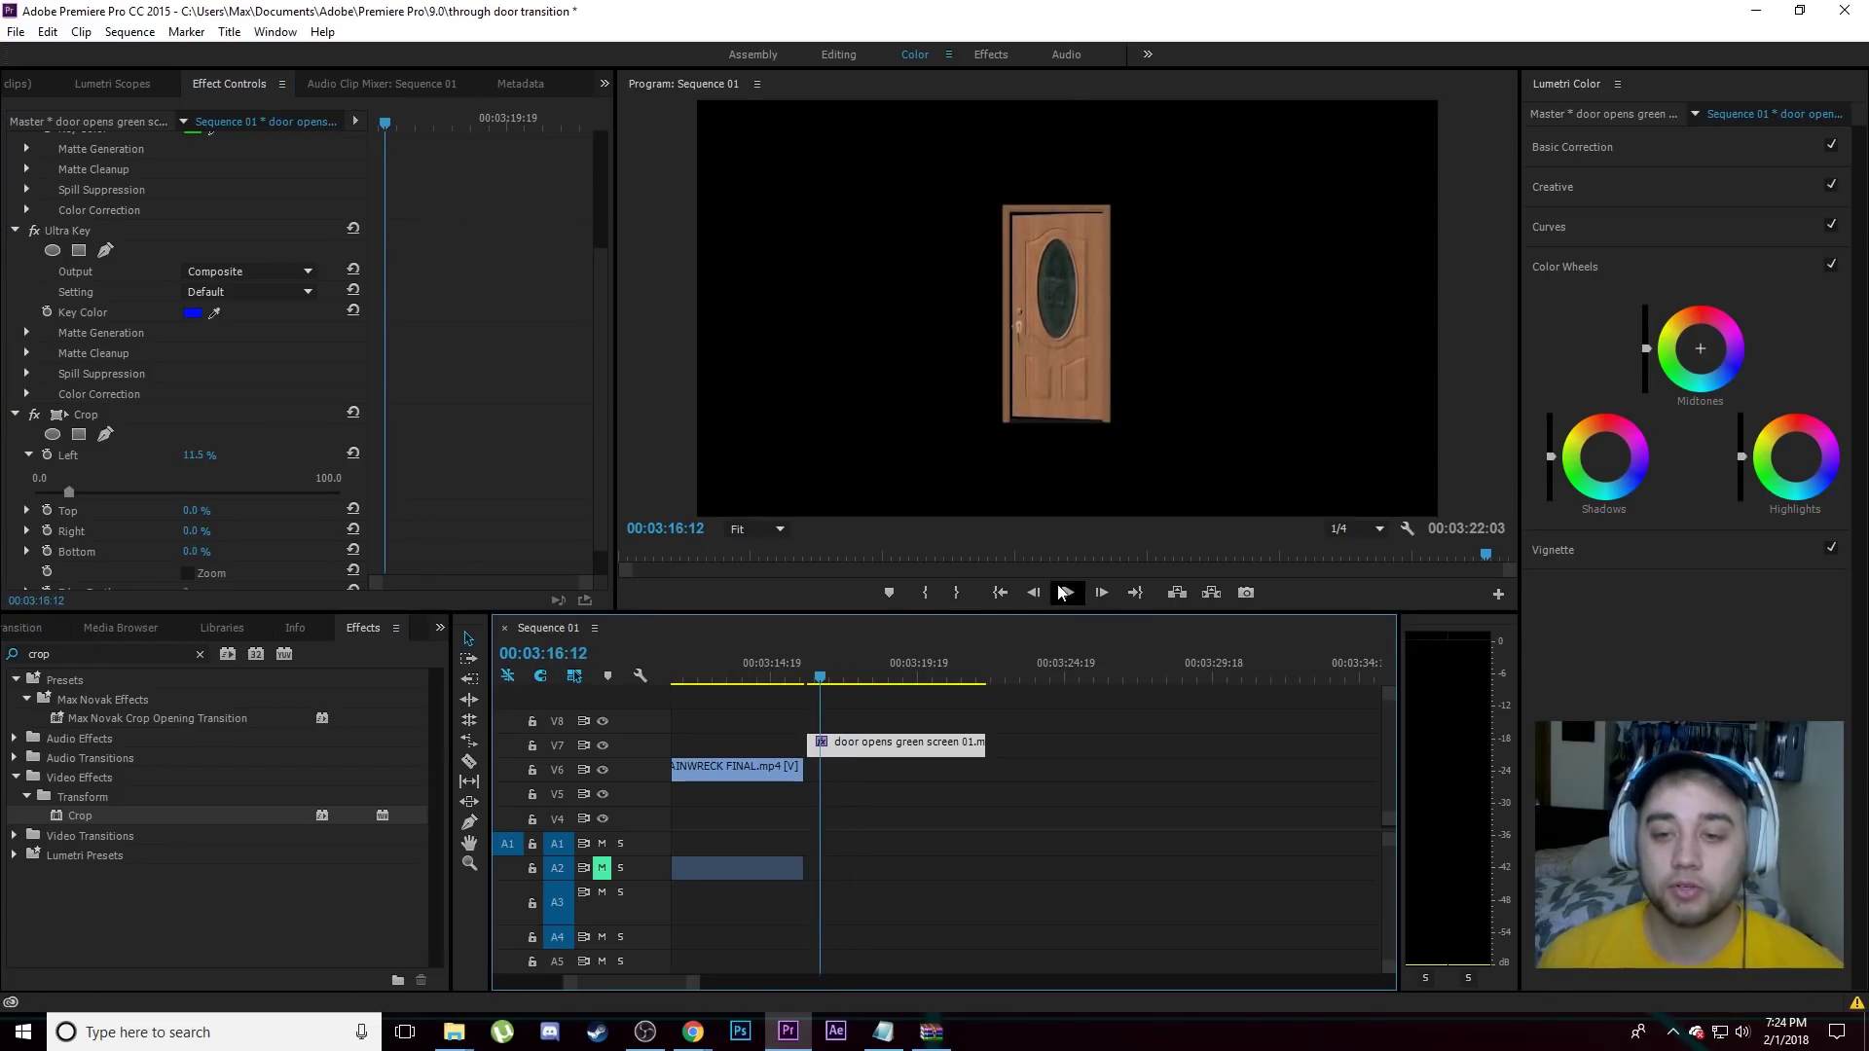
left_click(886, 674)
mouse_move(885, 674)
left_mouse_down()
mouse_move(855, 692)
mouse_move(882, 698)
mouse_move(814, 713)
mouse_move(862, 701)
left_mouse_up()
Tint the door clip's midtones red with the Lumetri color wheel, brighten them slightly, and check the look at 00:03:16:23.
left_click(889, 745)
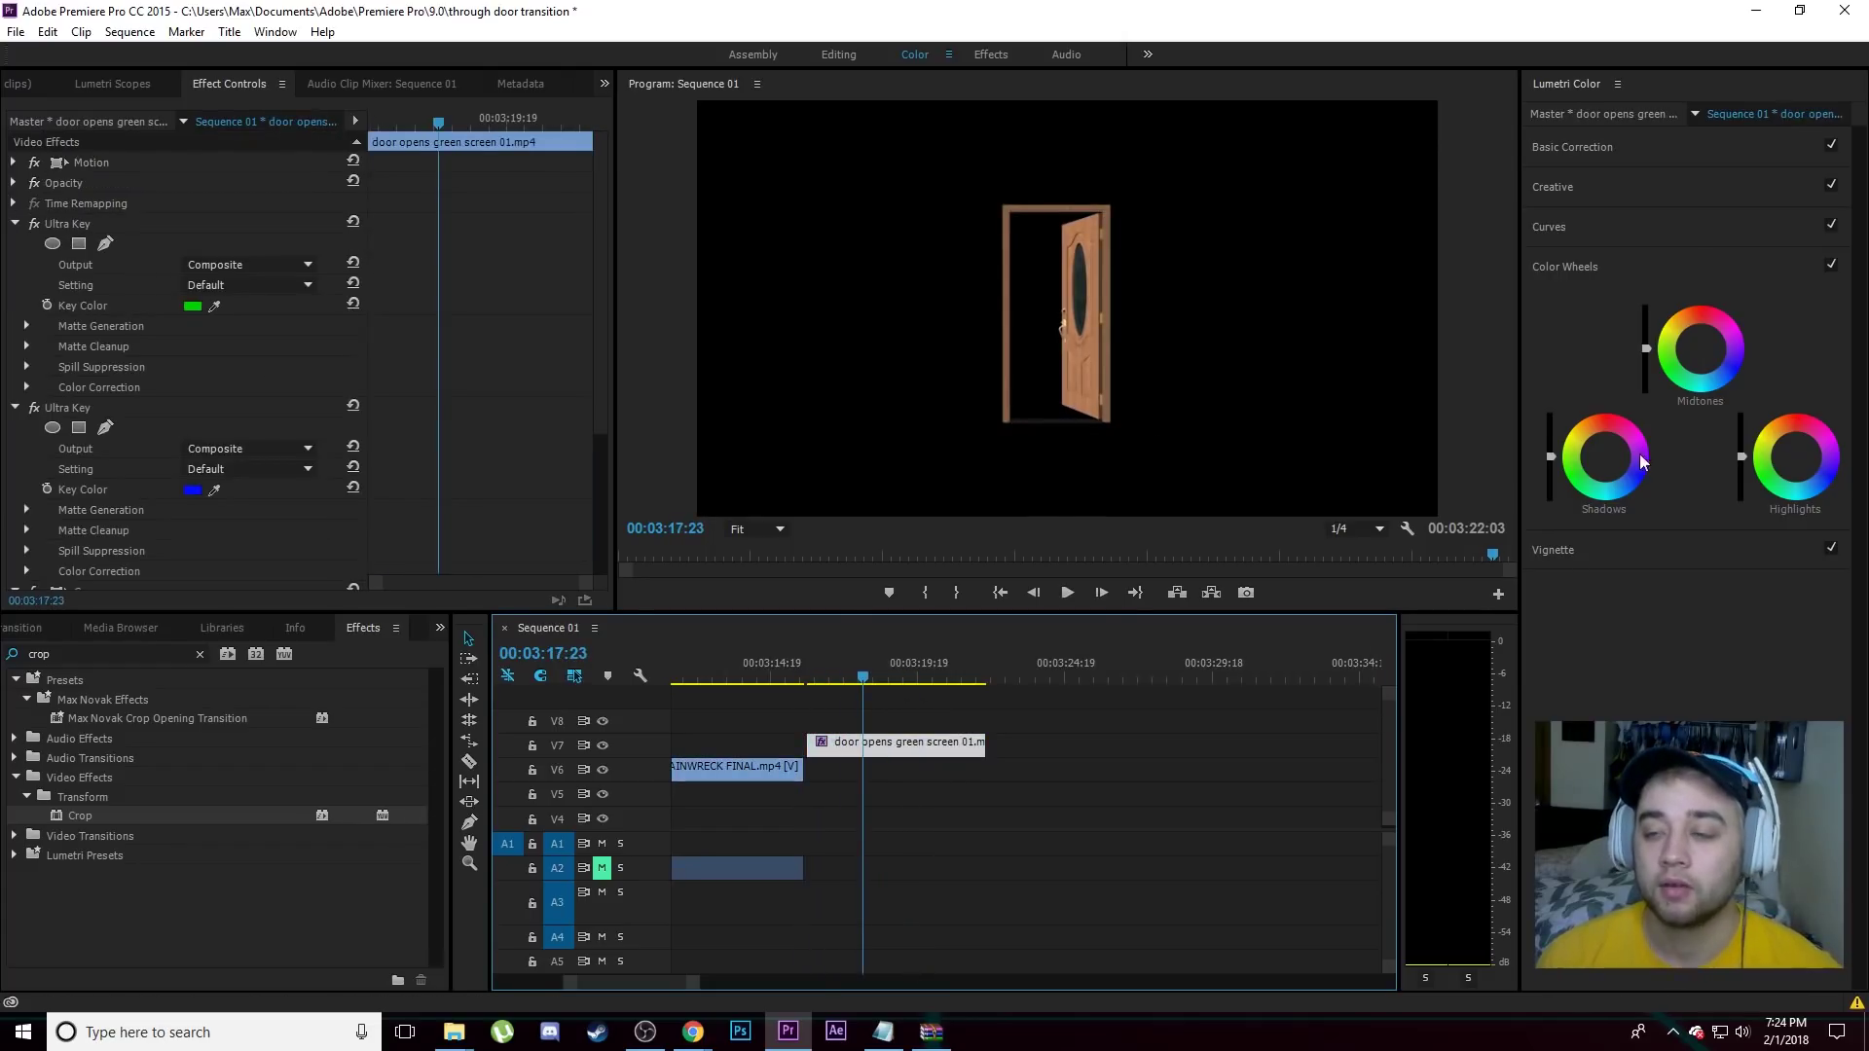
left_click(1702, 316)
left_click_drag(1645, 349, 1645, 338)
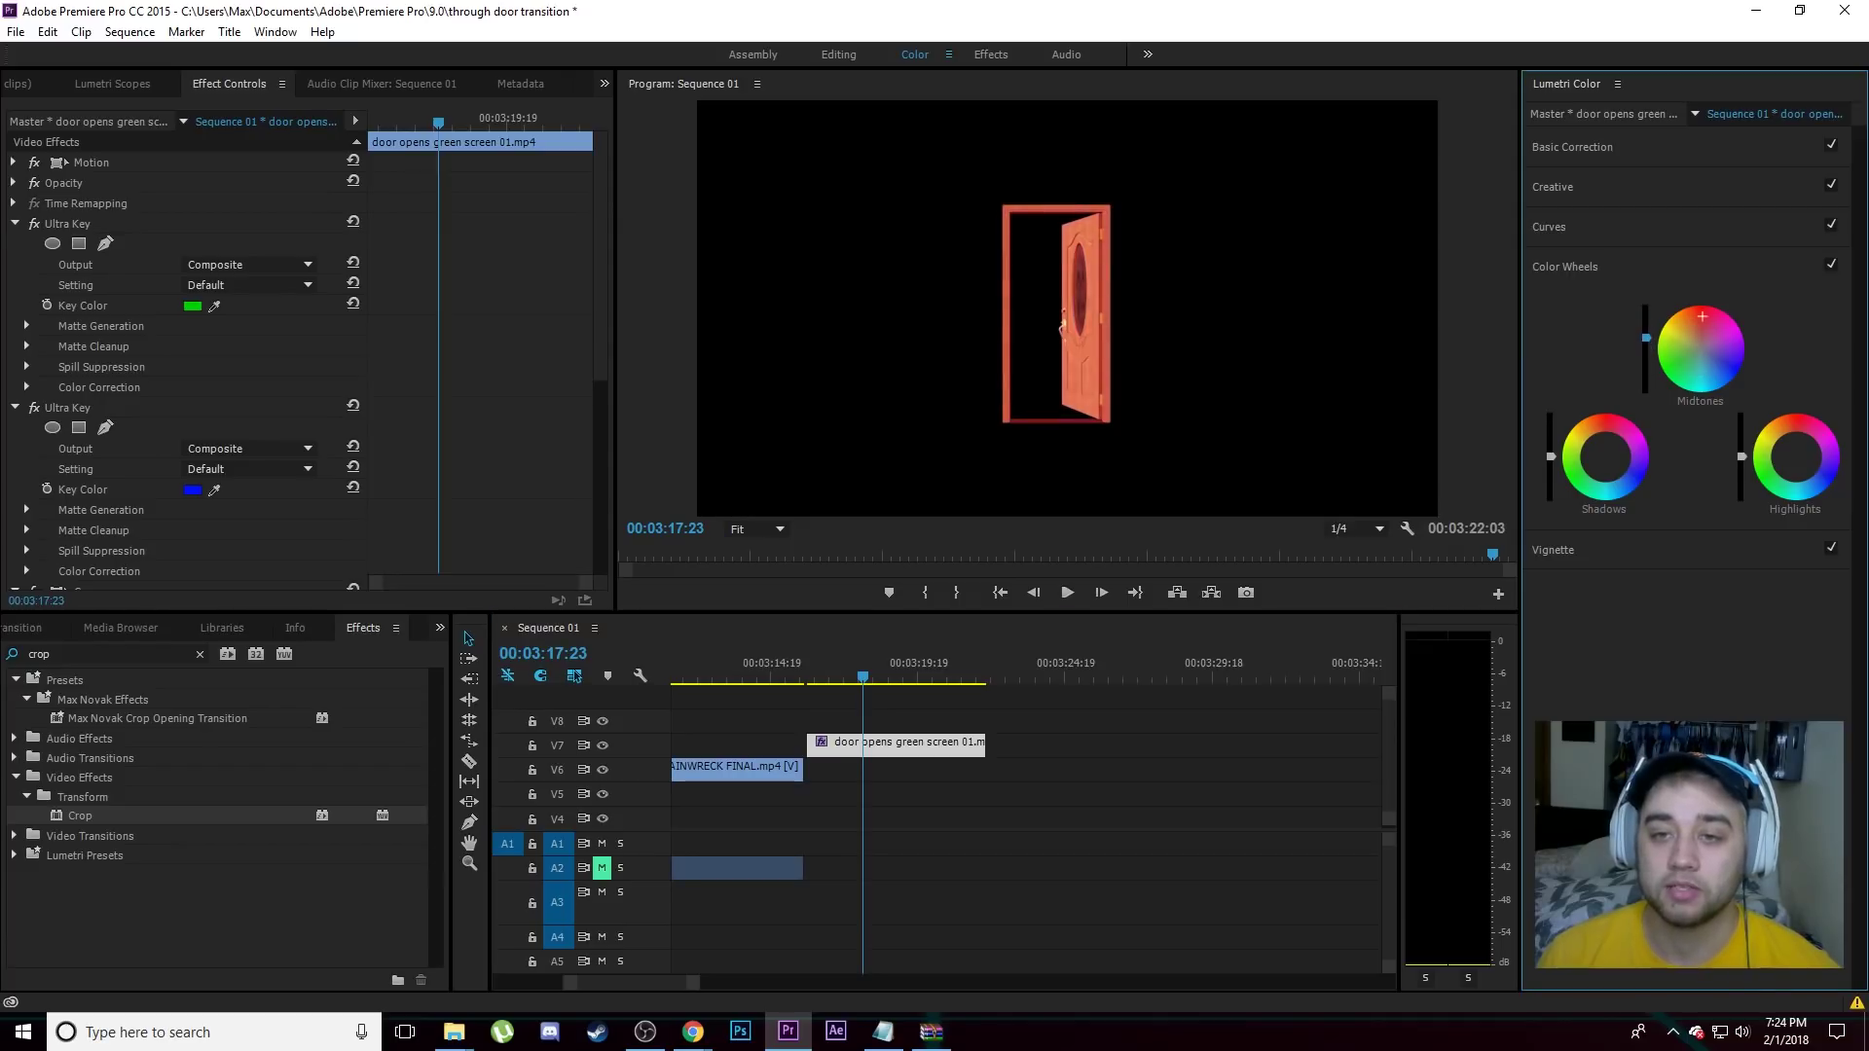
left_click_drag(855, 674, 833, 674)
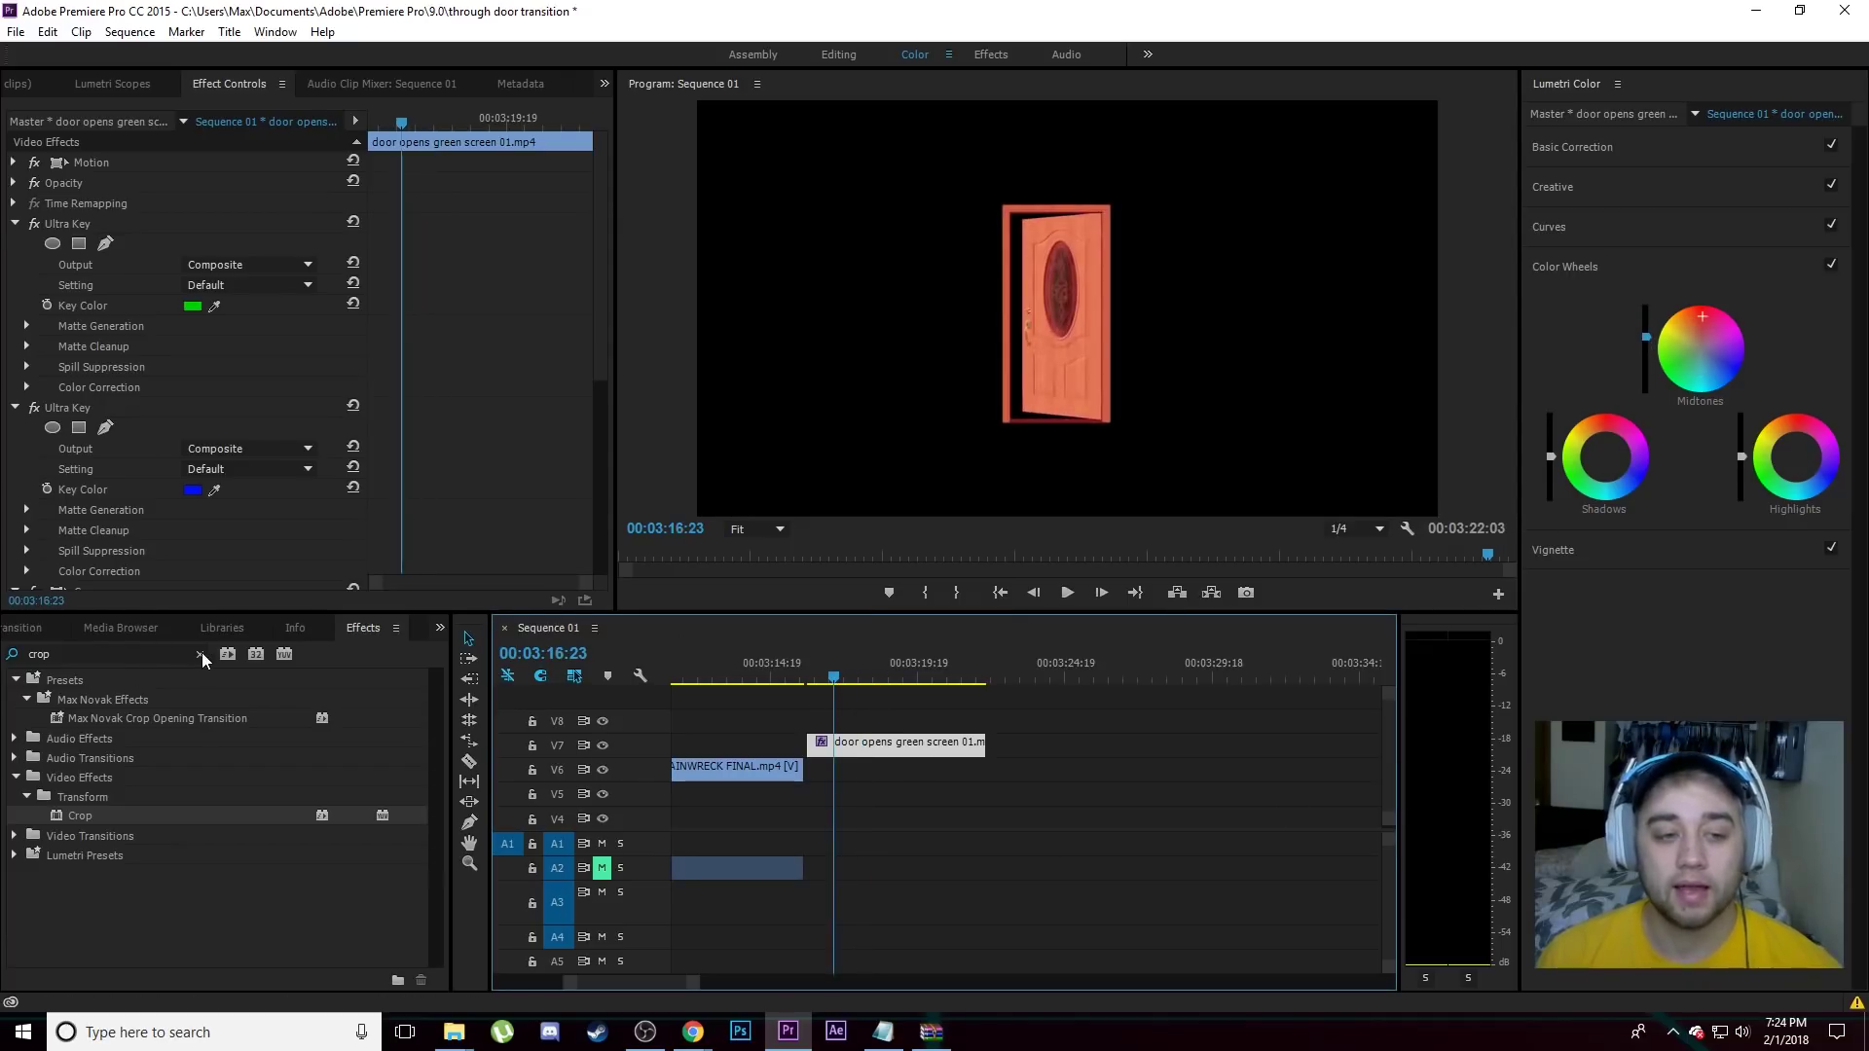
Search the effects for "color" and browse the matching presets.
left_click(200, 655)
type("color")
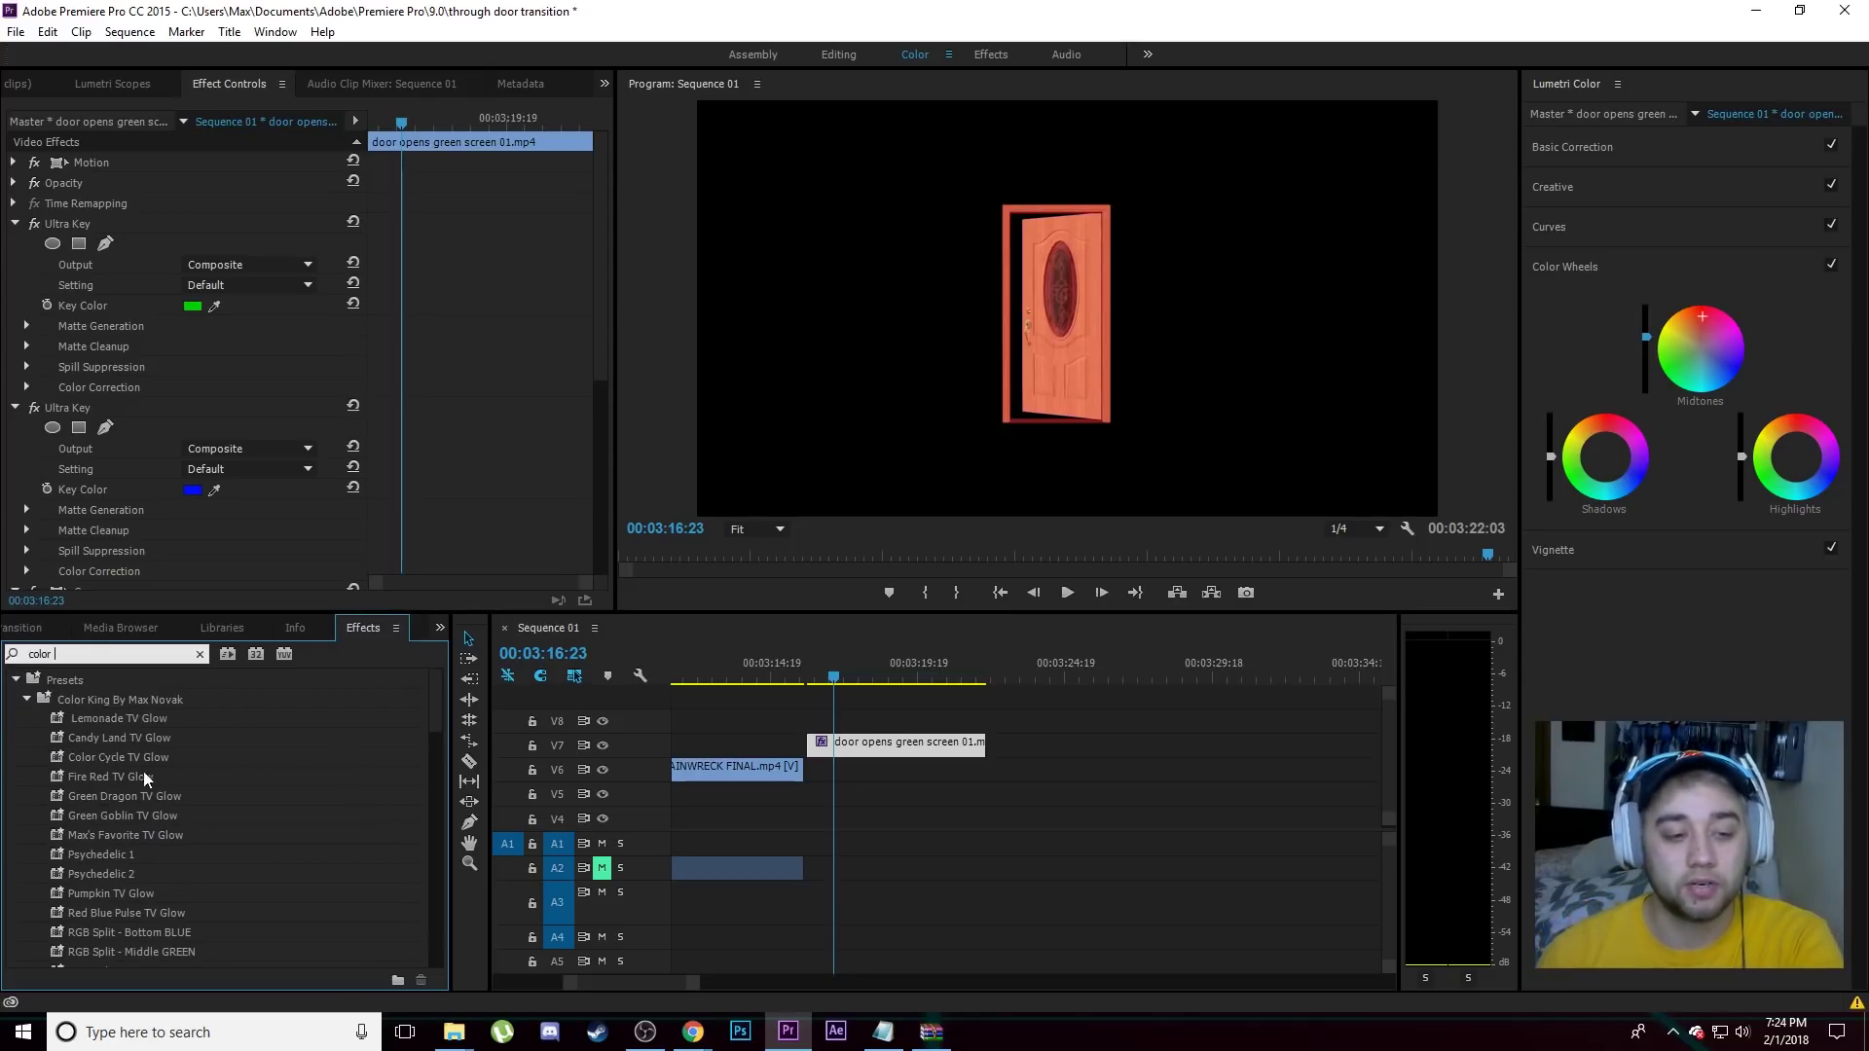
scroll(144, 724, "down", 2)
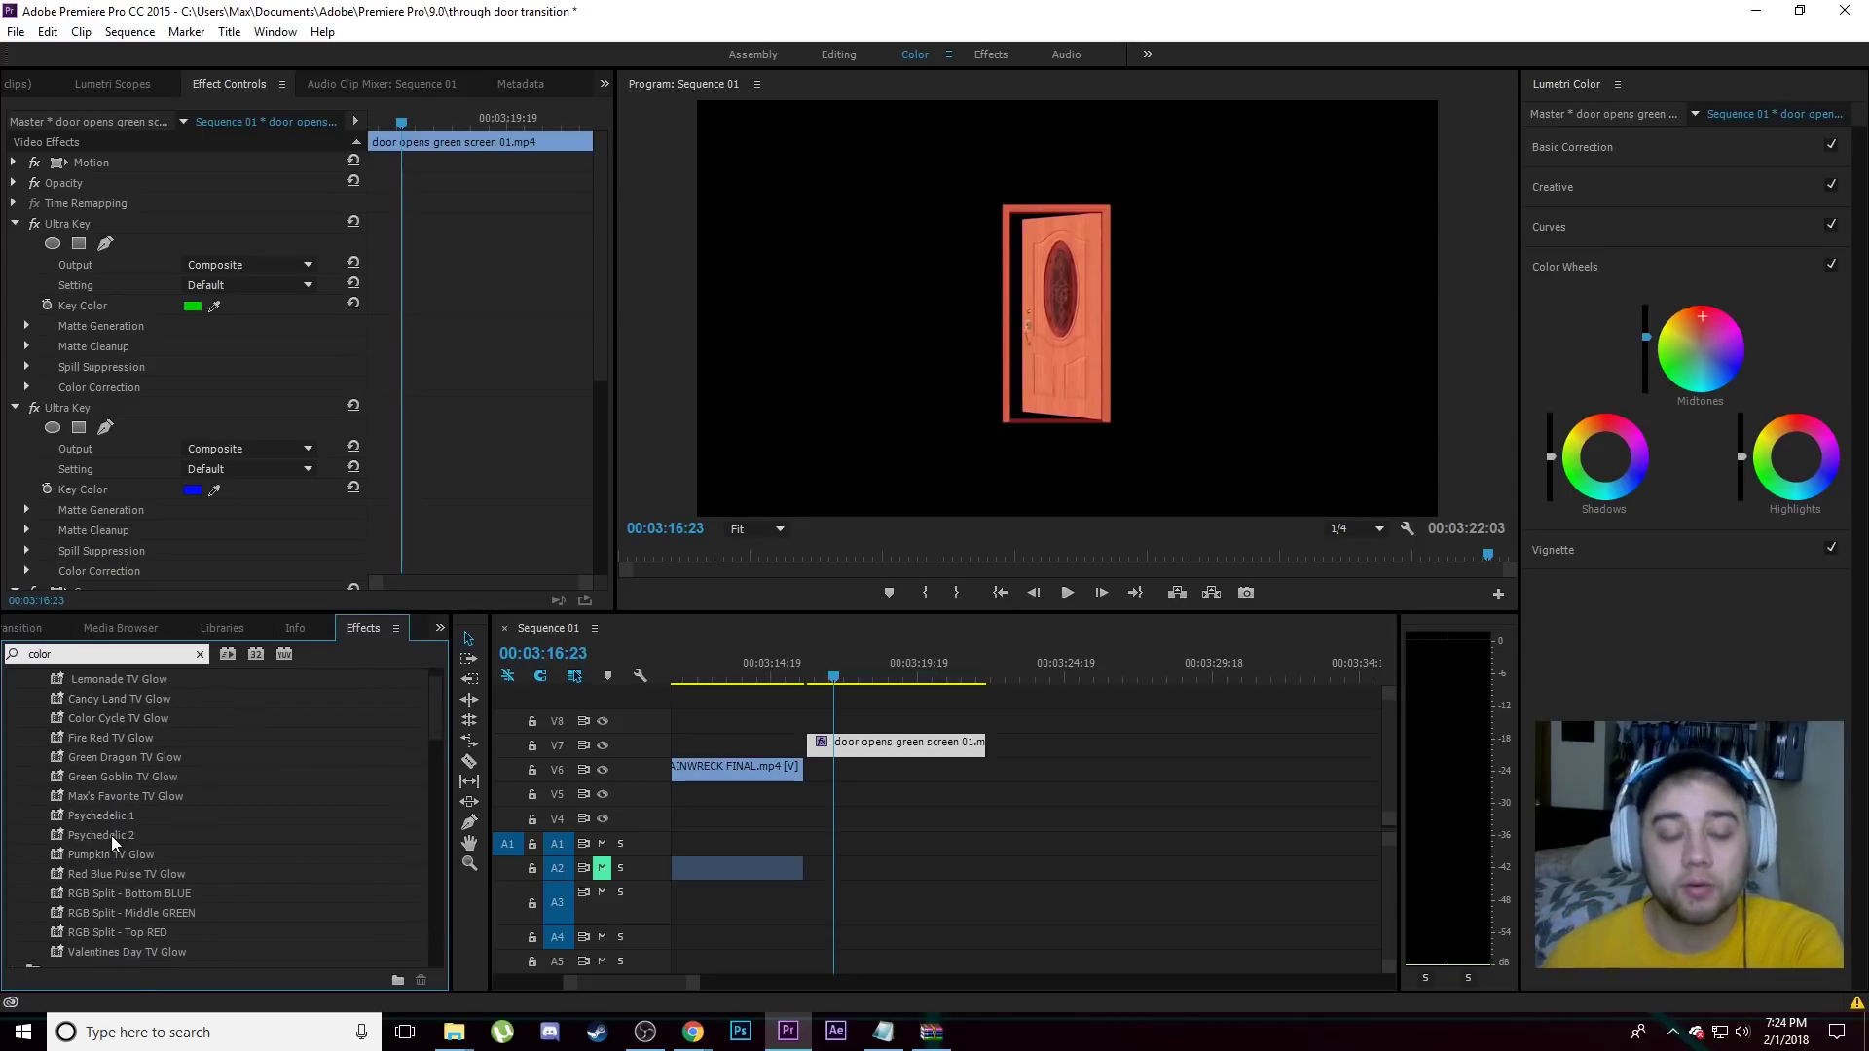
Search the effects for "glow" and apply S_Glow to the door clip.
key("BackSpace")
key("BackSpace")
key("BackSpace")
key("BackSpace")
key("BackSpace")
key("BackSpace")
type("glow")
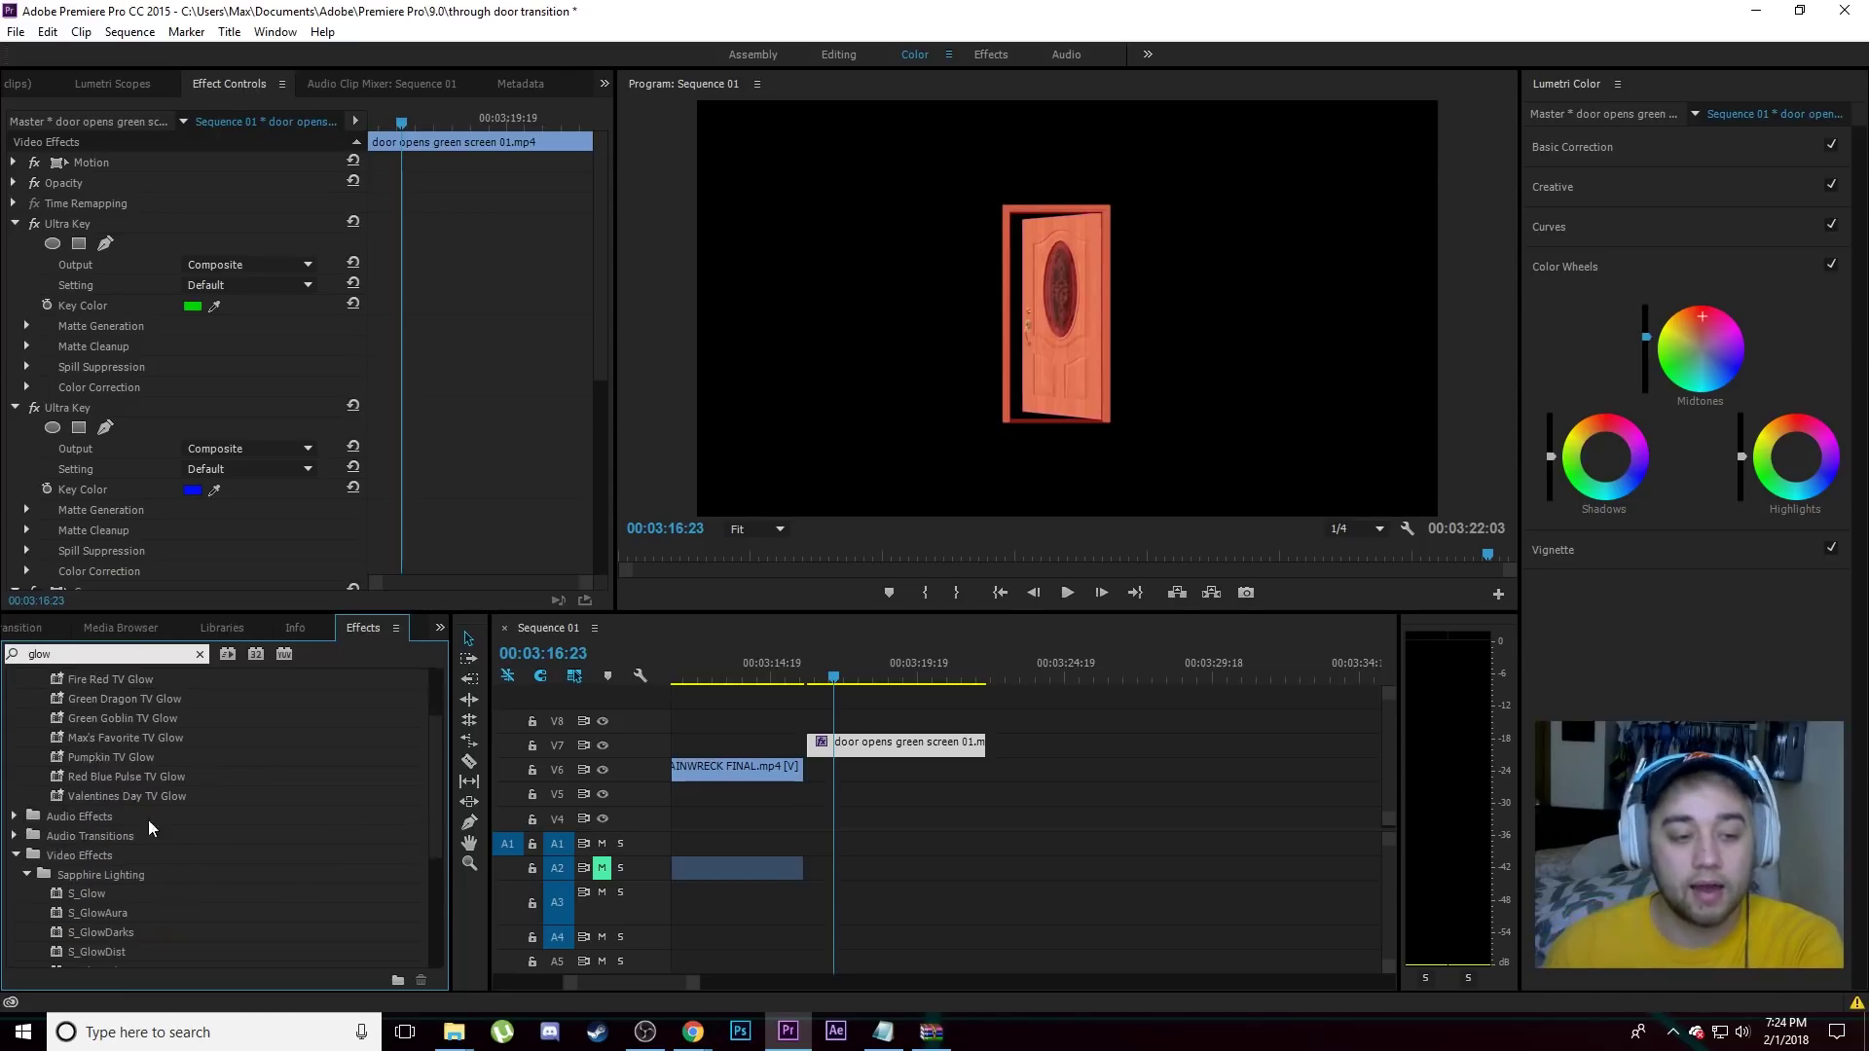
scroll(59, 790, "down", 5)
left_click_drag(78, 796, 900, 745)
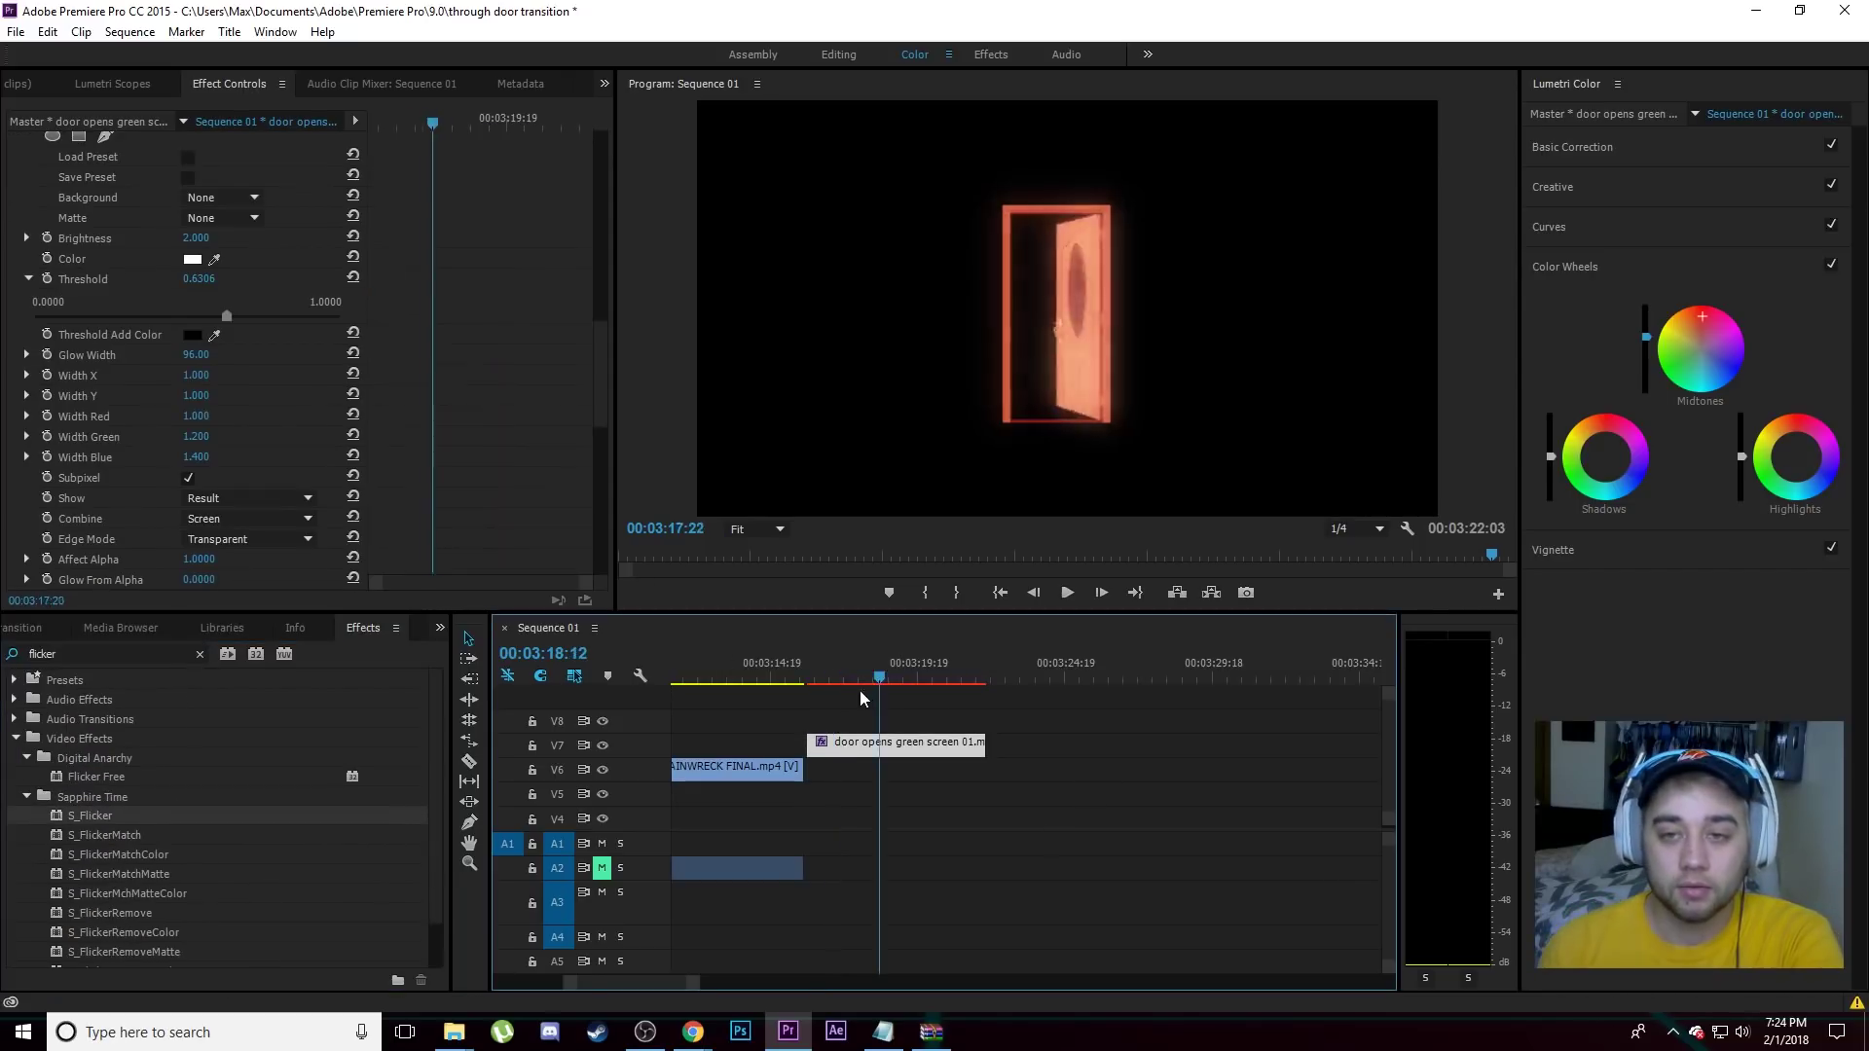
At the door clip's start, 00:03:16:01, reduce its scale to 63 and start keyframing the scale.
left_click_drag(861, 689, 810, 701)
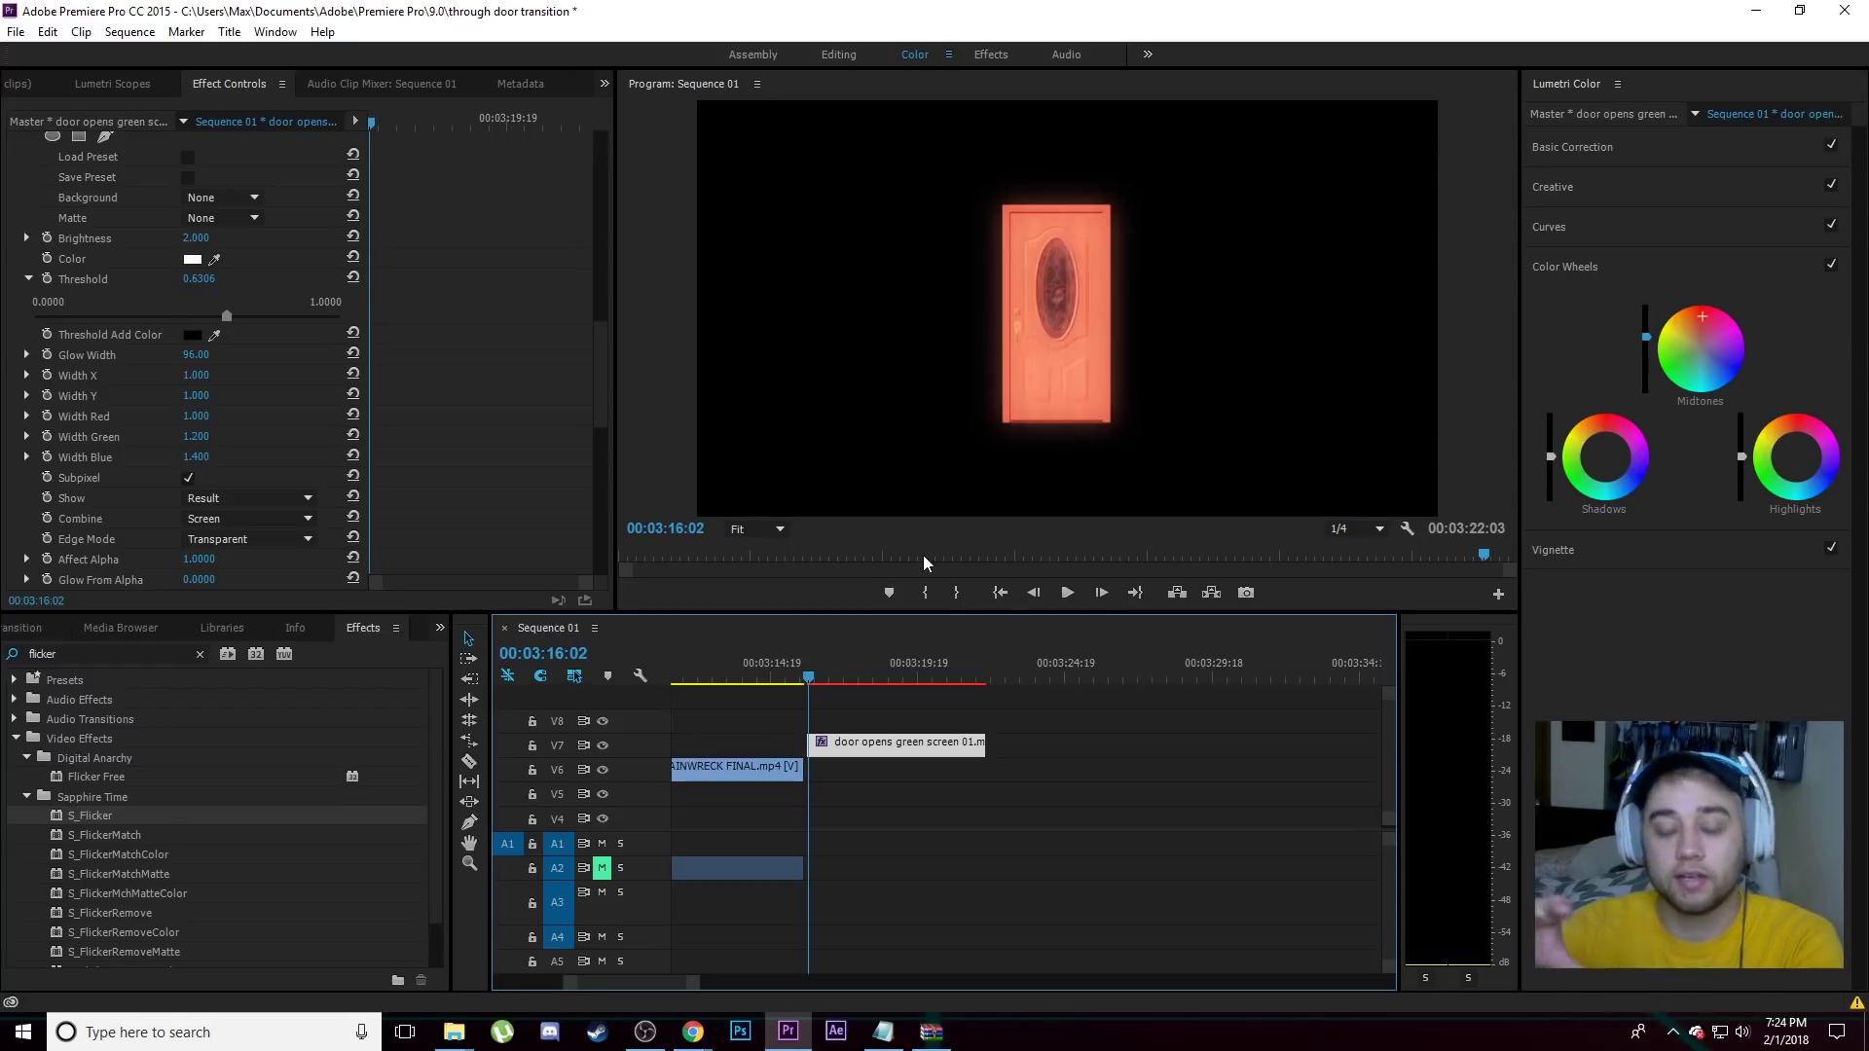
scroll(594, 395, "up", 10)
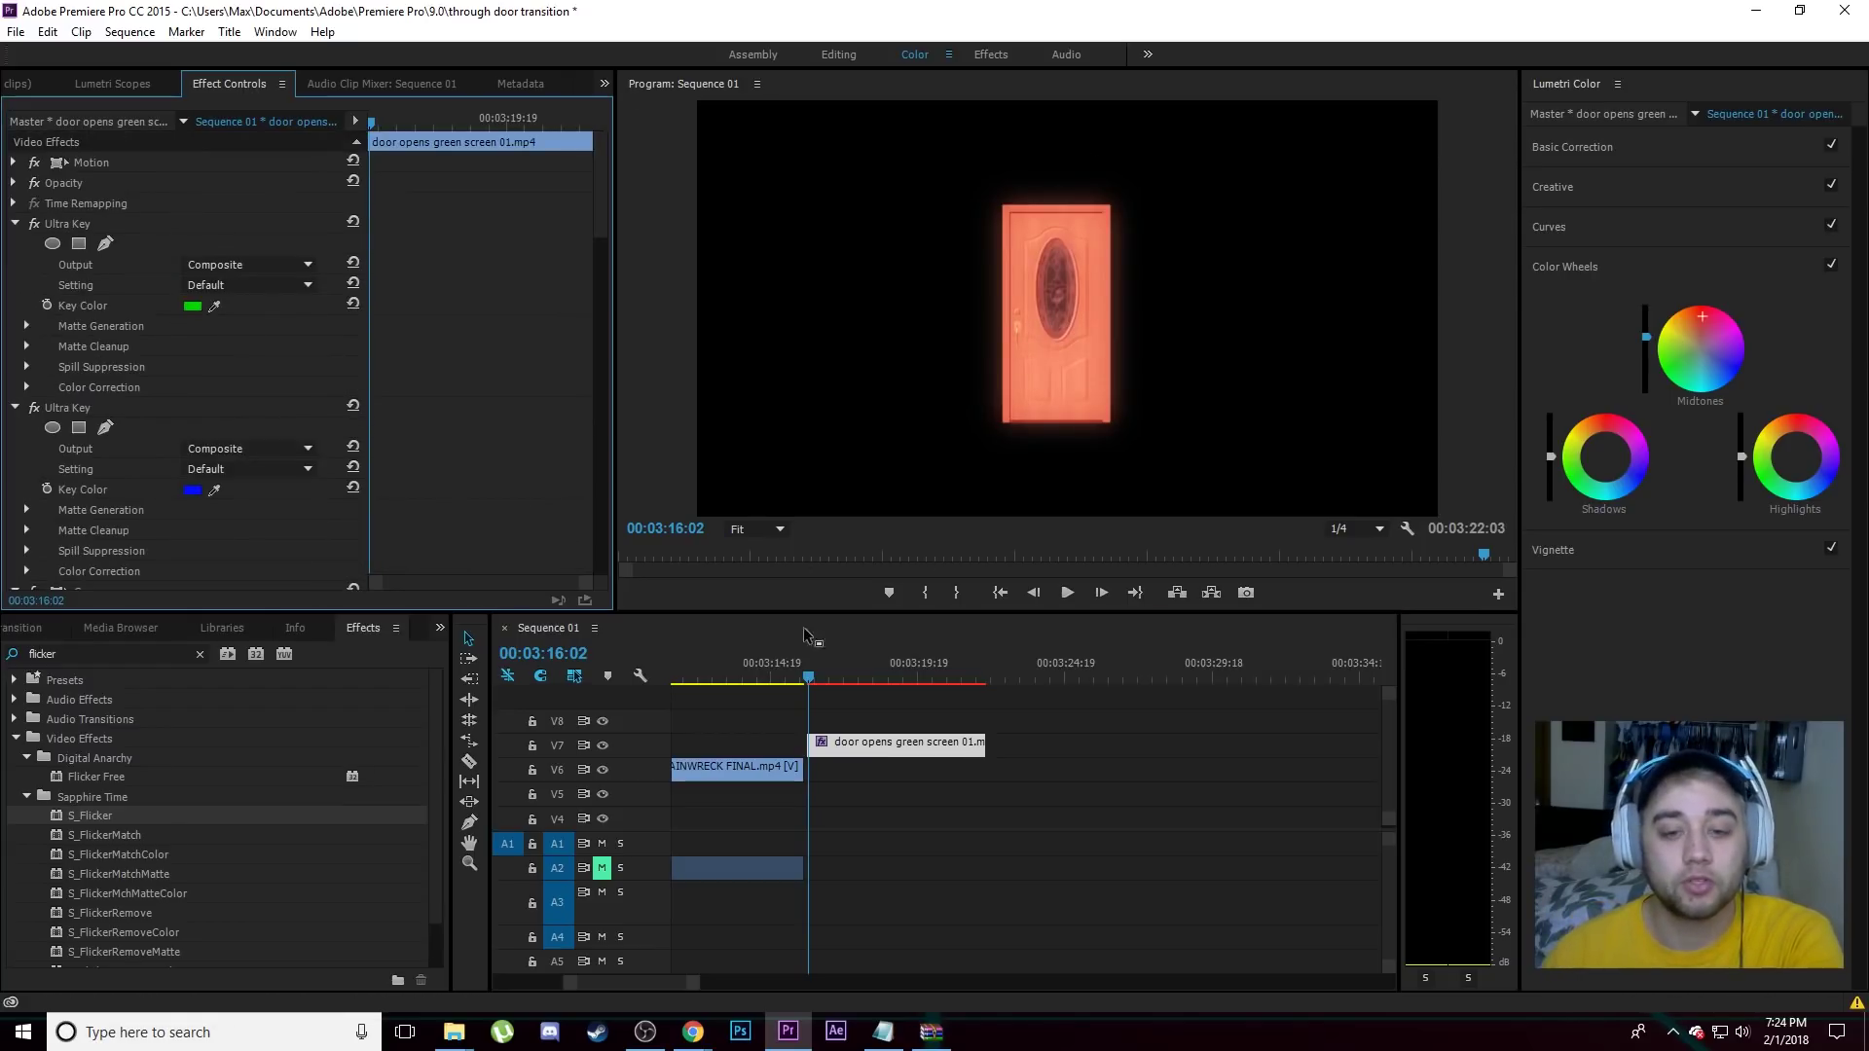
left_click(806, 680)
left_click(808, 681)
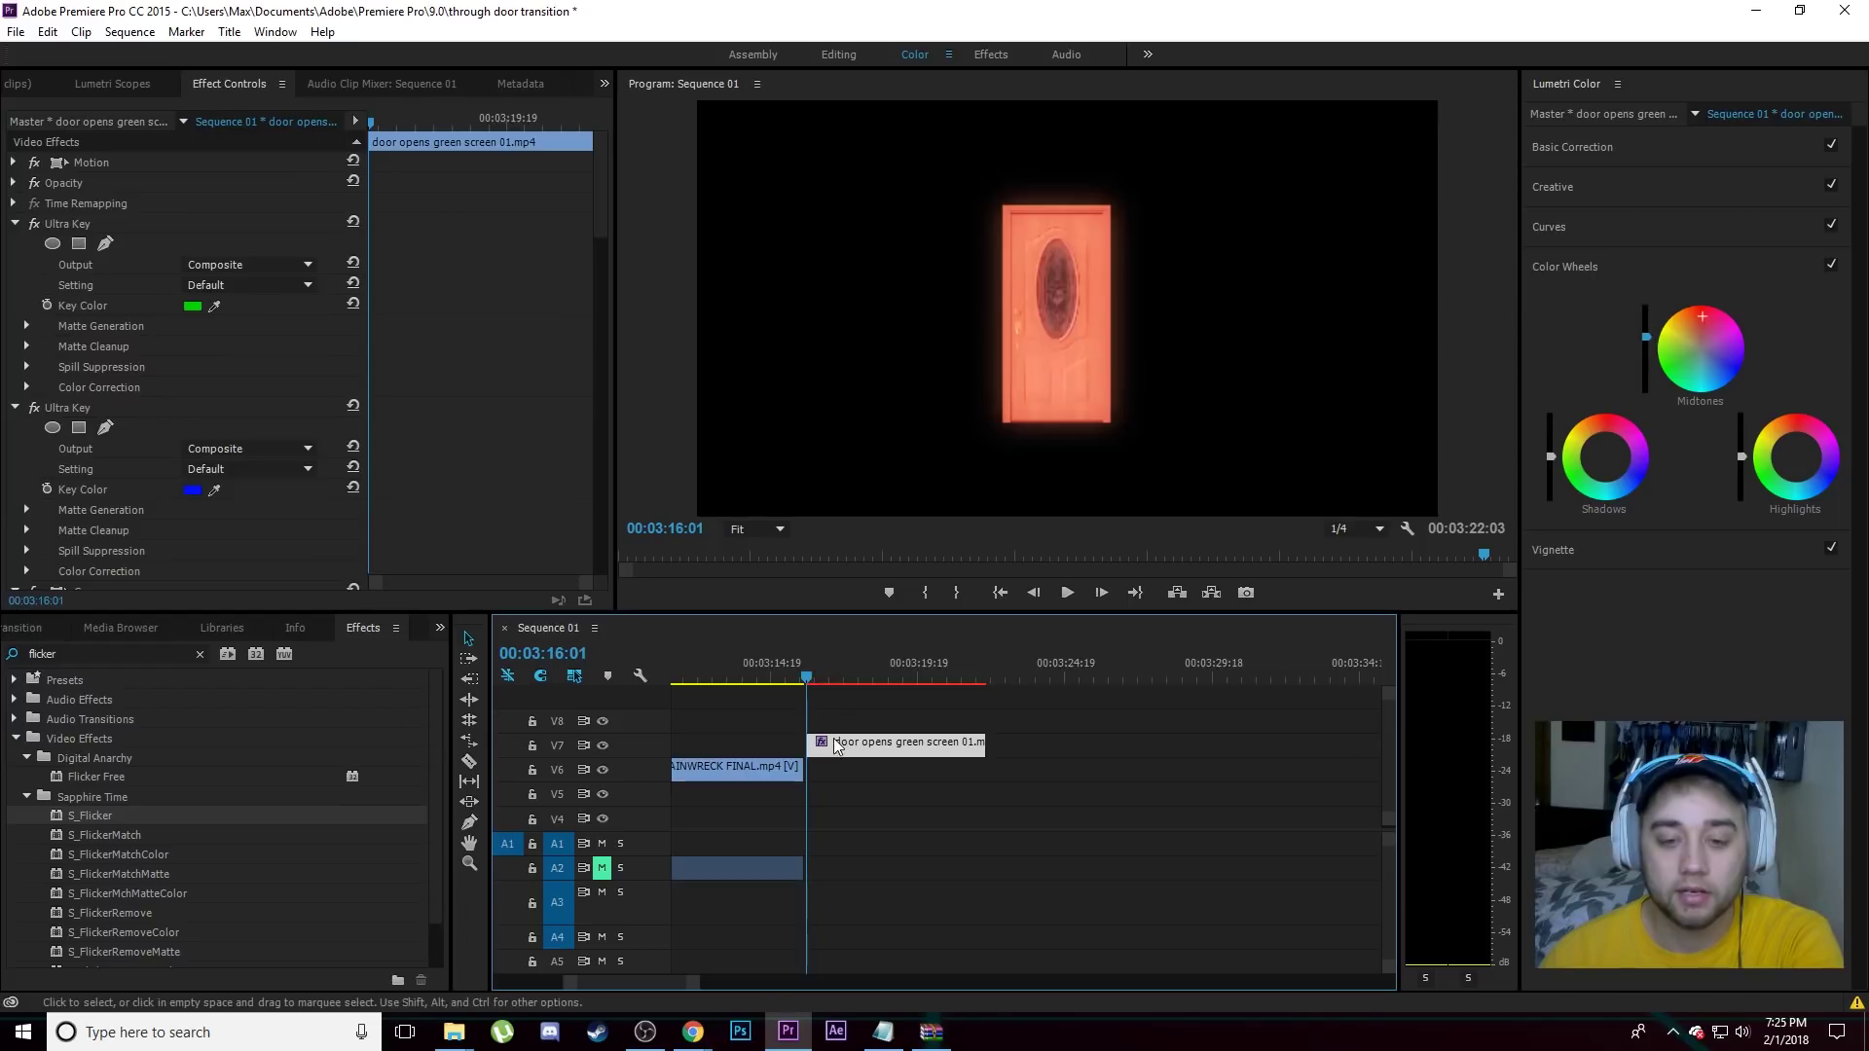
left_click(13, 162)
left_click_drag(195, 202, 270, 244)
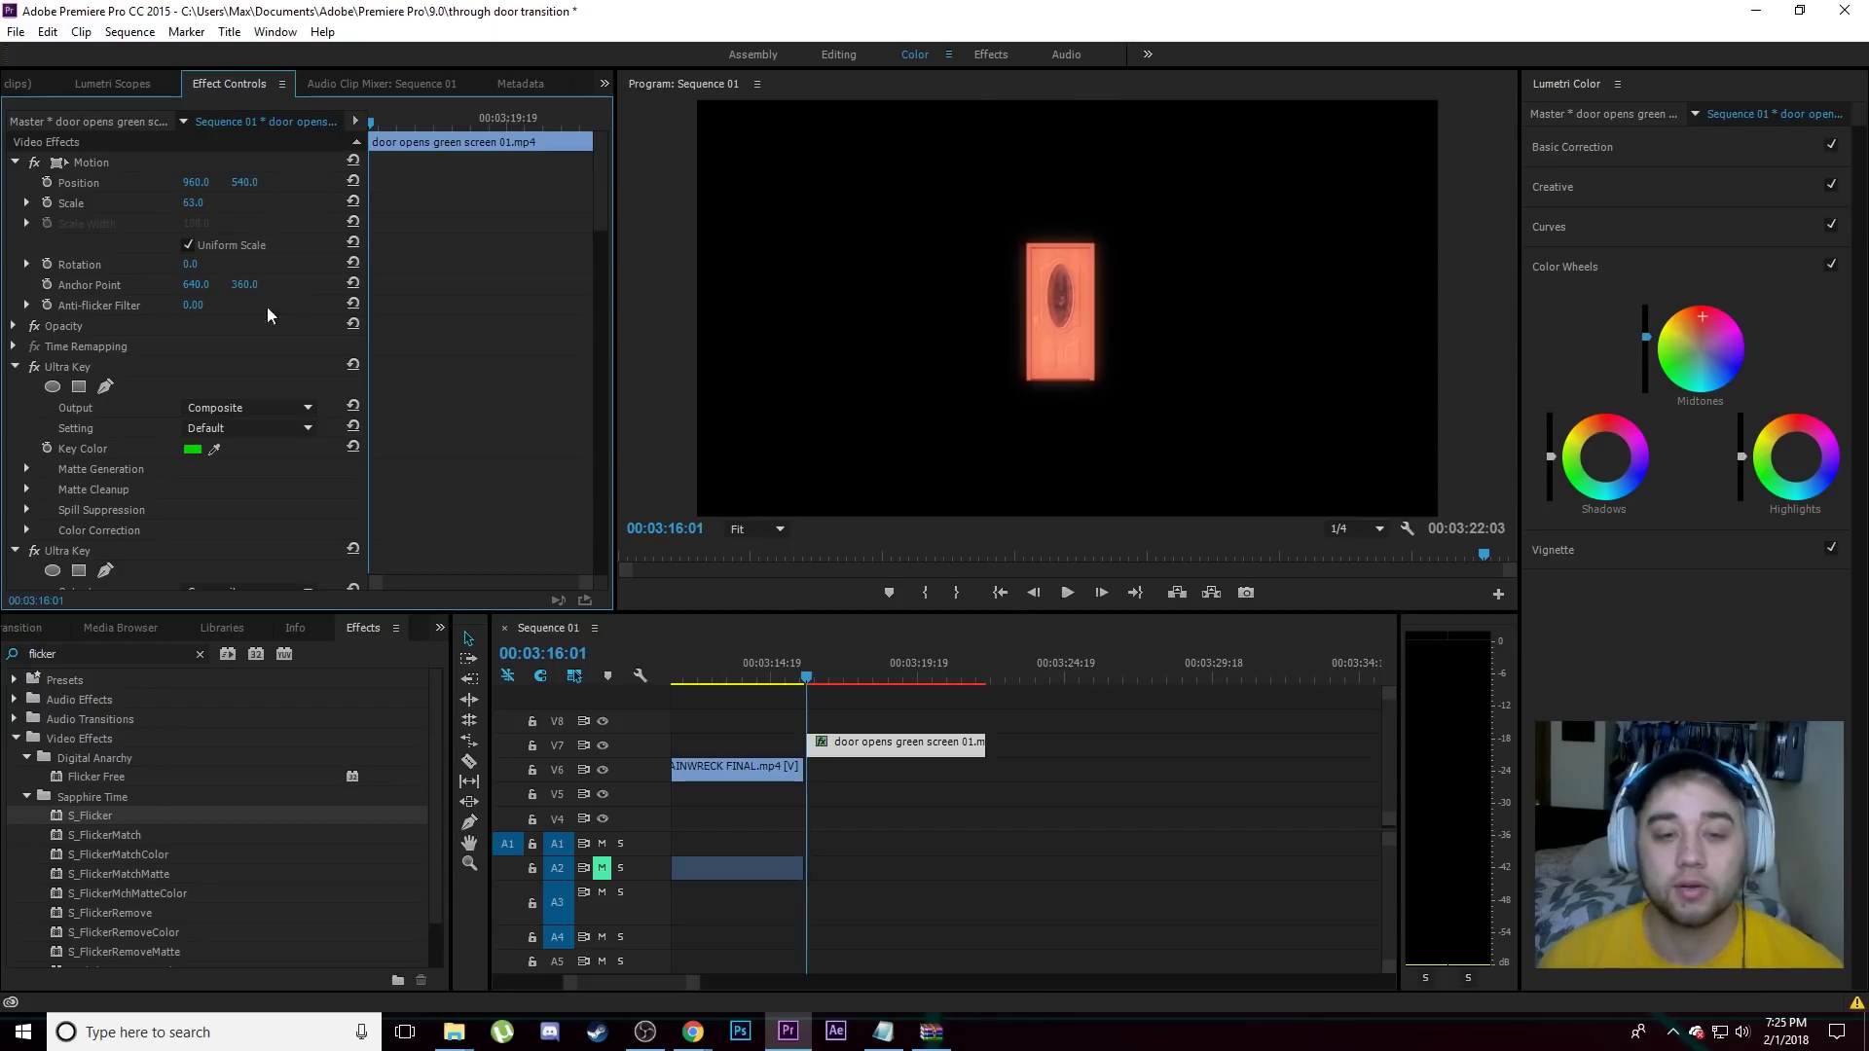
left_click(47, 202)
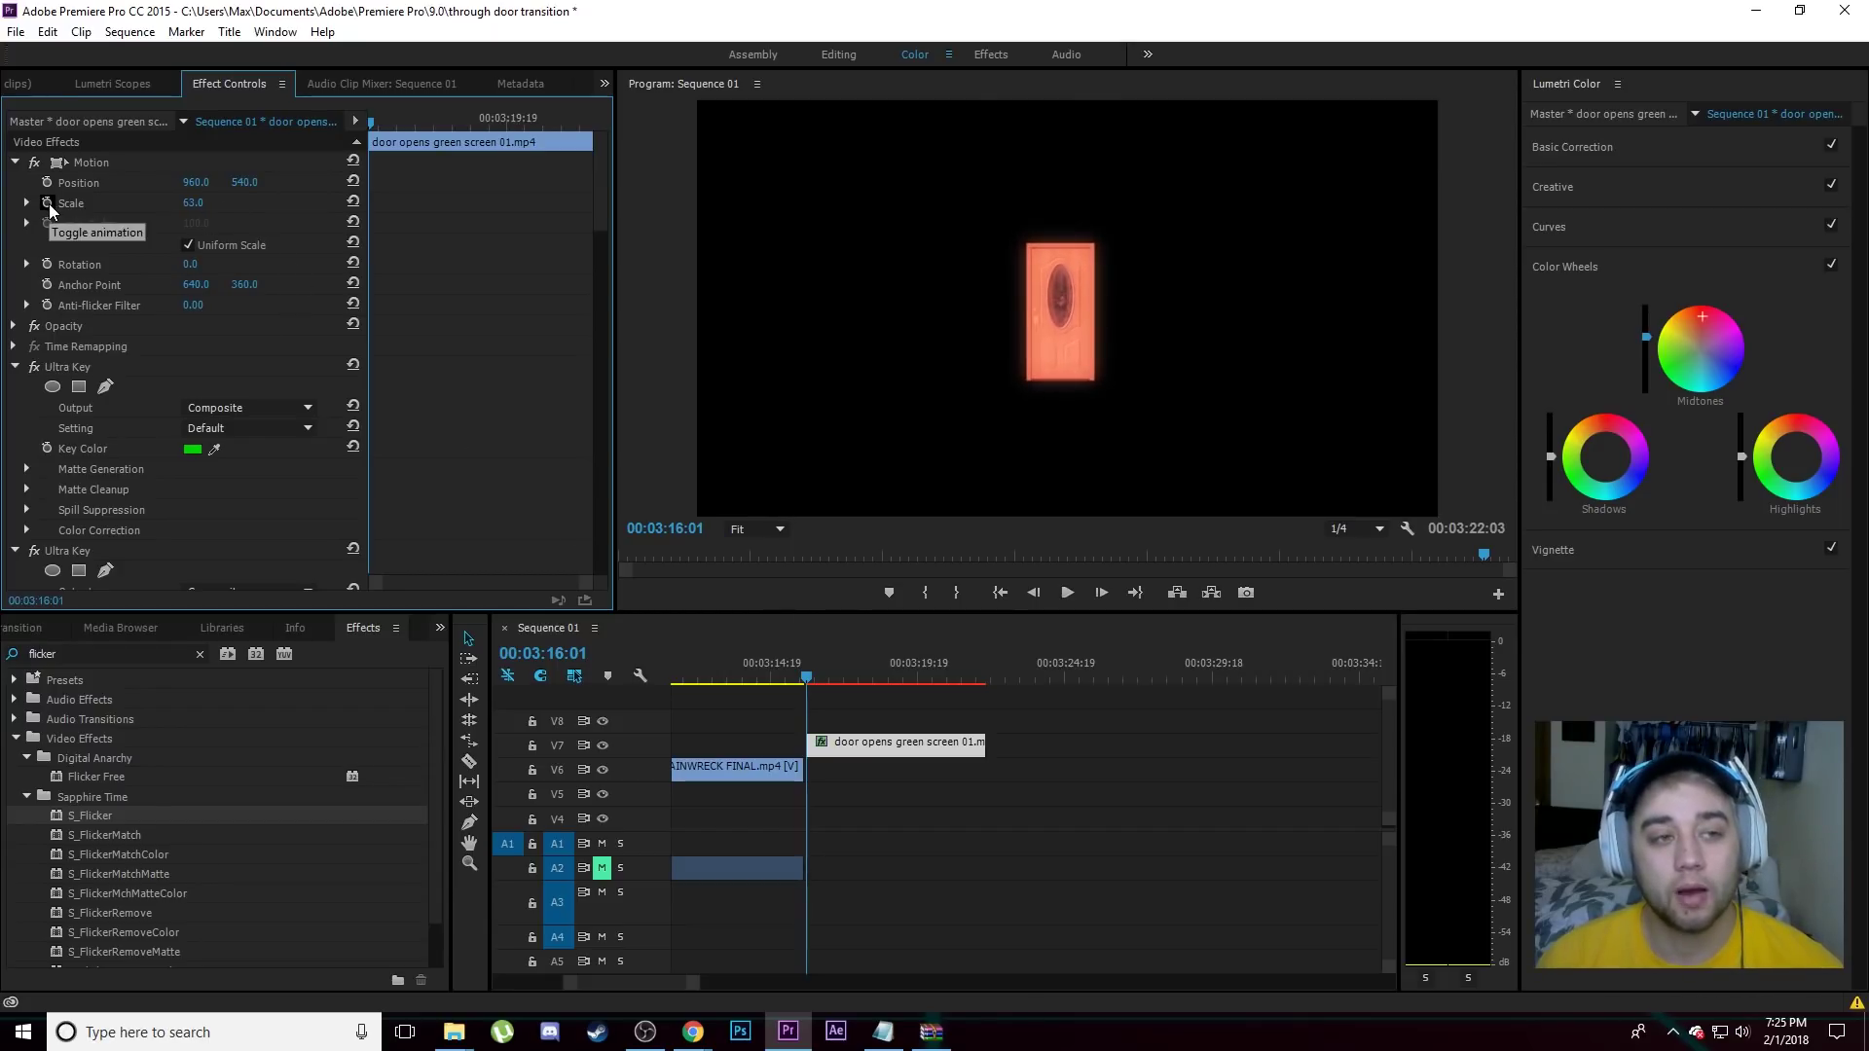
Keyframe the door clip's scale to 168 where the door stands open, and play back the zoom.
left_click_drag(813, 682, 885, 681)
left_click_drag(193, 202, 295, 202)
left_click_drag(884, 668, 826, 682)
left_click(1067, 591)
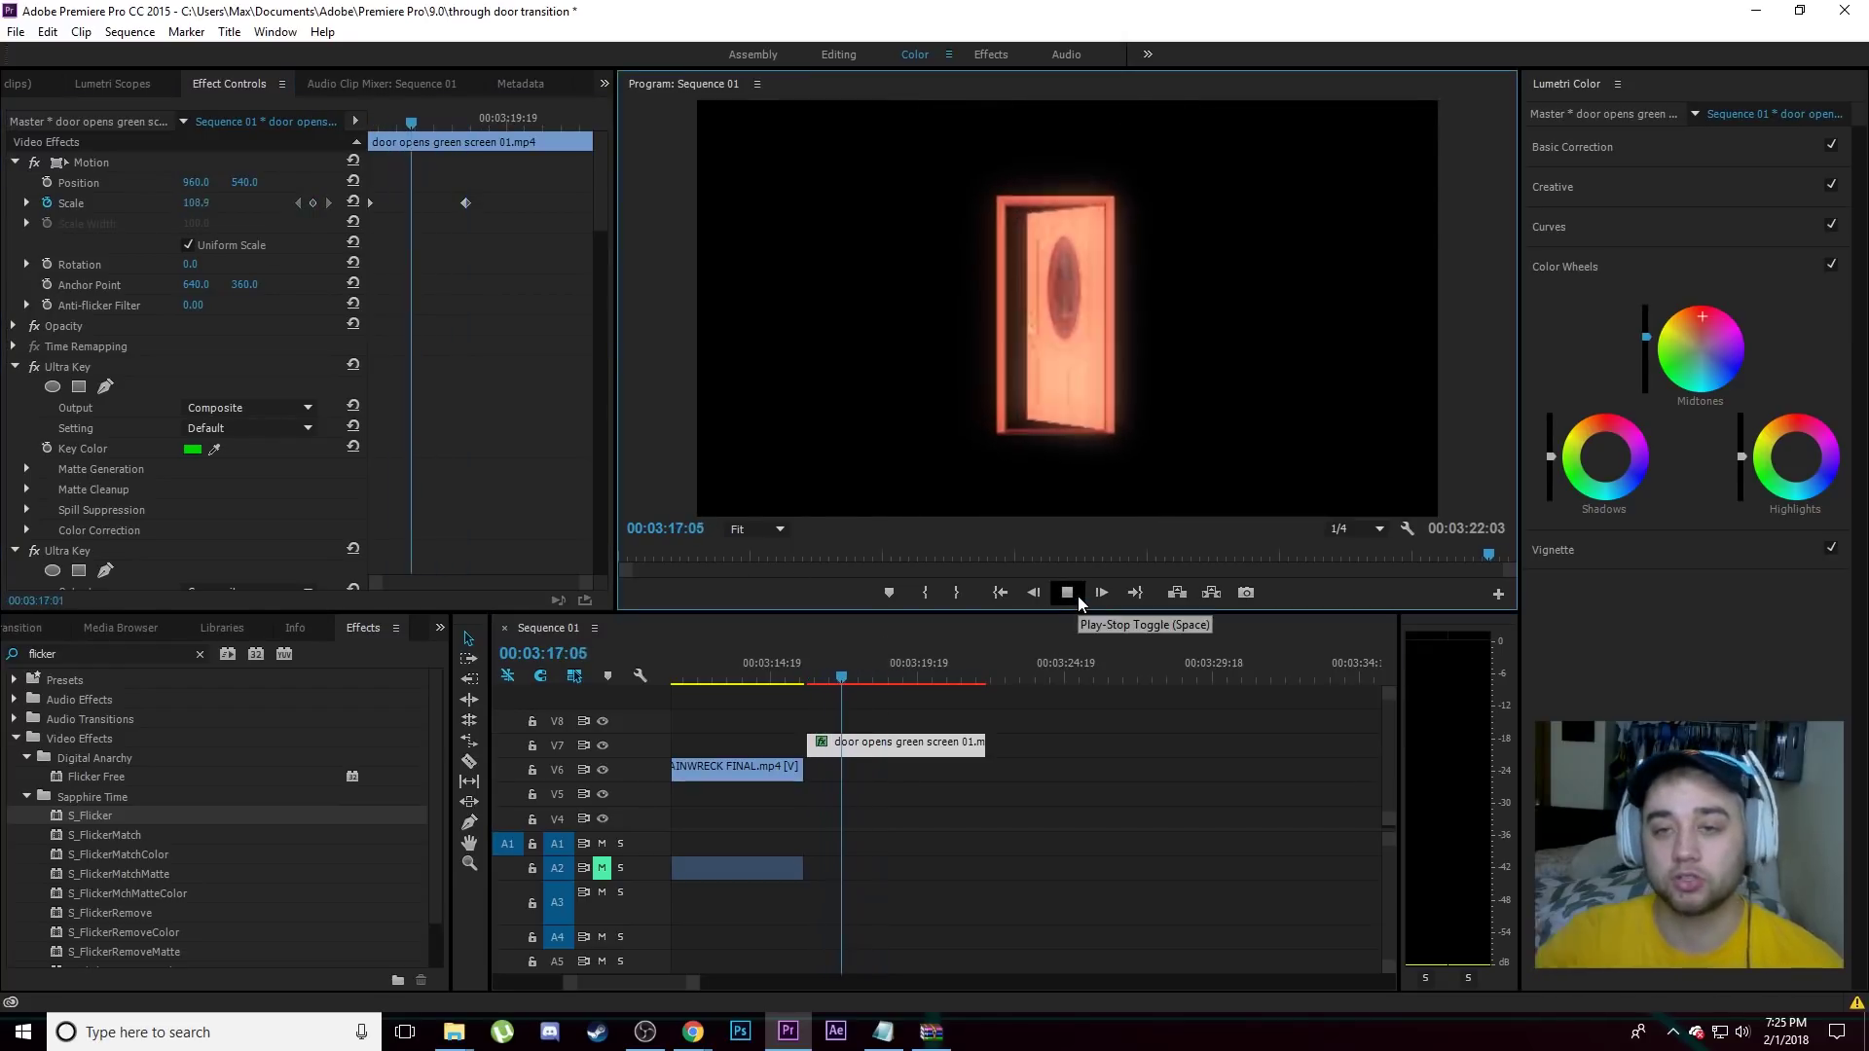
left_click(1077, 596)
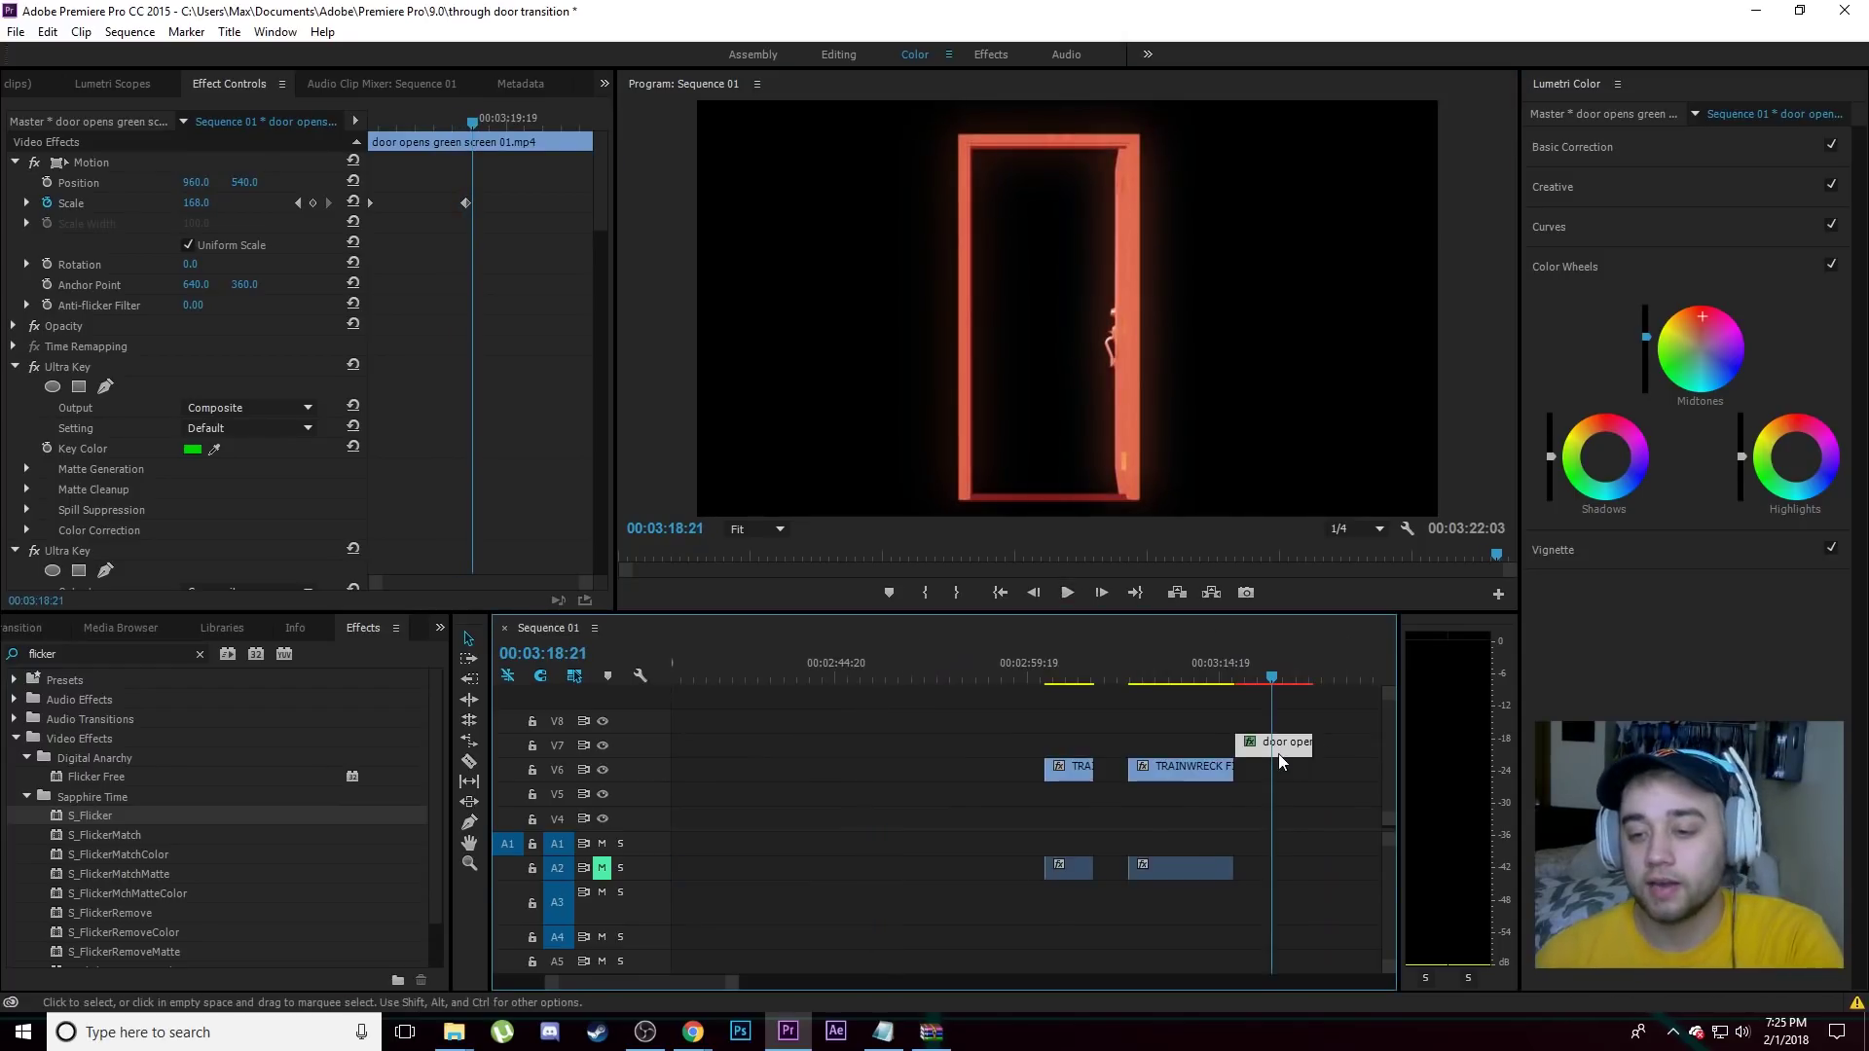
Move the door clip on V7 into the gap between the two TRAINWRECK FINAL clips, starting right after the first one.
left_click_drag(1289, 753, 1149, 751)
left_click_drag(1255, 676, 1107, 769)
key("=")
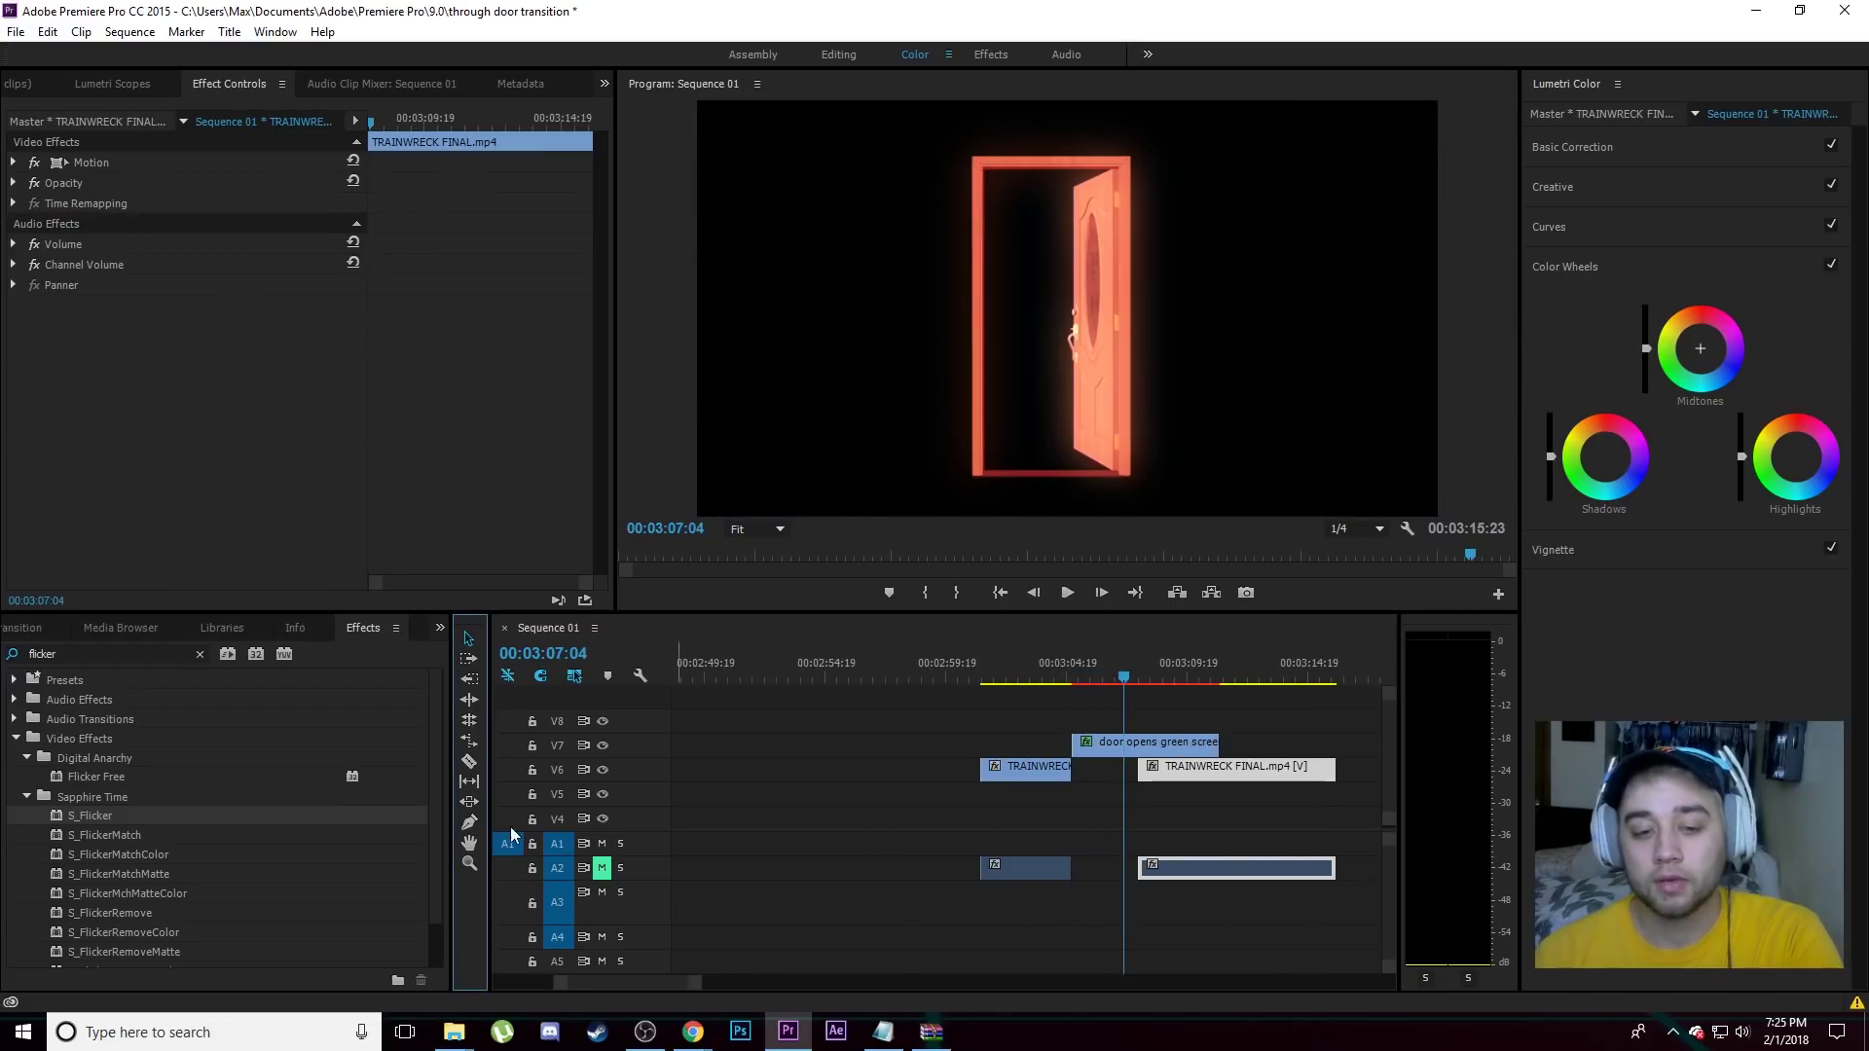
Cut the door clip where the second TRAINWRECK FINAL clip starts and delete the part beyond the cut.
left_click(469, 761)
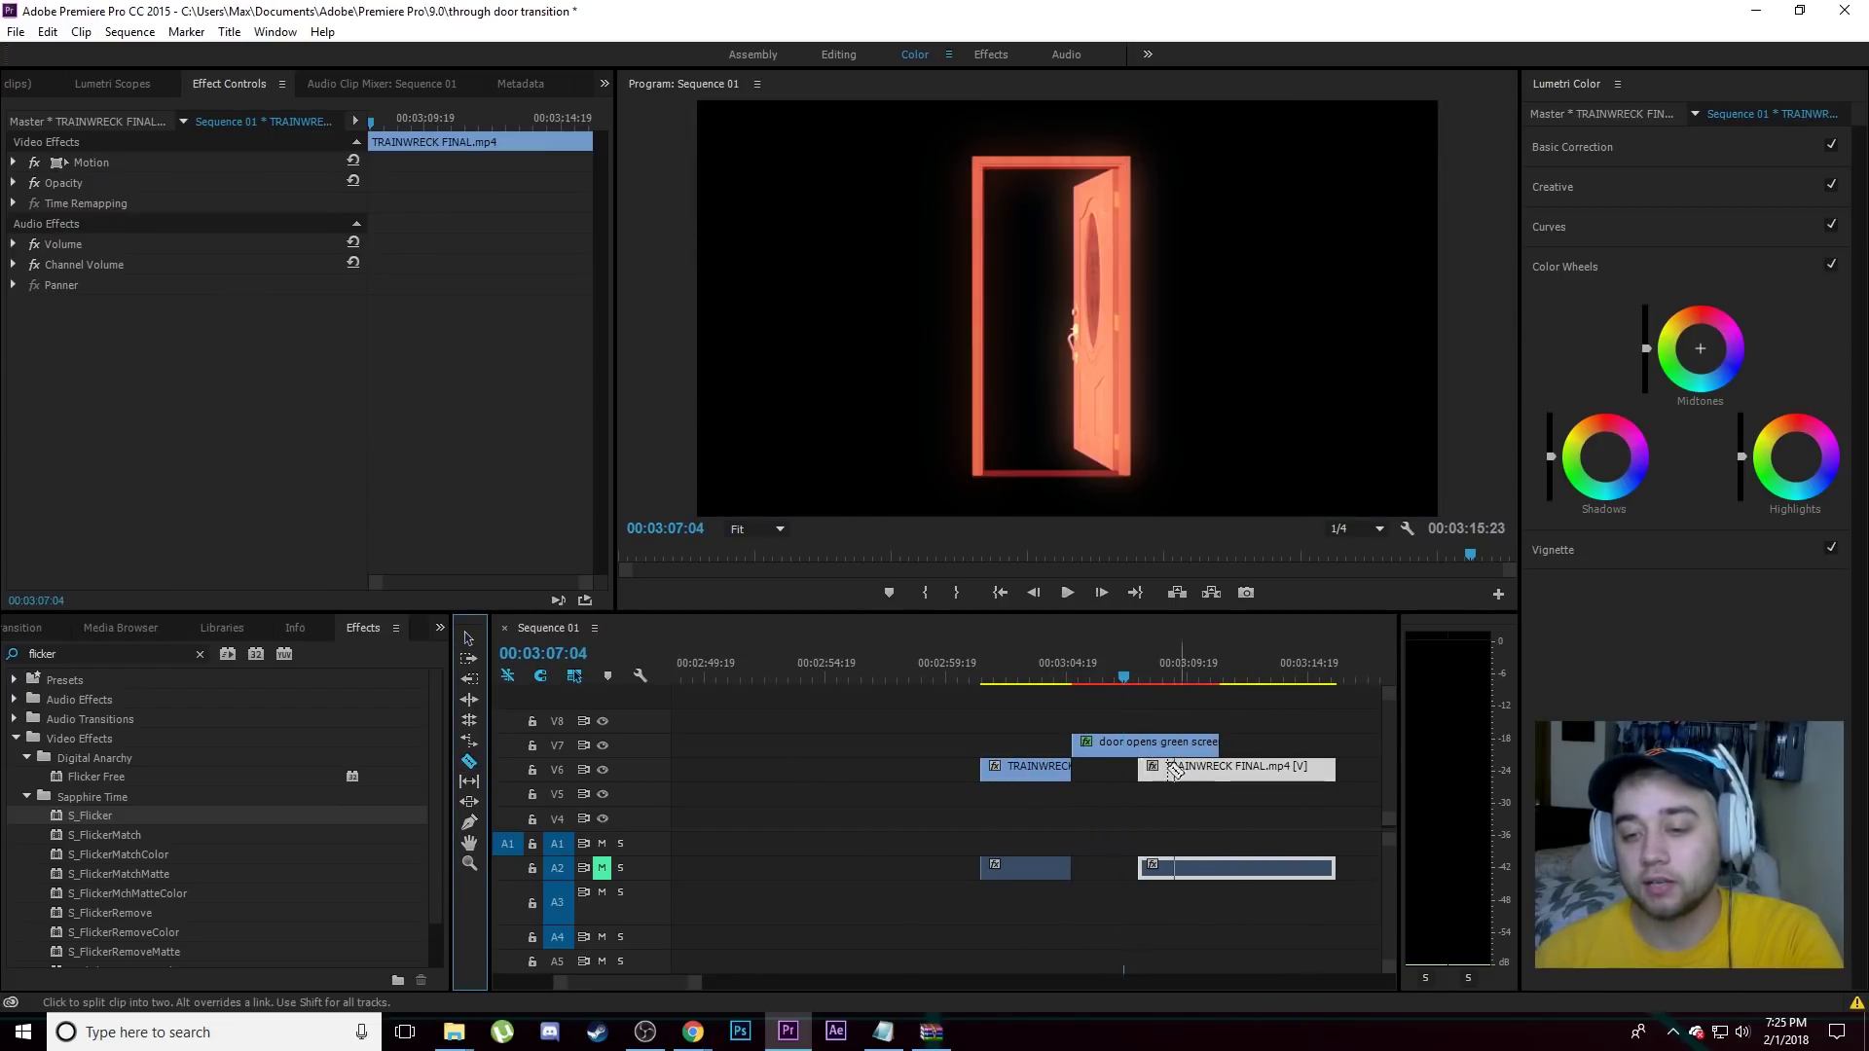
left_click(1139, 746)
left_click(468, 639)
left_click_drag(1287, 745, 1158, 737)
key("Delete")
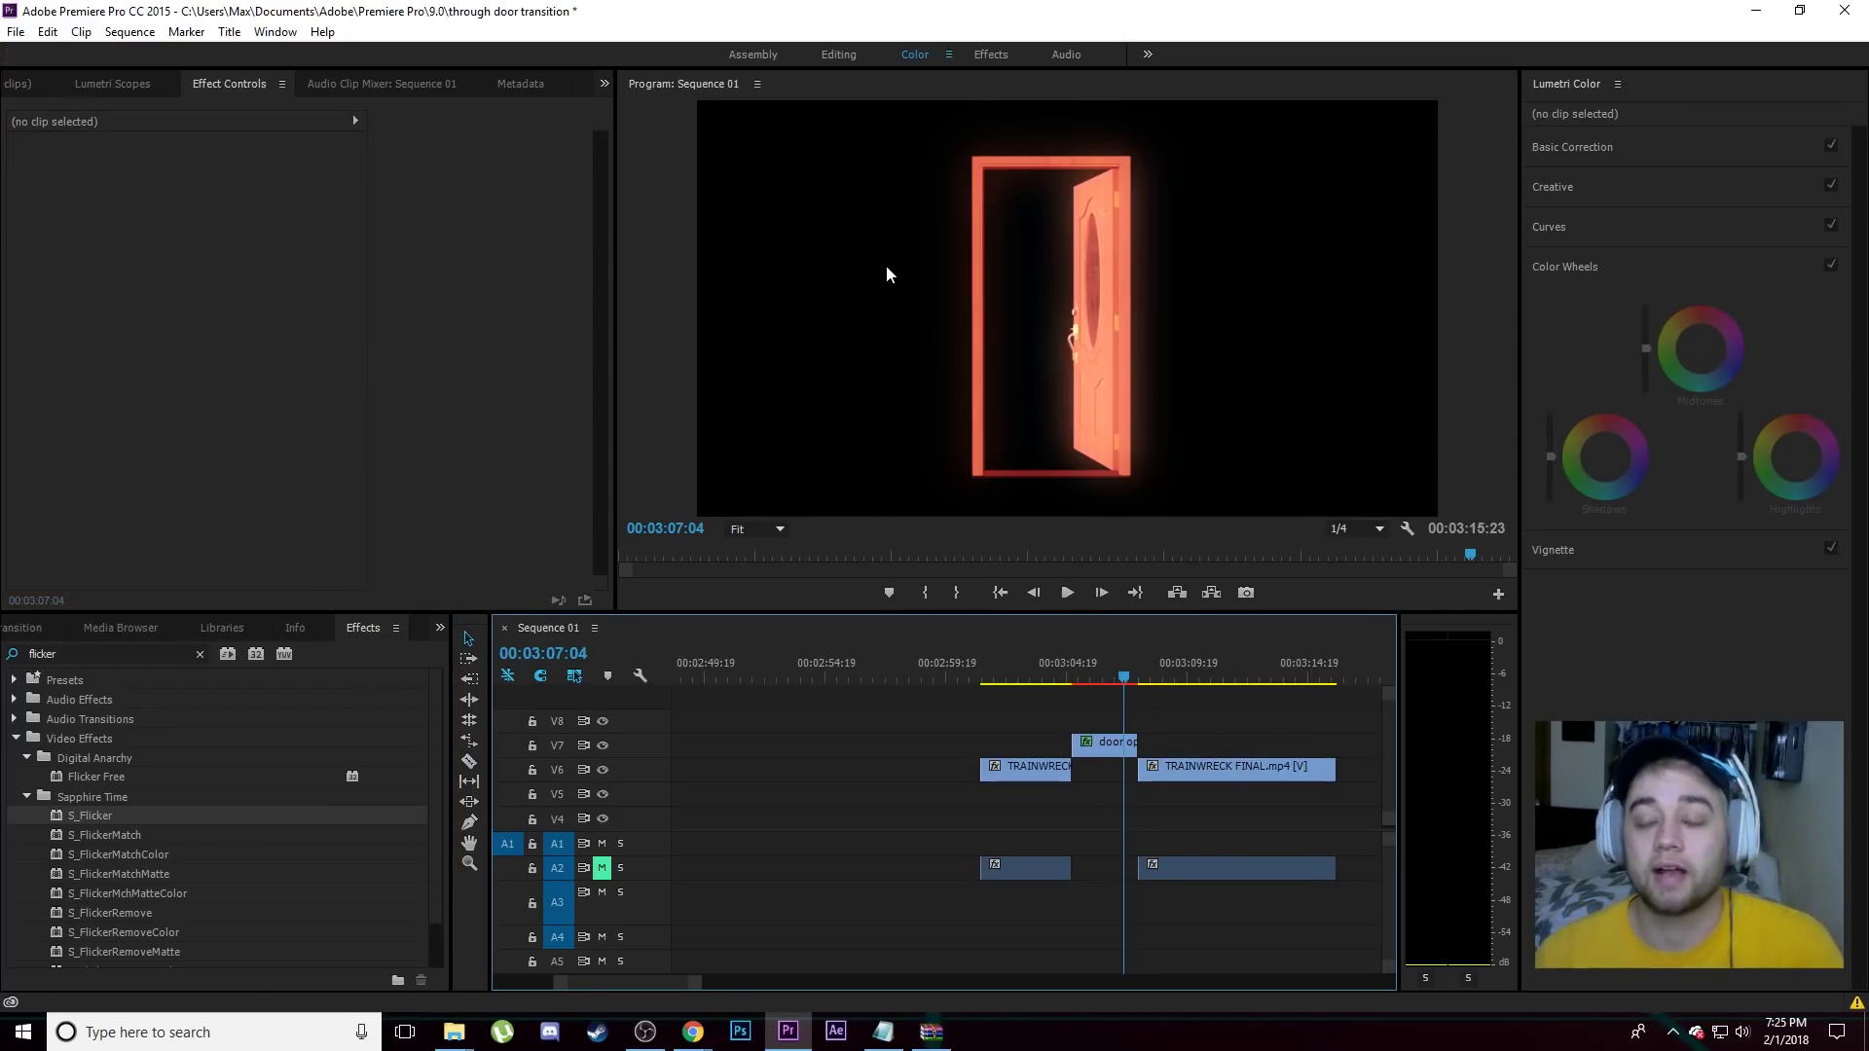
Switch to Chrome and look through the free packs on the Media Monopoly products page.
key("shift+1")
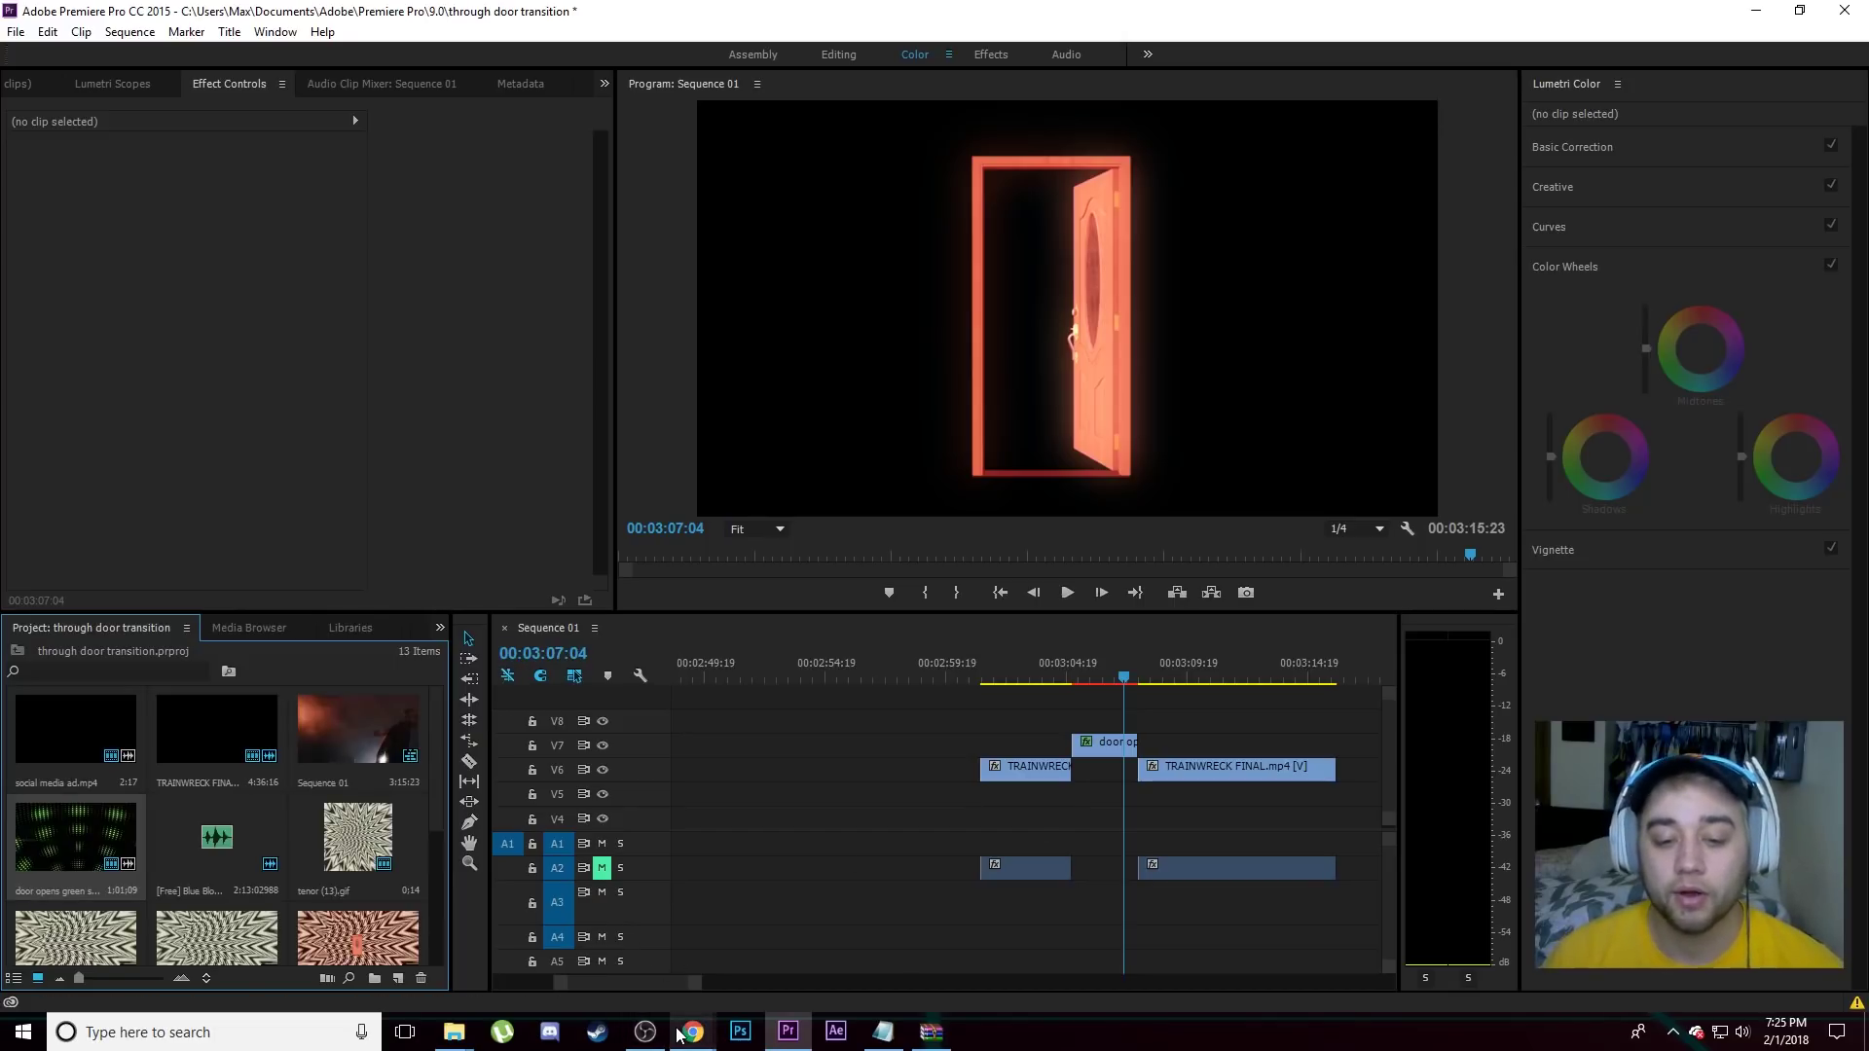
mouse_move(684, 1038)
left_click(798, 944)
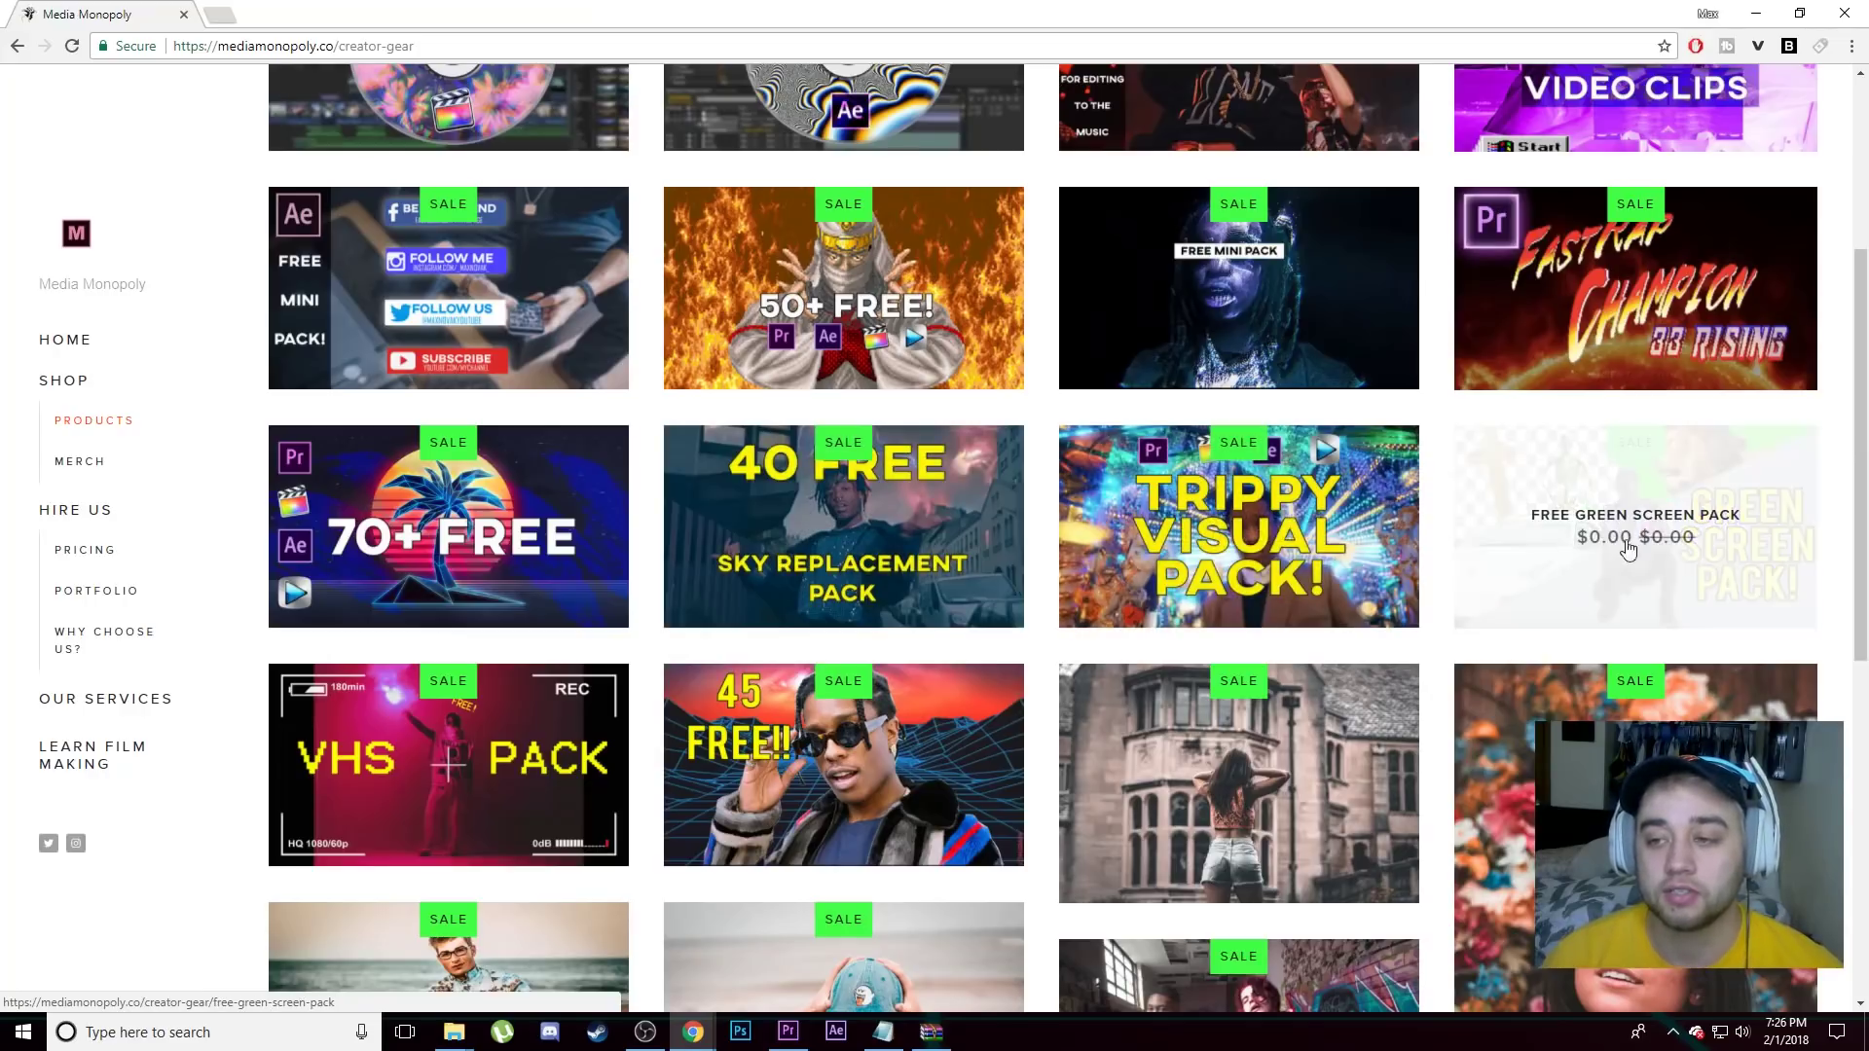
scroll(1201, 718, "down", 2)
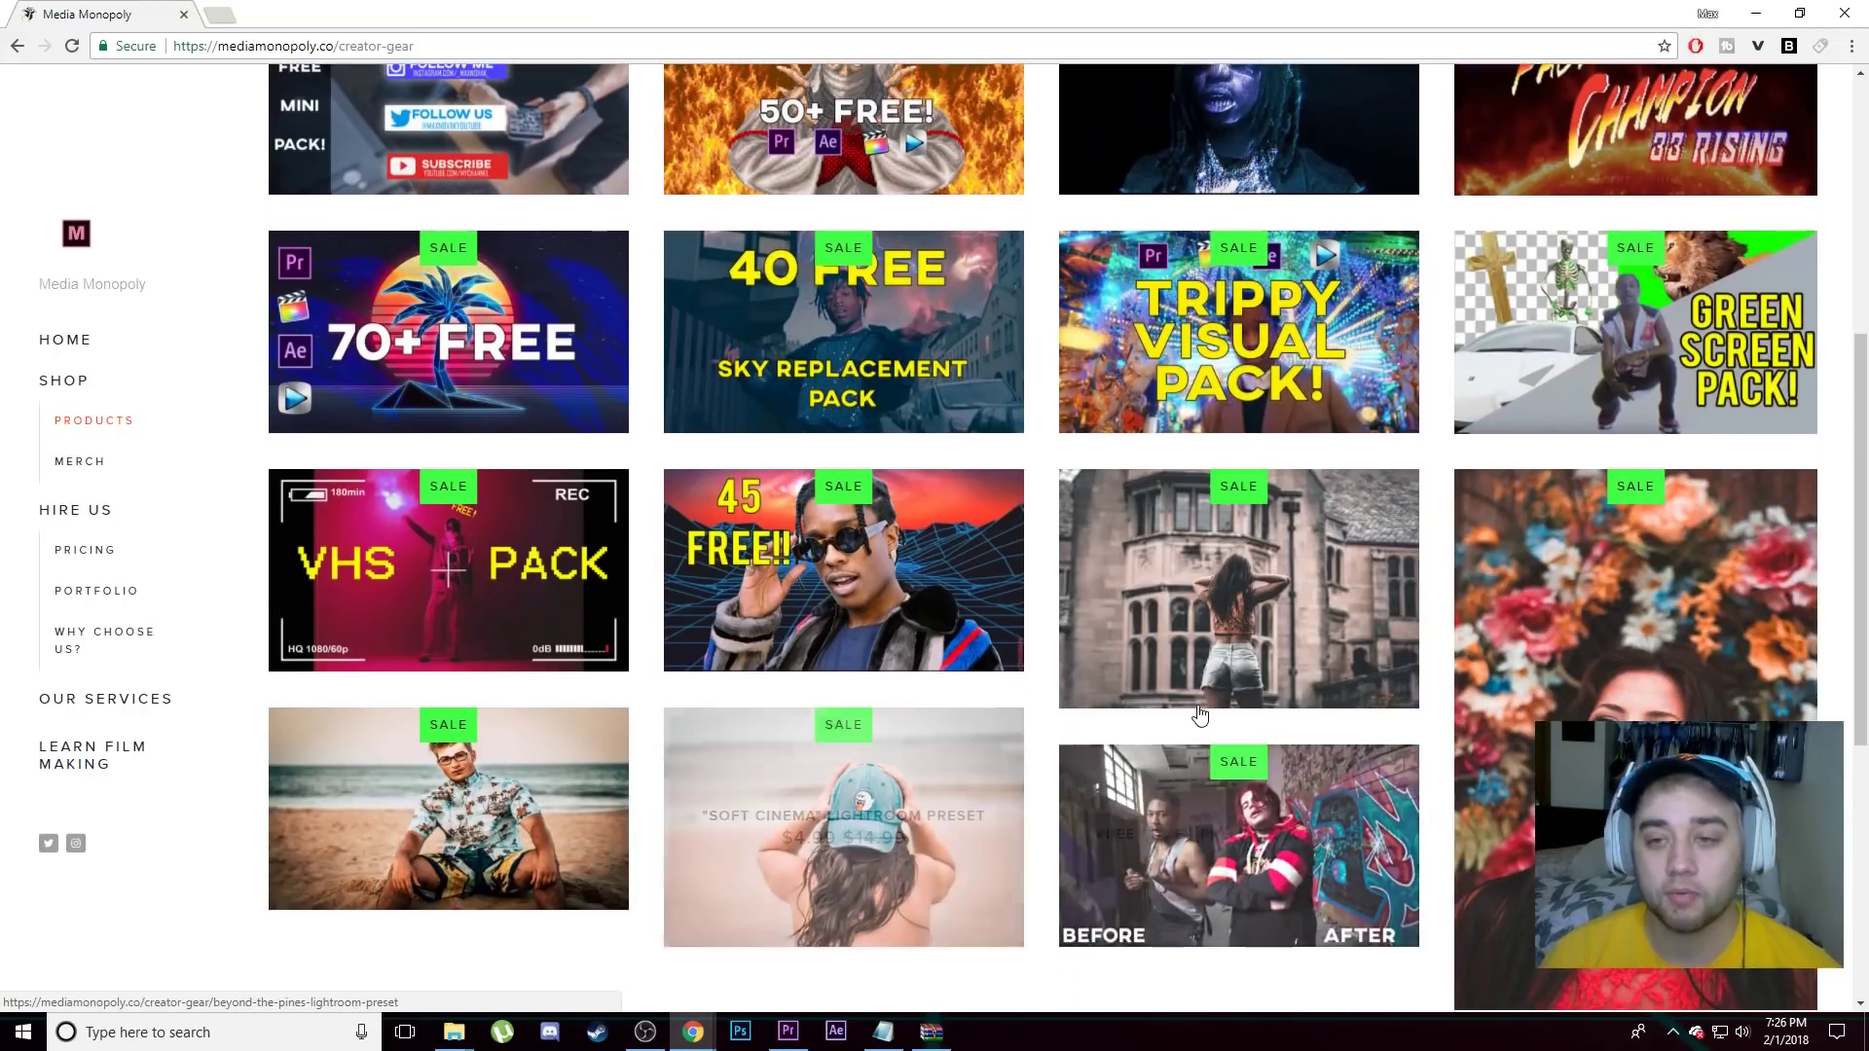
scroll(1301, 579, "up", 1)
scroll(1281, 480, "up", 5)
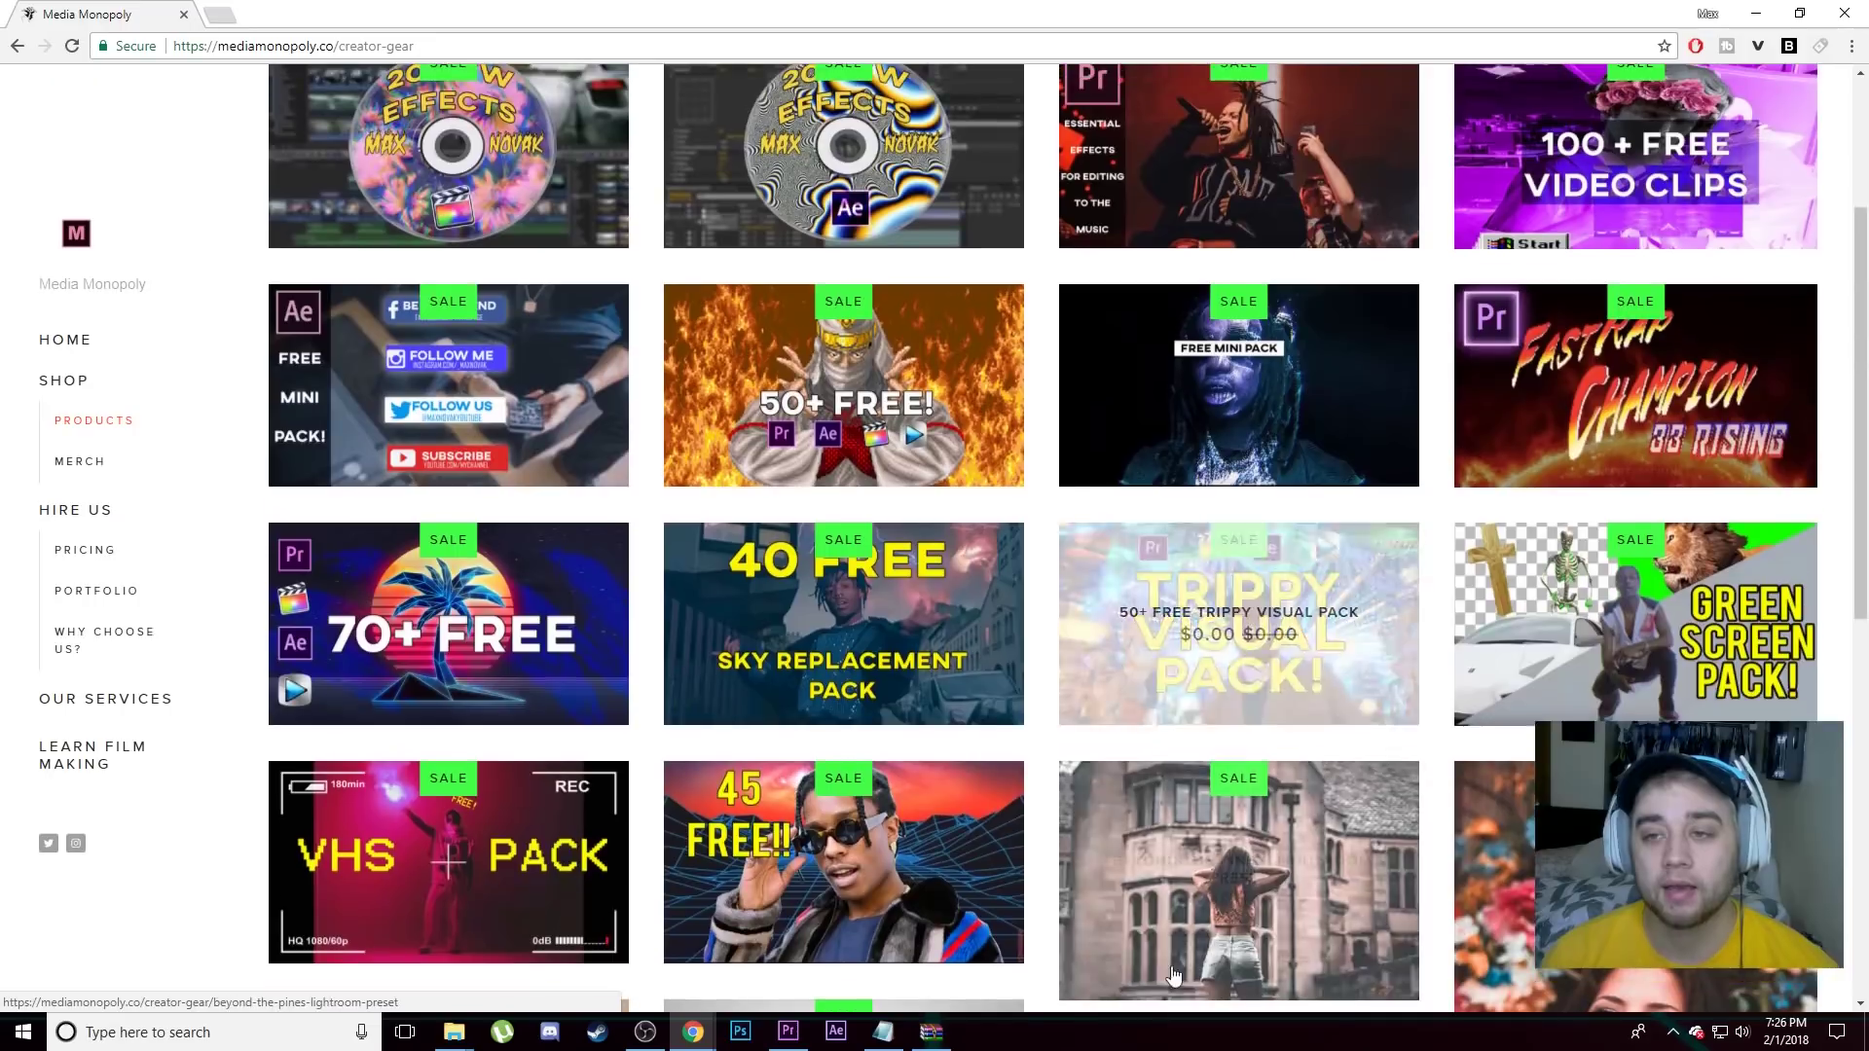
scroll(1604, 472, "down", 3)
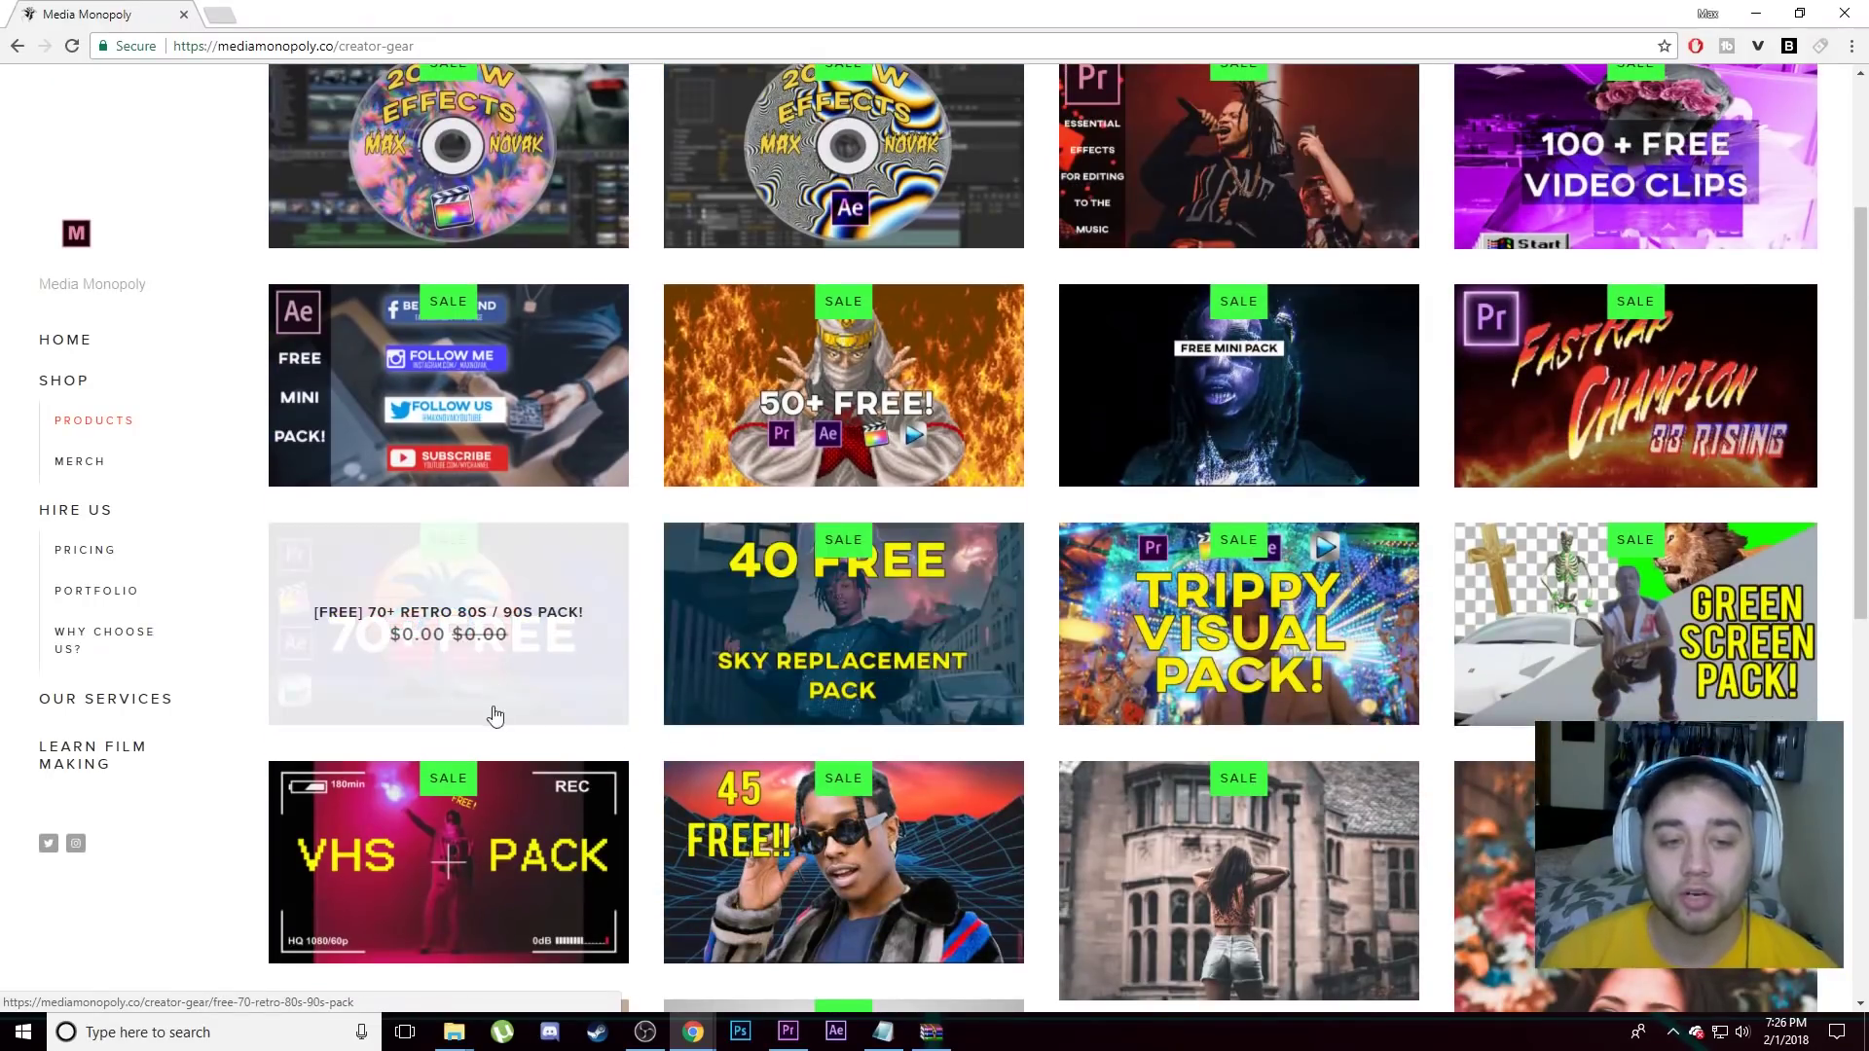
Import tenor (13).gif from the trippy visual pack folder and place it on V6 beneath the start of the door clip.
key("alt+Tab")
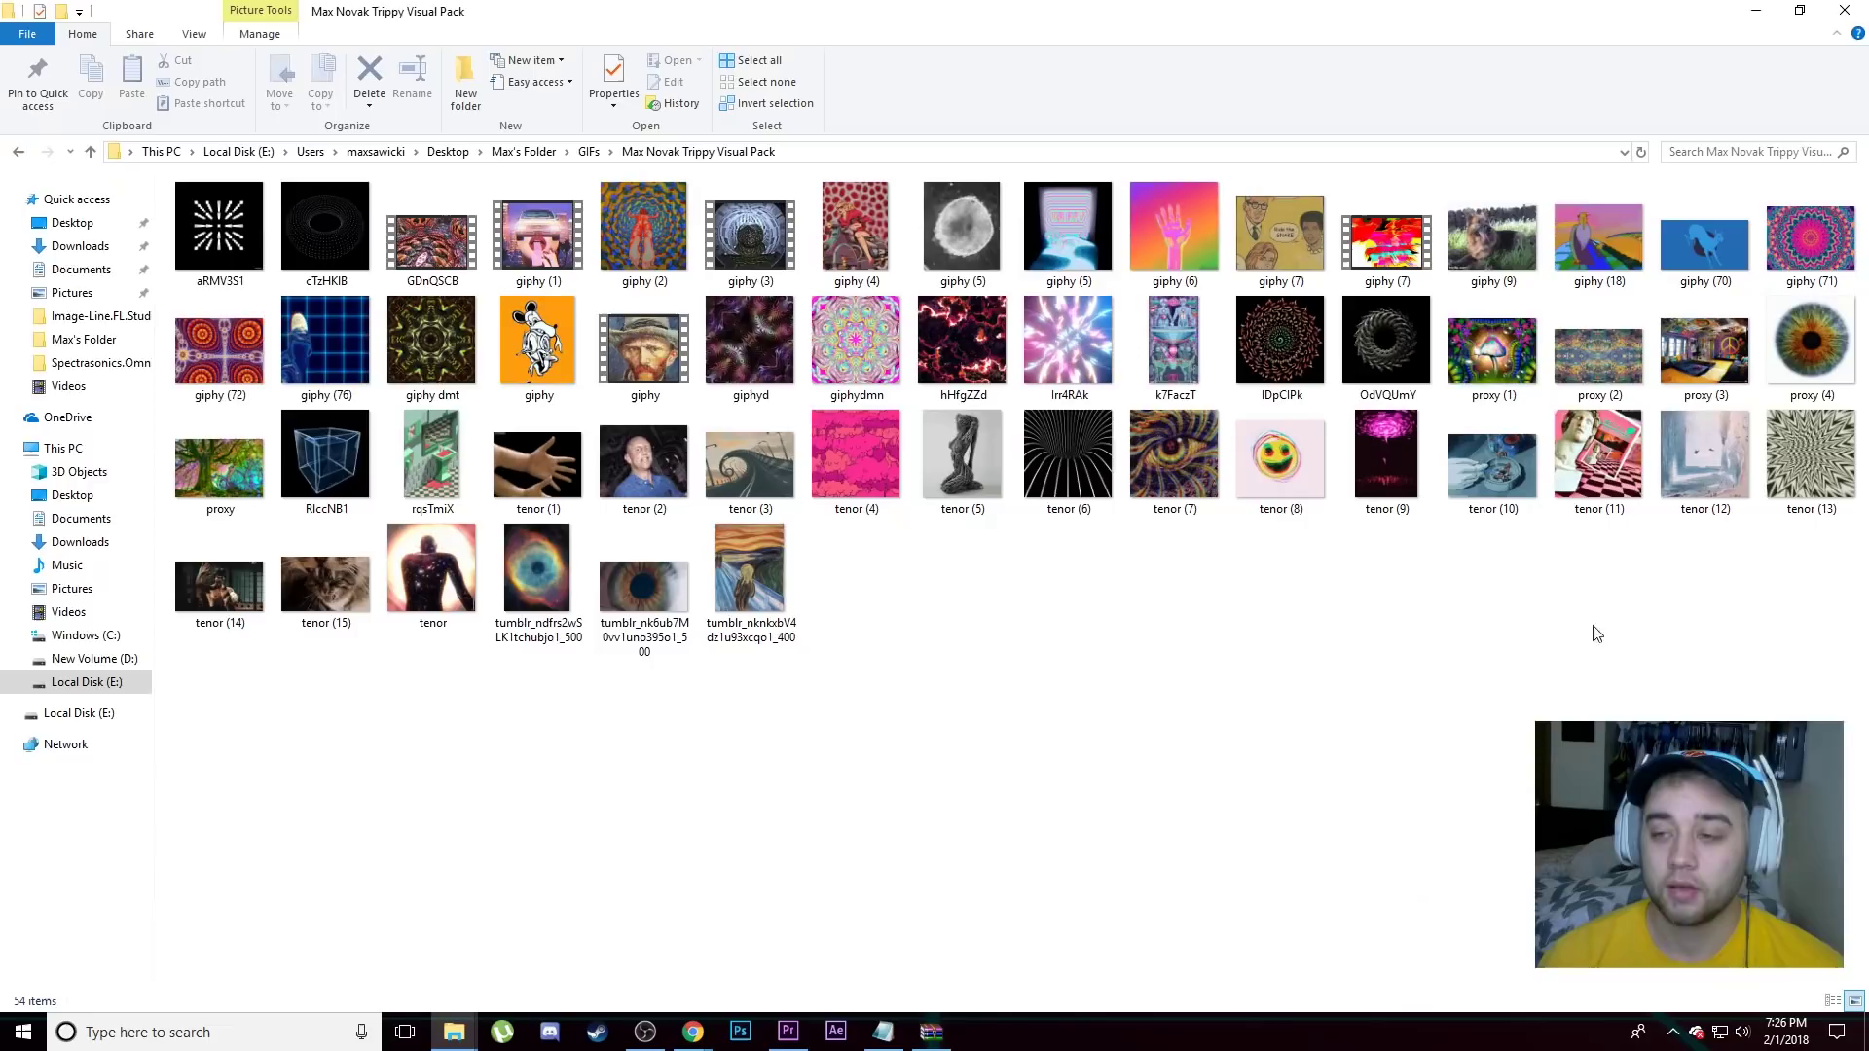
left_click_drag(1801, 458, 375, 847)
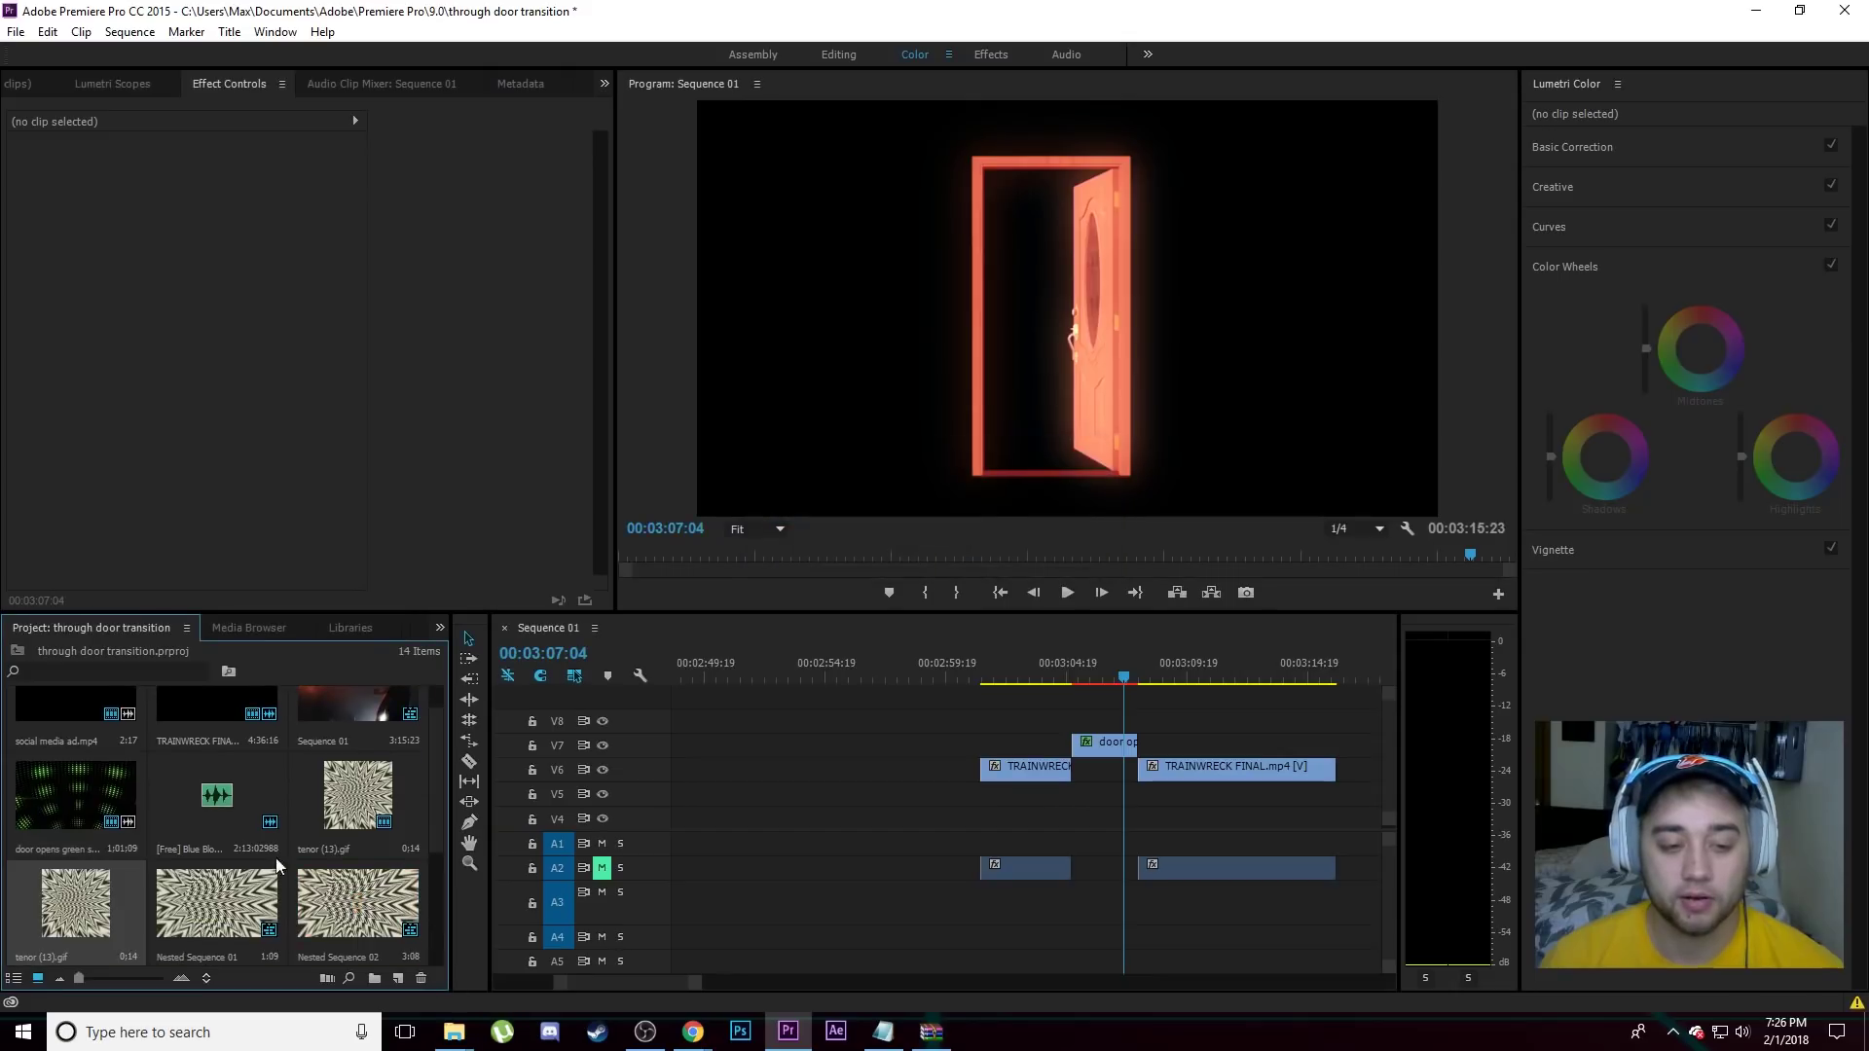
left_click_drag(60, 923, 1077, 769)
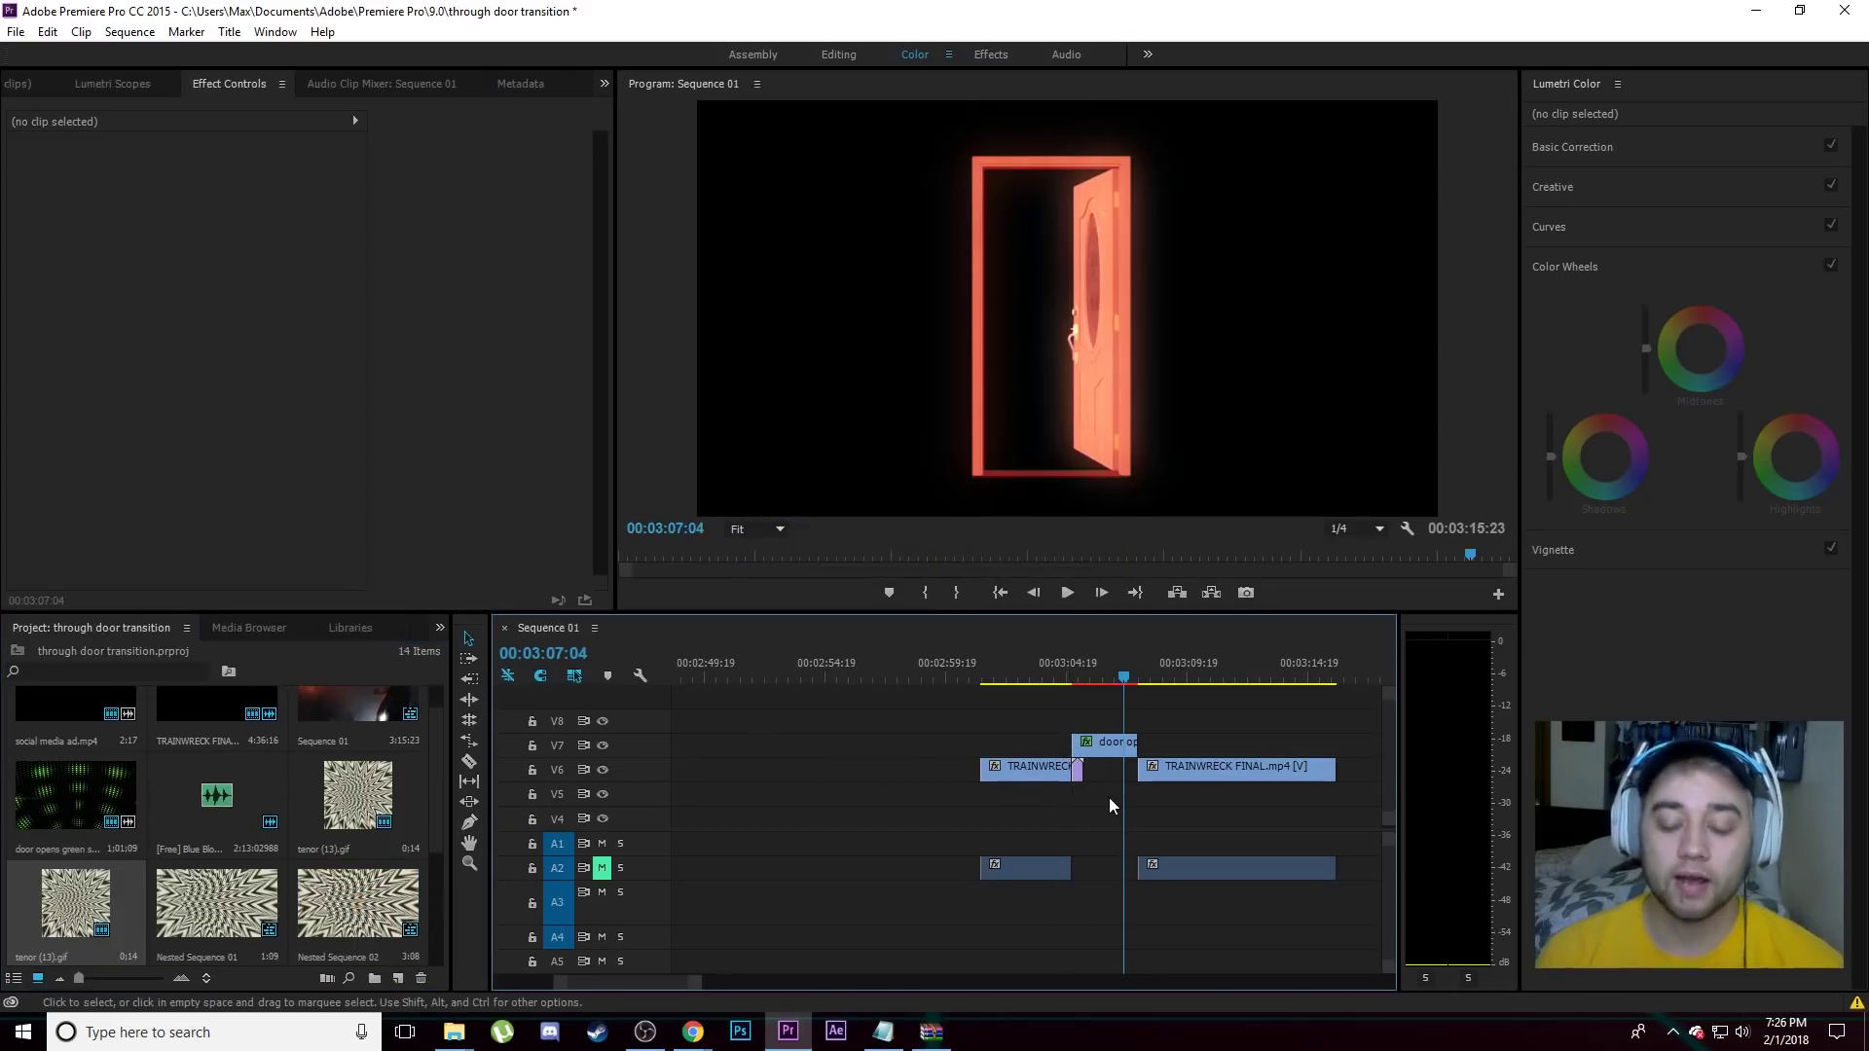
Scale the tenor (13).gif clip to the frame size and enlarge it until it spans the full frame width.
left_click_drag(1124, 692, 1077, 685)
key("=")
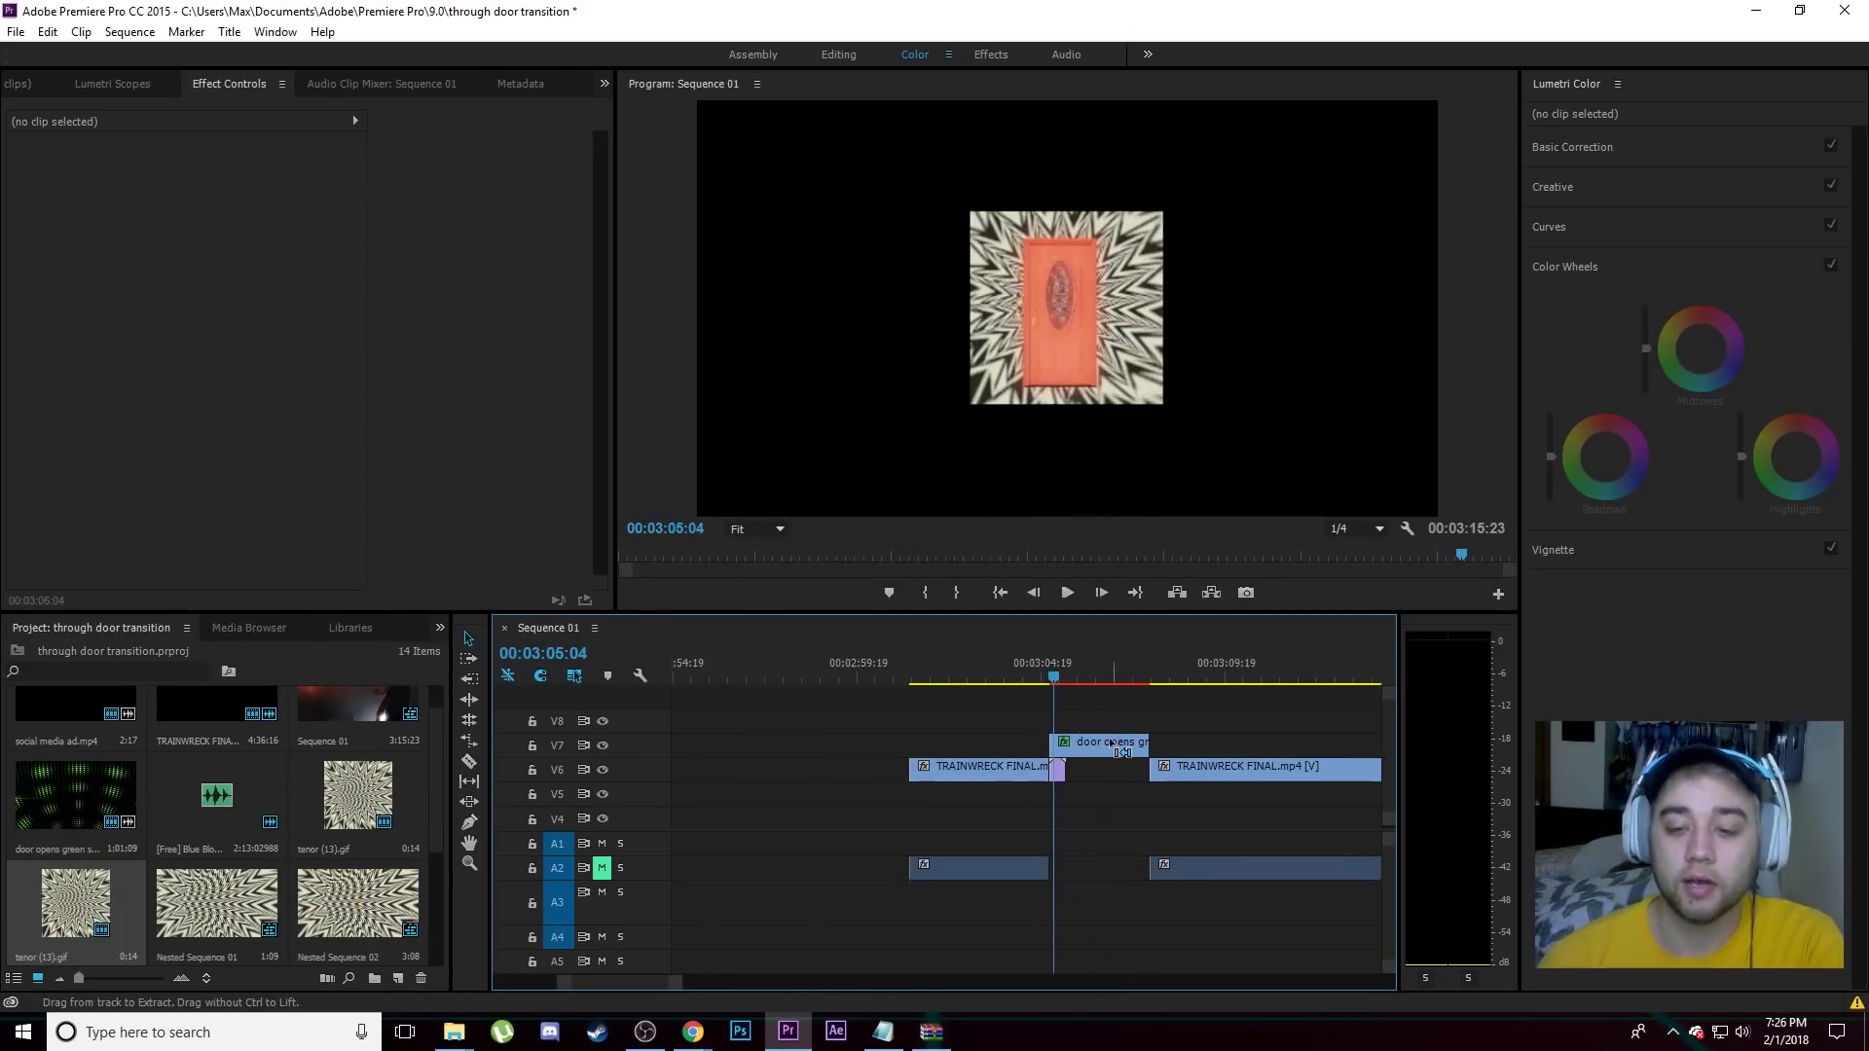
key("=")
right_click(1040, 769)
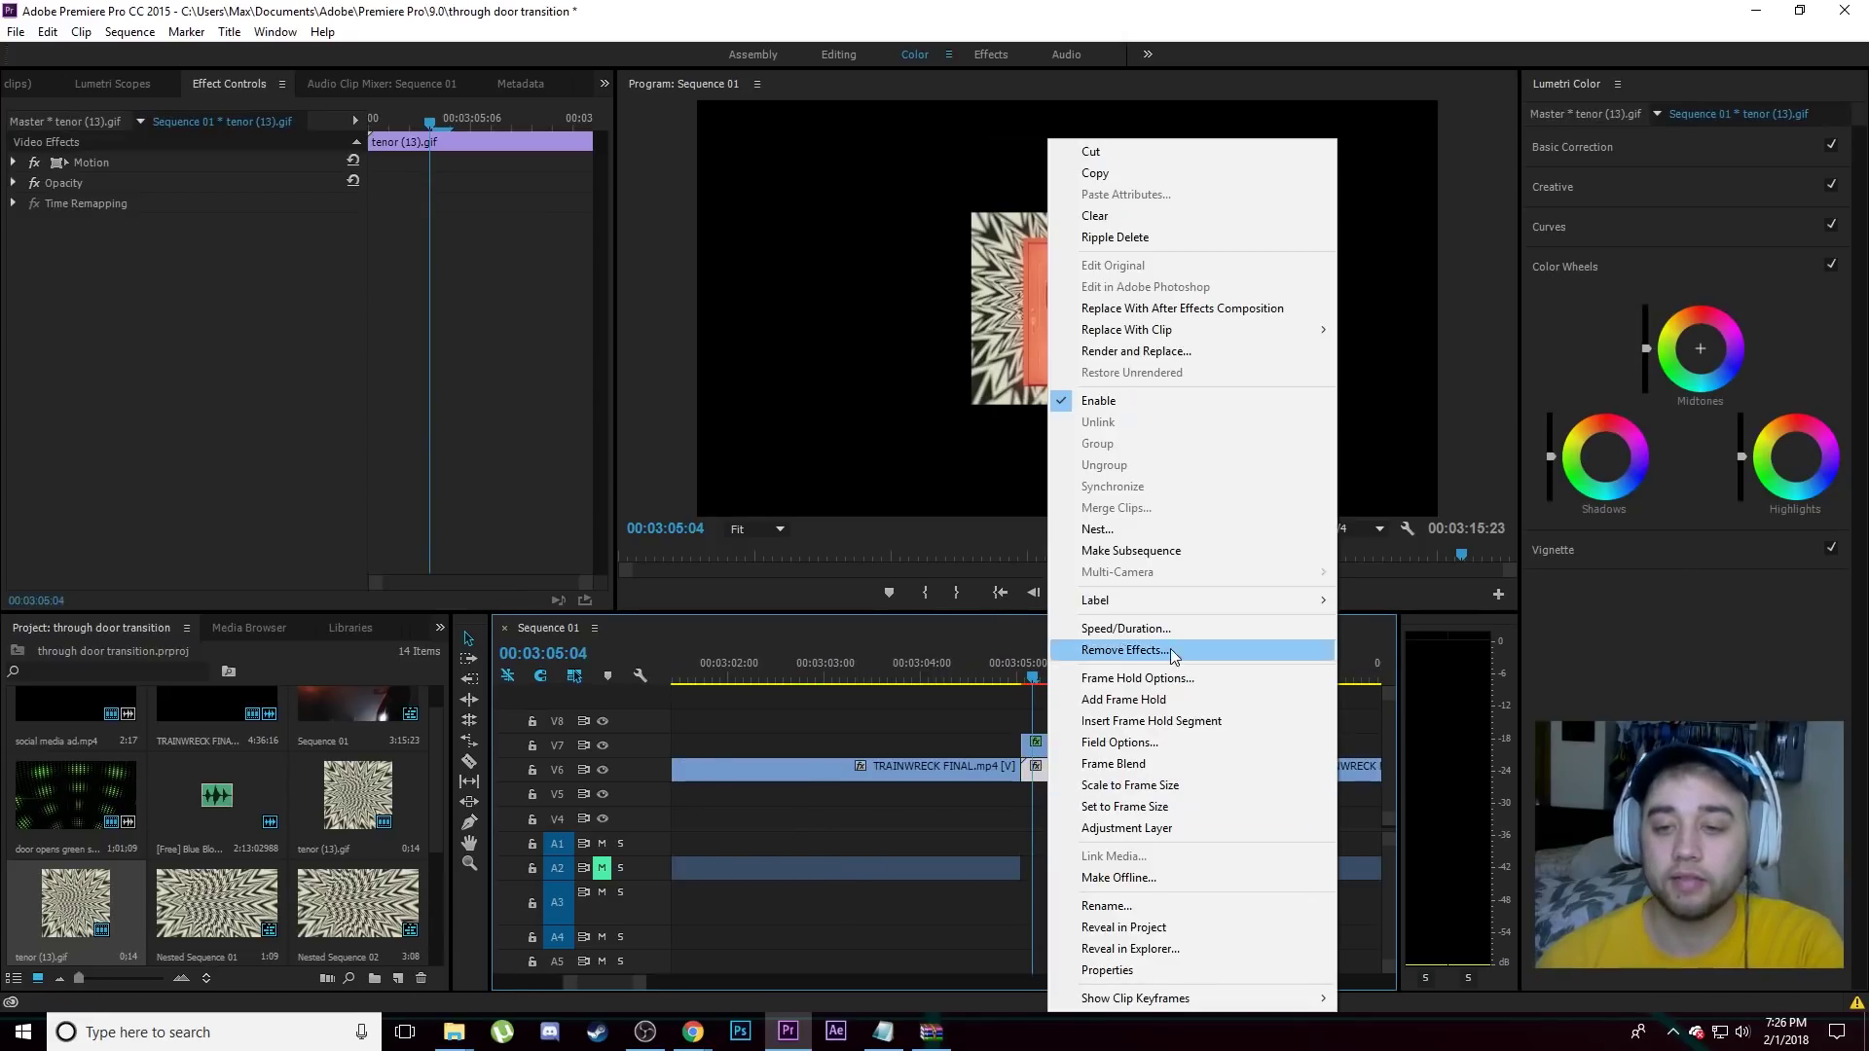
left_click(1130, 784)
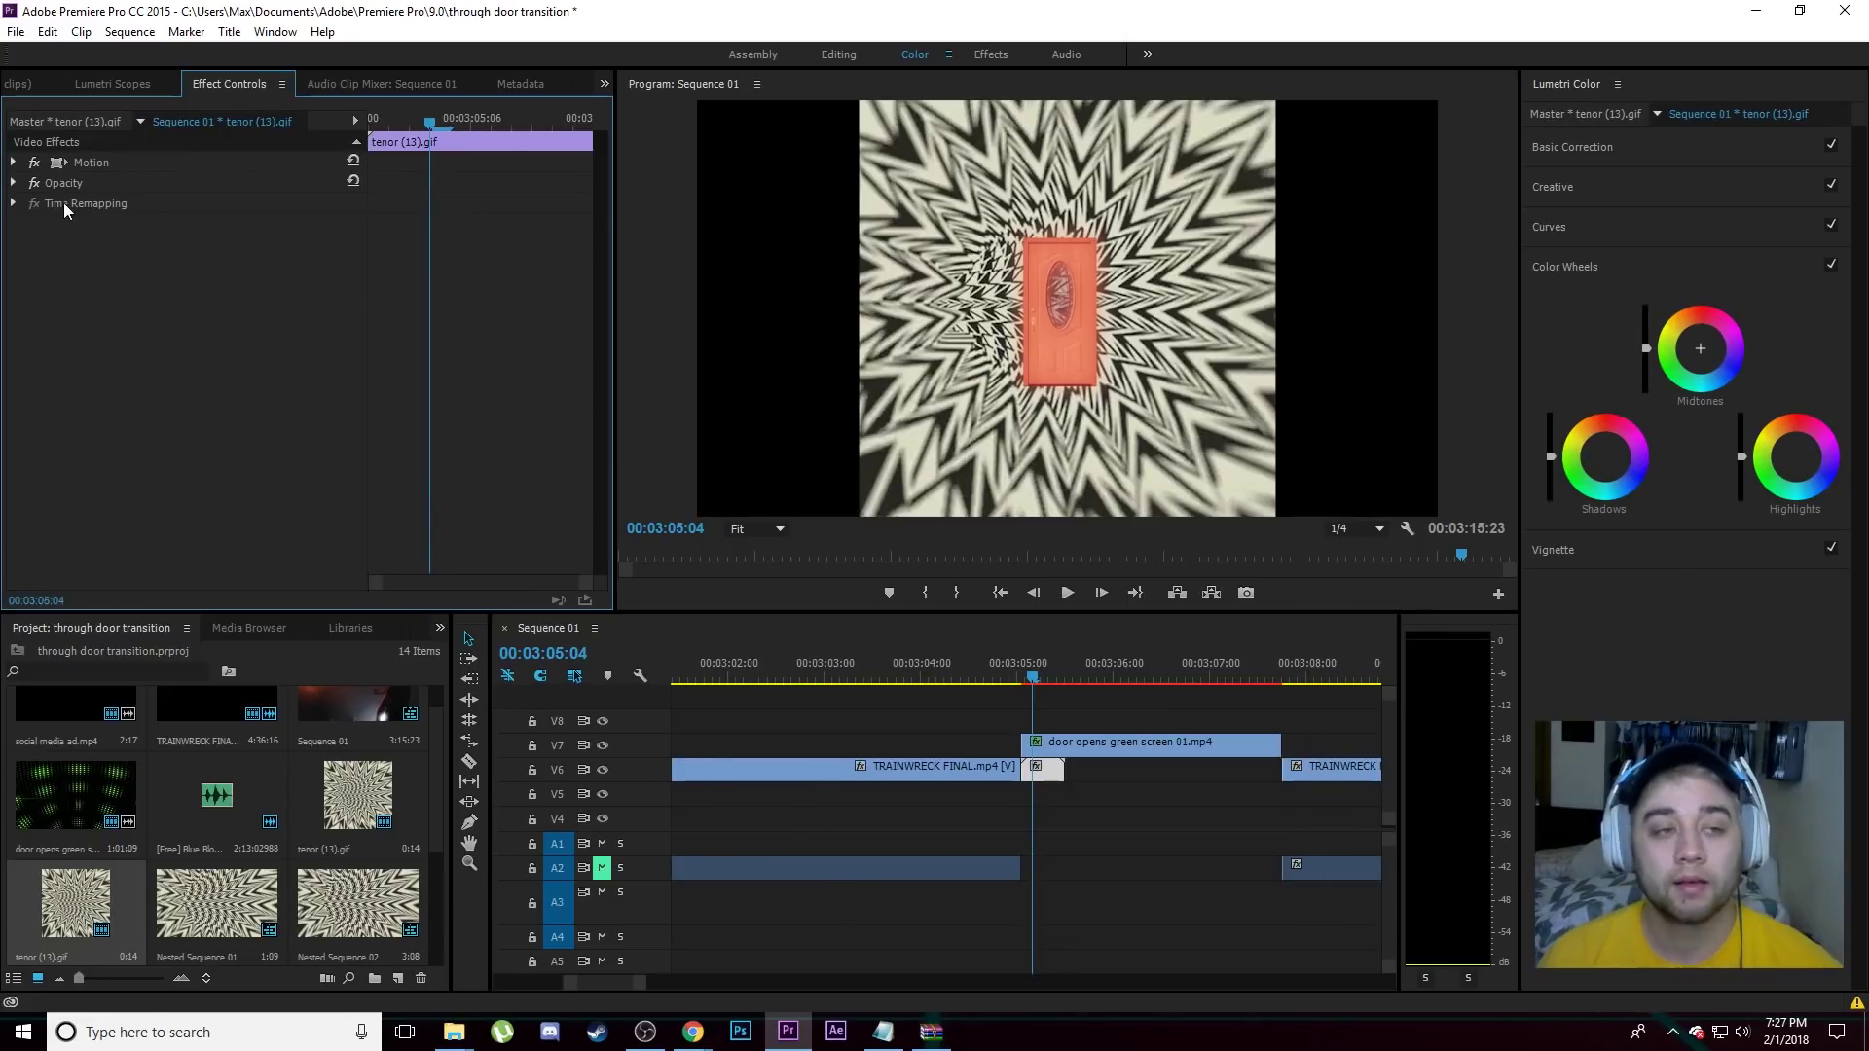
left_click(59, 162)
left_click_drag(1267, 301, 1439, 302)
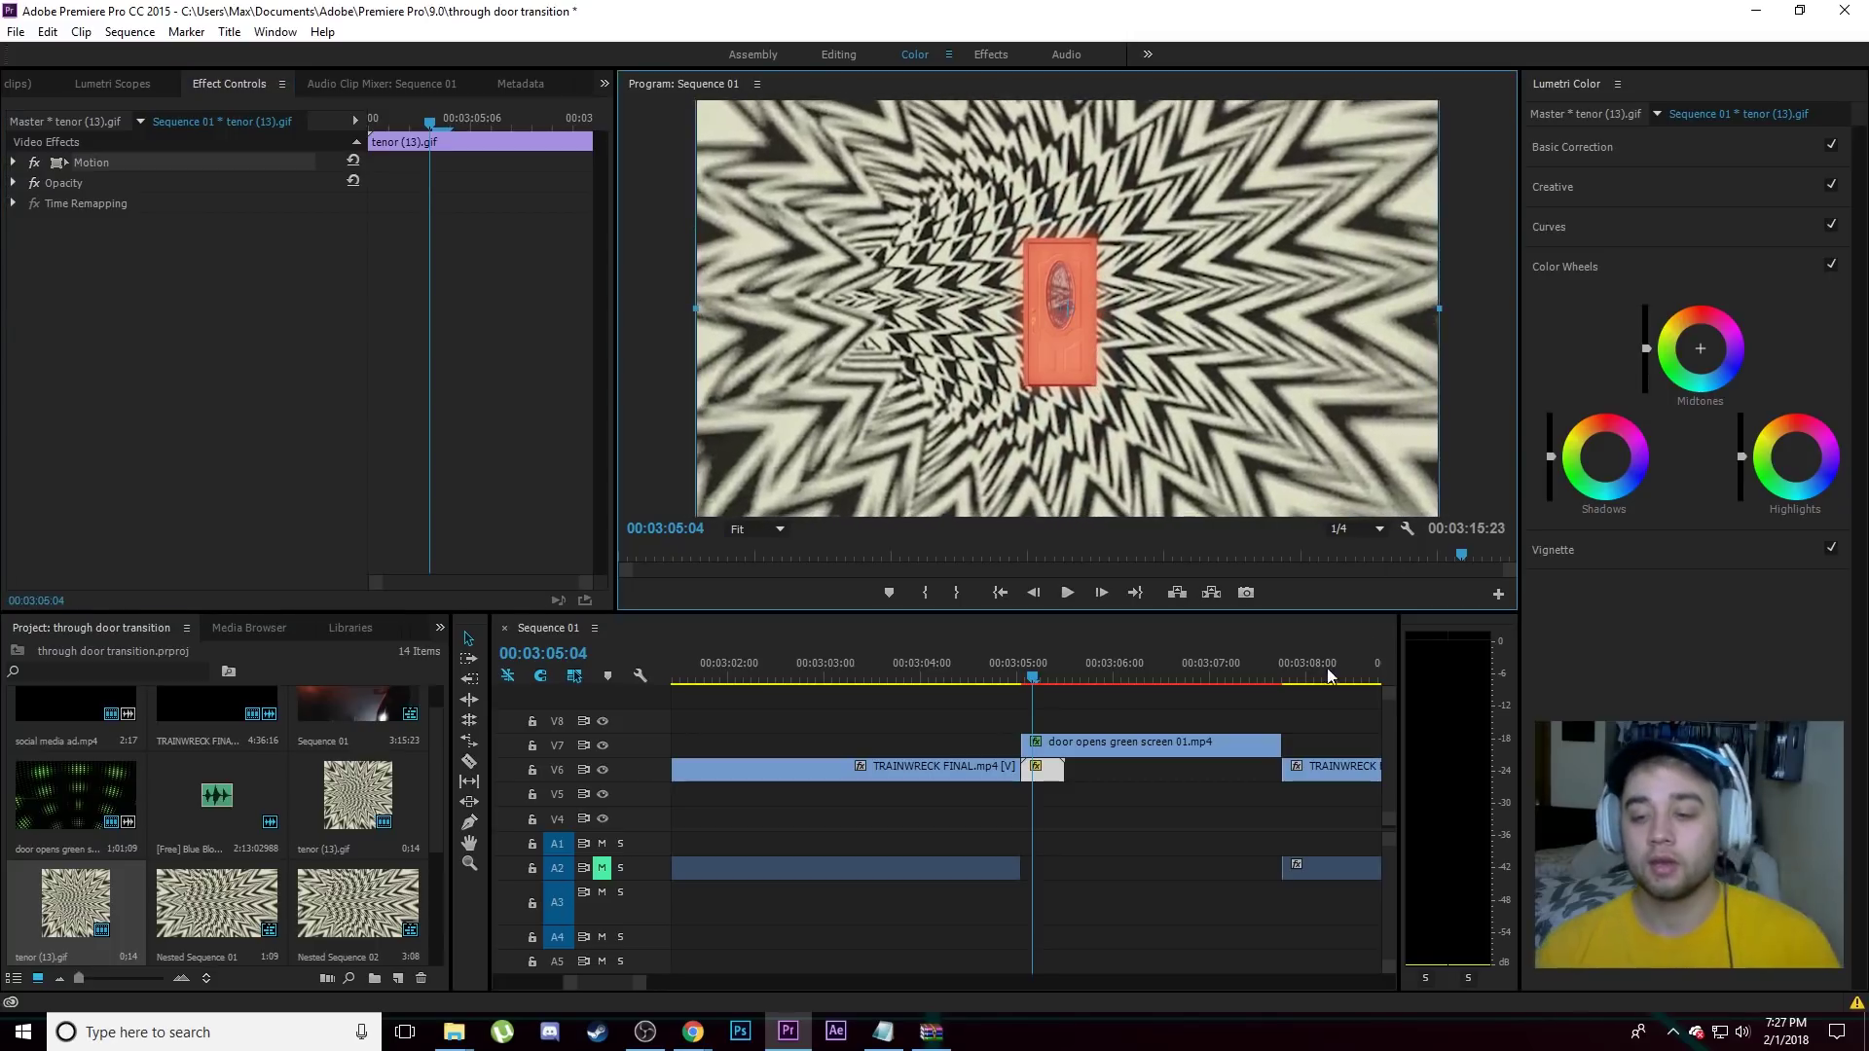
Duplicate the GIF clip along V6 to cover the door clip's length, nest all copies, and play the result.
left_click(1199, 808)
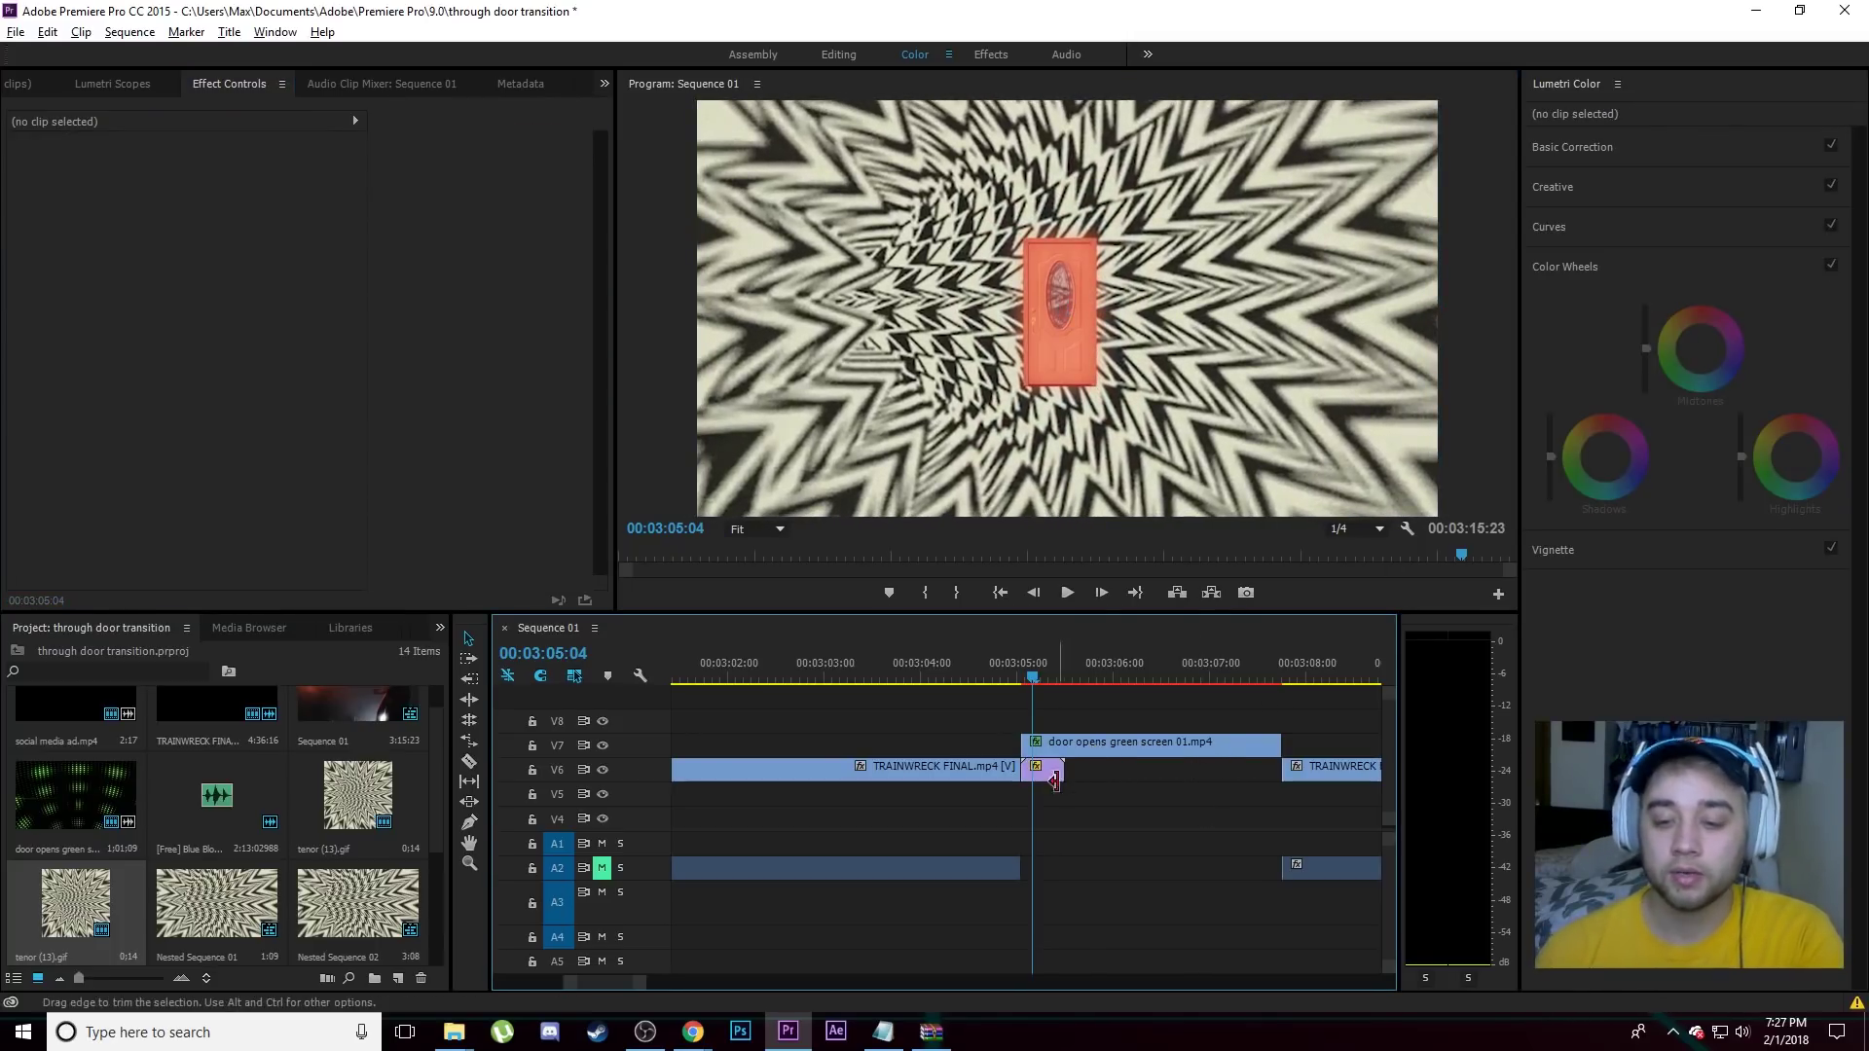
left_click_drag(1042, 773, 1137, 779)
left_click_drag(1265, 814, 1051, 779)
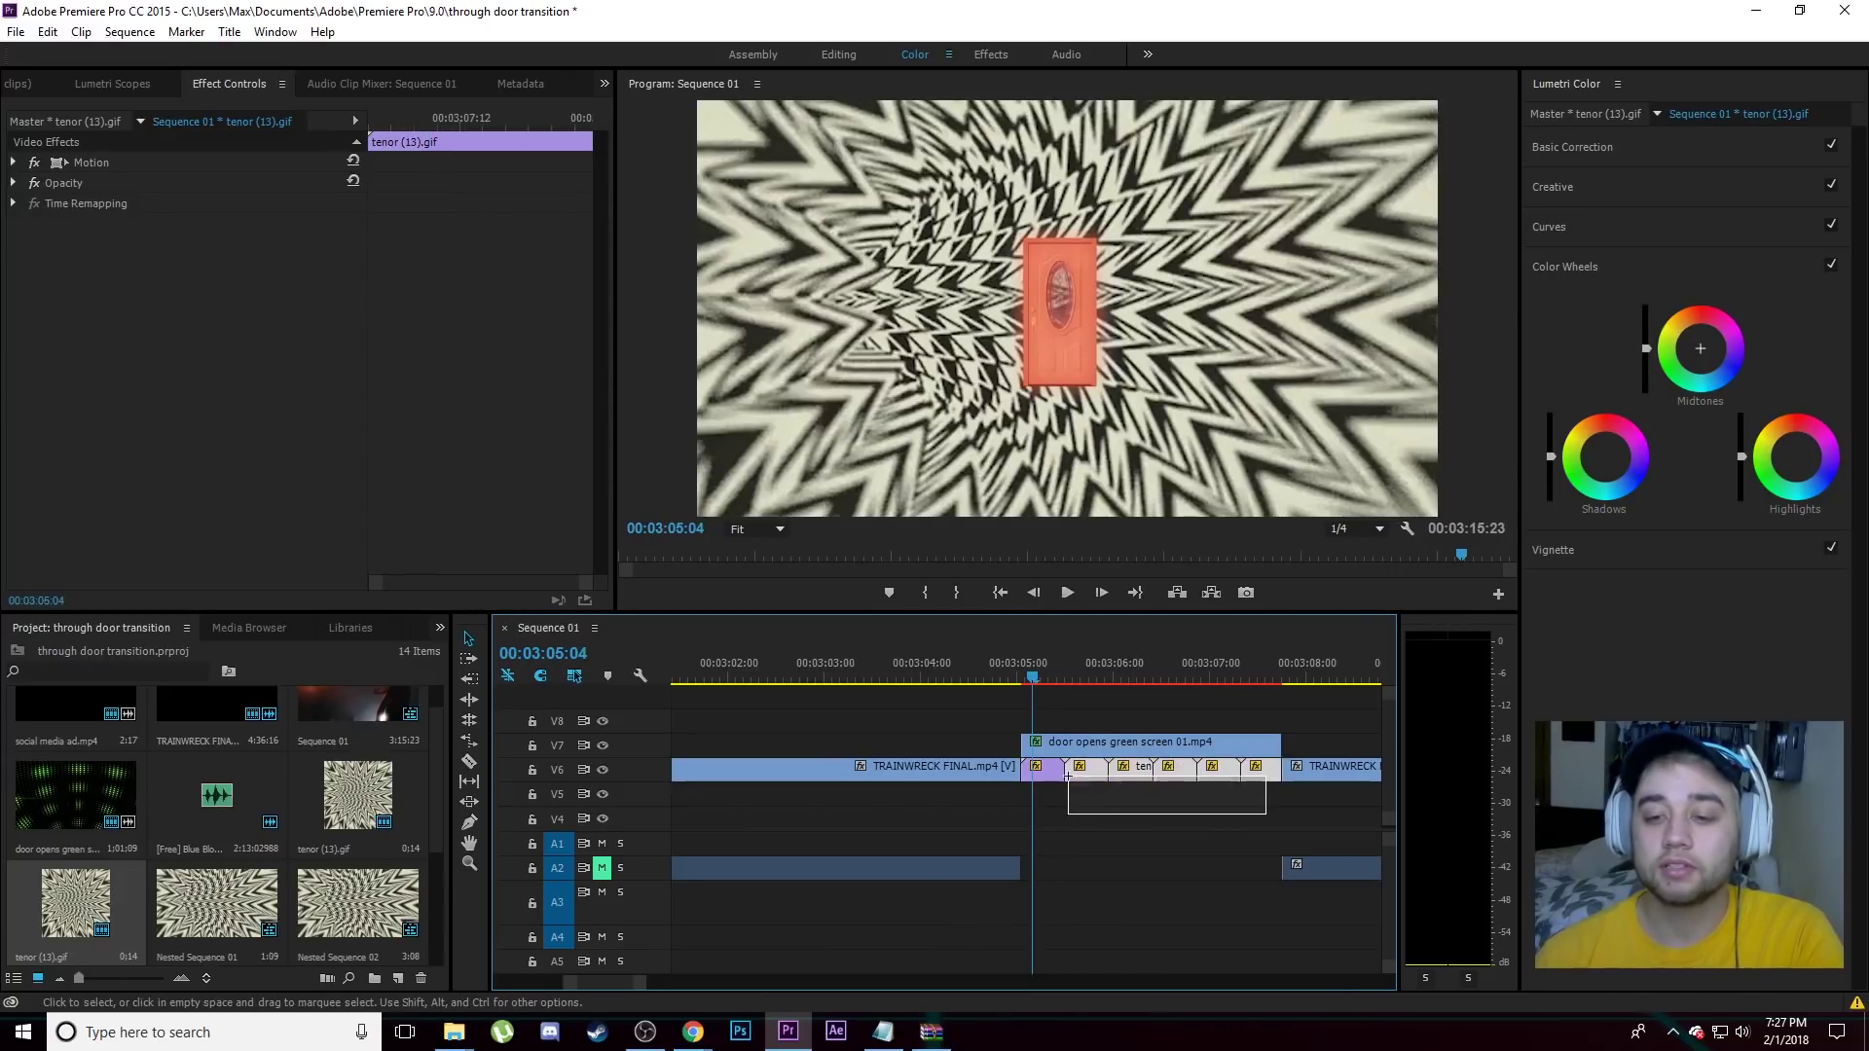
right_click(1051, 778)
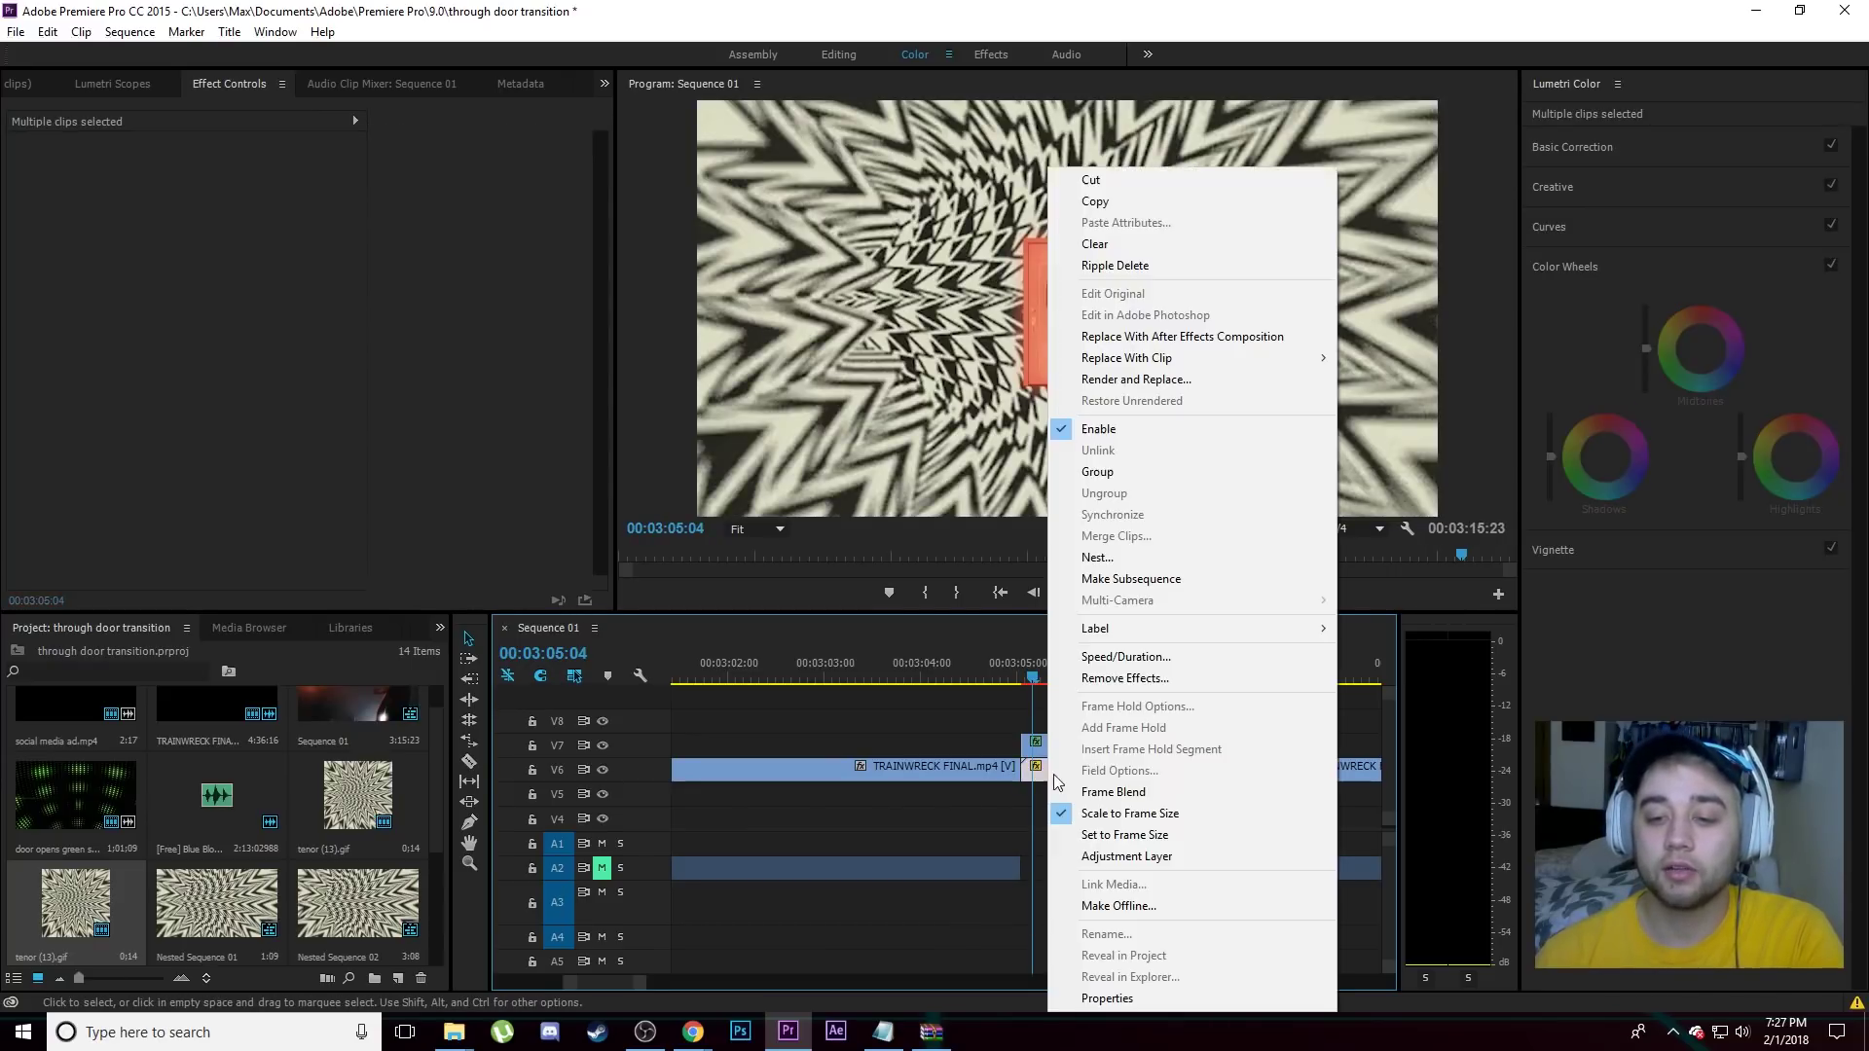
left_click(1096, 560)
left_click(905, 533)
left_click(1066, 592)
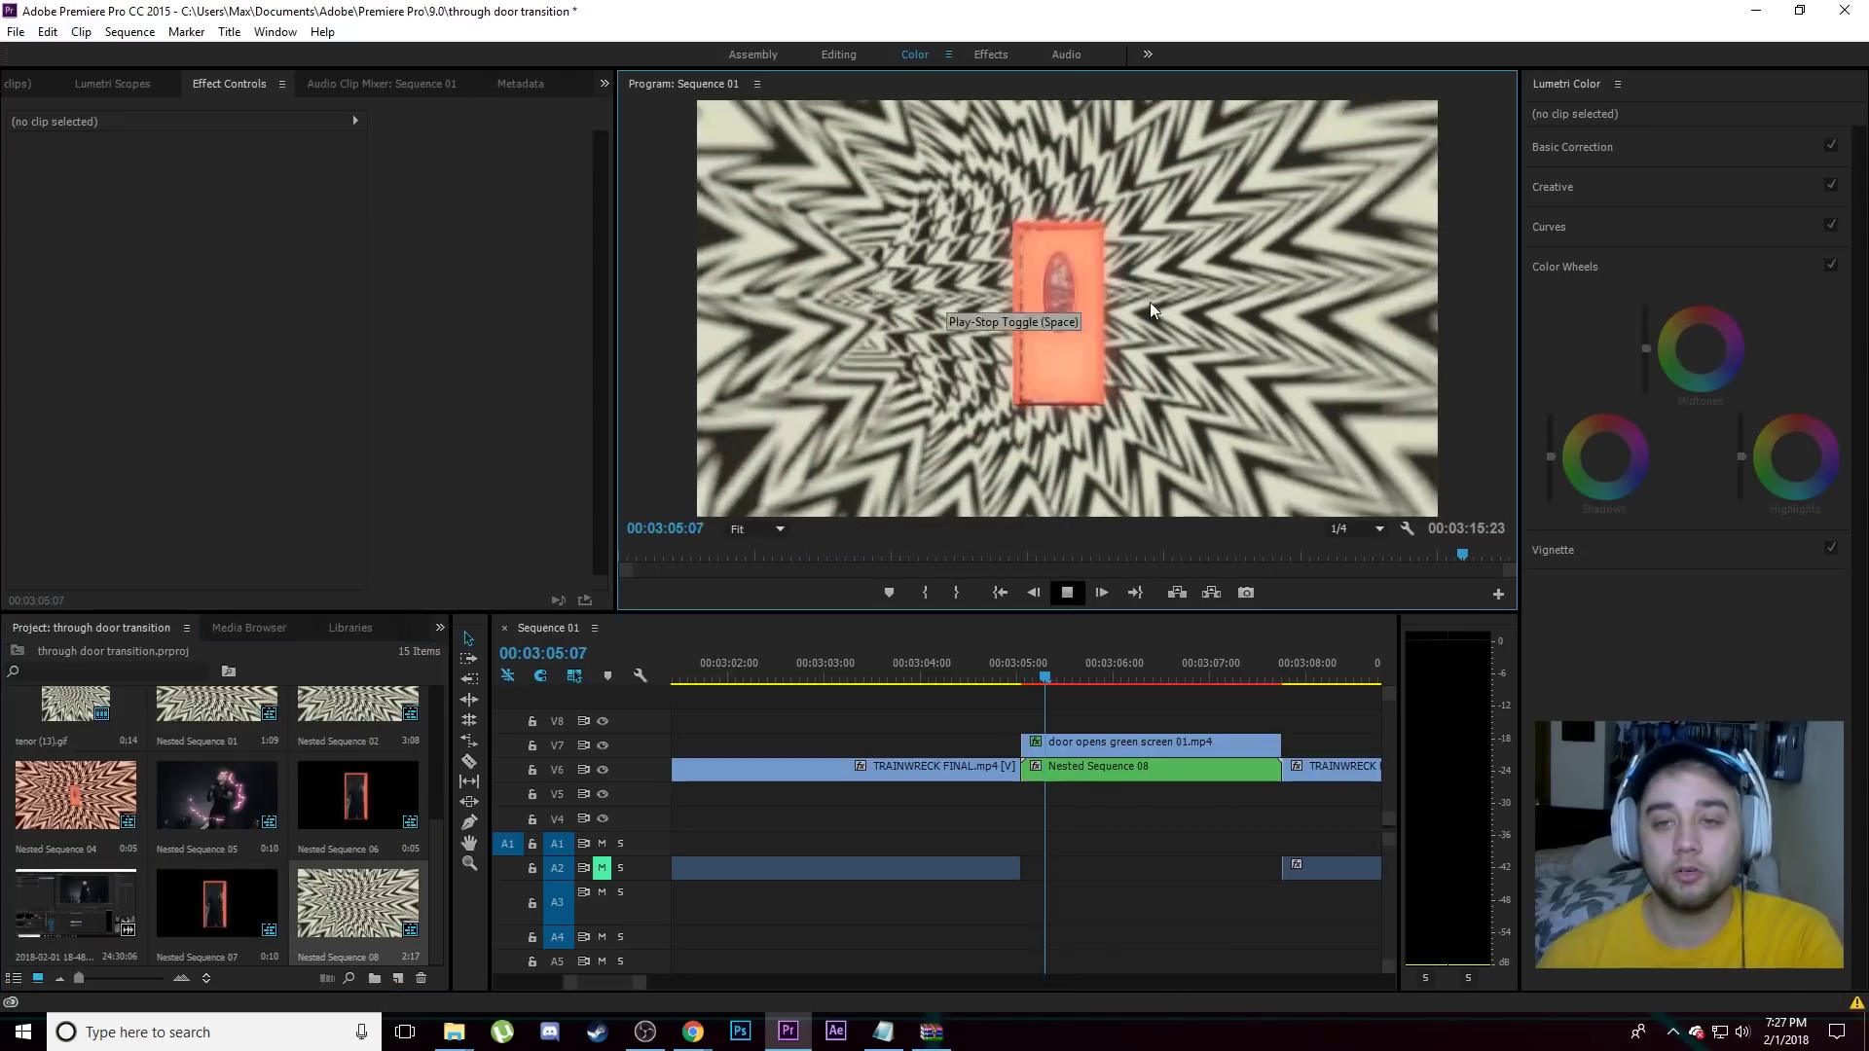
left_click(1068, 593)
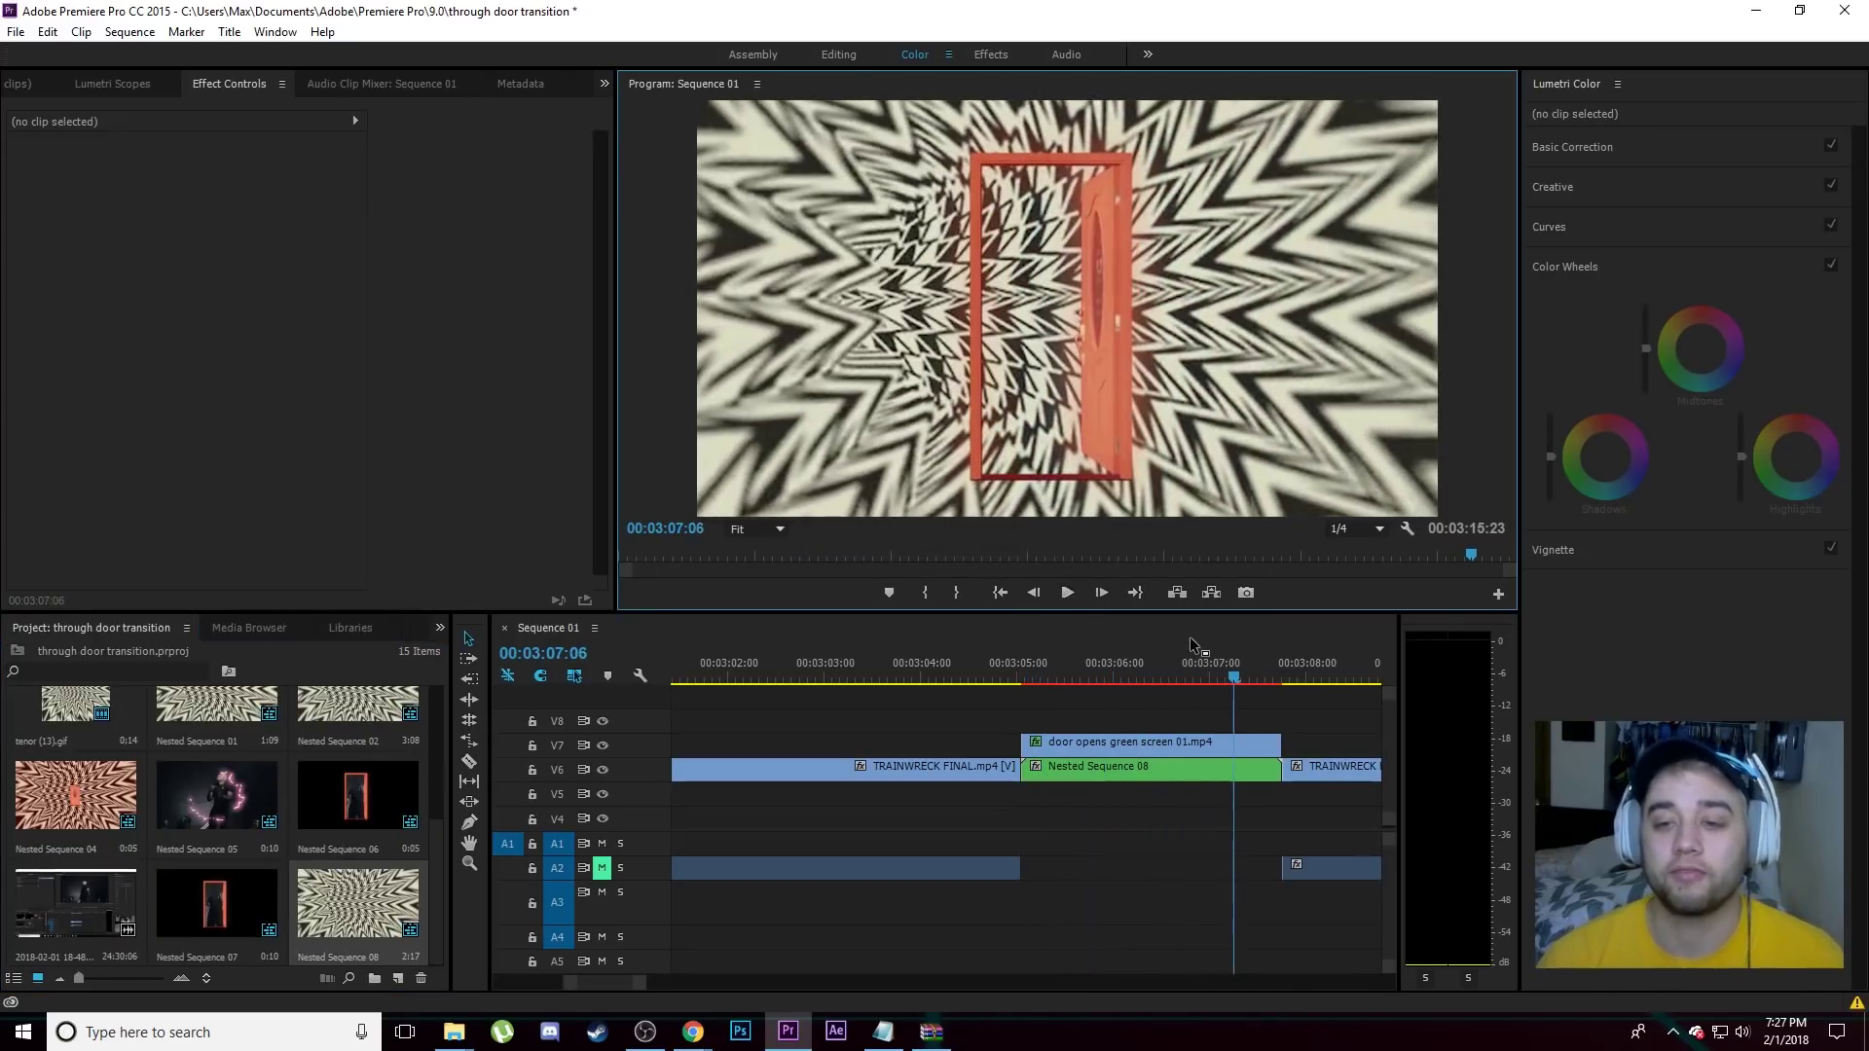
Tint the nested pattern's midtones slightly red and brighten them a little with the Lumetri color wheel, then check playback.
left_click(1043, 677)
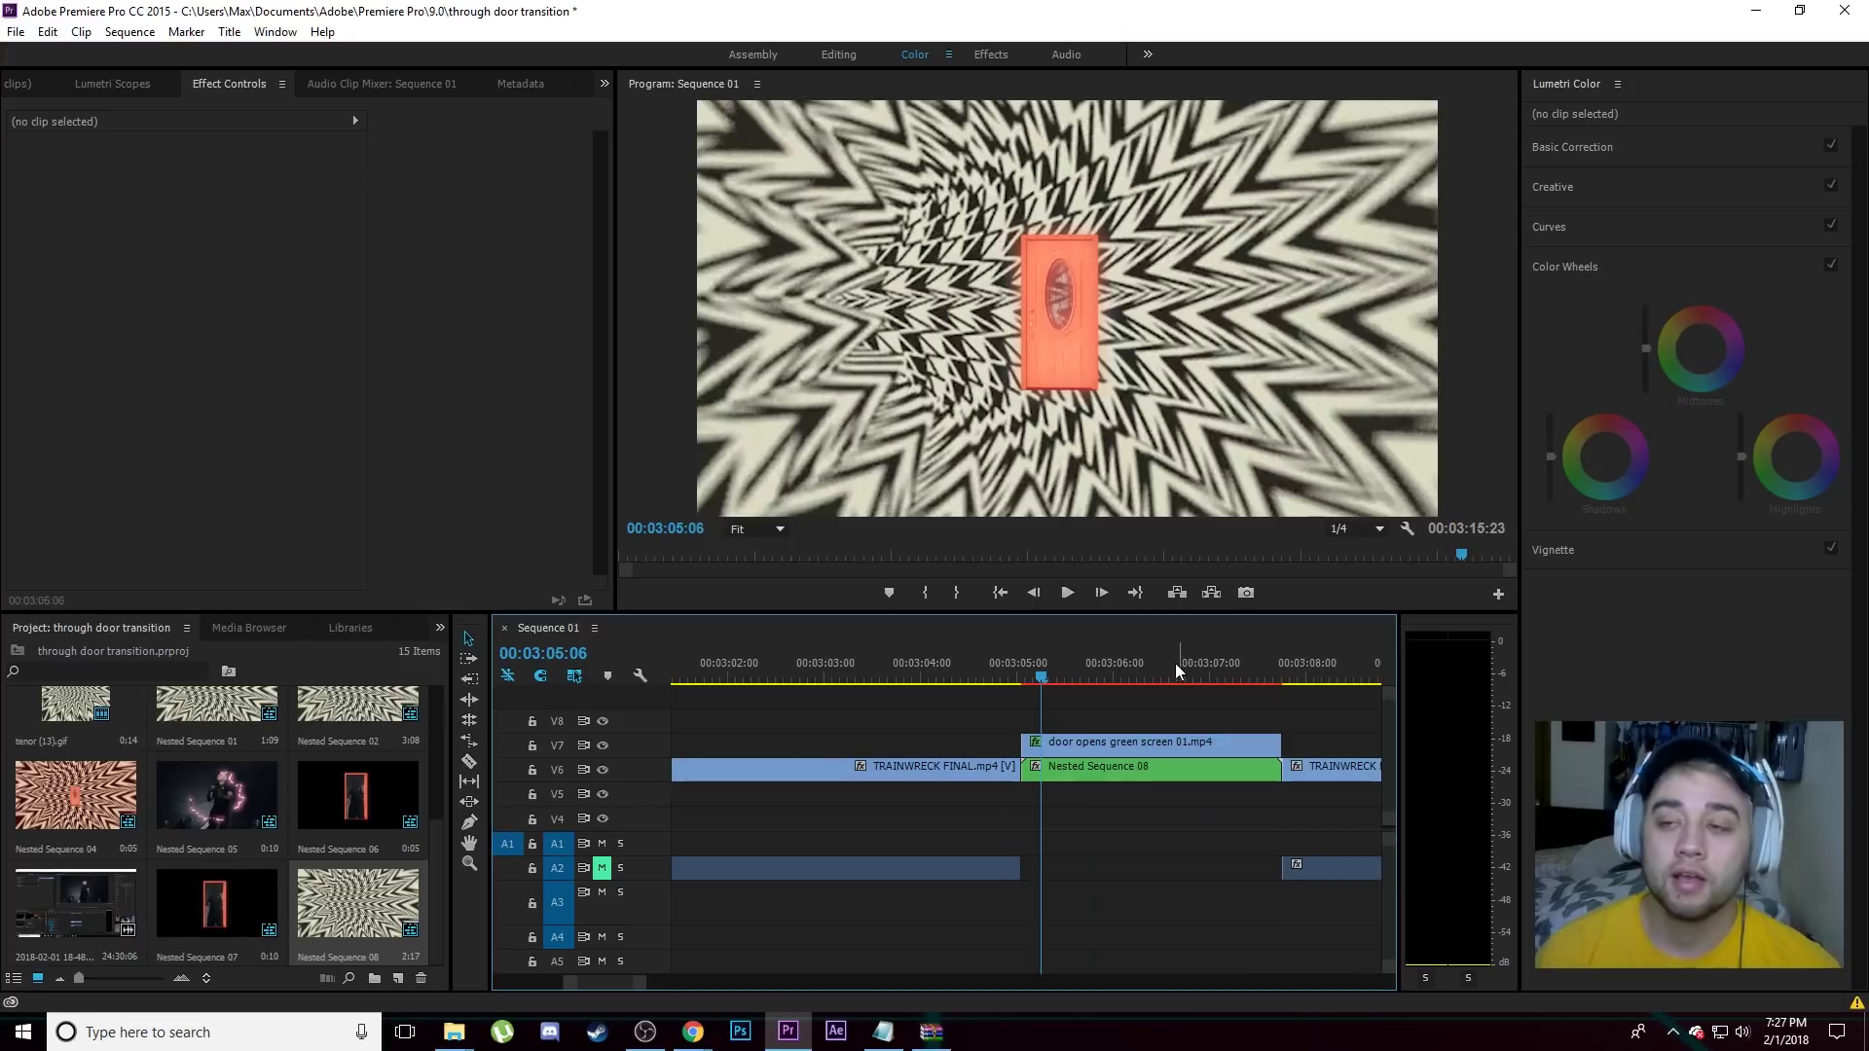
left_click(1199, 767)
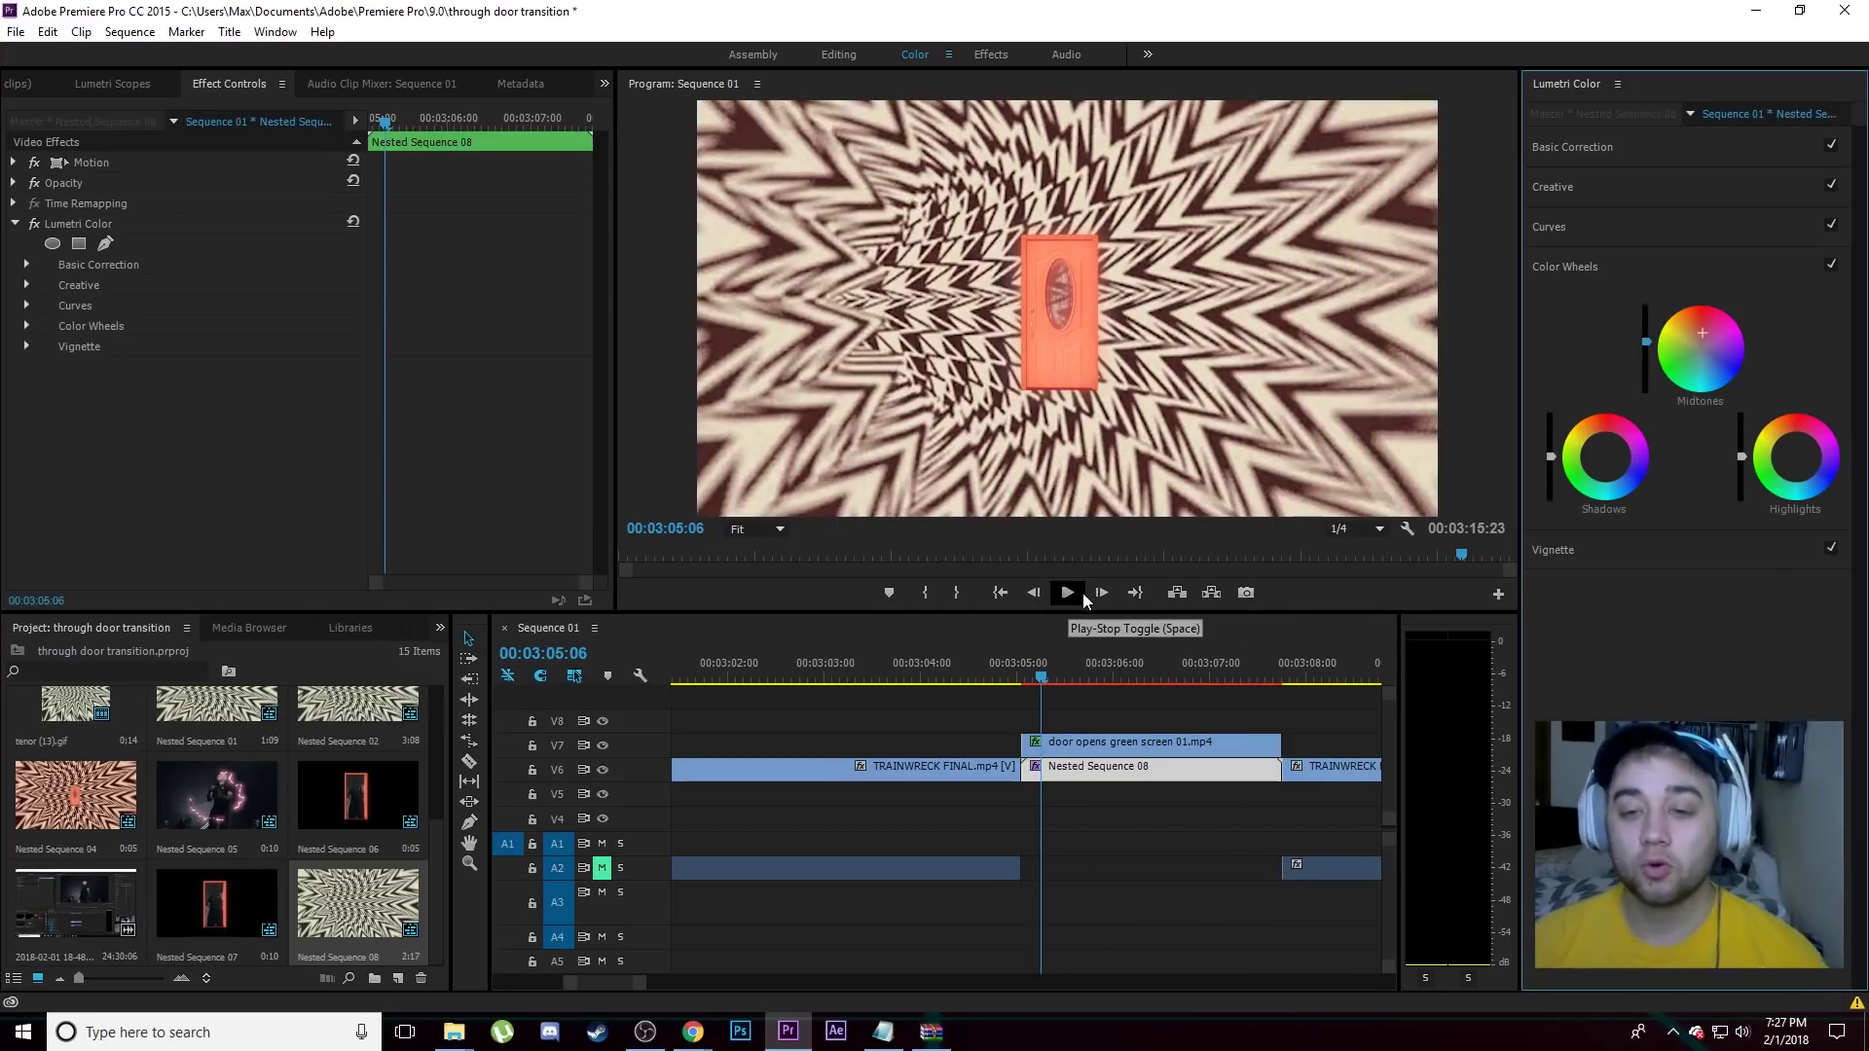
left_click(1080, 594)
left_click(1068, 593)
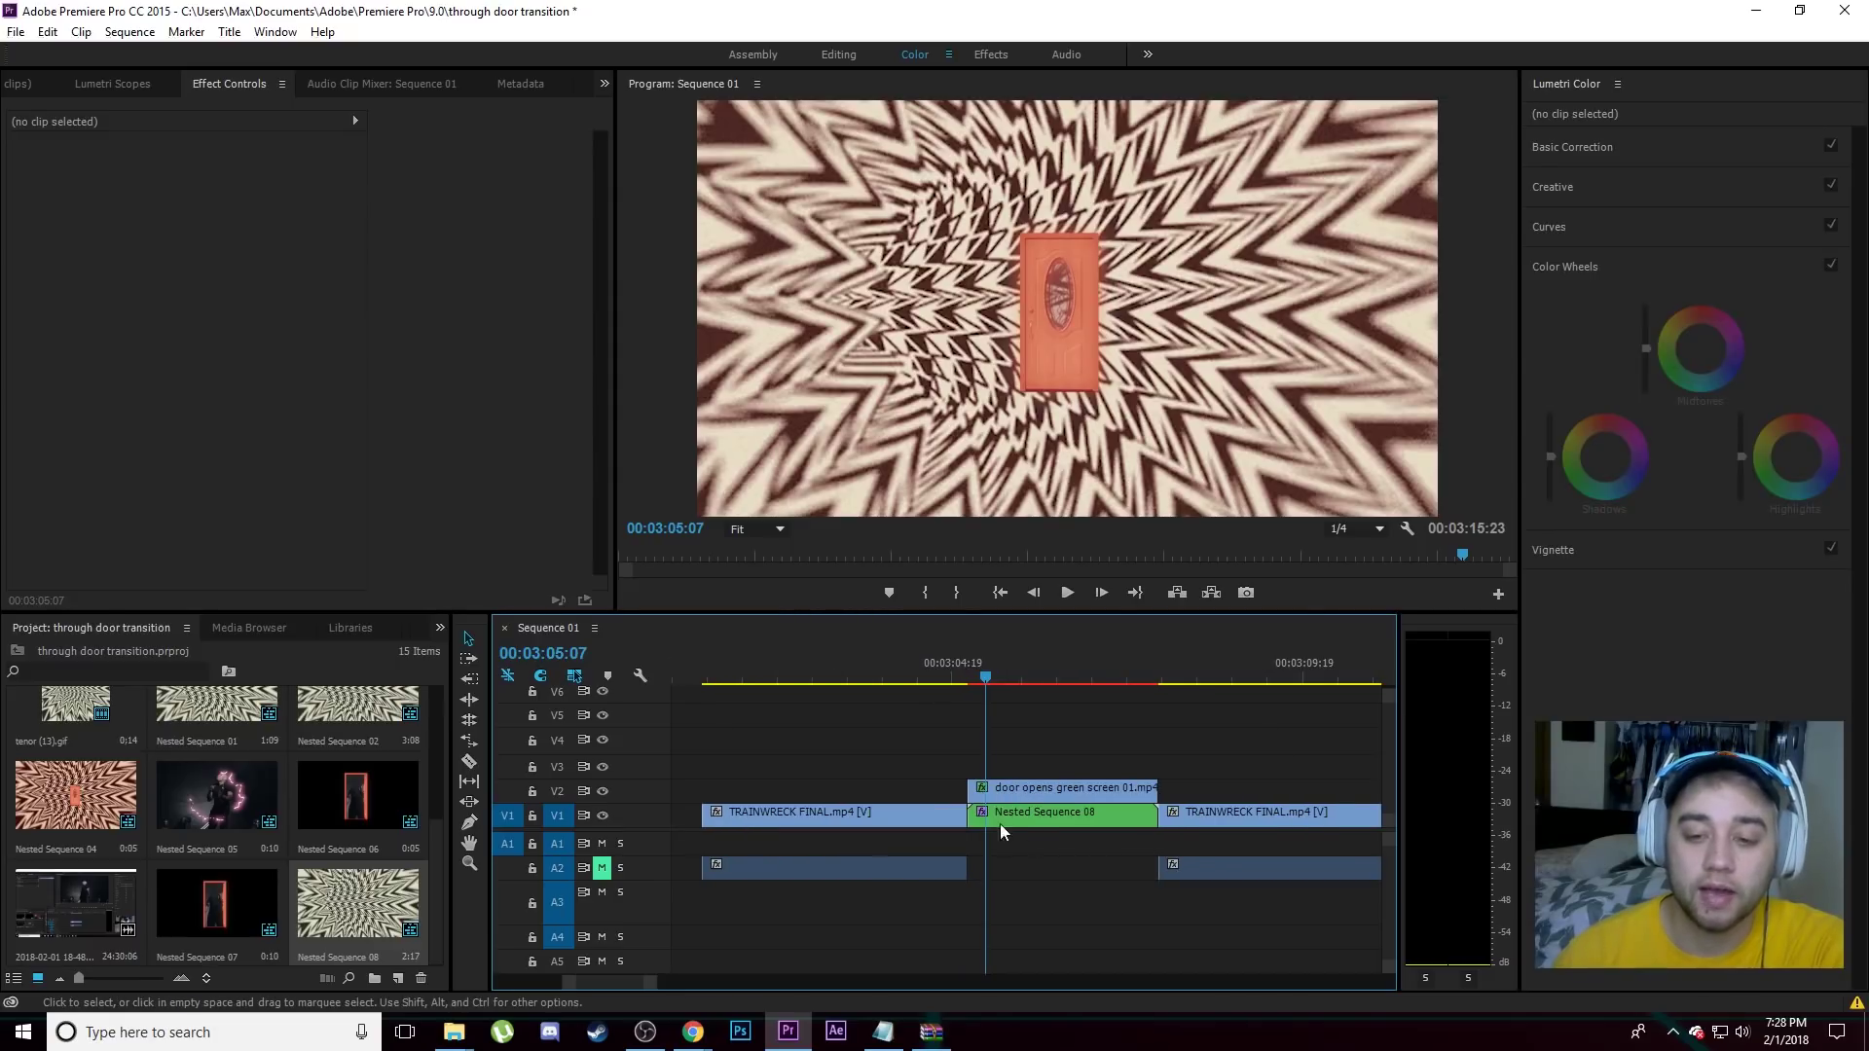
Move the door clip up to V3 and place the second TRAINWRECK FINAL clip on V2, aligned with the door clip's start.
left_click_drag(1022, 792, 1026, 768)
scroll(1053, 791, "down", 2)
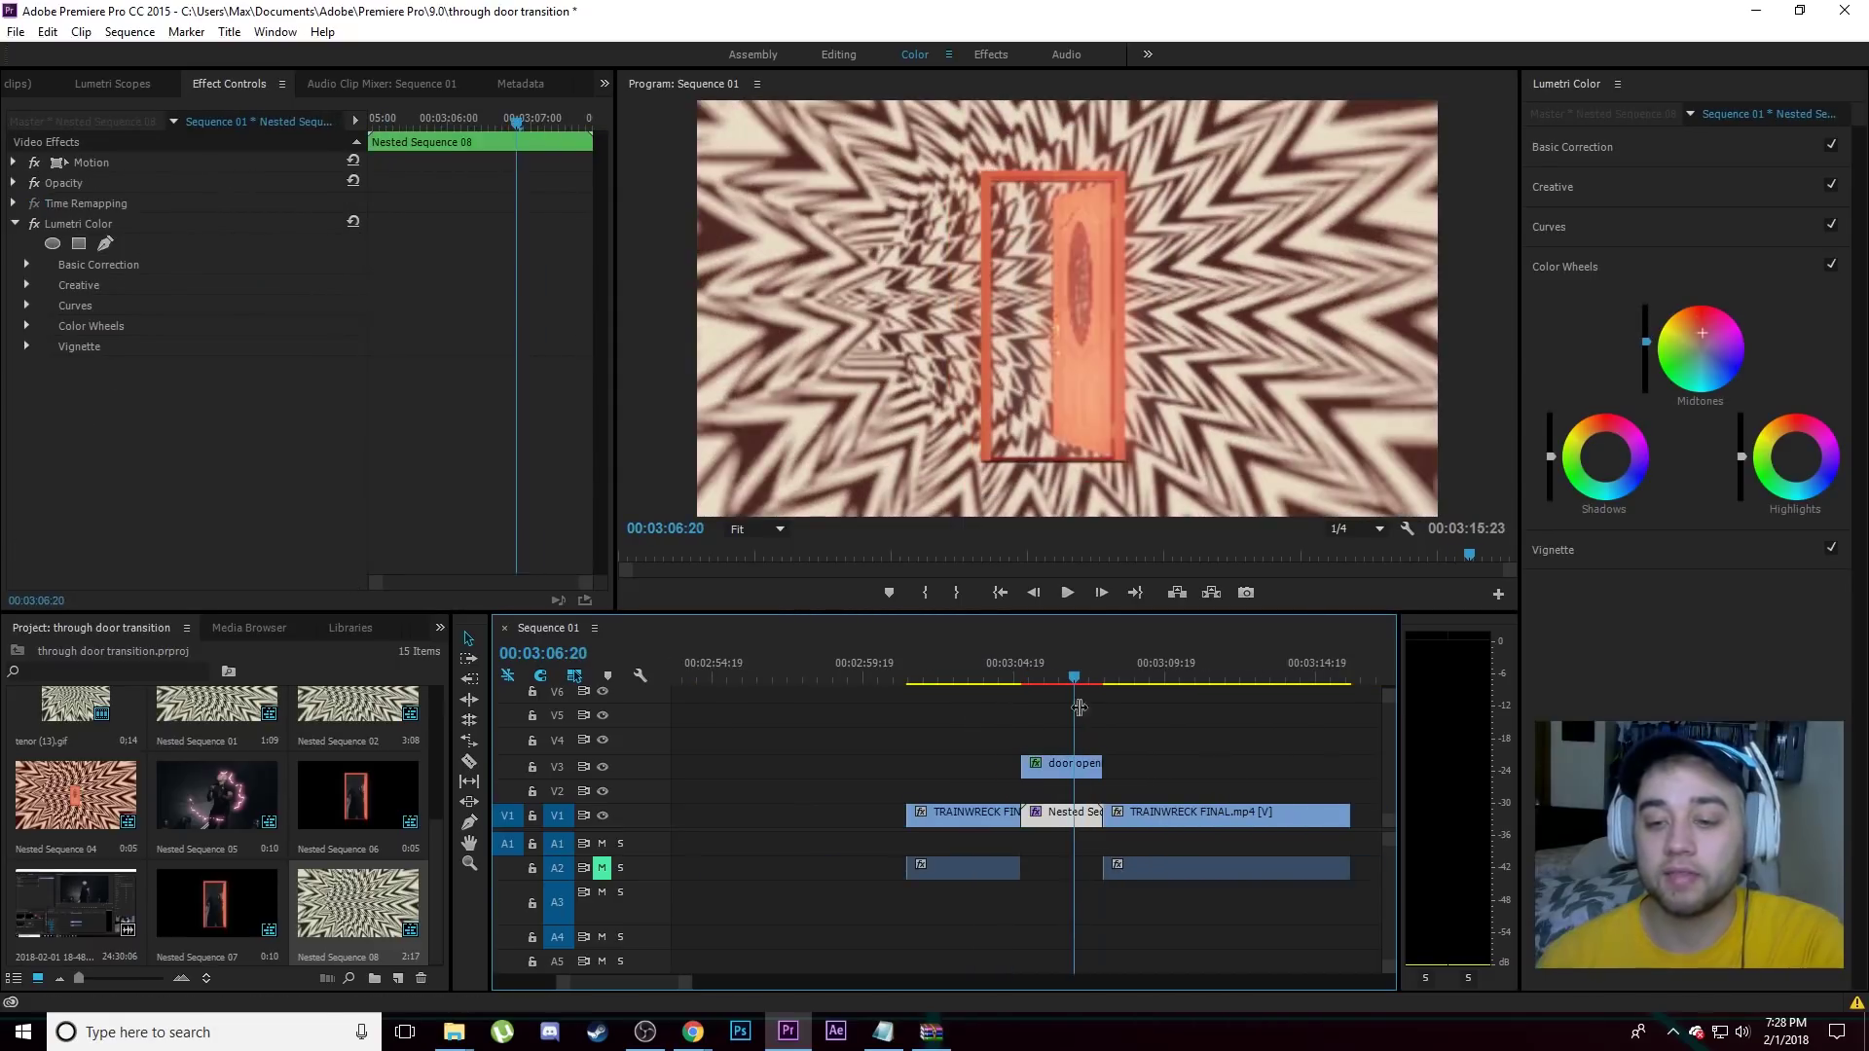
mouse_move(1074, 677)
left_mouse_down()
mouse_move(1142, 681)
mouse_move(1094, 679)
left_mouse_up()
left_click_drag(1167, 818, 899, 796)
scroll(1097, 804, "up", 2)
key("minus")
Split the TRAINWRECK FINAL clip on V2 at the end of the door clip.
left_click(468, 761)
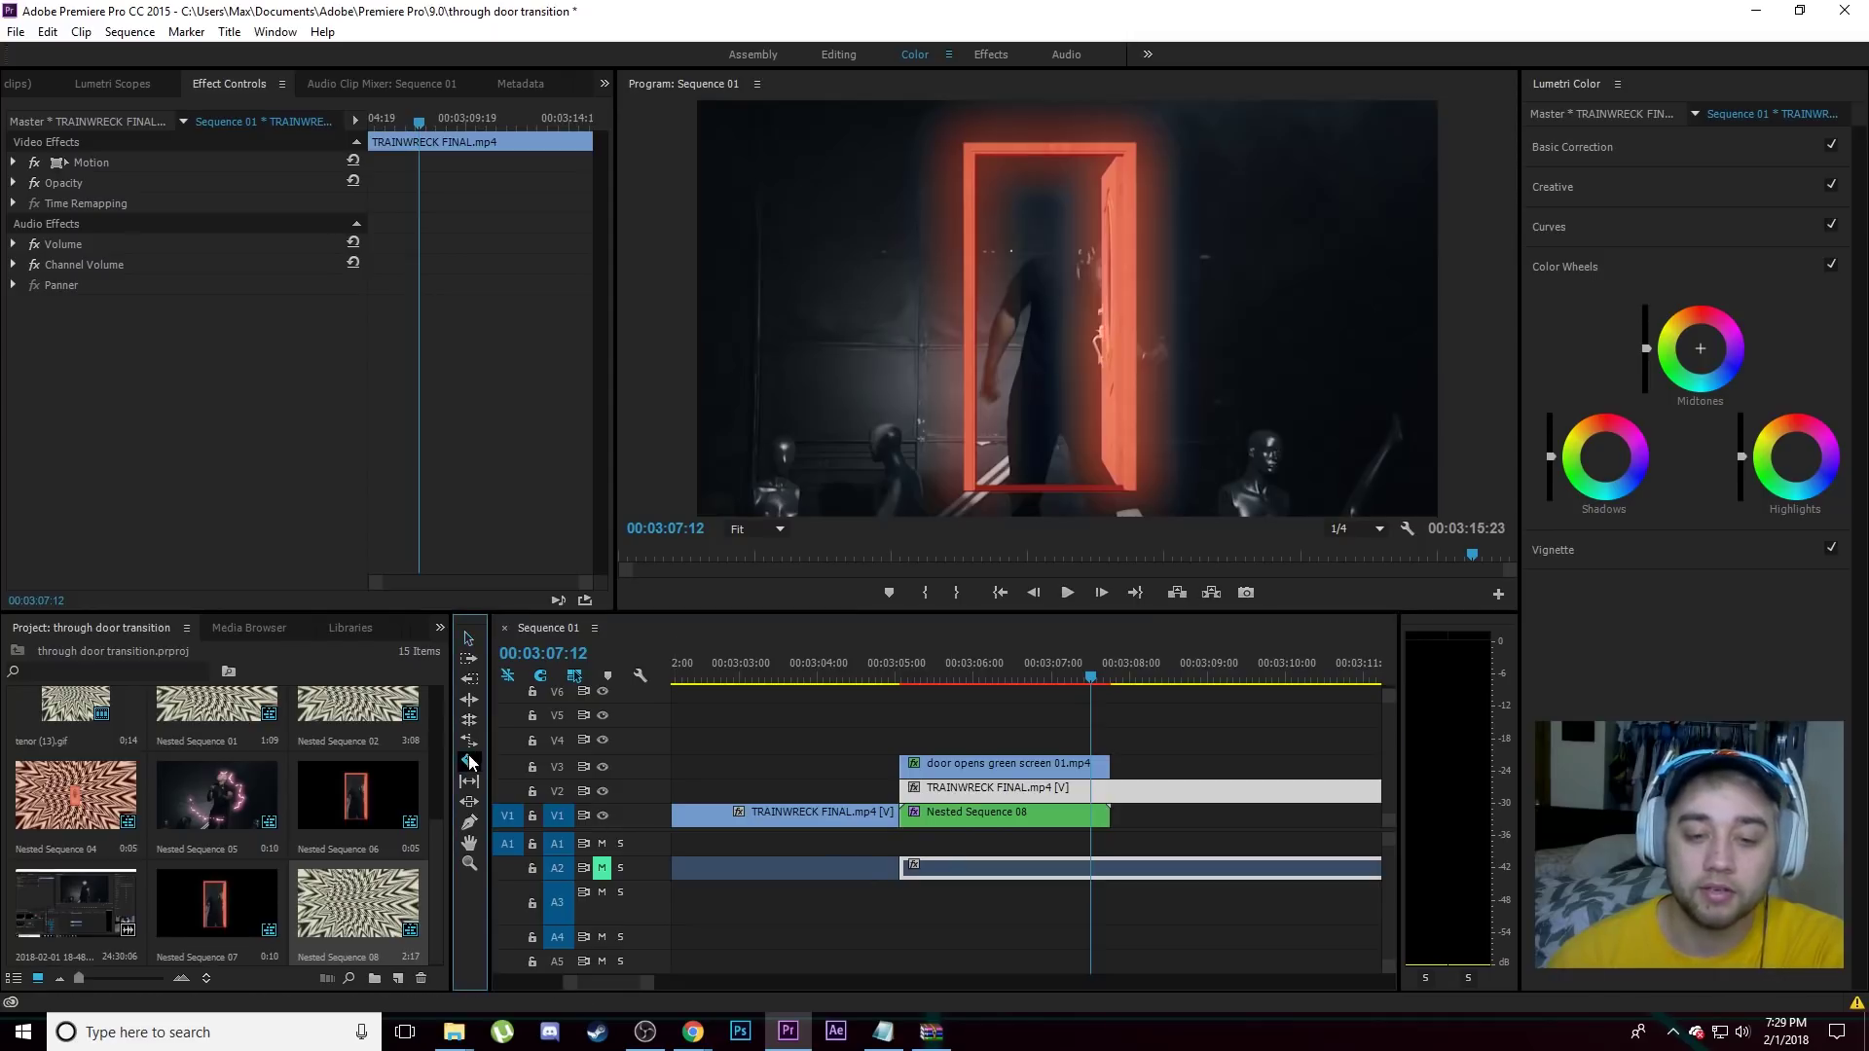
left_click(1111, 788)
key("v")
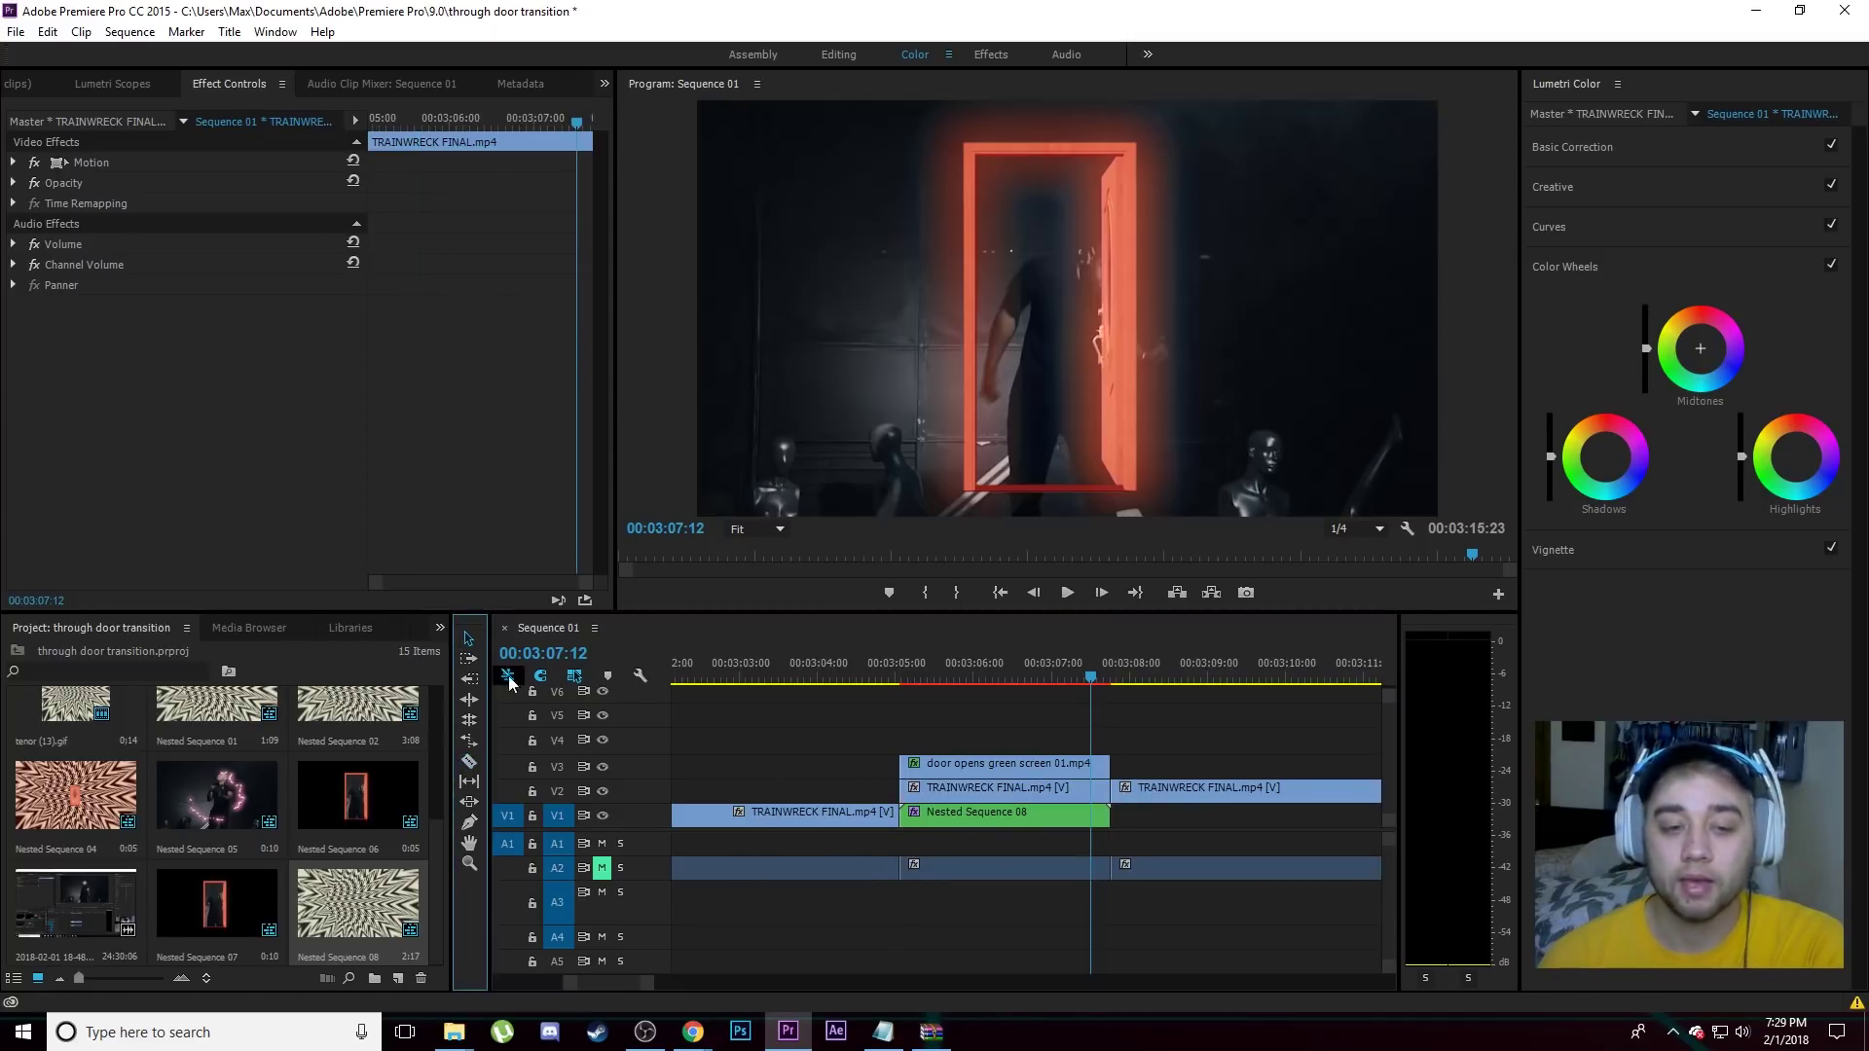
Move the remaining TRAINWRECK FINAL clip from V2 down to V1, directly after the nested pattern clip.
left_click_drag(1205, 806, 1207, 815)
key("equal")
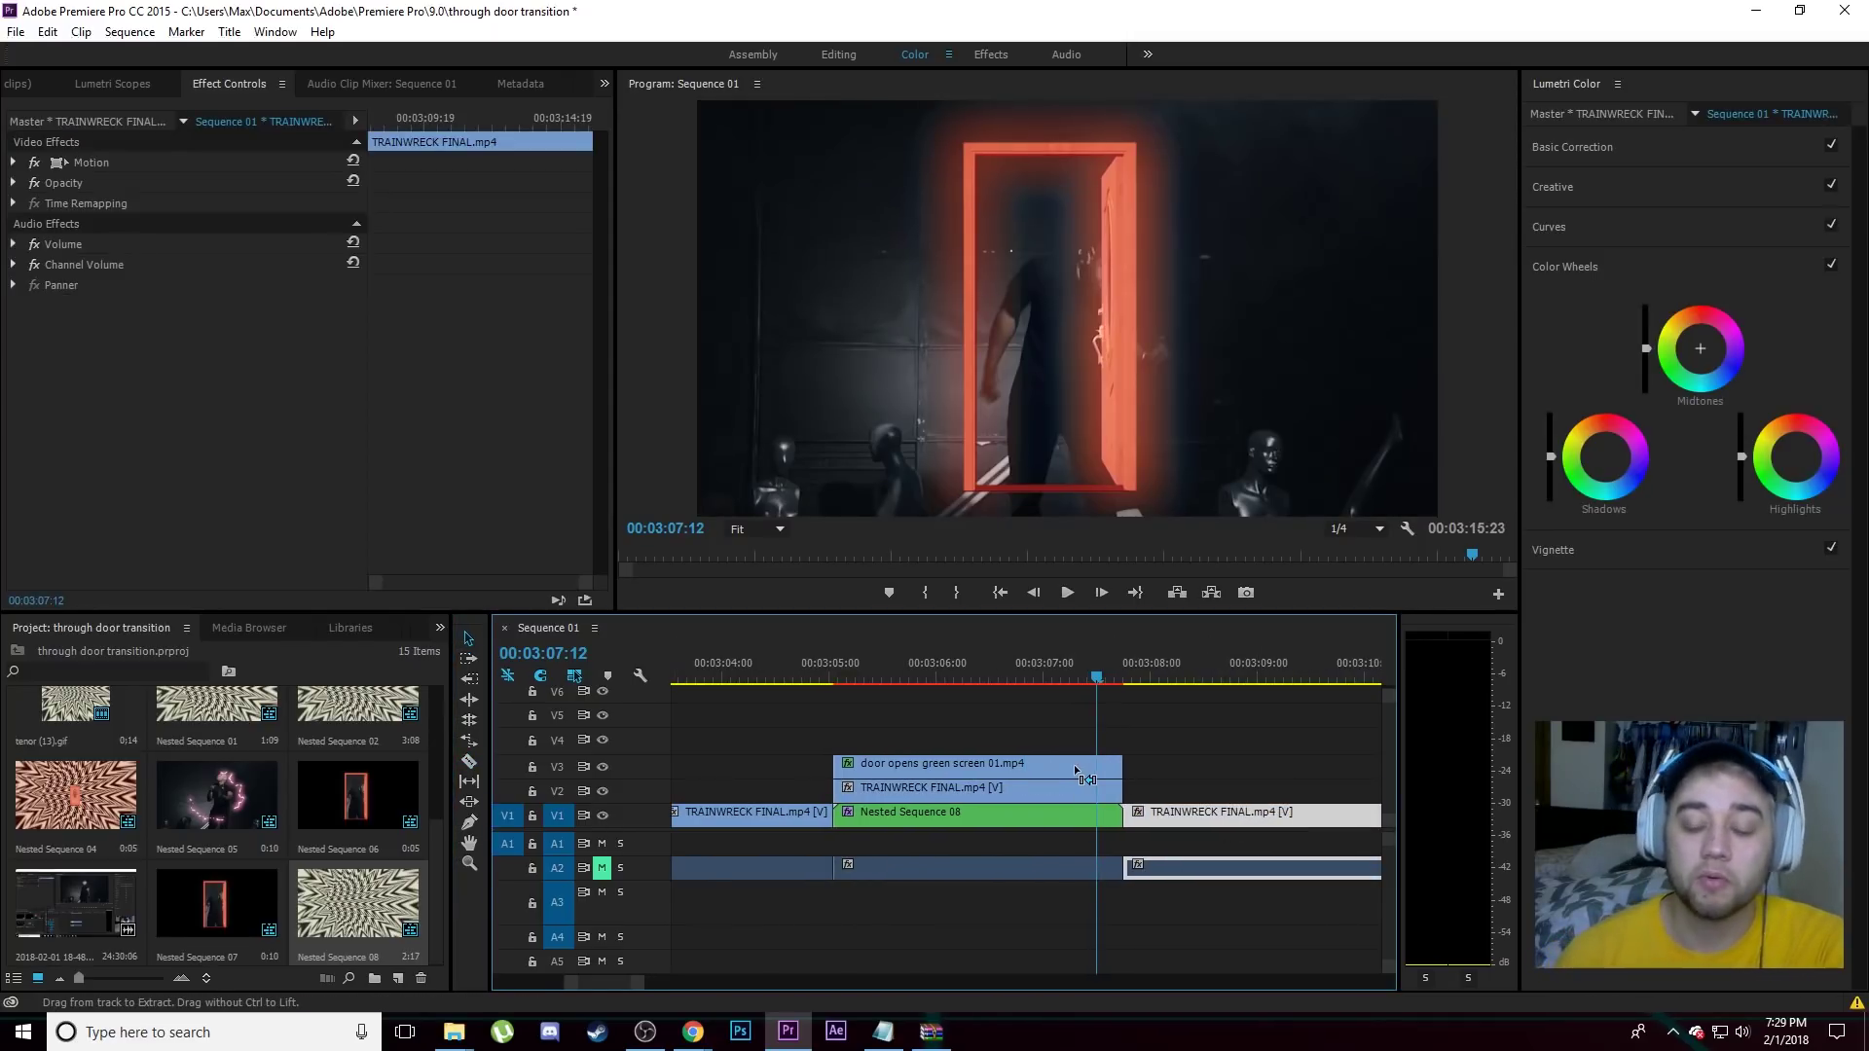
Toggle the visibility of tracks V3 and V2 off and on midway through the door clip to compare the stacked layers.
left_click_drag(1063, 662, 966, 703)
left_click(892, 771)
left_click(603, 766)
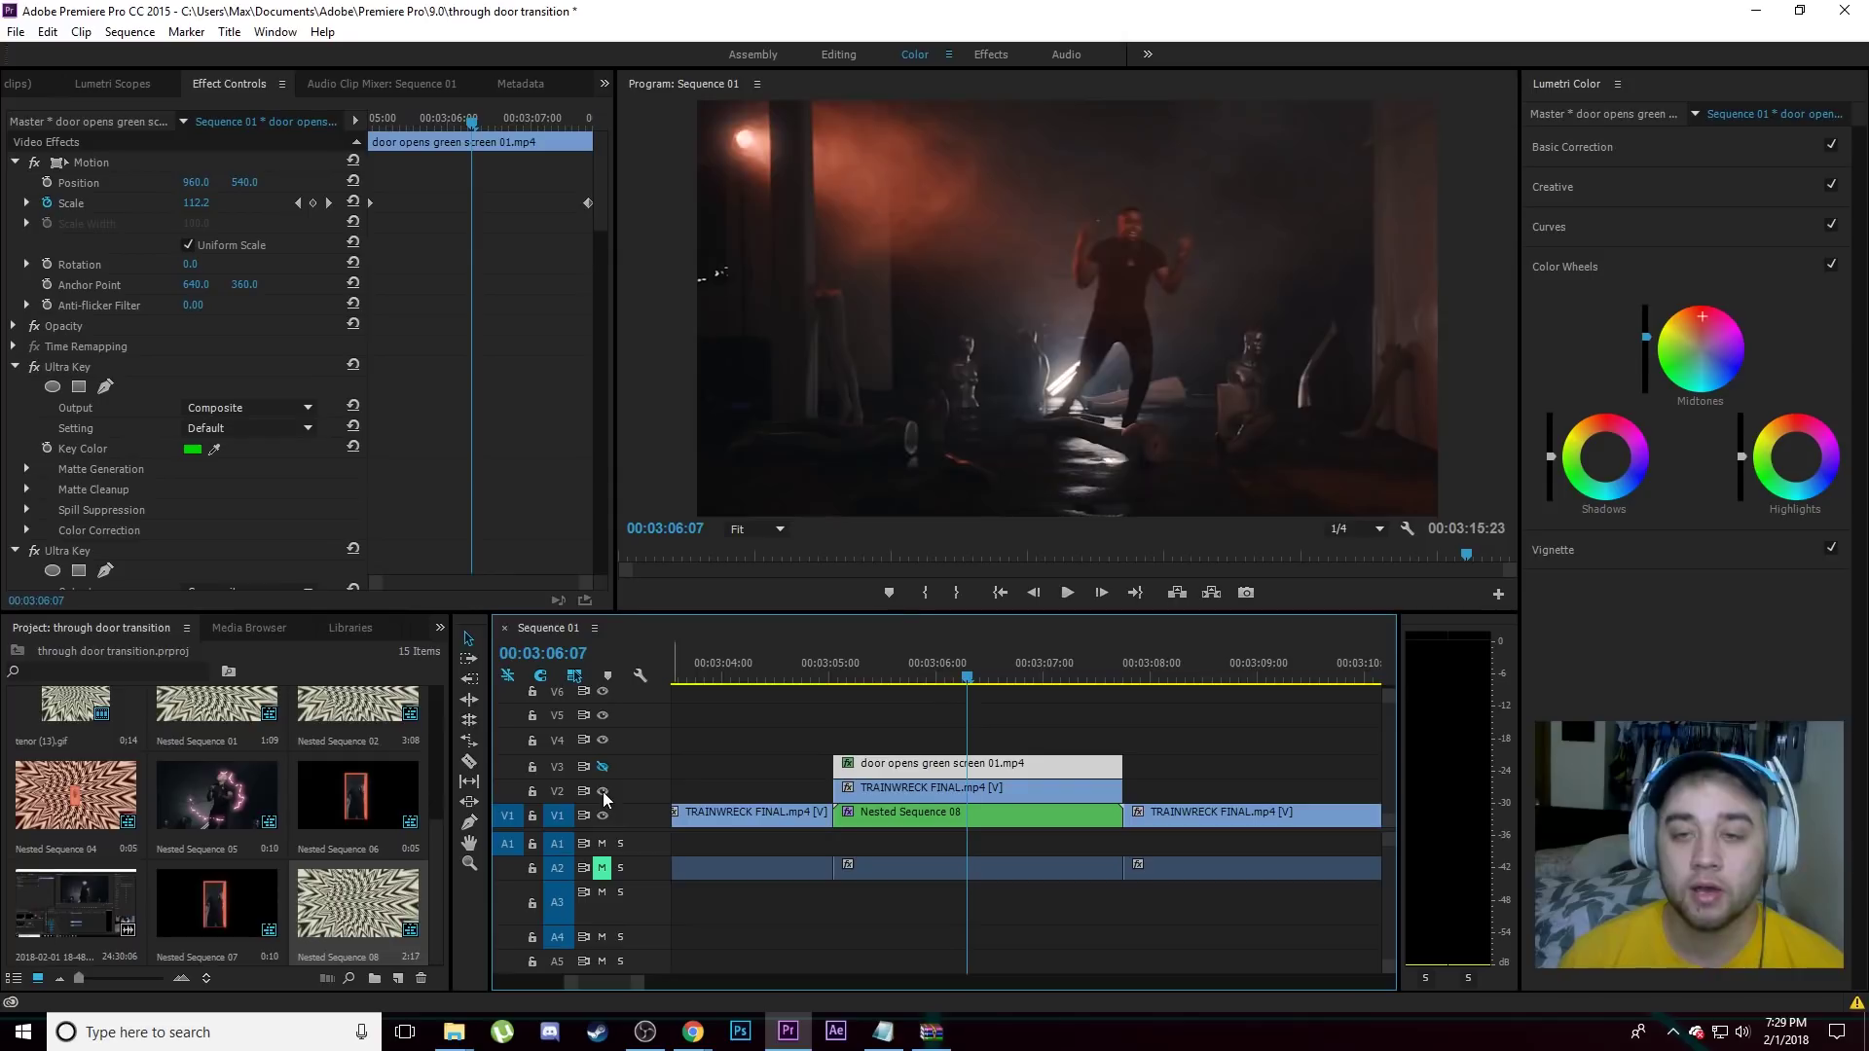
left_click(602, 791)
left_click(604, 791)
left_click(602, 766)
Apply the Crop video effect to the TRAINWRECK FINAL clip on V2.
left_click(893, 791)
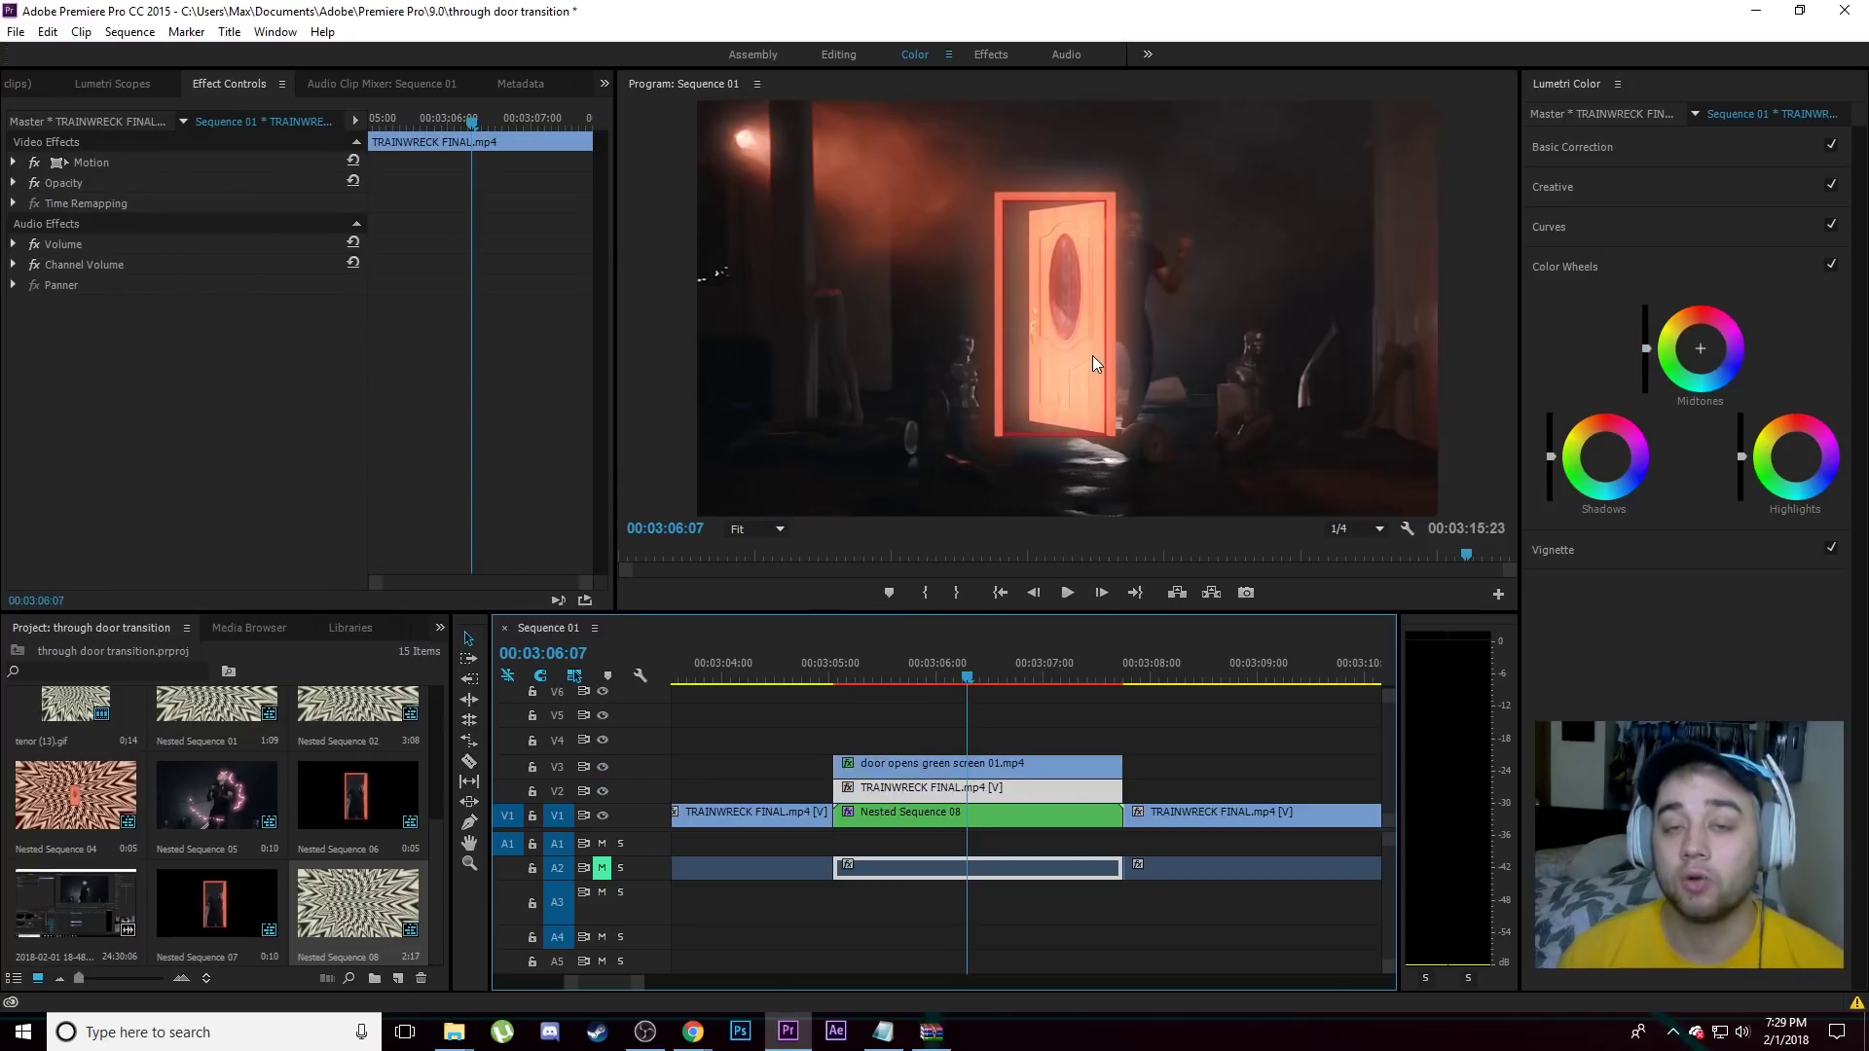
key("shift+Left")
key("shift+Left")
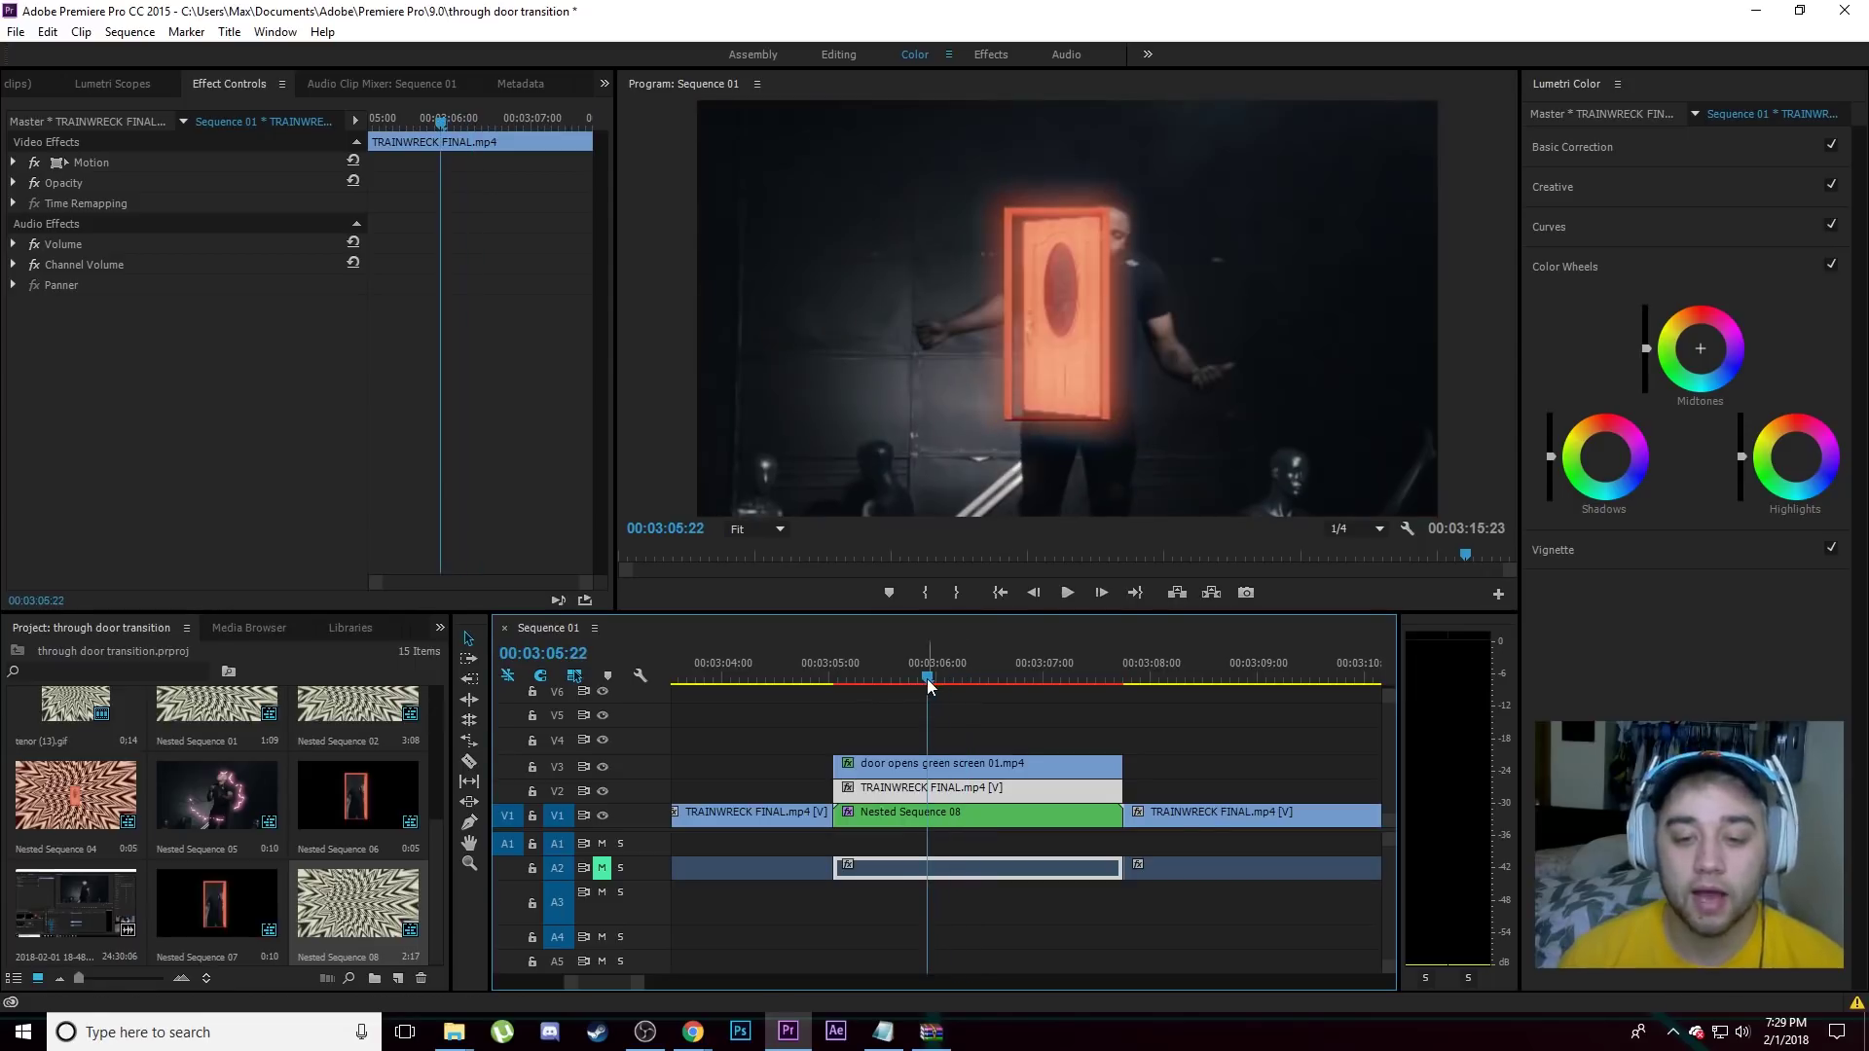
left_click(440, 628)
left_click(447, 689)
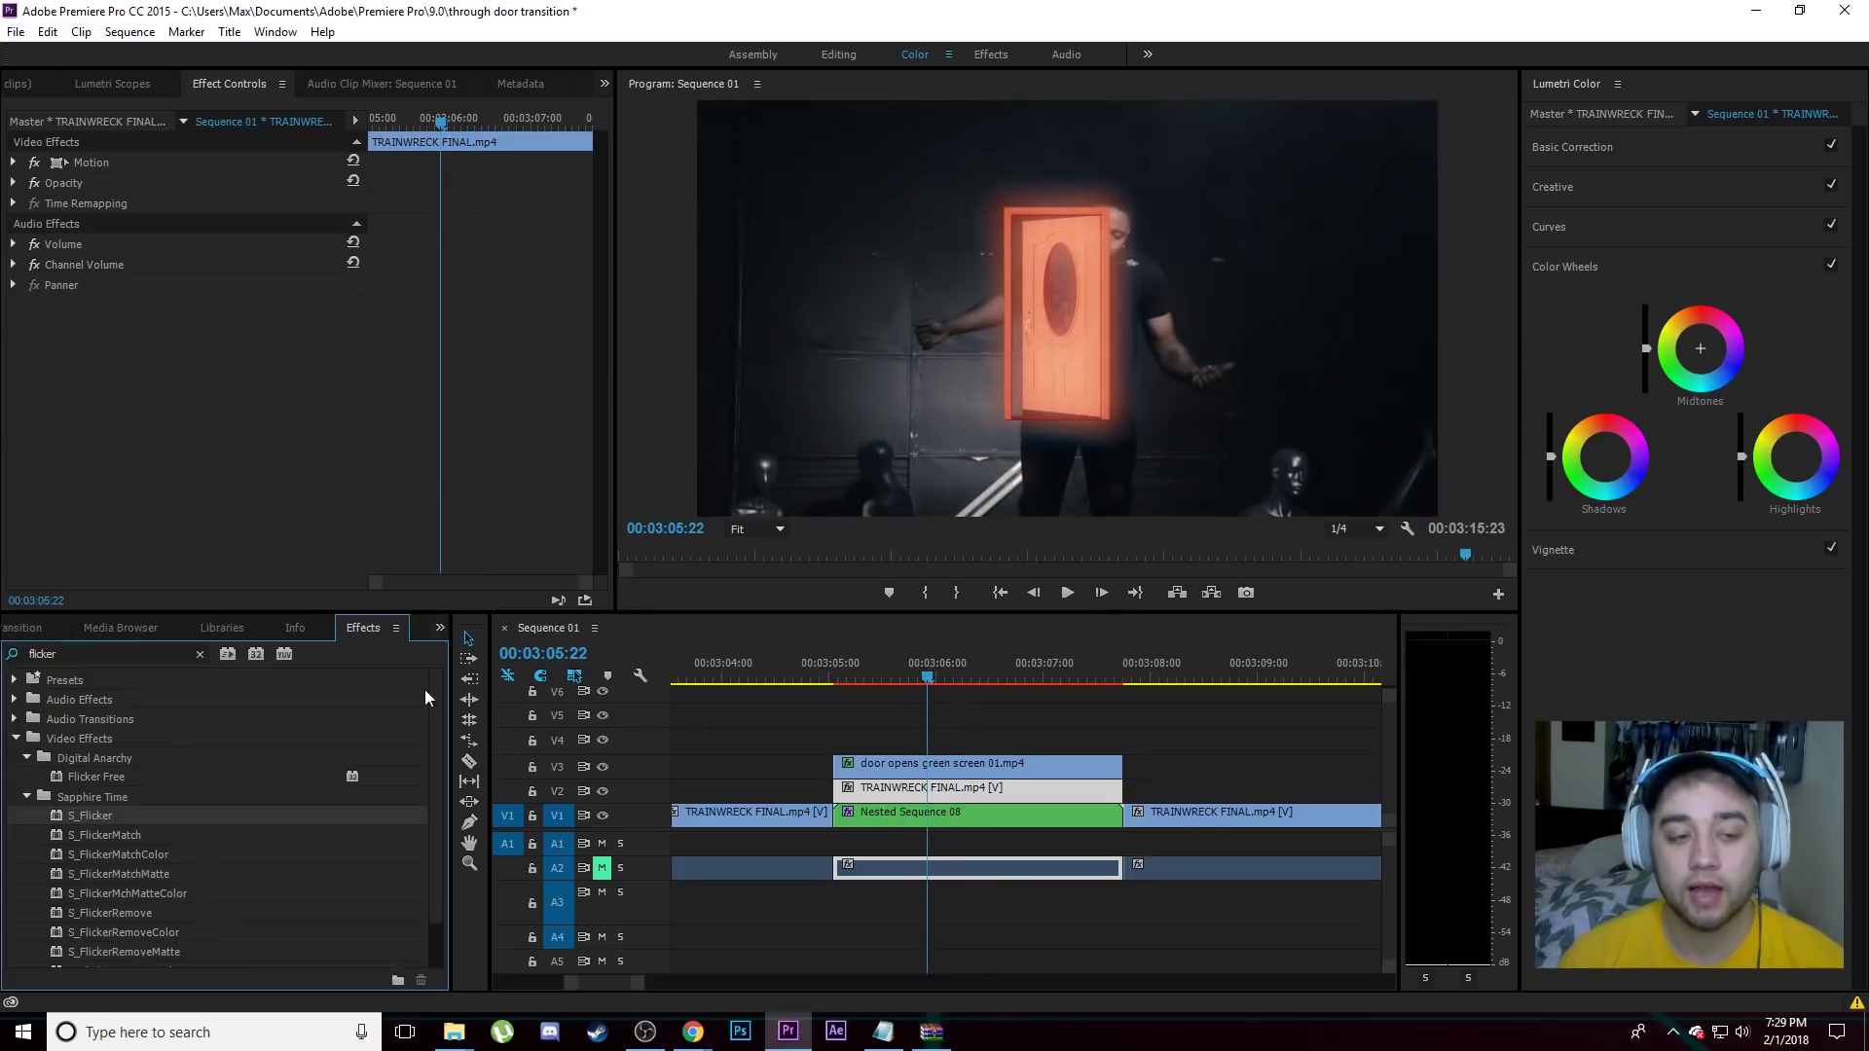
left_click(201, 655)
type("crop")
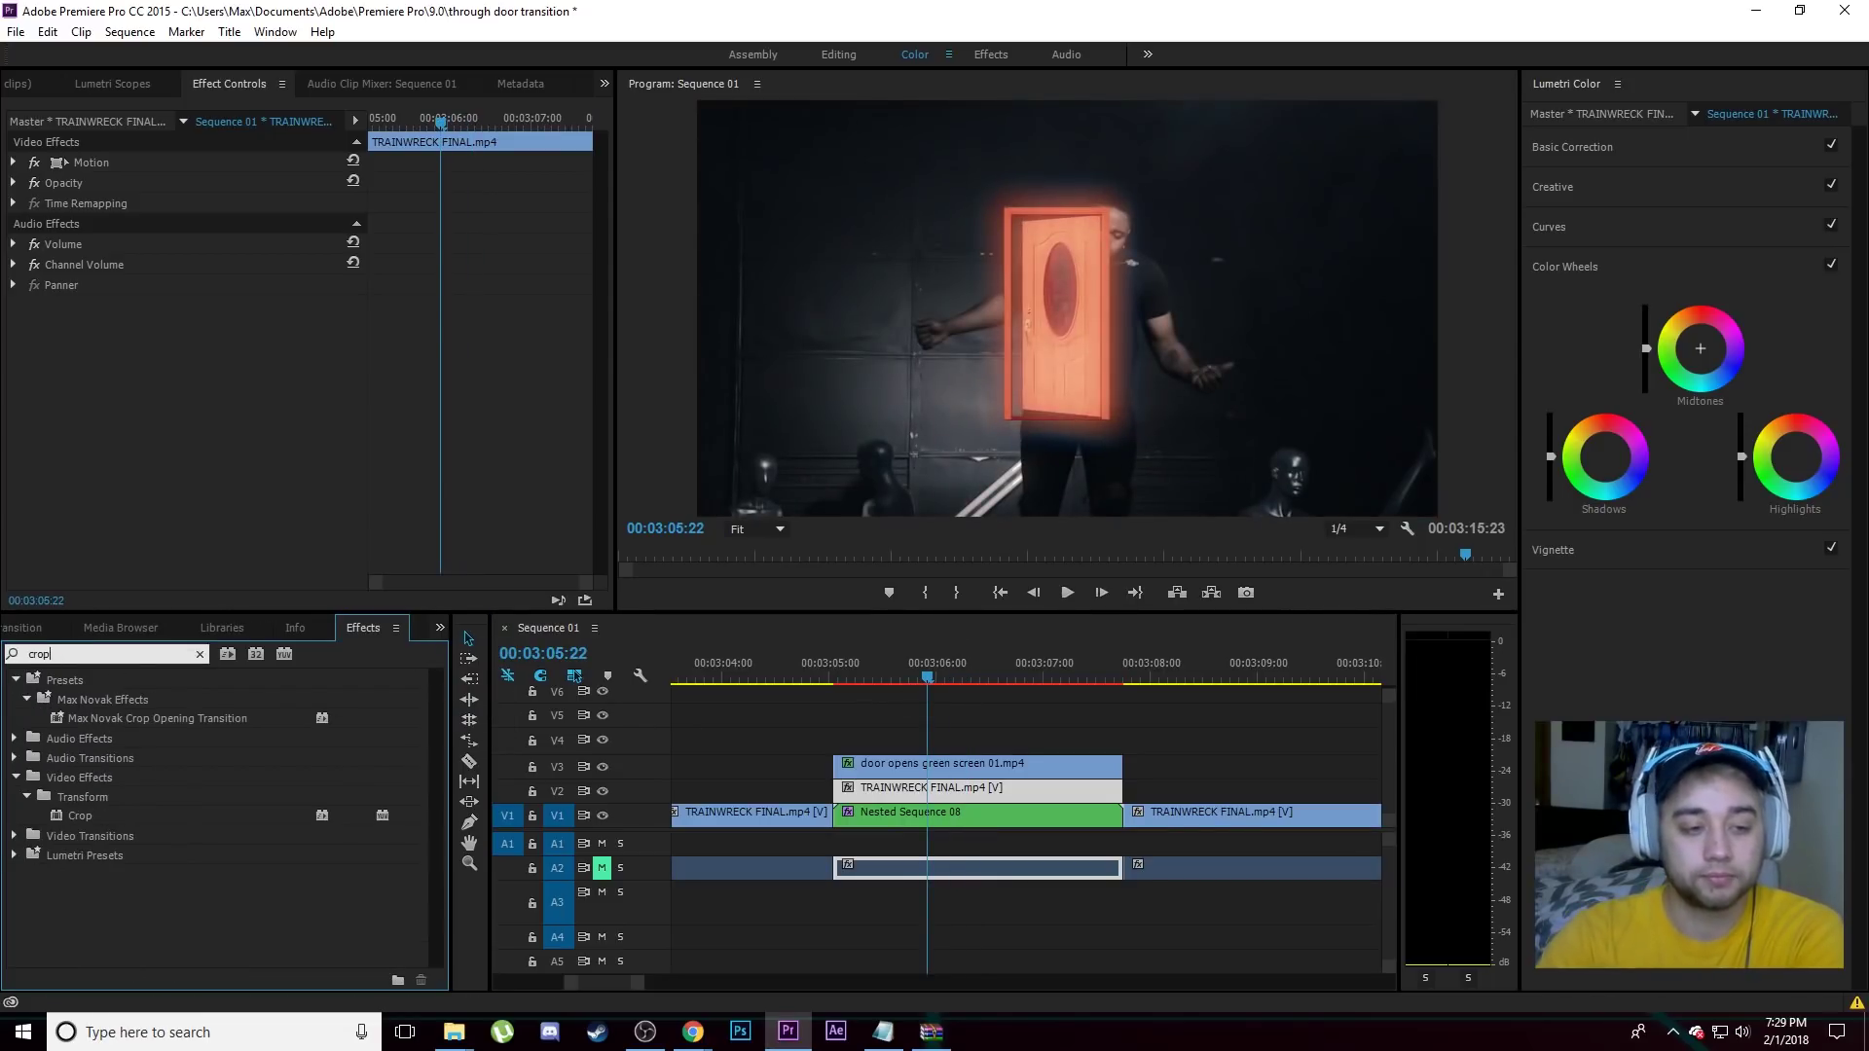
left_click_drag(100, 816, 864, 791)
Add a four-point mask to the Crop effect and fit its corners to the closed door at the clip's start.
left_click(80, 243)
left_click_drag(1092, 342, 1122, 292)
left_click_drag(1105, 414, 1106, 418)
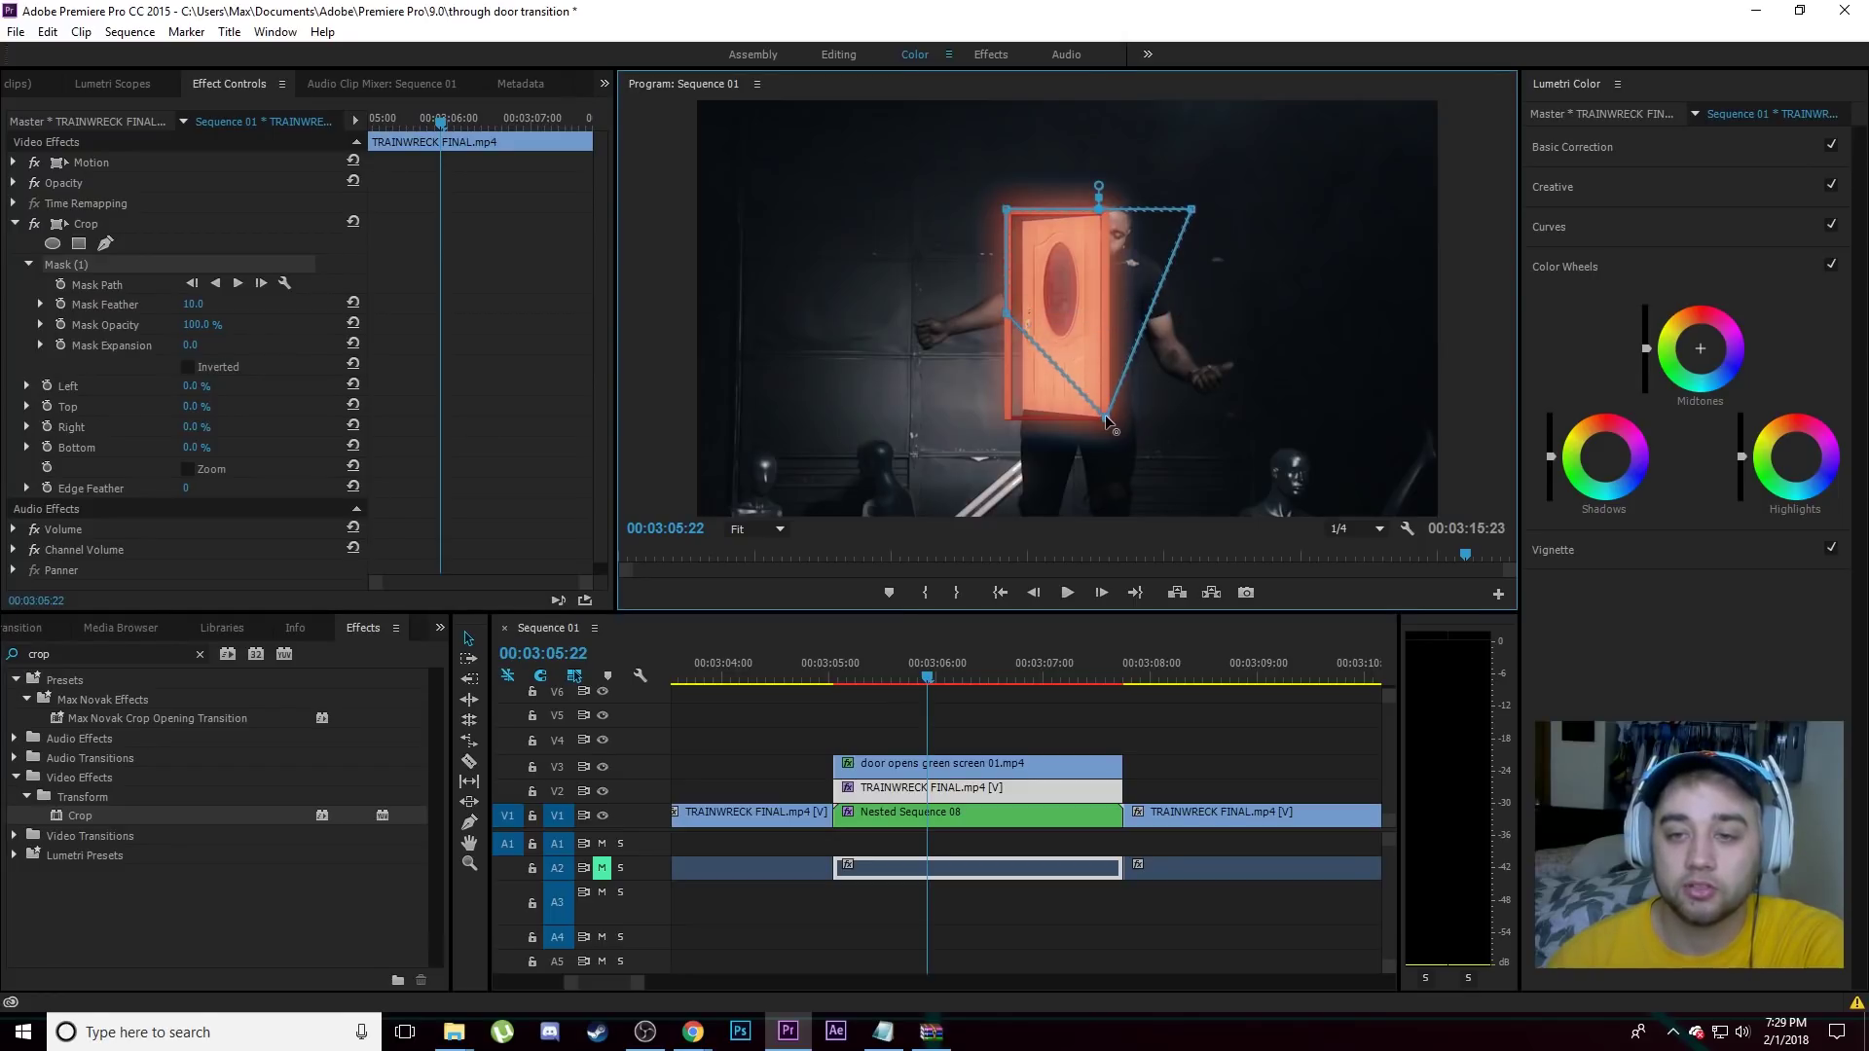
left_click_drag(1006, 314, 999, 386)
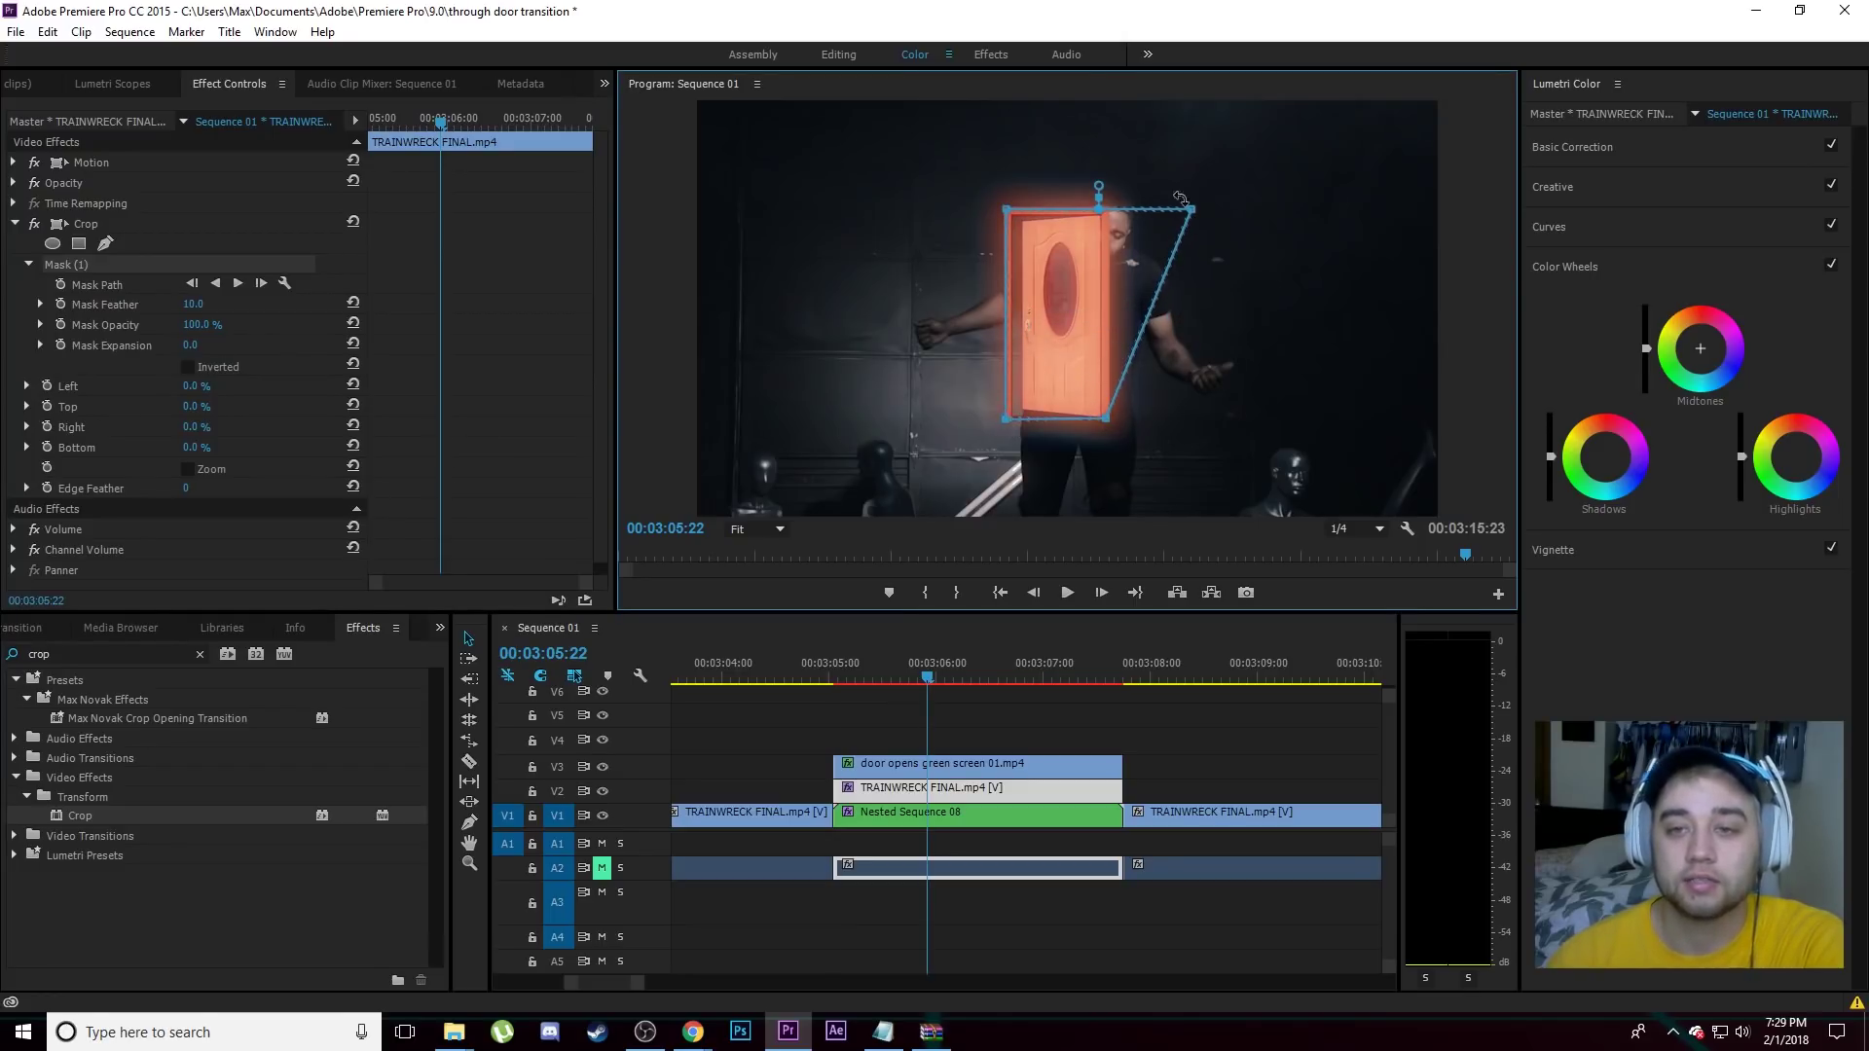
key("Up")
Invert the Crop mask and set the Left crop to 100%, checking the cutout with the door track briefly hidden.
left_click(188, 366)
left_click_drag(194, 386, 311, 390)
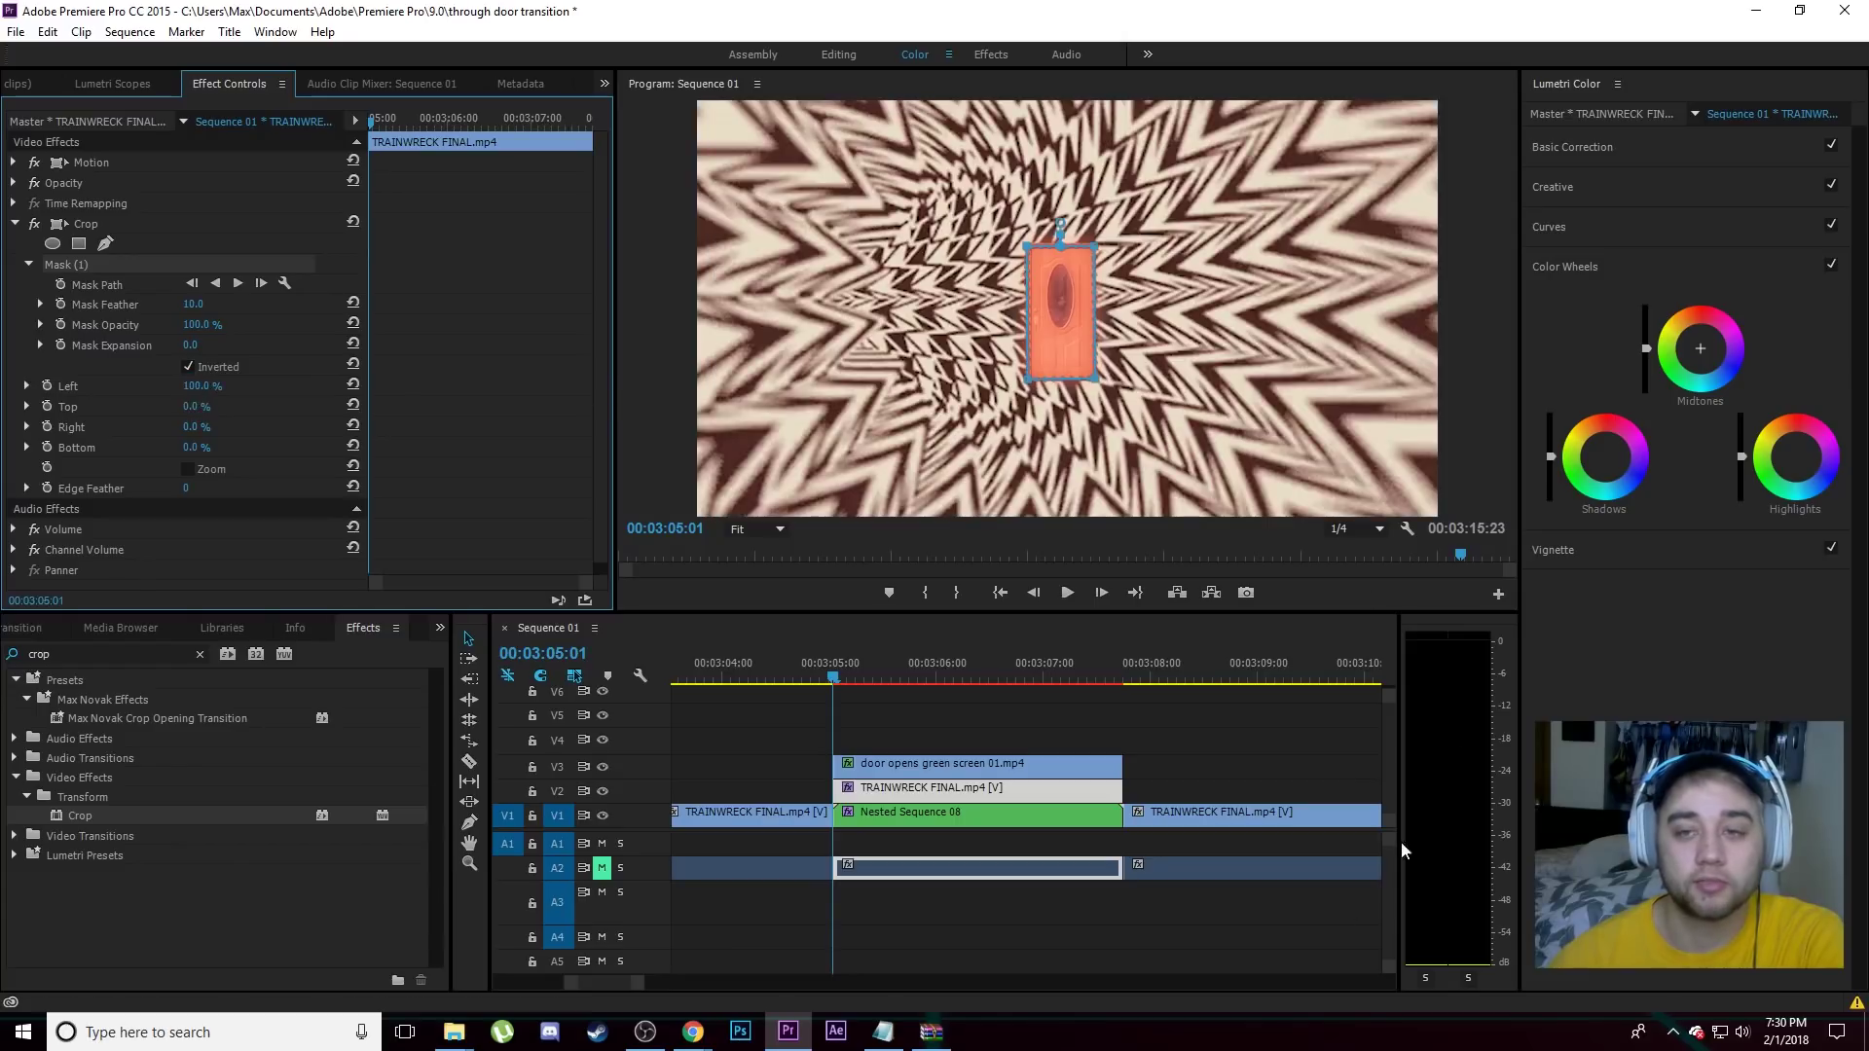
left_click(603, 767)
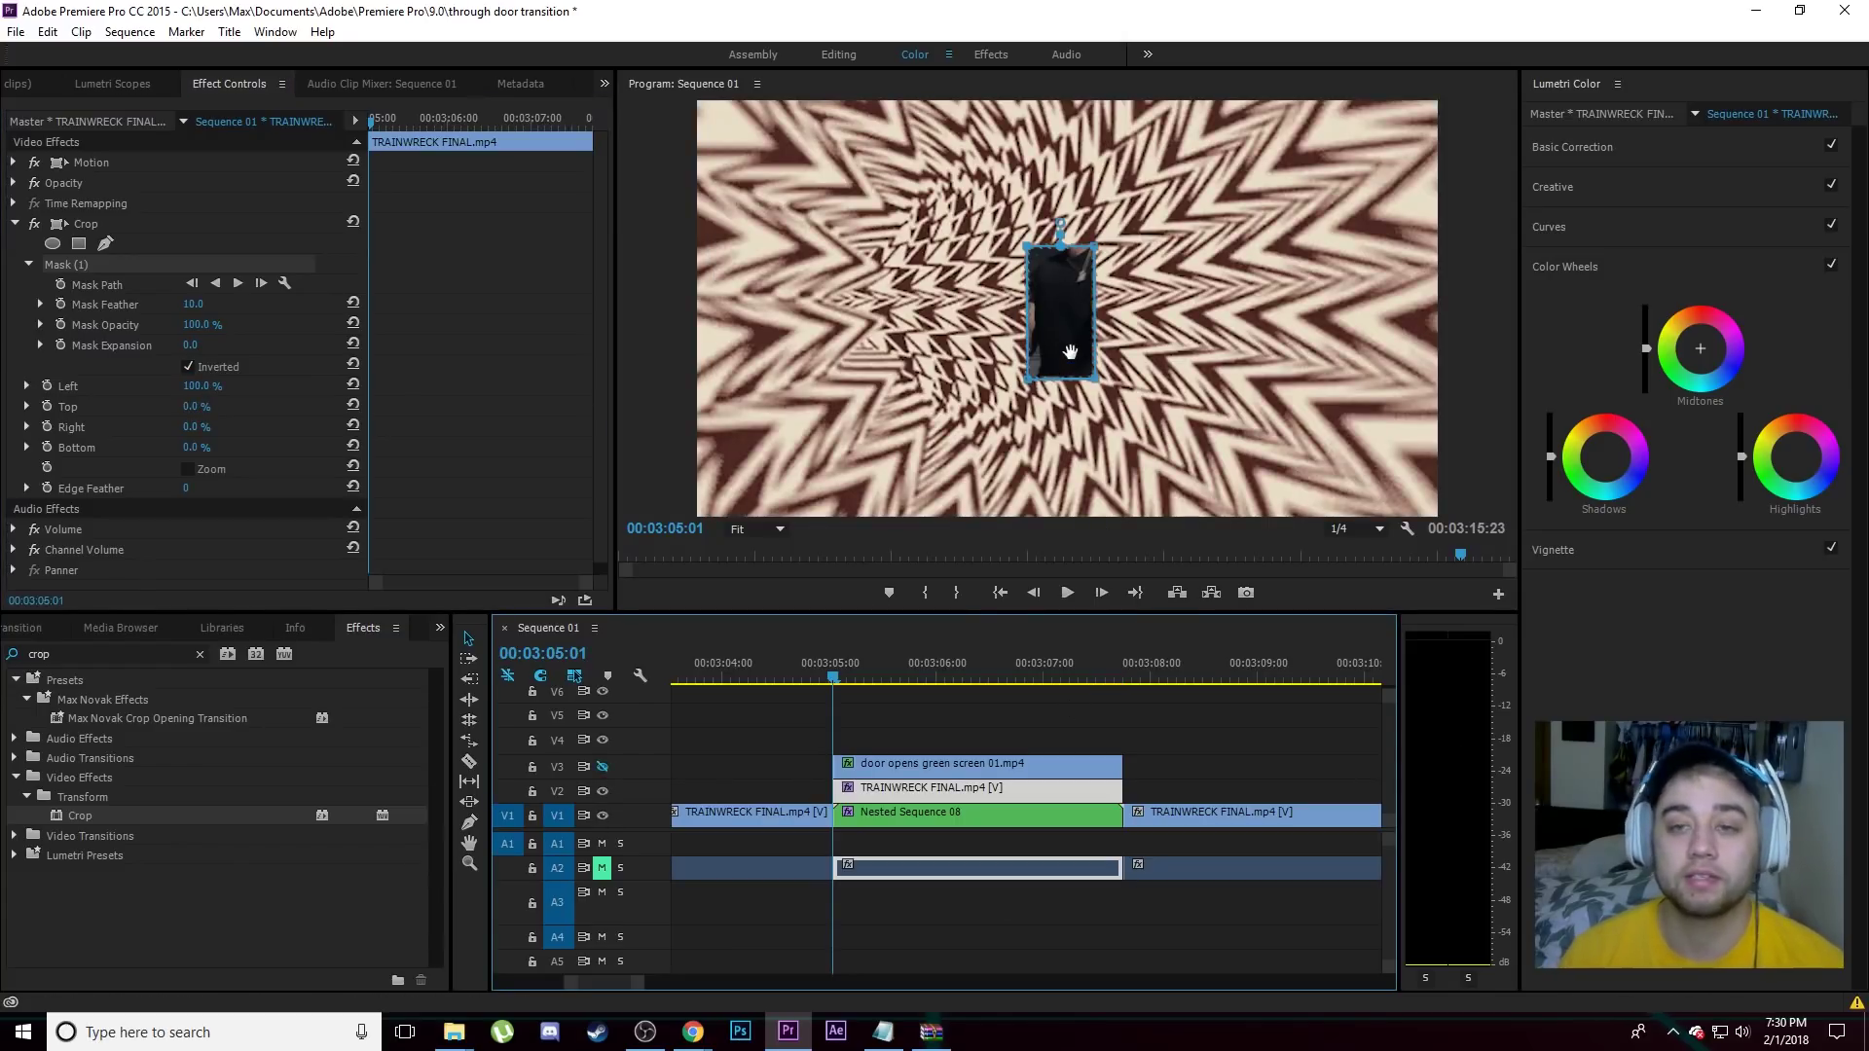
key("ctrl+z")
Keyframe the mask path from the clip's start to 00:03:07:17, fitting the four mask corners to the enlarged door frame there.
mouse_move(835, 674)
left_mouse_down()
mouse_move(1124, 678)
mouse_move(835, 677)
left_mouse_up()
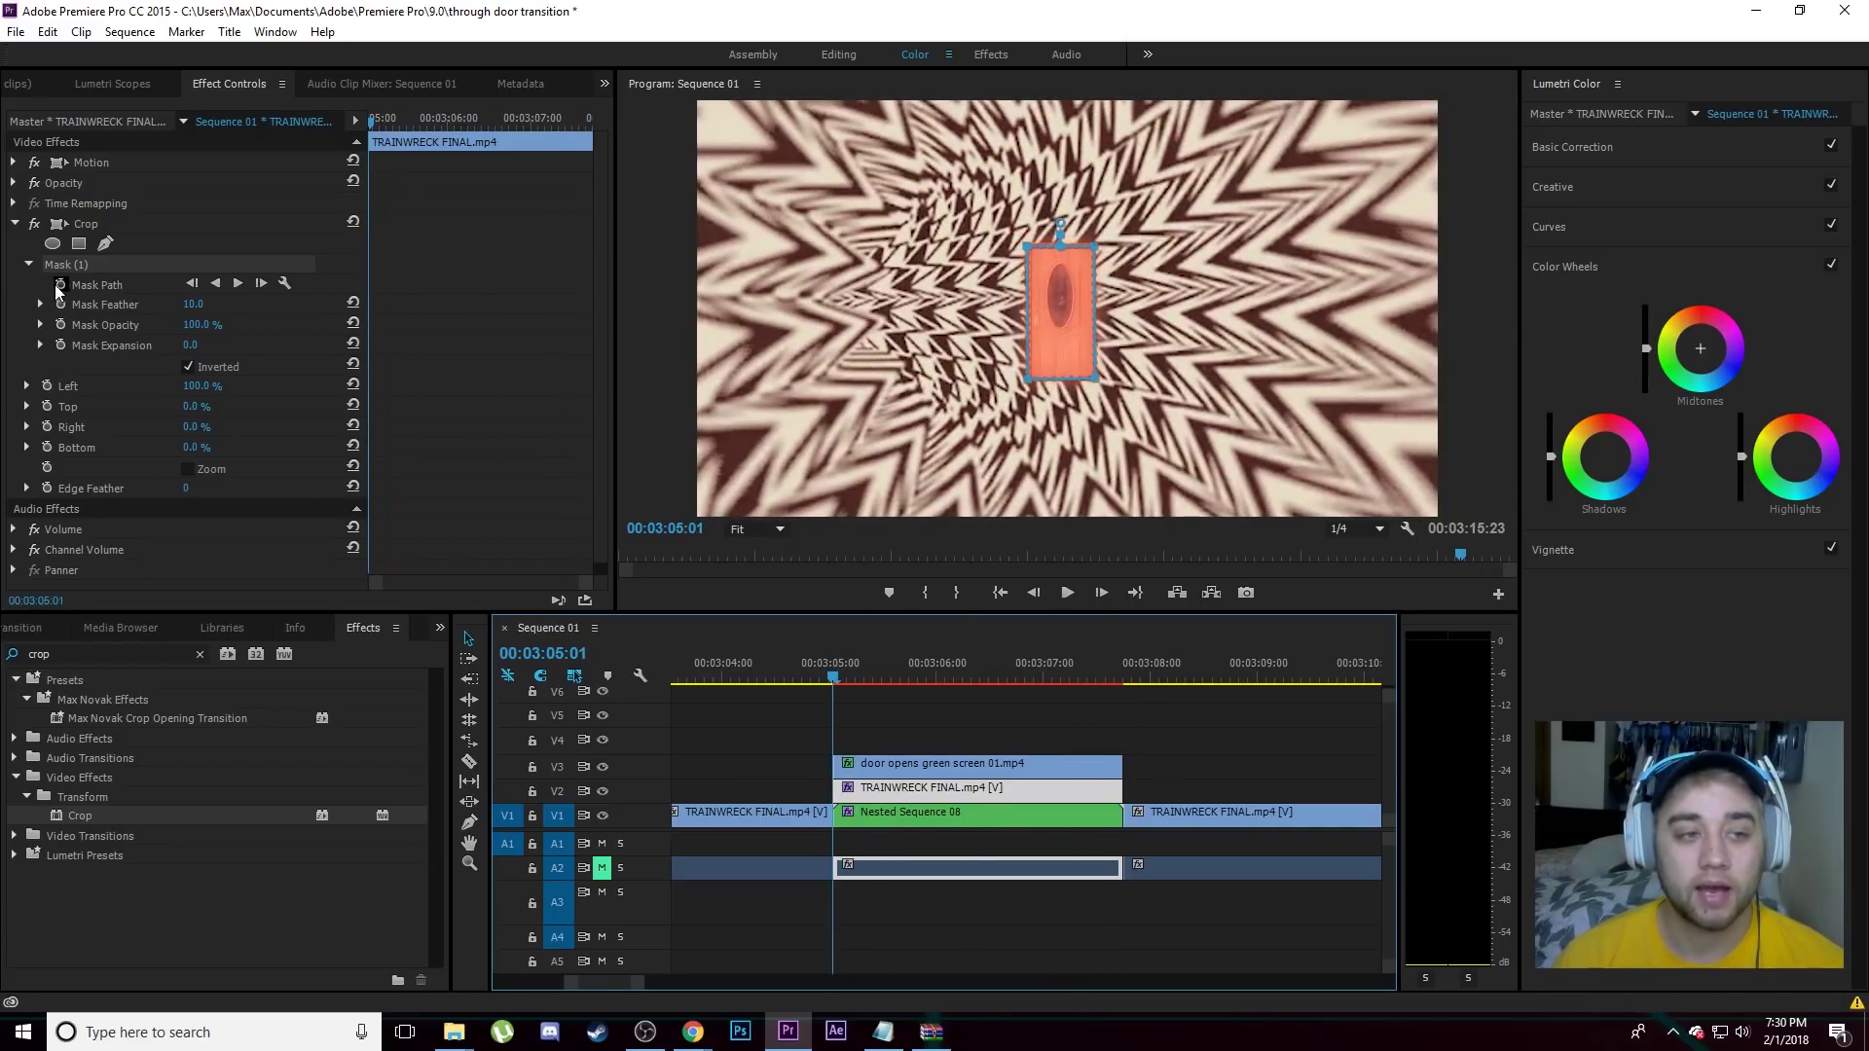
left_click(62, 286)
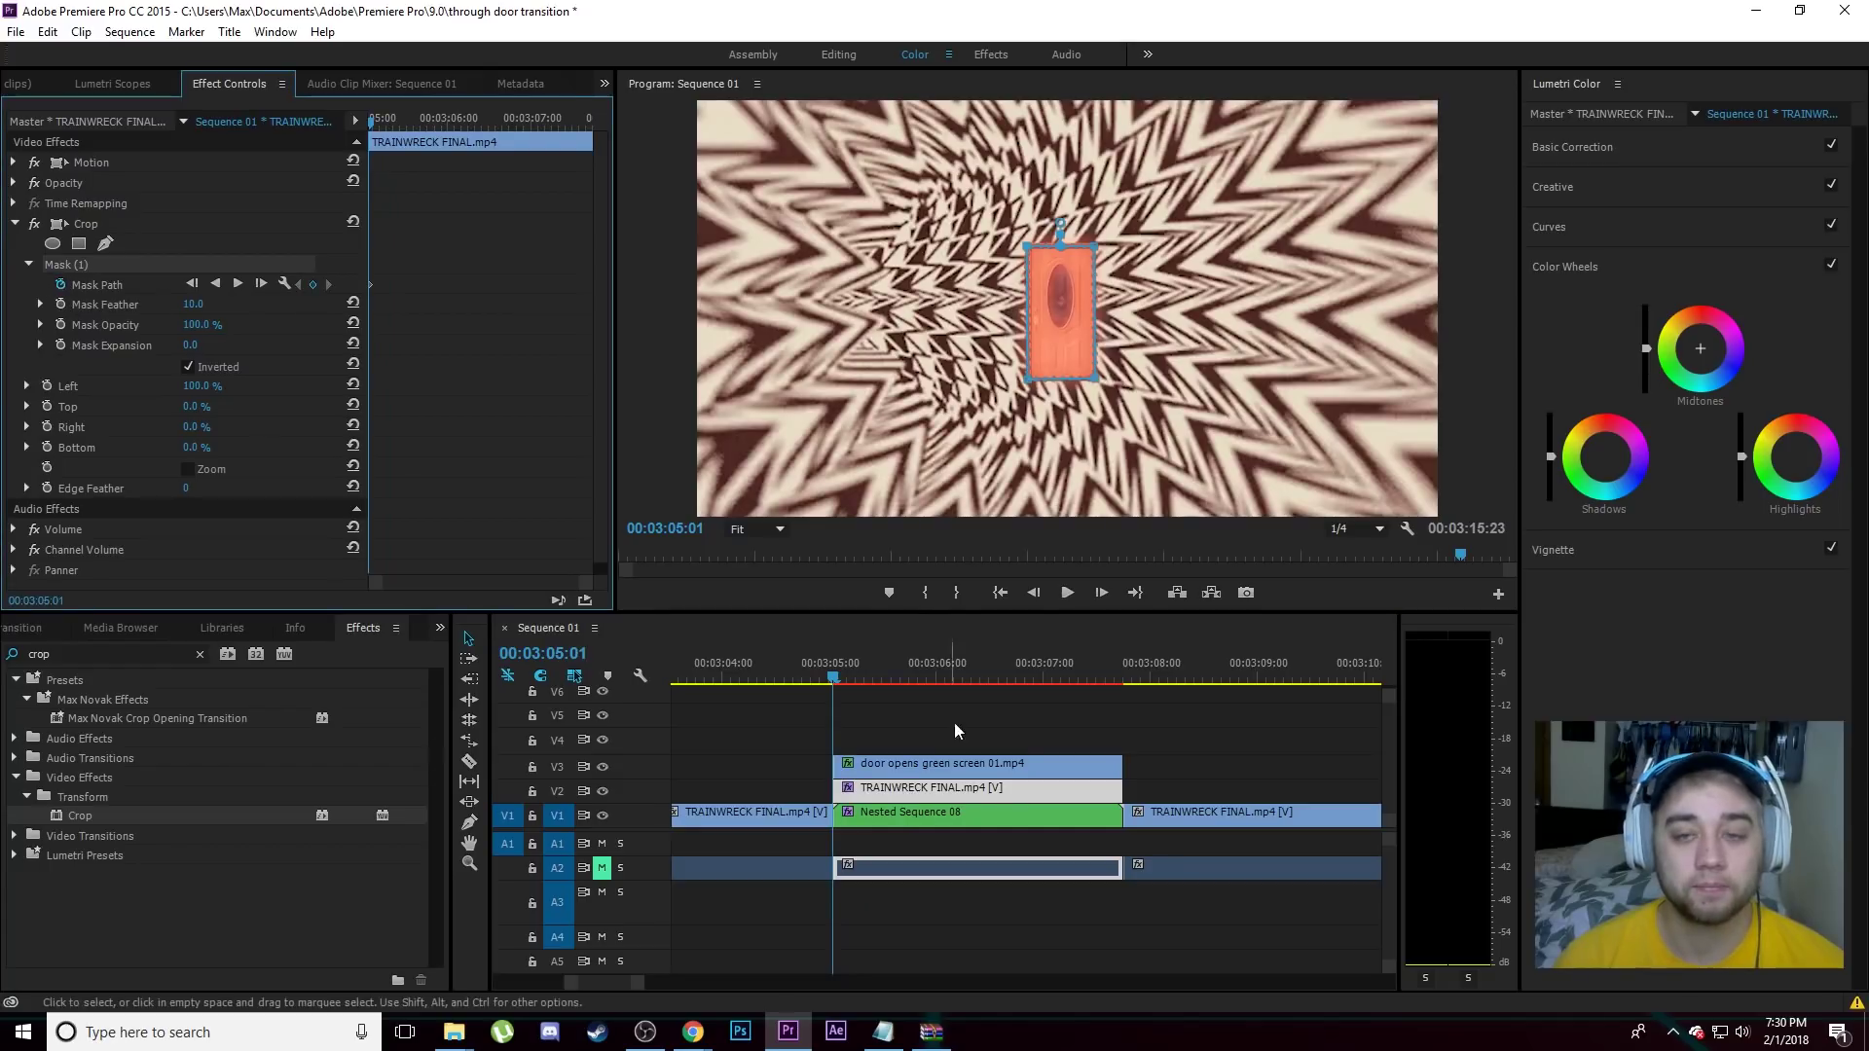
left_click_drag(834, 677, 1114, 688)
key("Right")
left_click_drag(1095, 246, 1136, 138)
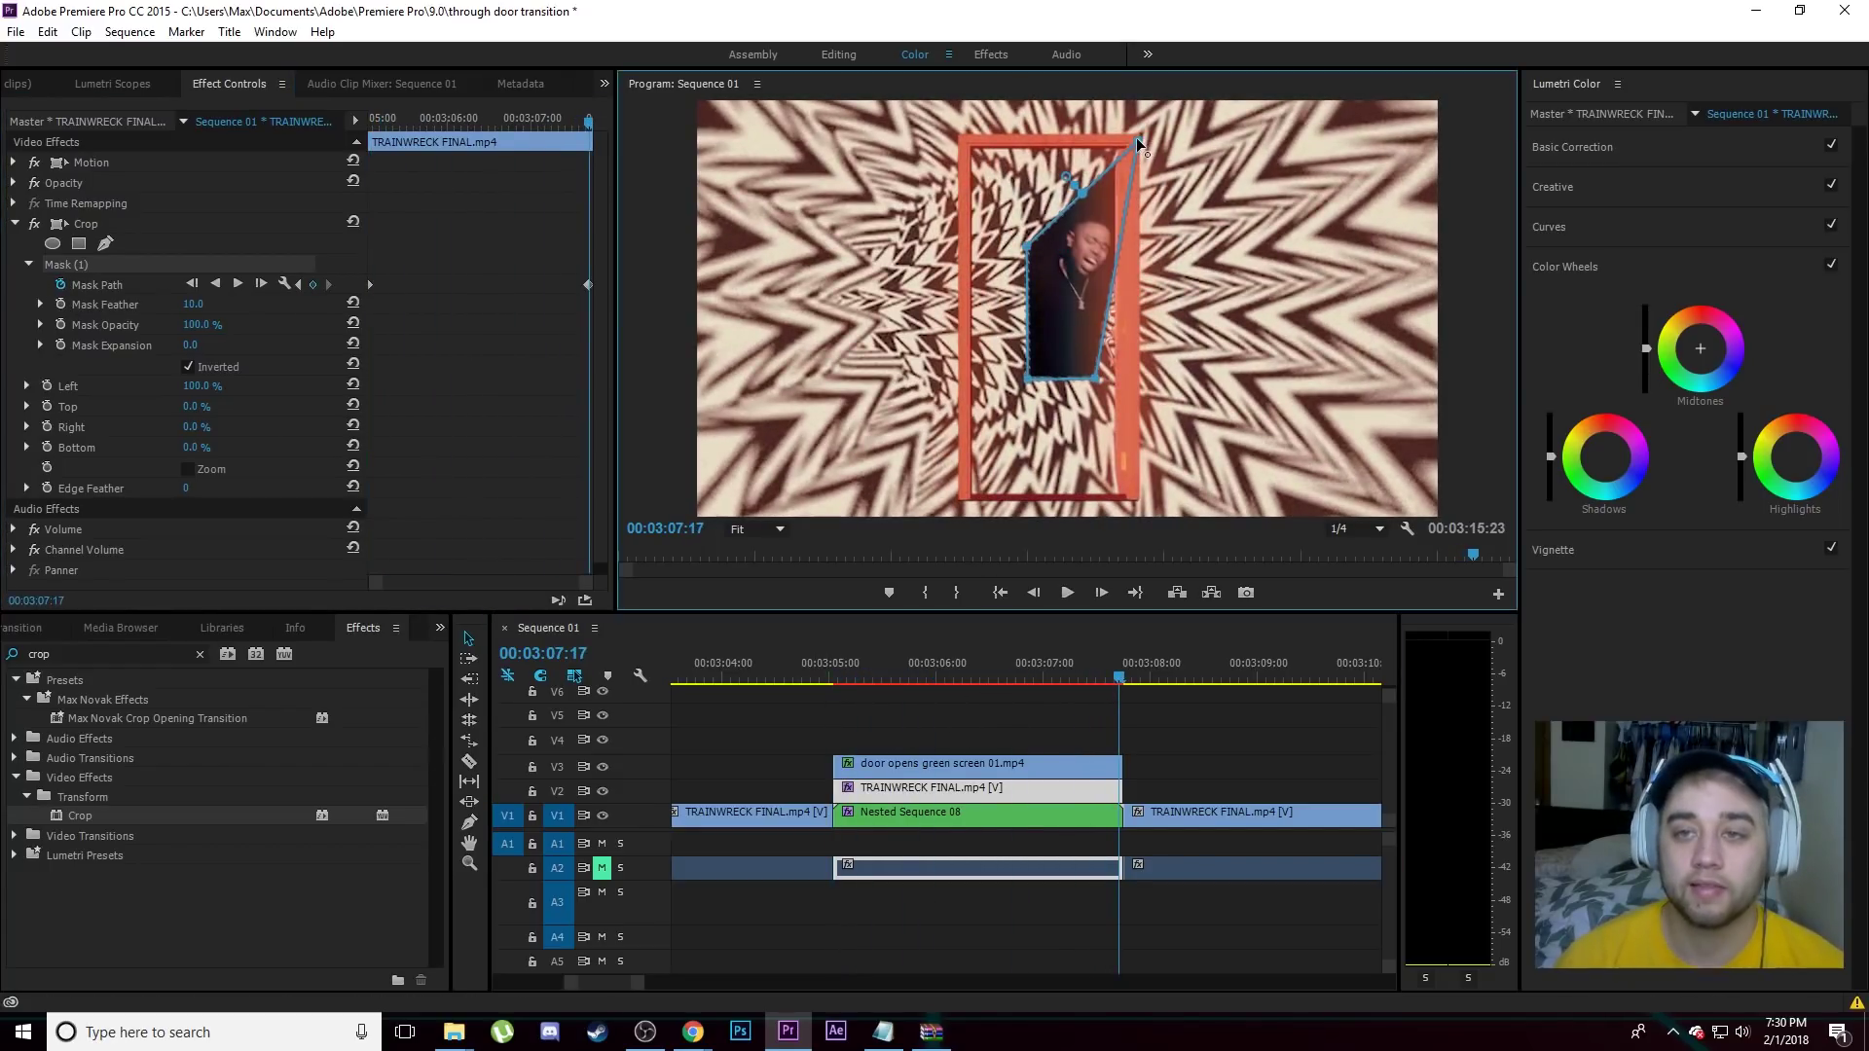
left_click_drag(989, 204, 962, 141)
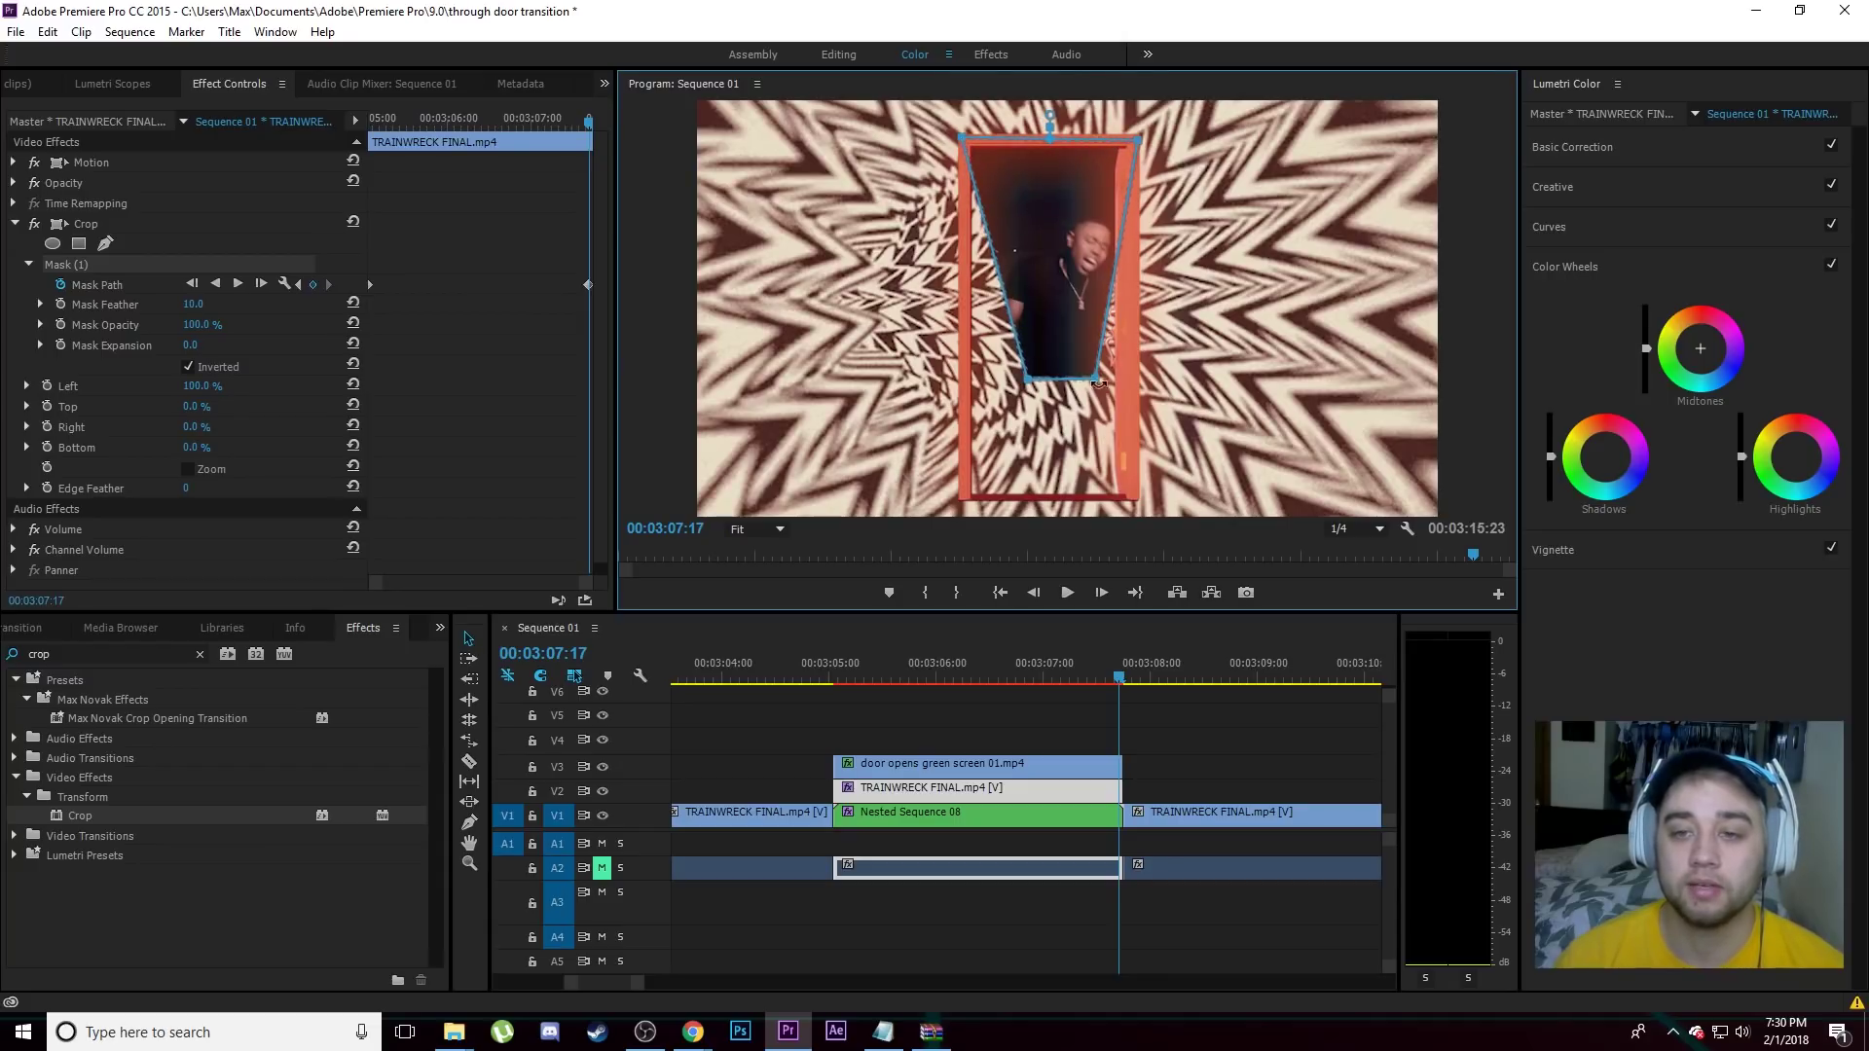
left_click_drag(1125, 465, 1135, 499)
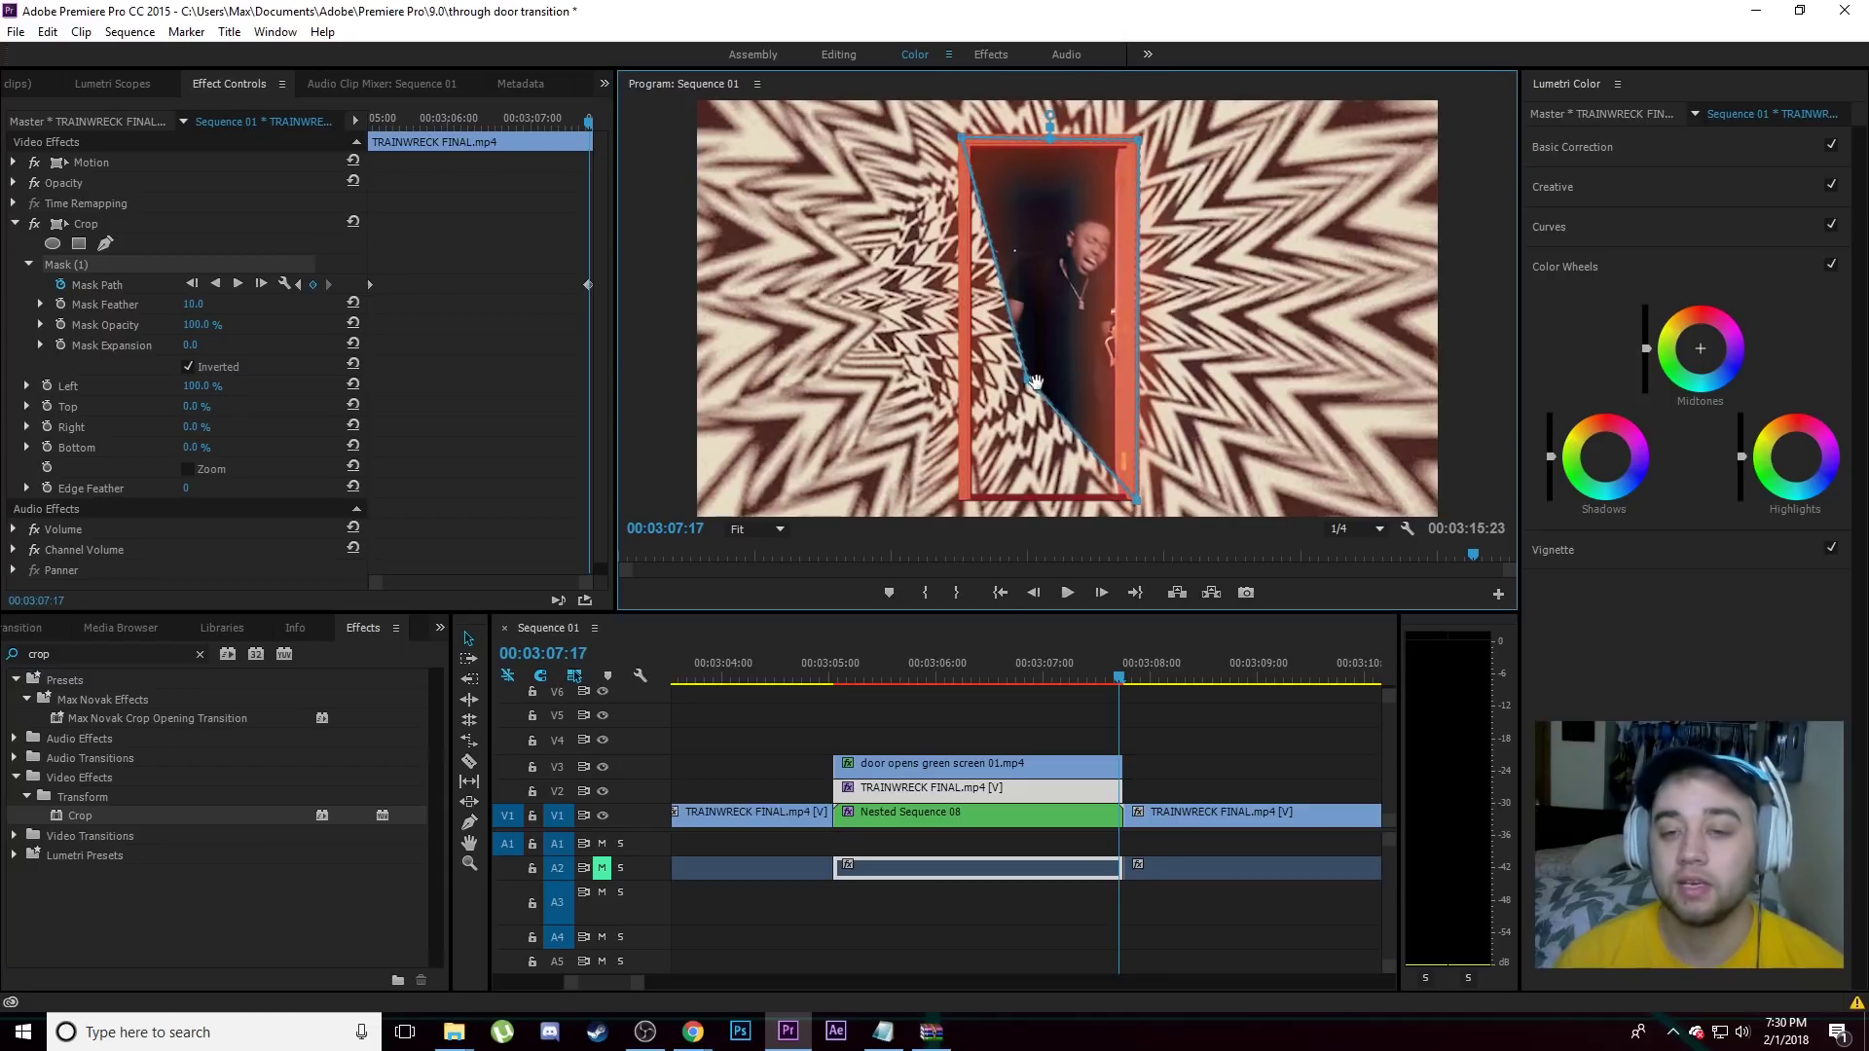
left_click_drag(1029, 380, 963, 493)
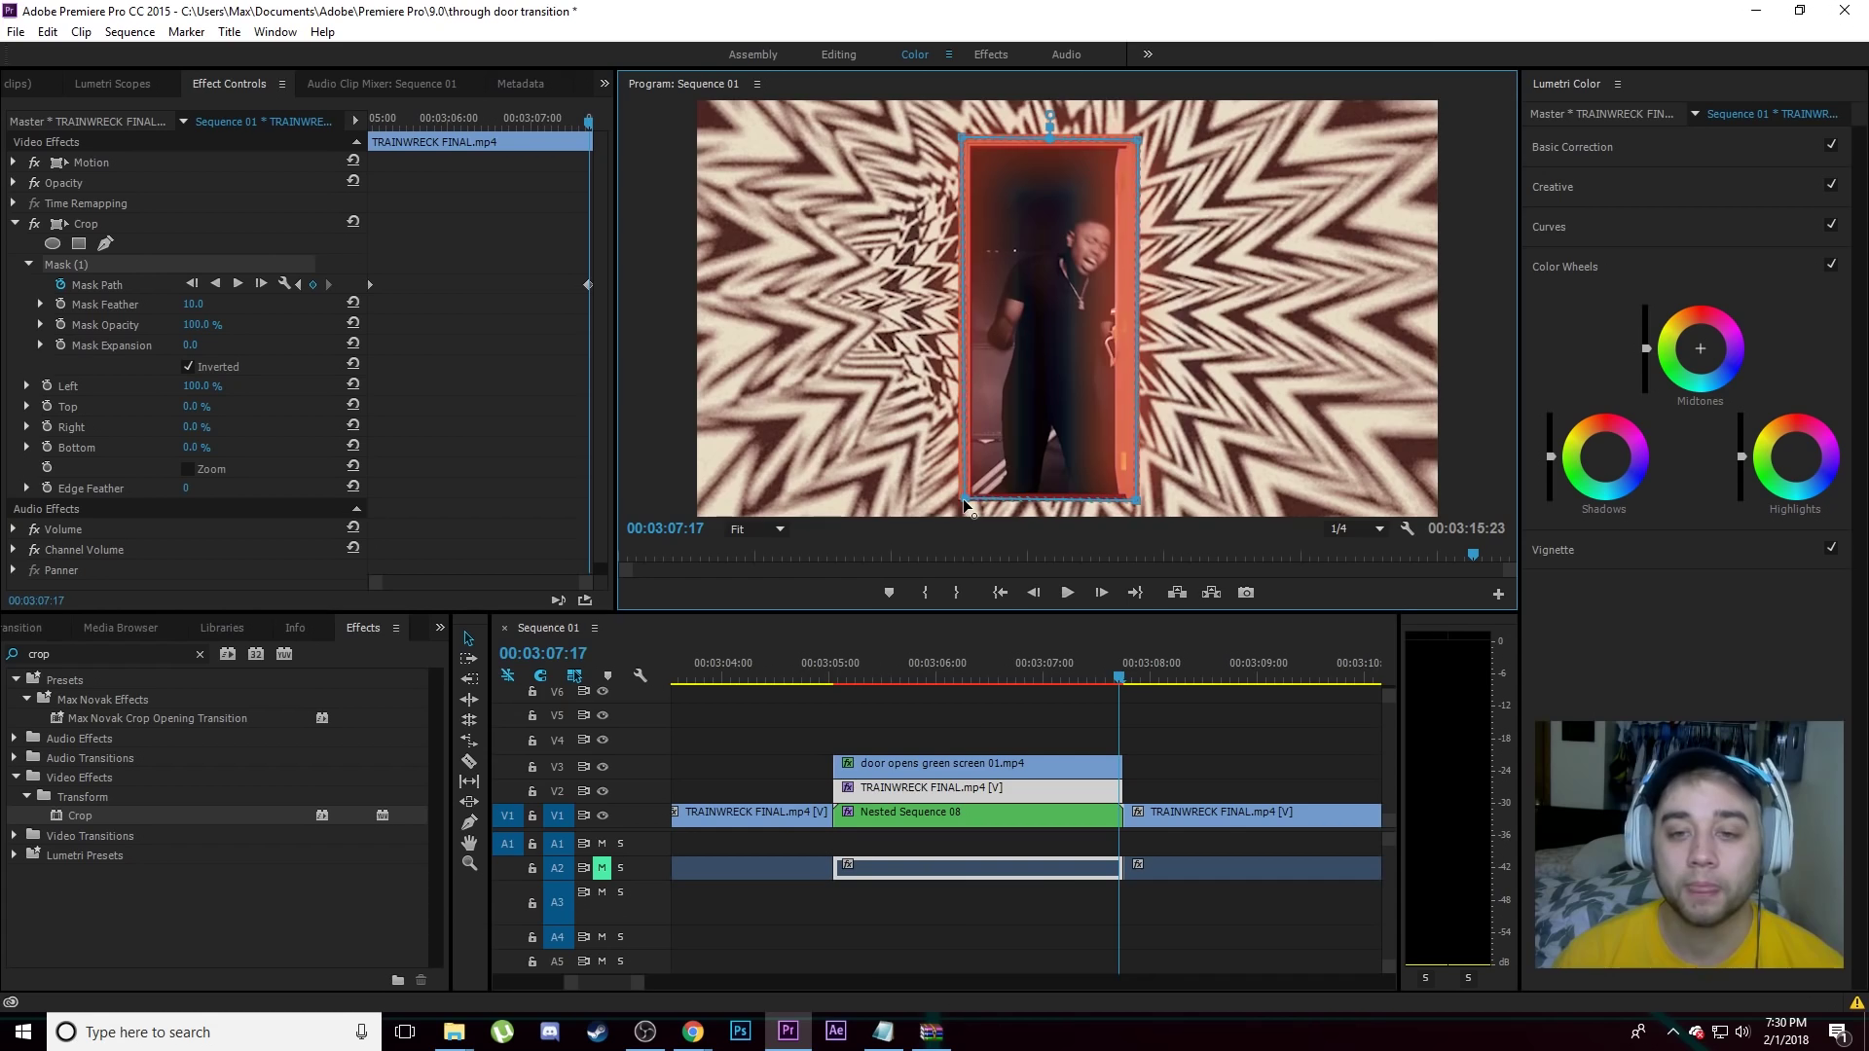
Play the section from near the door clip's start to check that the mask follows the growing door.
left_click_drag(1120, 674, 866, 701)
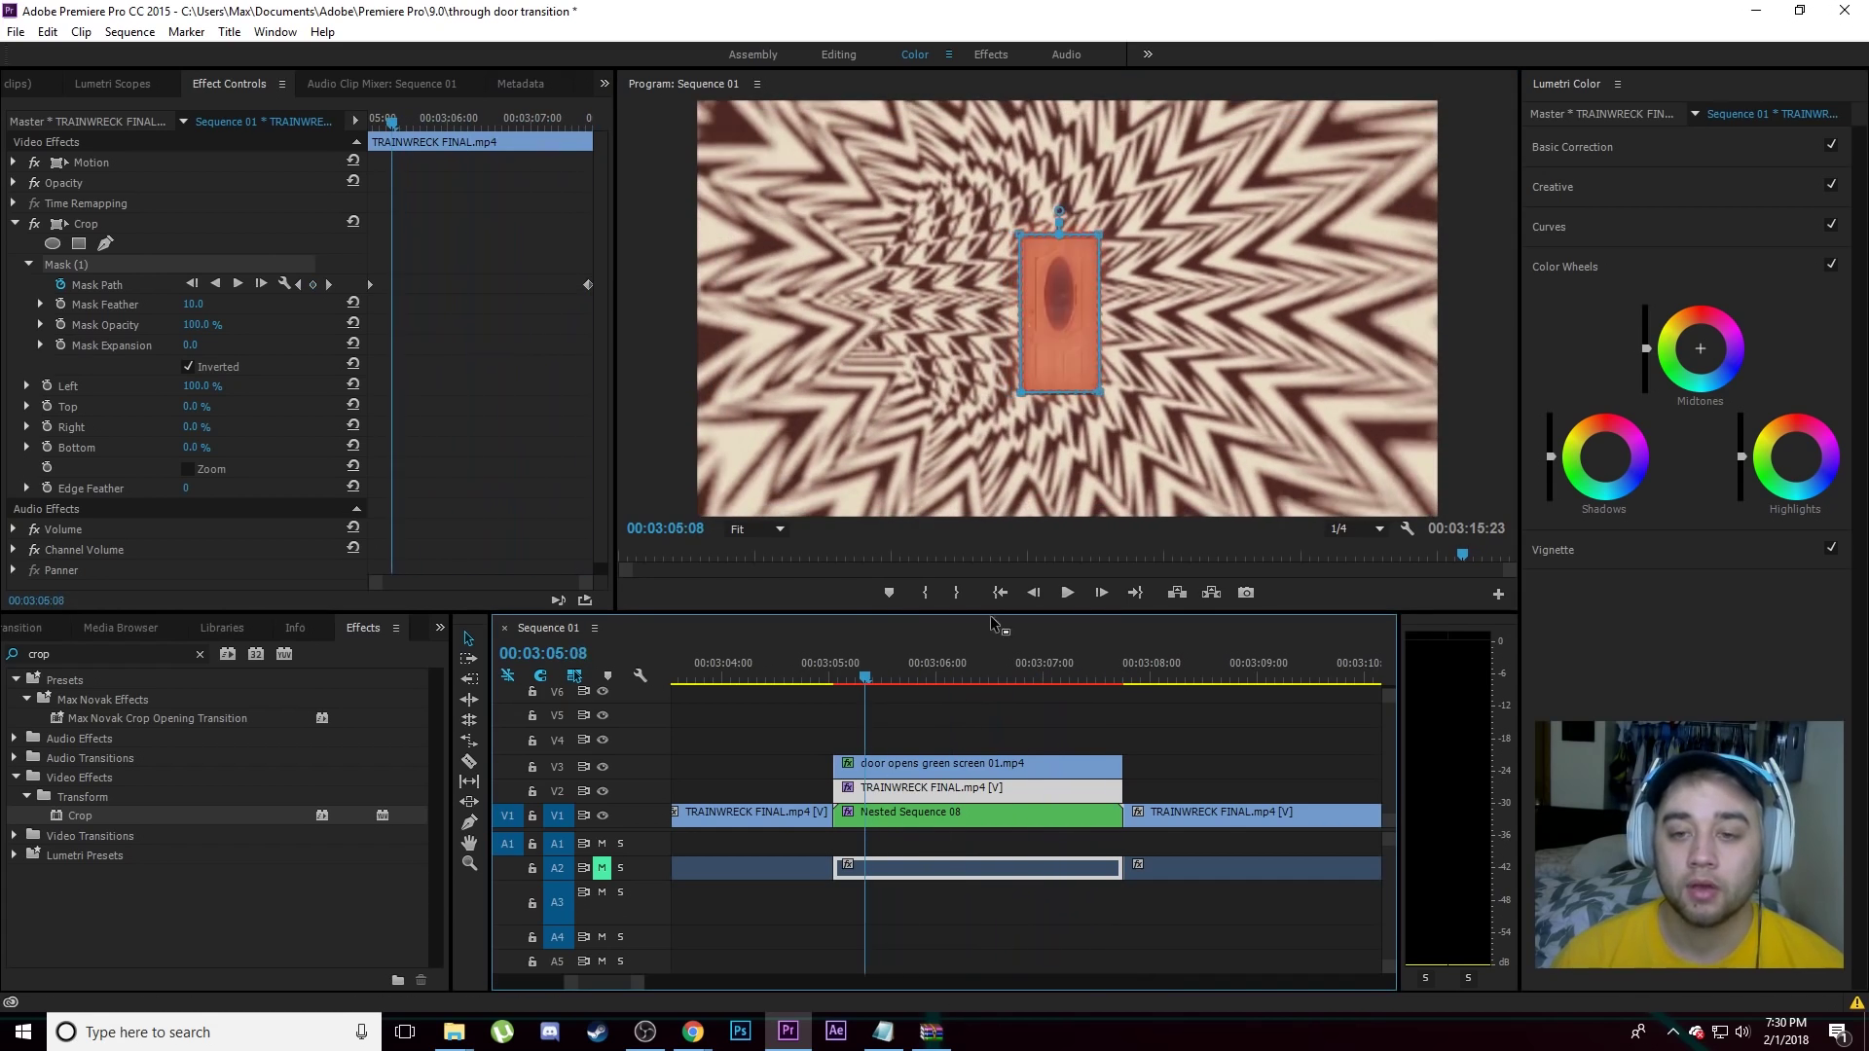
left_click(1065, 592)
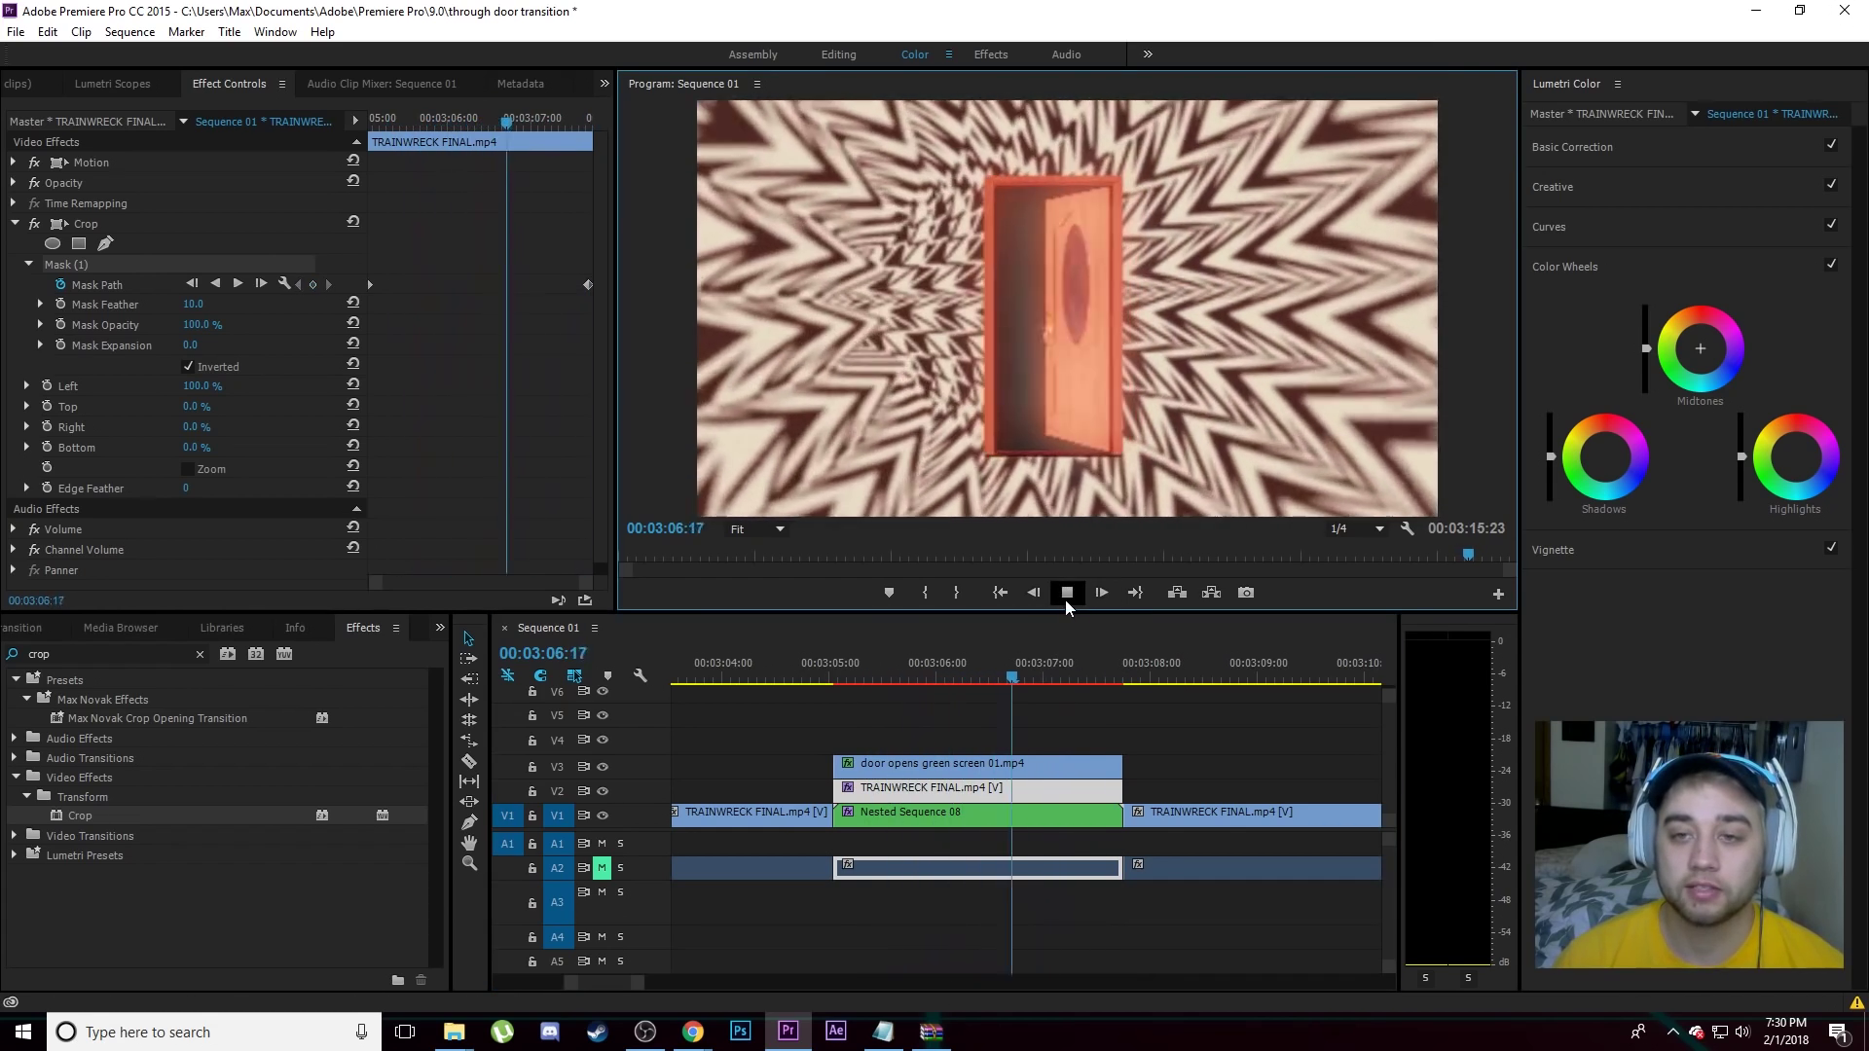
left_click(1065, 593)
left_click(1077, 706)
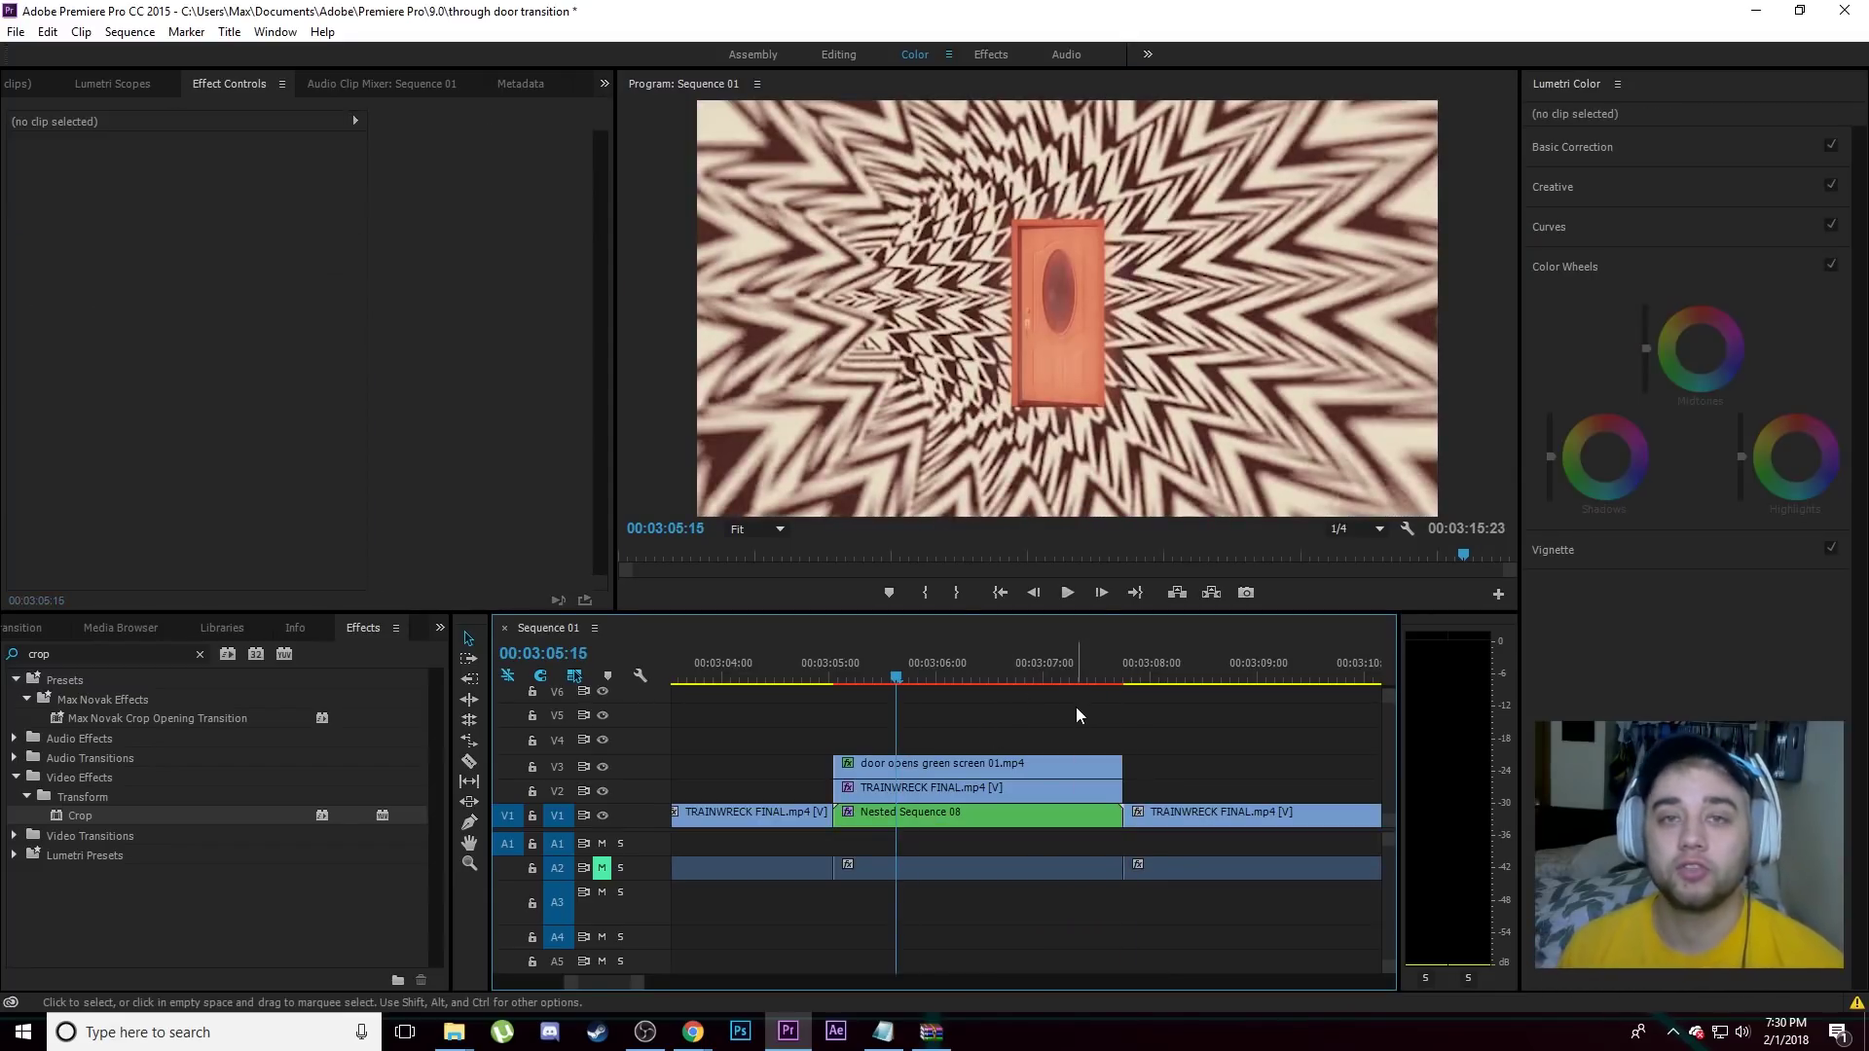
Search the effects for "transition" and look through the Max Novak Transitions Pack v1 presets.
left_click(867, 690)
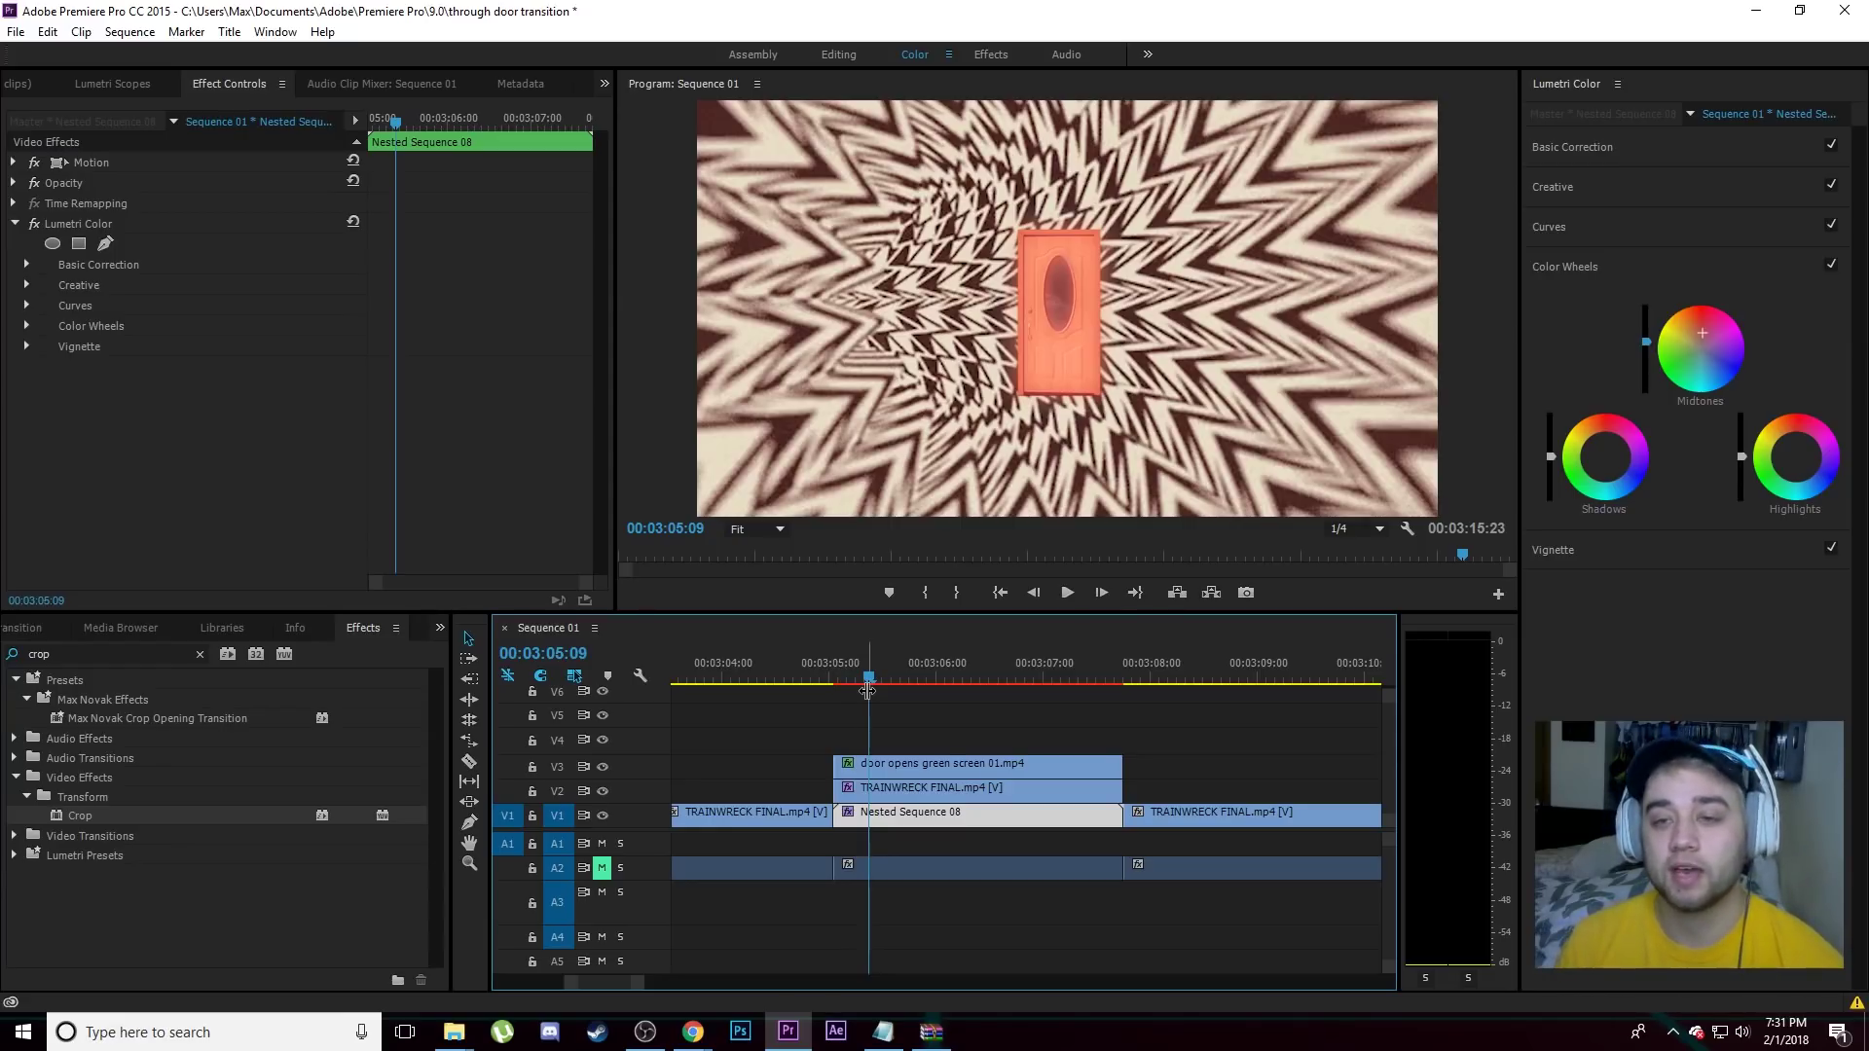
left_click_drag(867, 678, 833, 678)
key("=")
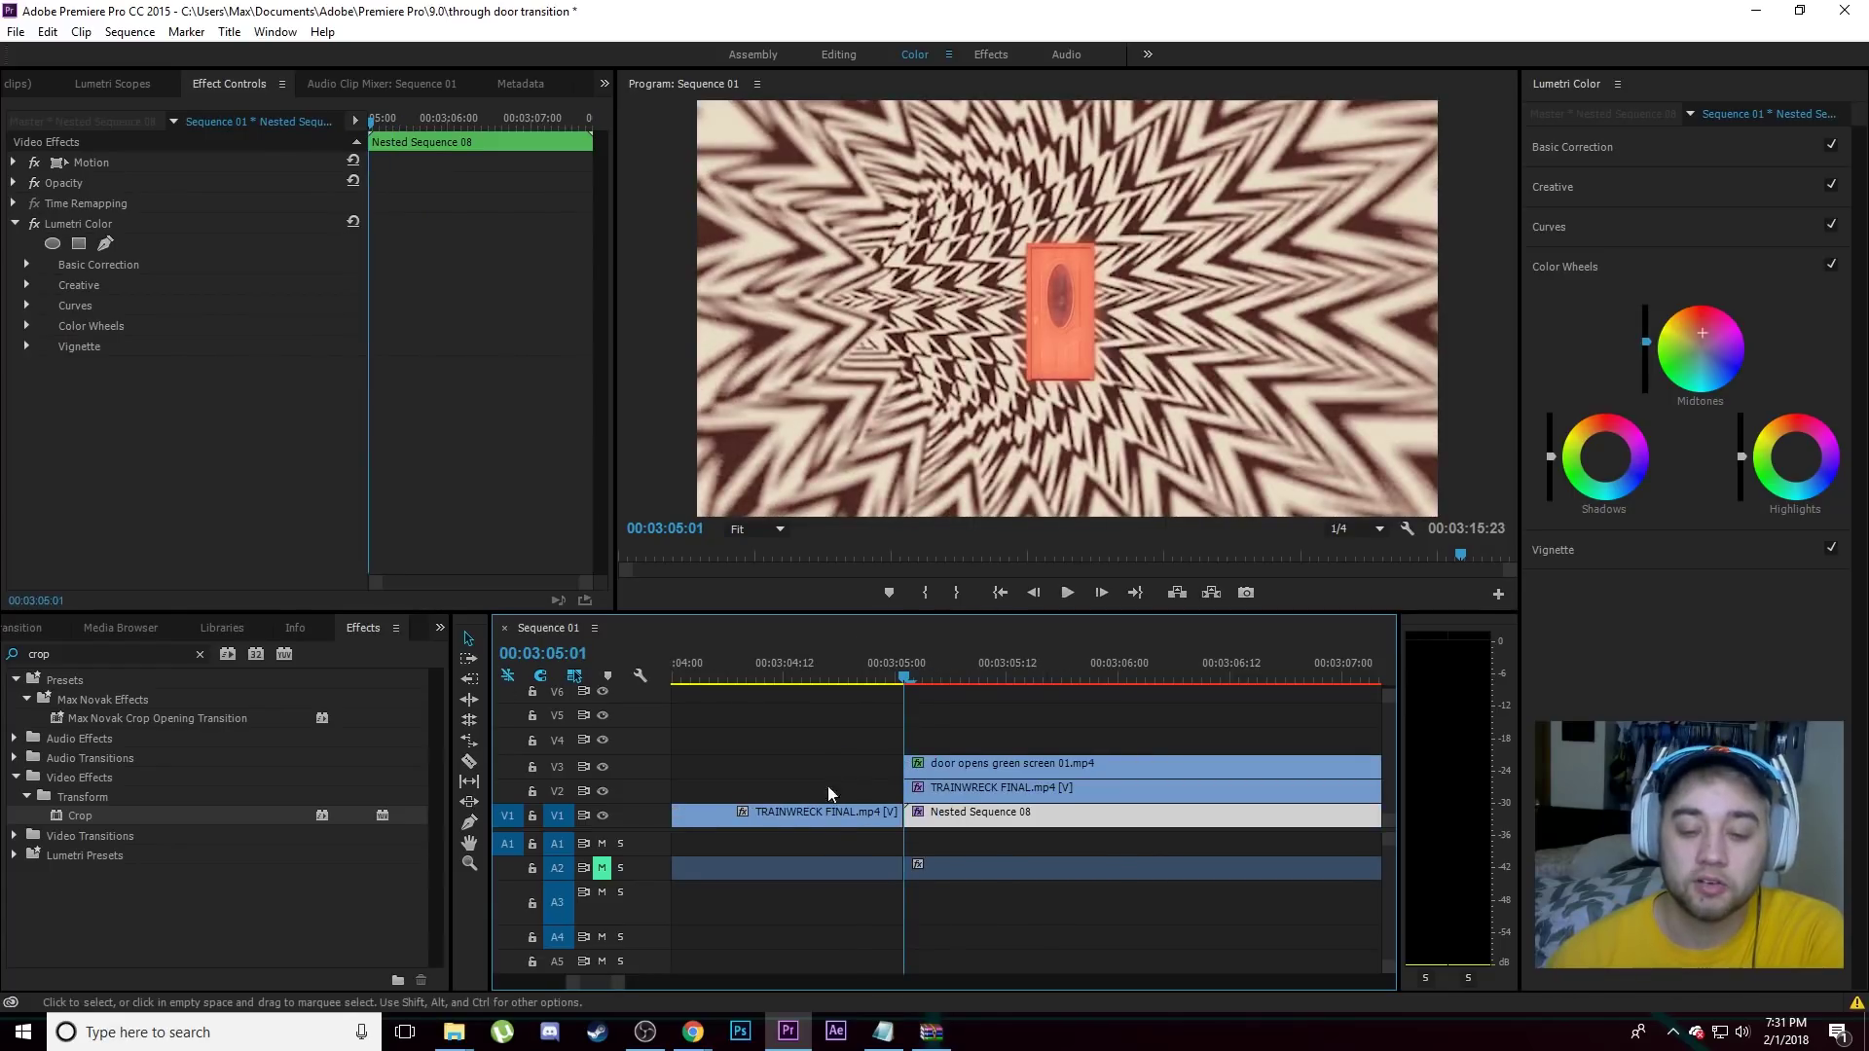
left_click(199, 654)
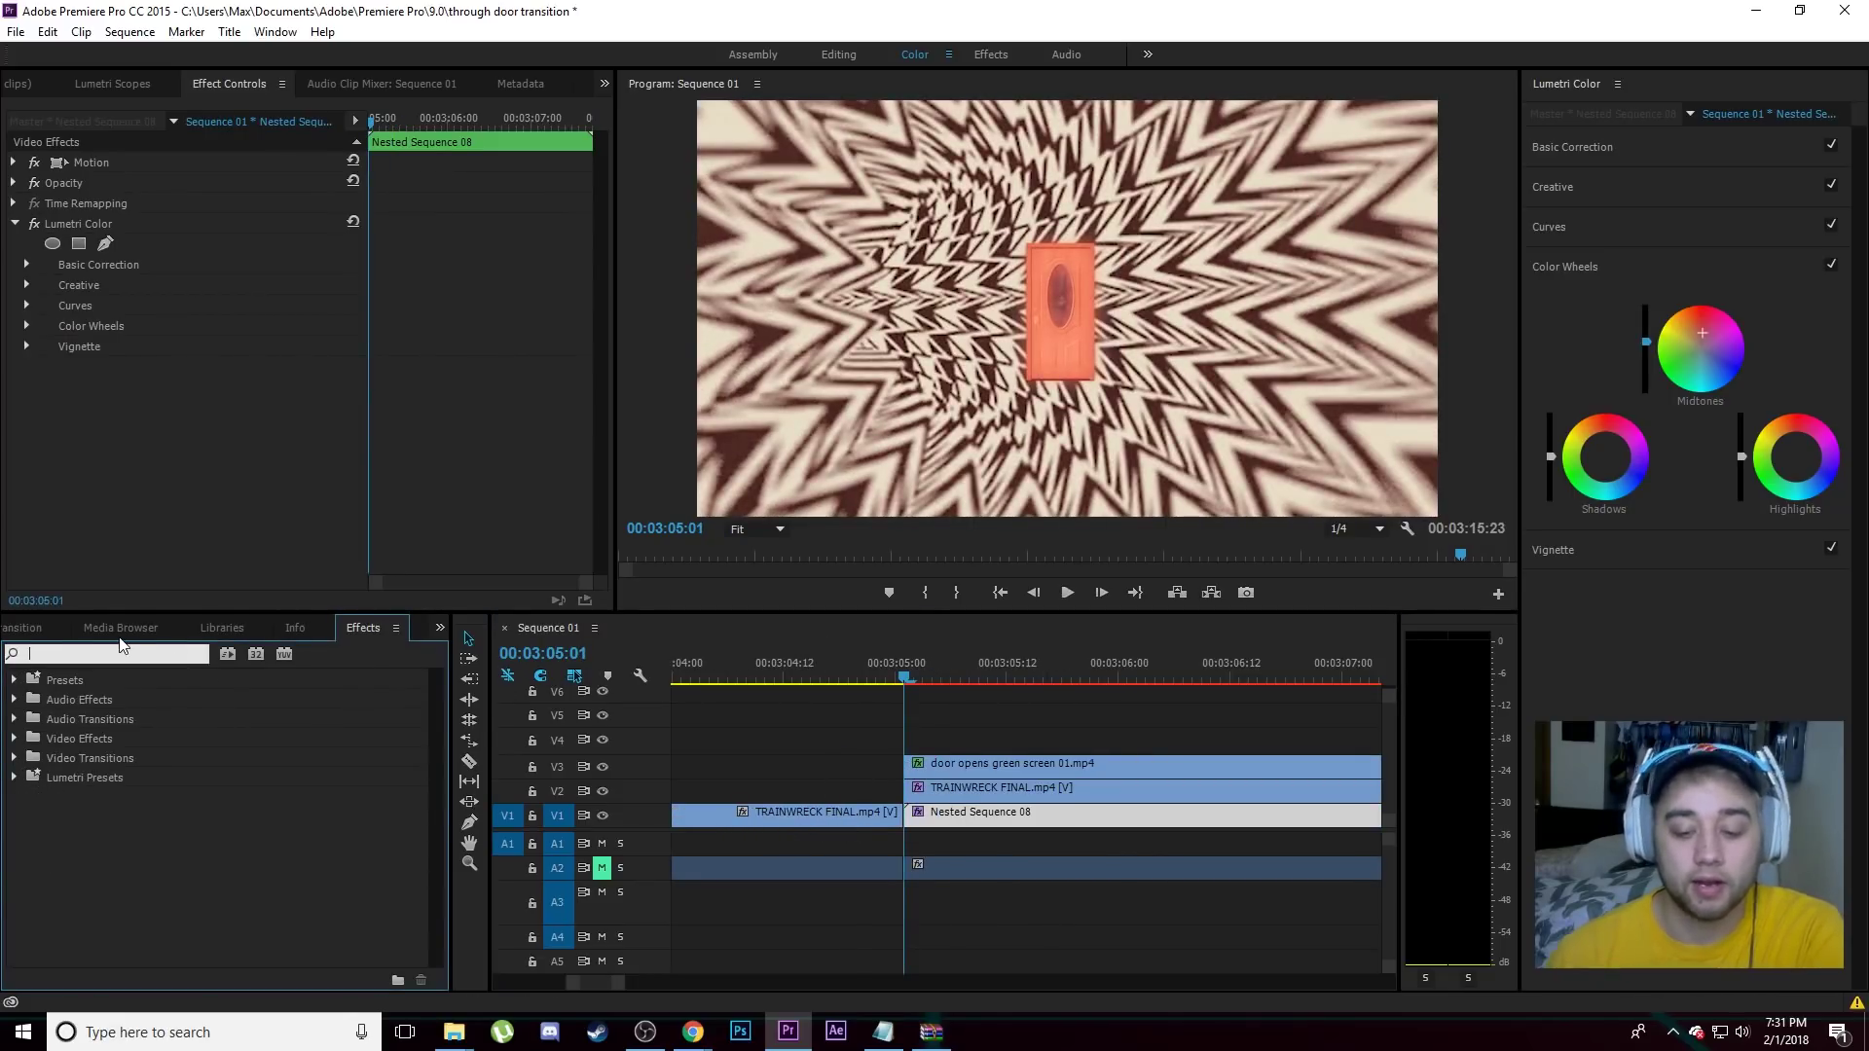
type("transition")
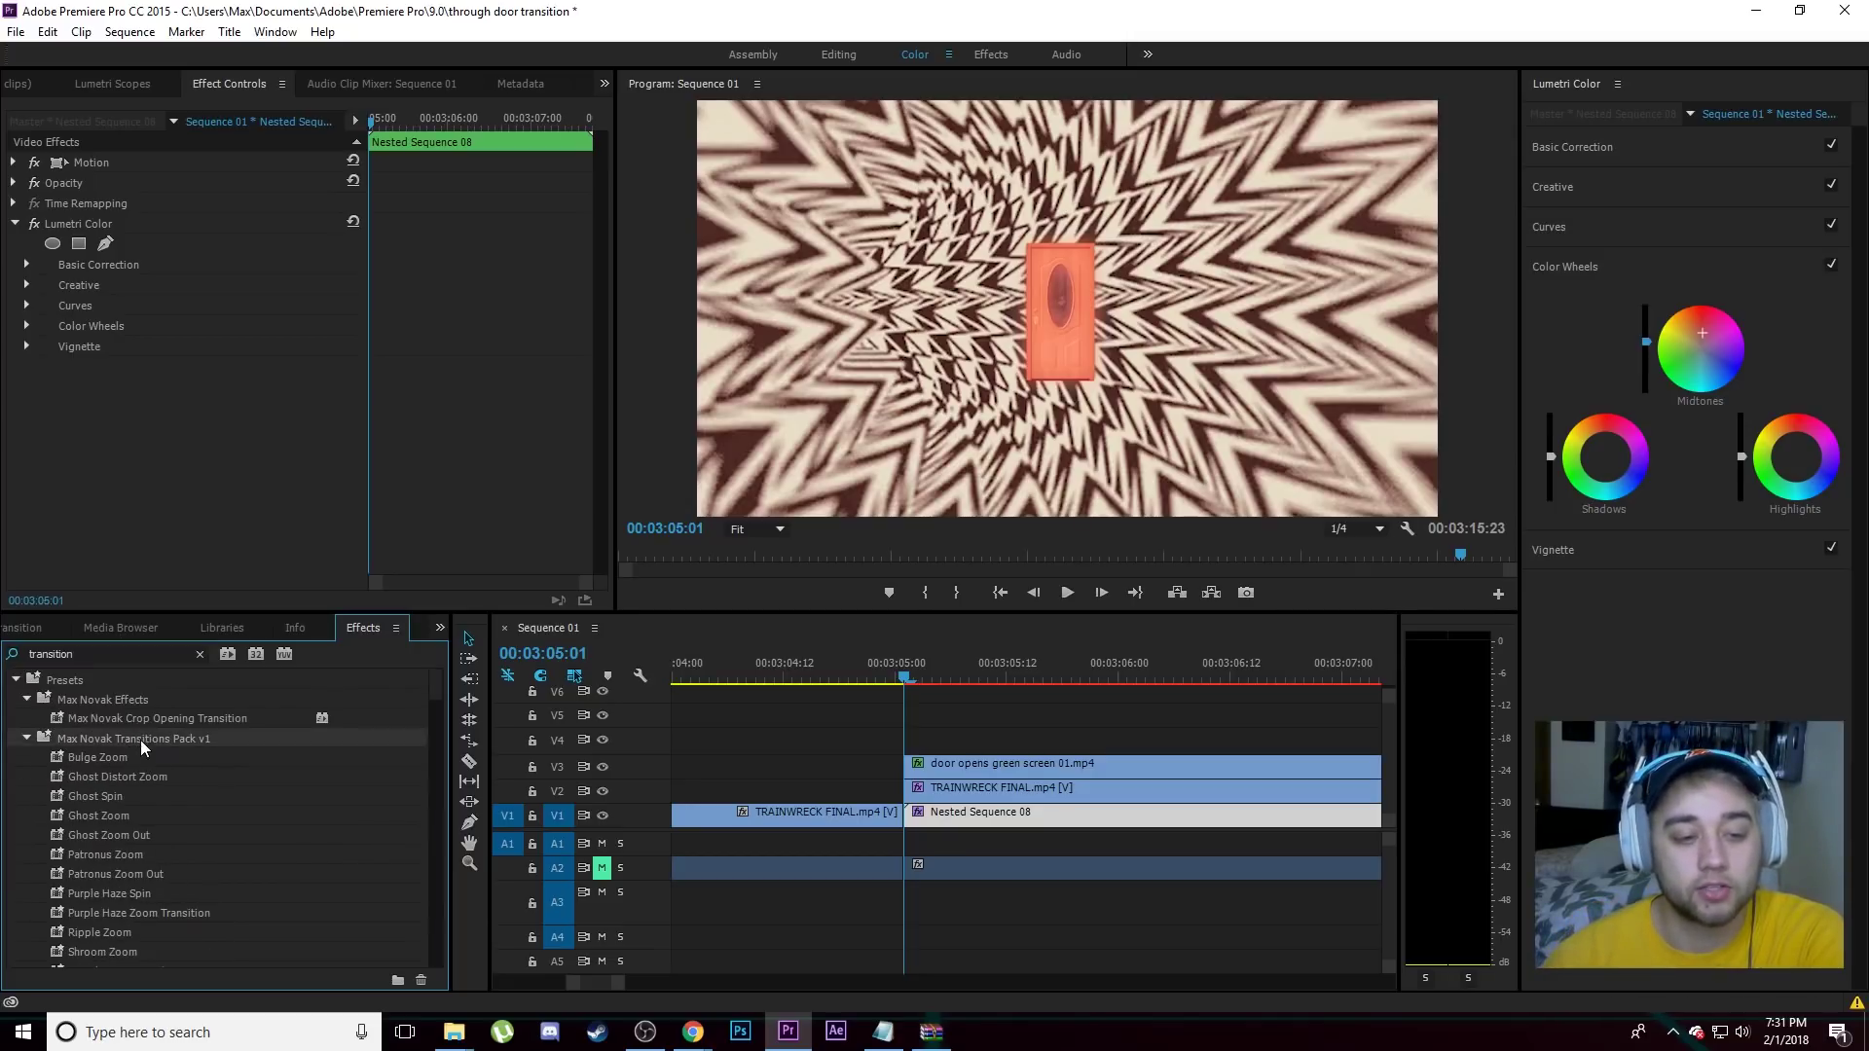
scroll(160, 820, "down", 3)
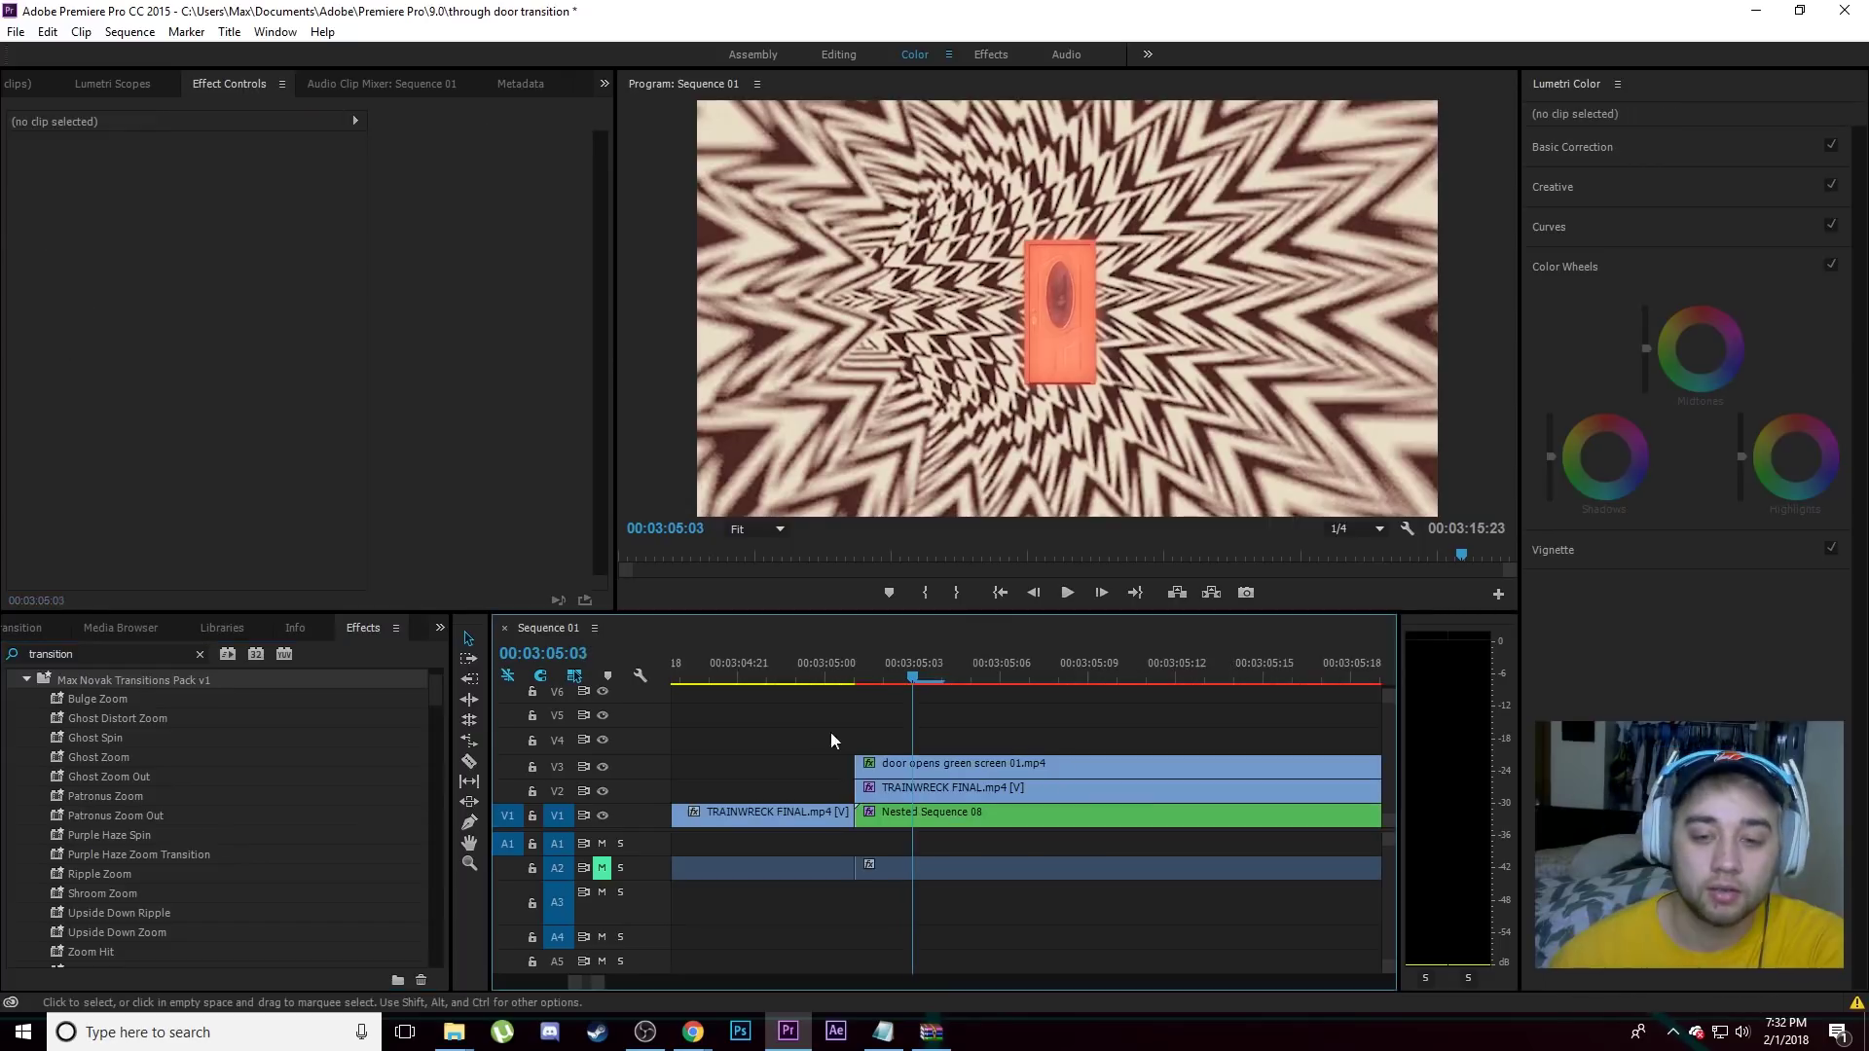
Split the nested pattern clip on V1 five frames after its start, at 00:03:05:06.
left_click_drag(884, 676, 847, 686)
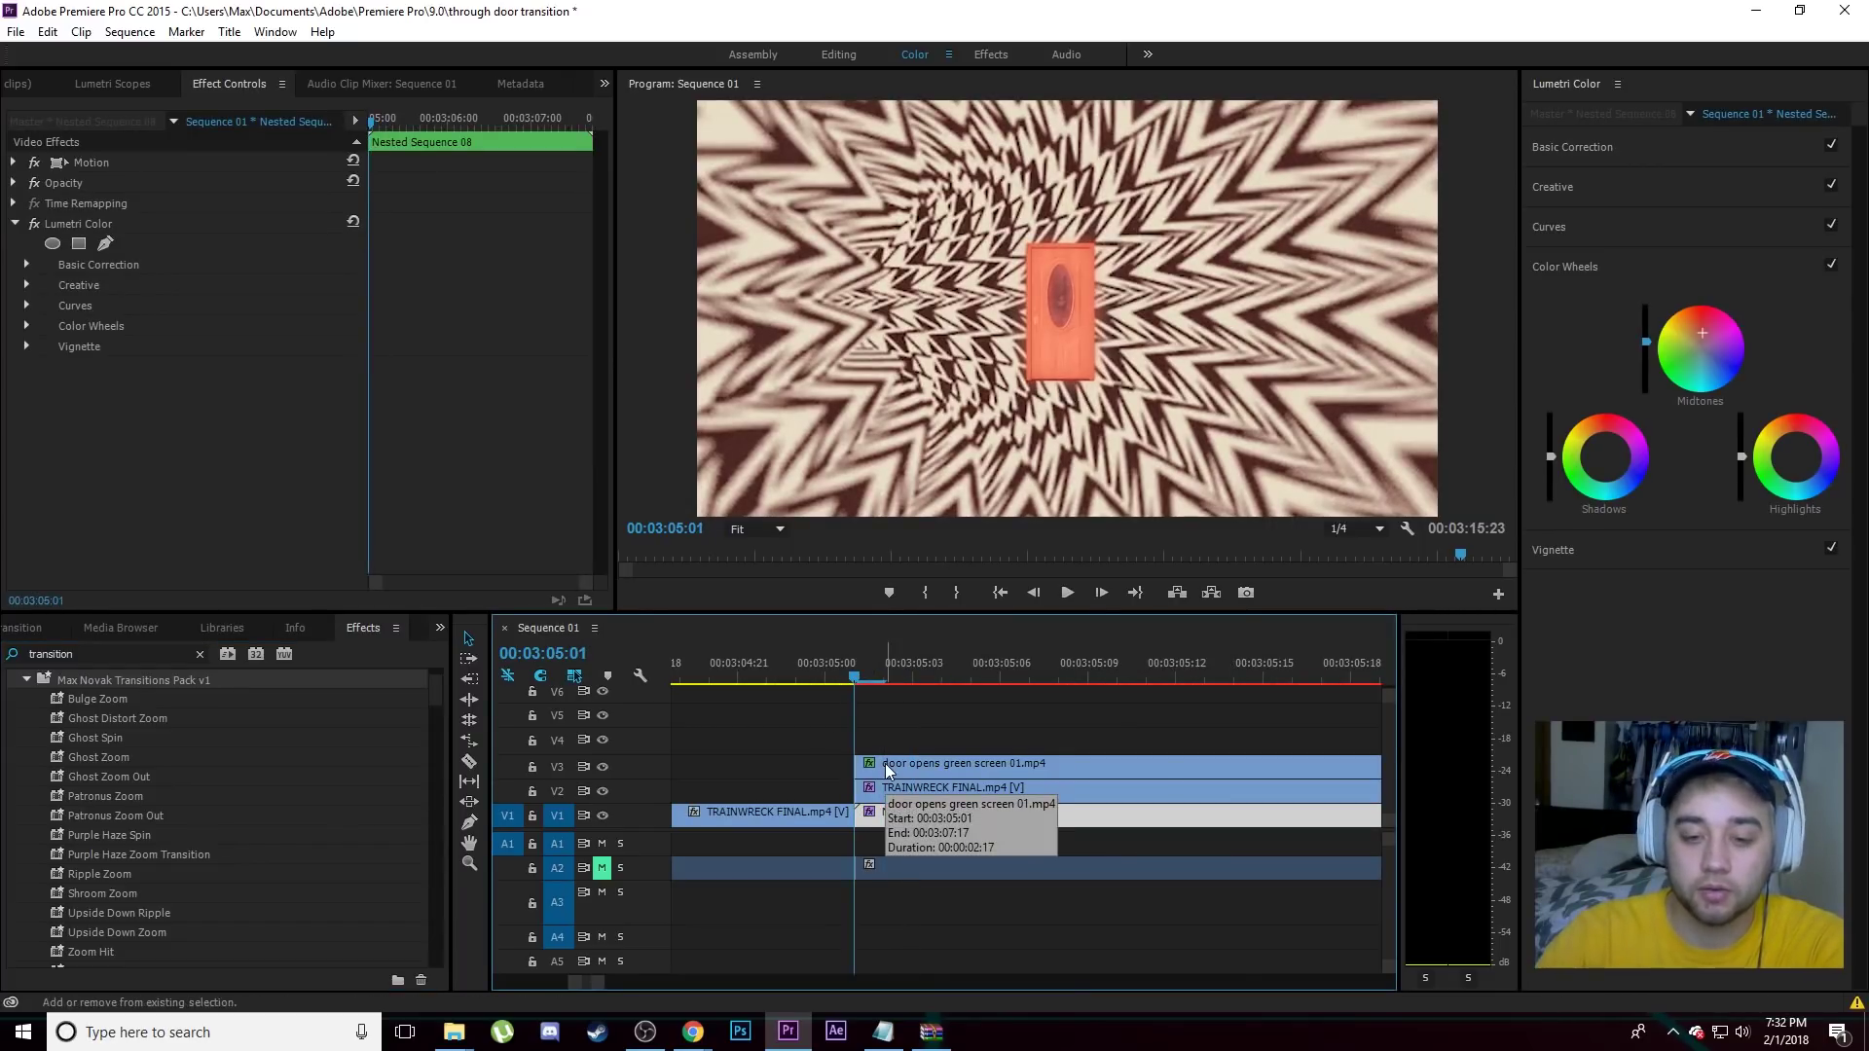
key("shift+Right")
key("ctrl+k")
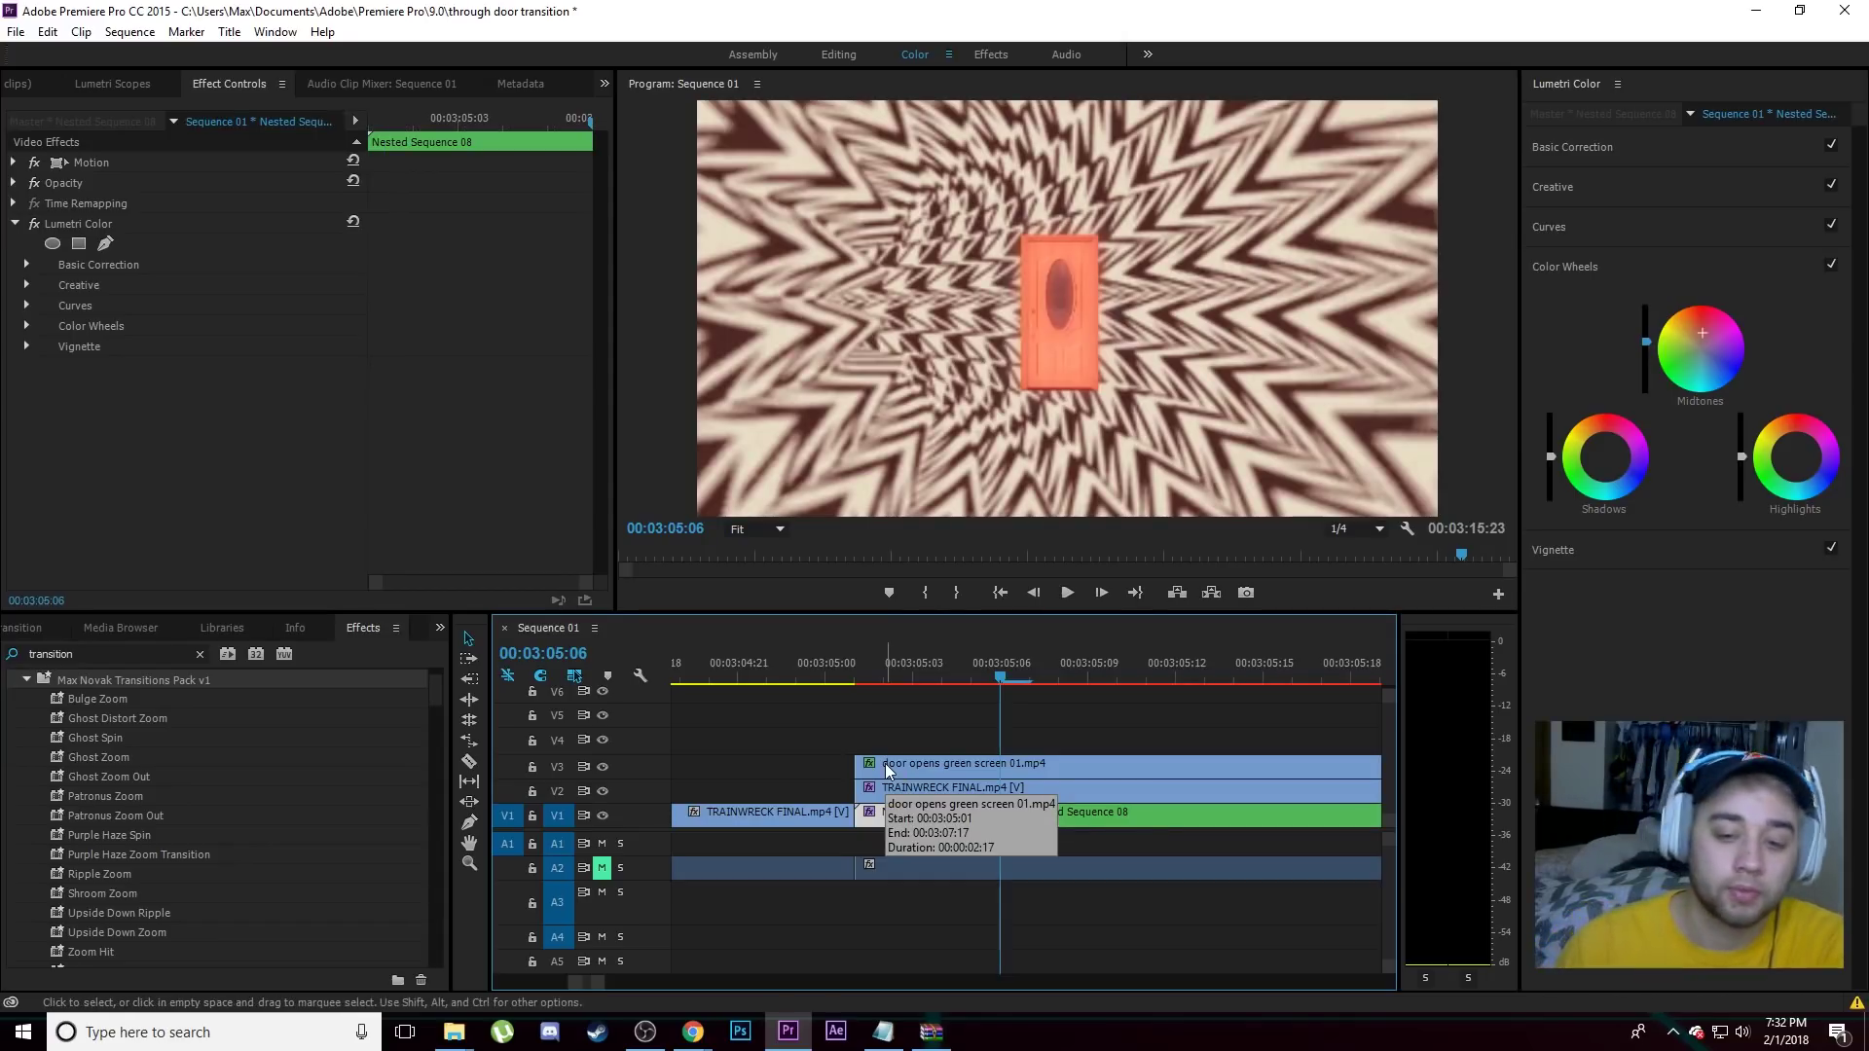
Split the first TRAINWRECK FINAL clip on V1 at 00:03:04:20 and remove the V2 clip's portion before 00:03:05:06.
key("shift+Left")
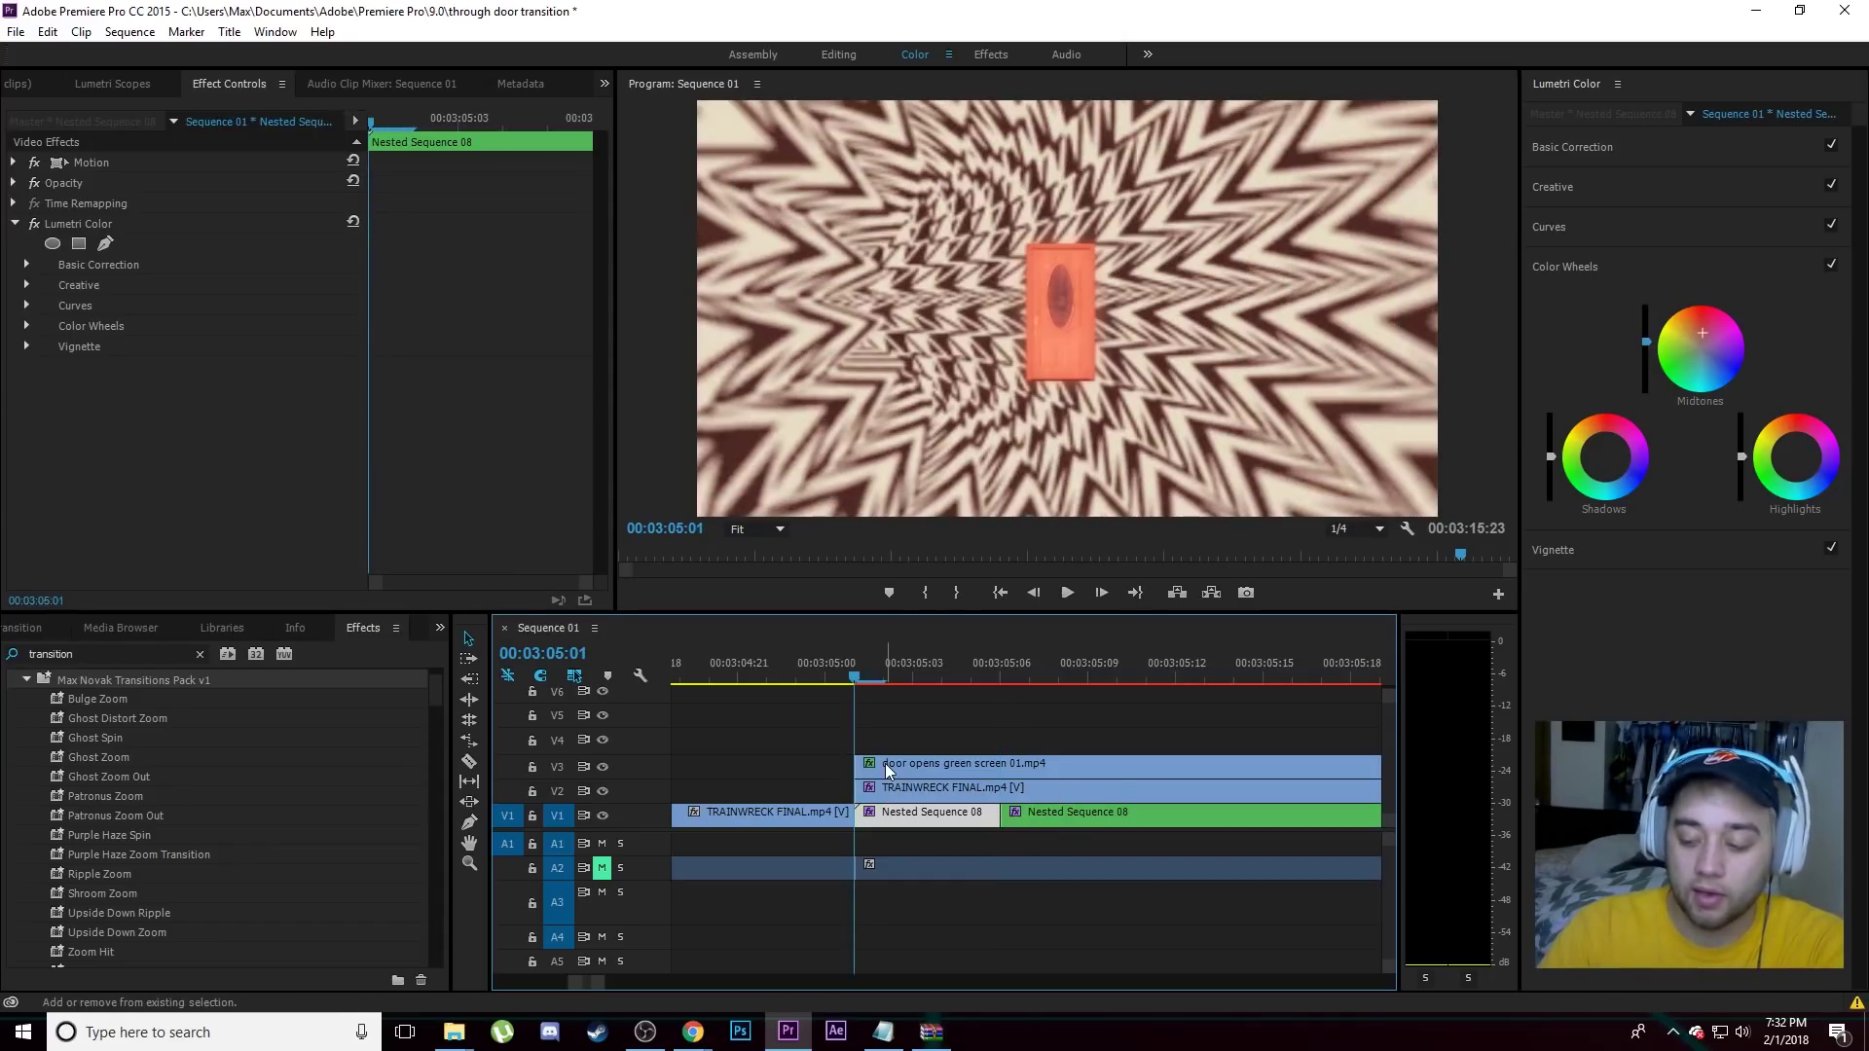
key("shift+Left")
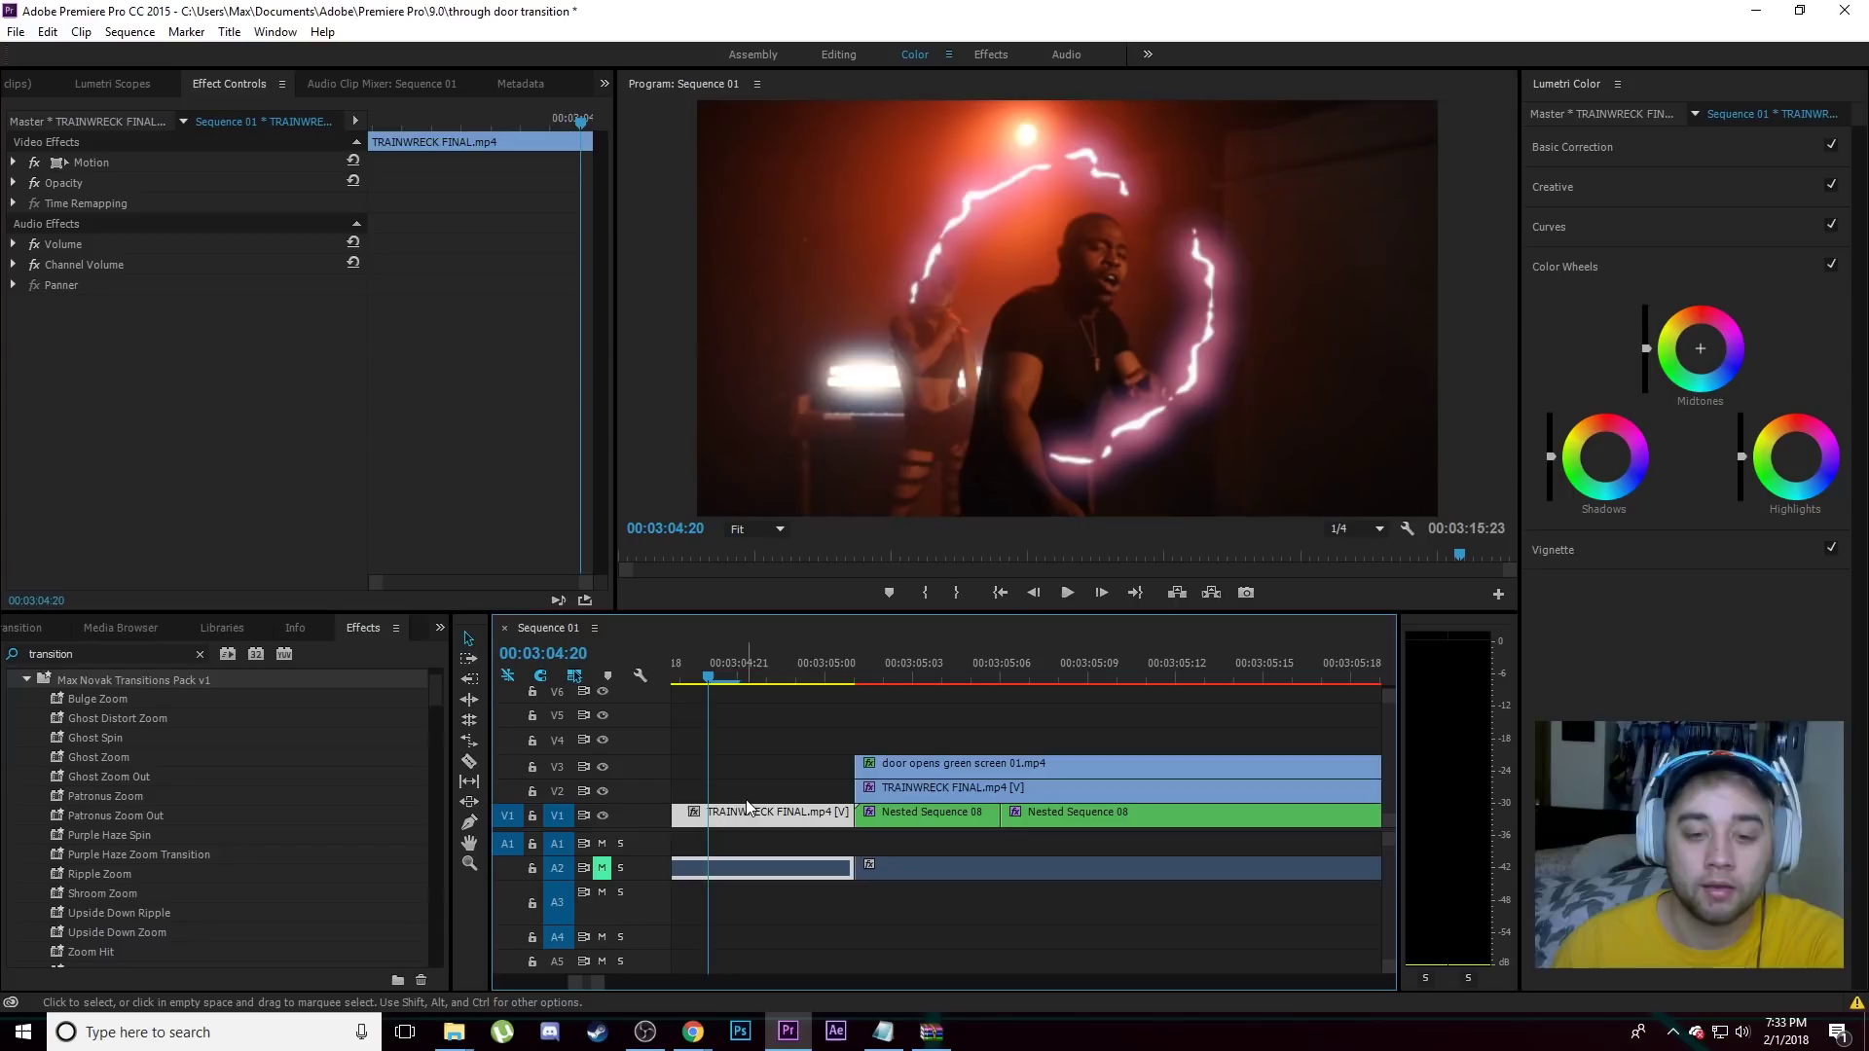
key("ctrl+k")
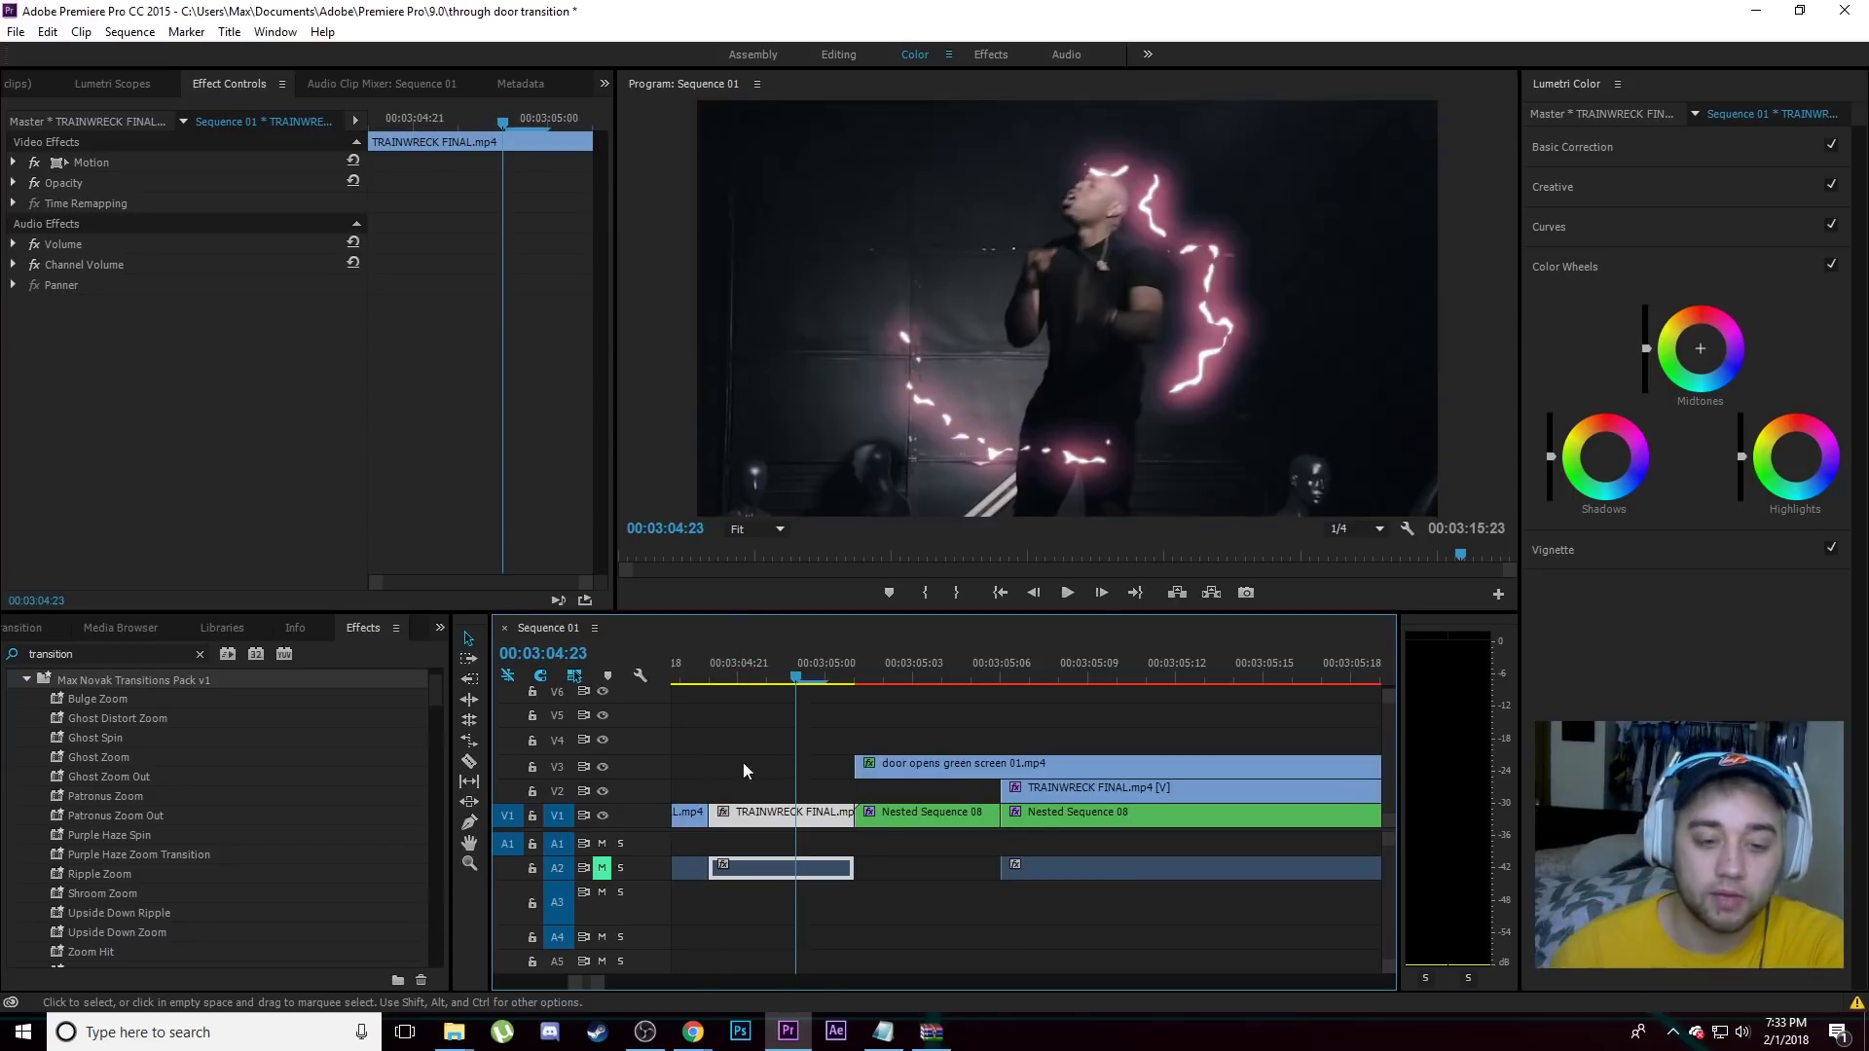
Split the door clip on V3 at 00:03:05:06, in line with the cut in the nested pattern.
left_click(469, 762)
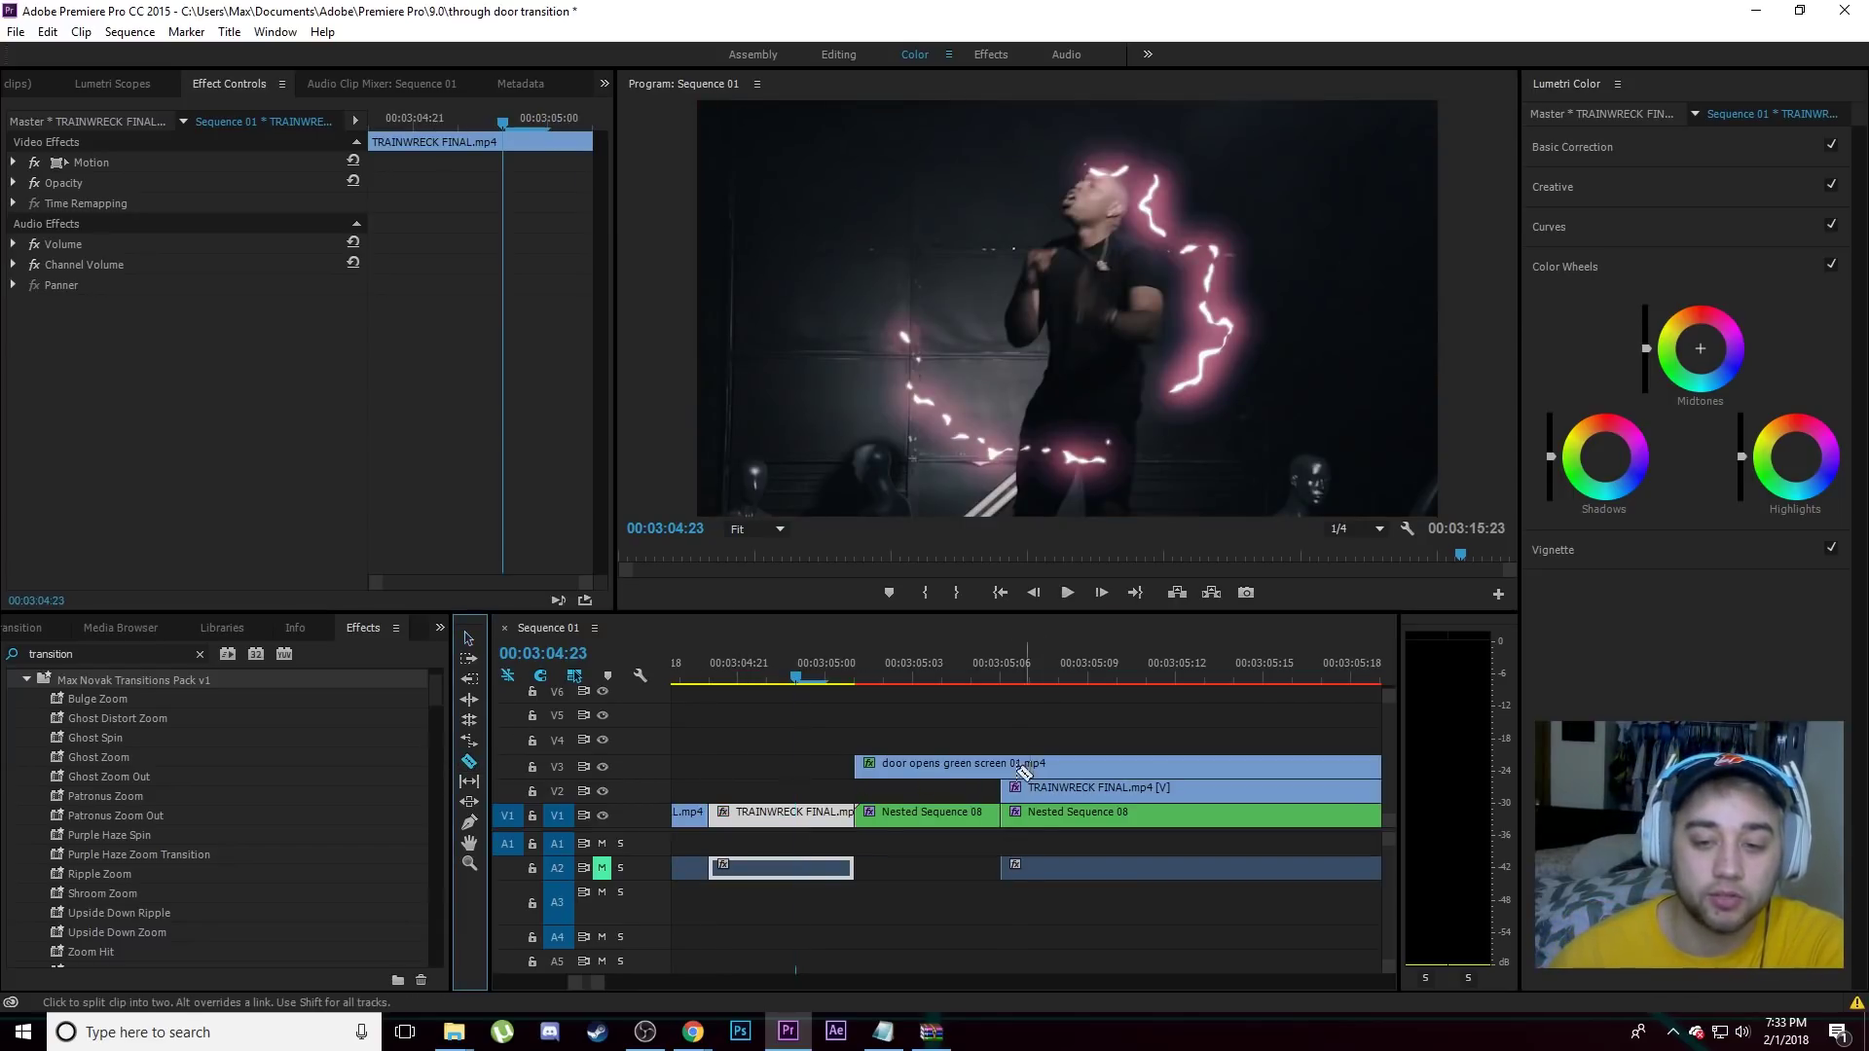
left_click(1001, 765)
left_click(469, 639)
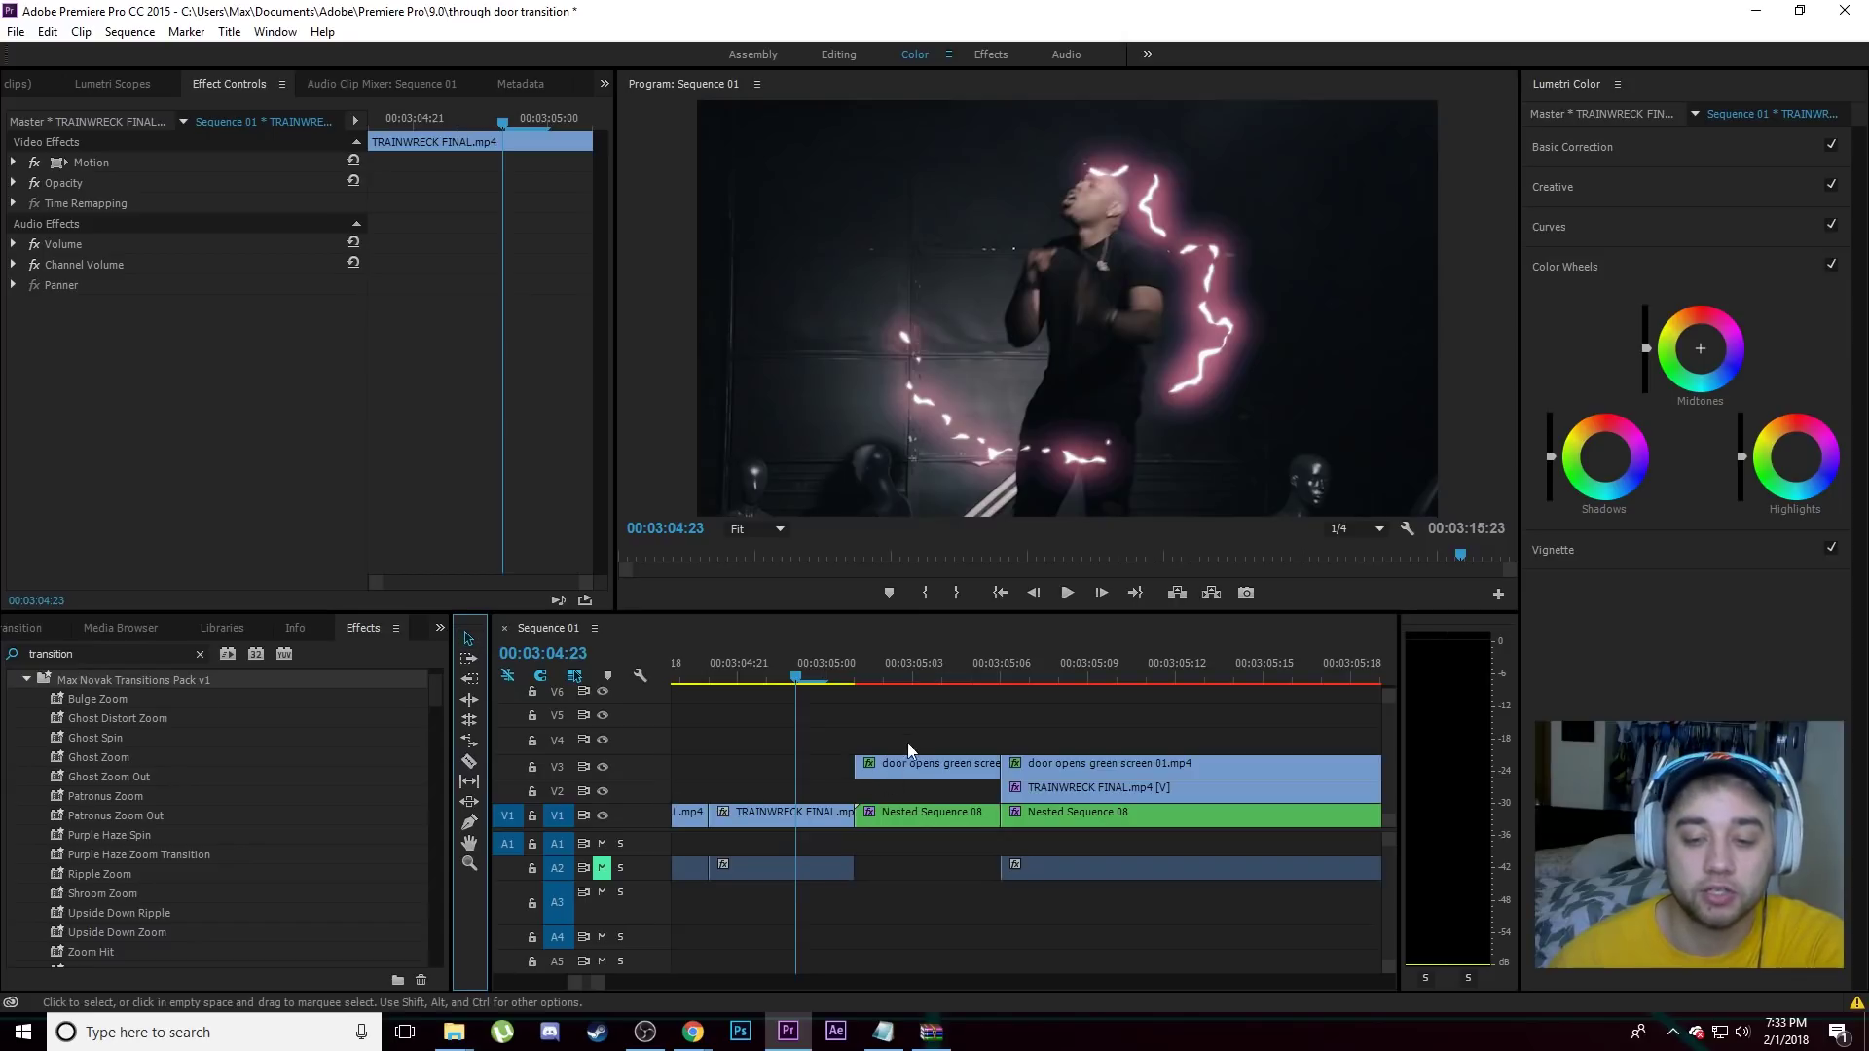
Nest the five-frame door piece on V3 together with the short pattern piece below it on V1.
left_click_drag(909, 745, 904, 872)
left_click_drag(905, 710, 916, 910)
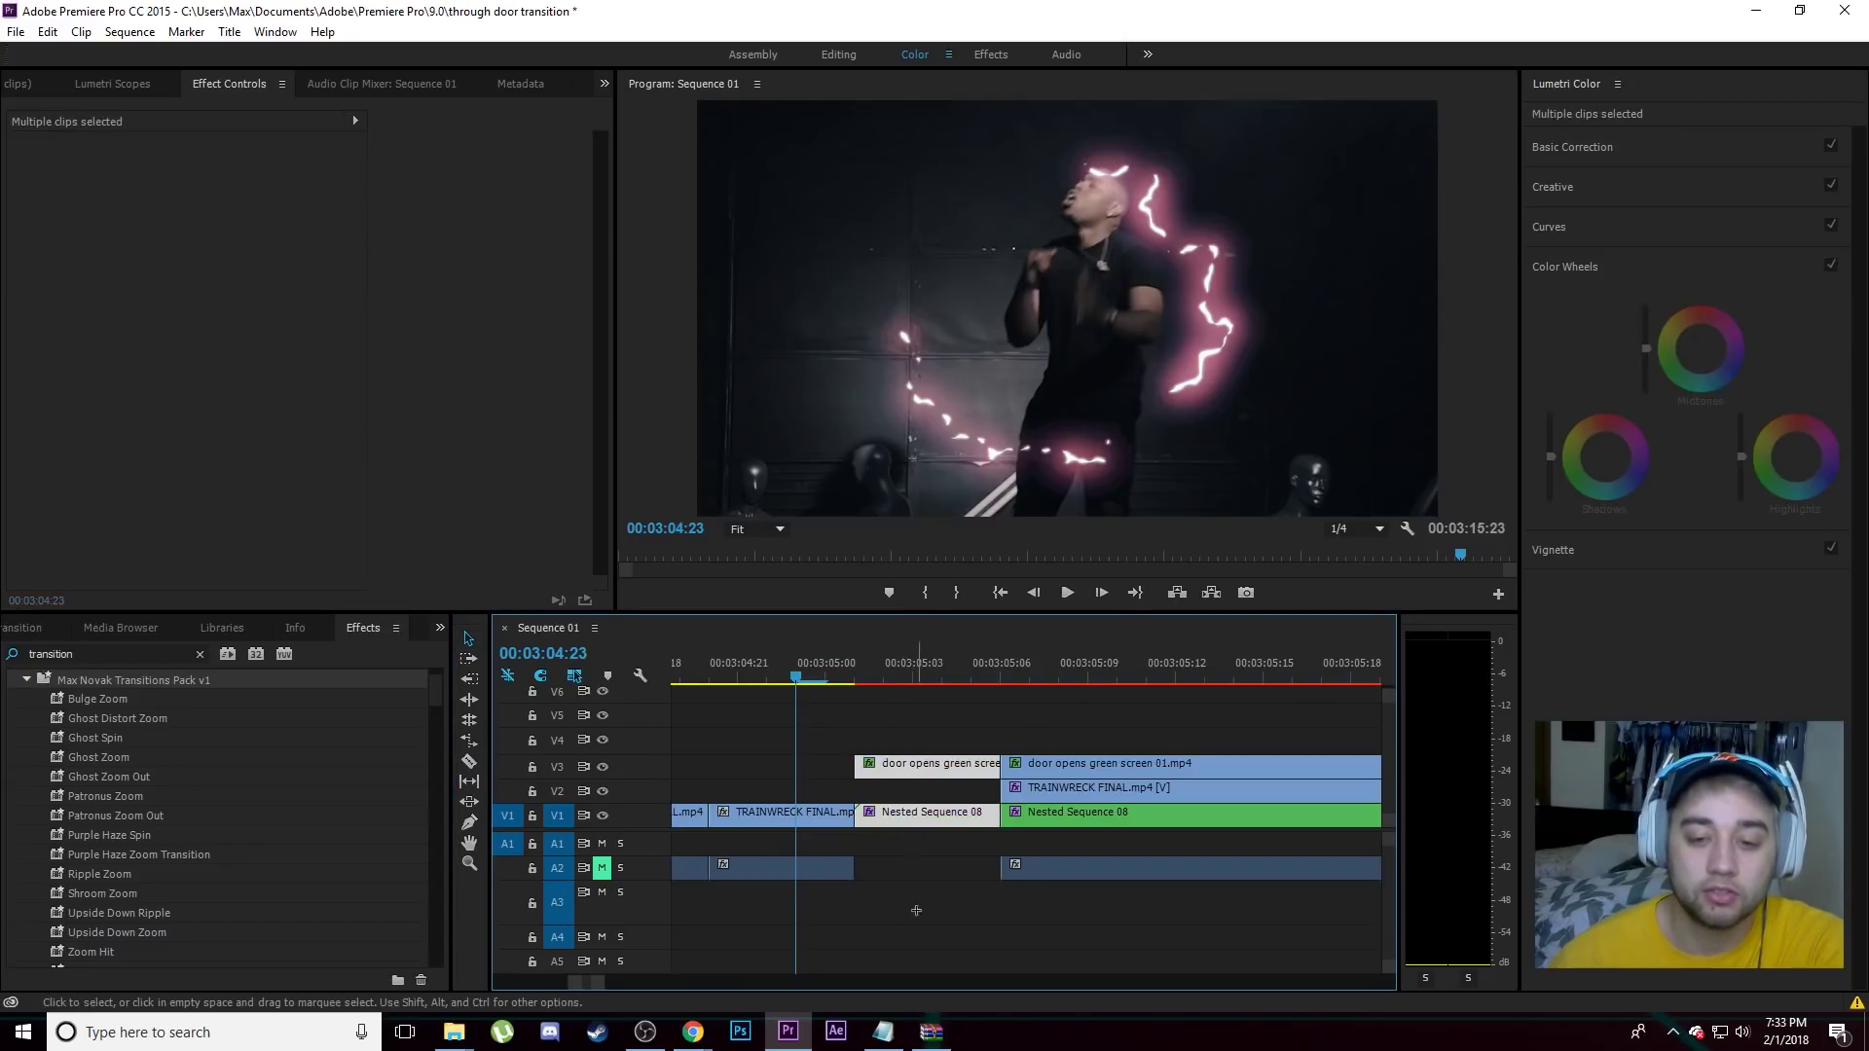
right_click(925, 844)
left_click(964, 681)
key("Return")
Nest the short TRAINWRECK FINAL piece together with the adjoining door-and-pattern nest on V1.
left_click_drag(817, 747, 908, 827)
right_click(908, 826)
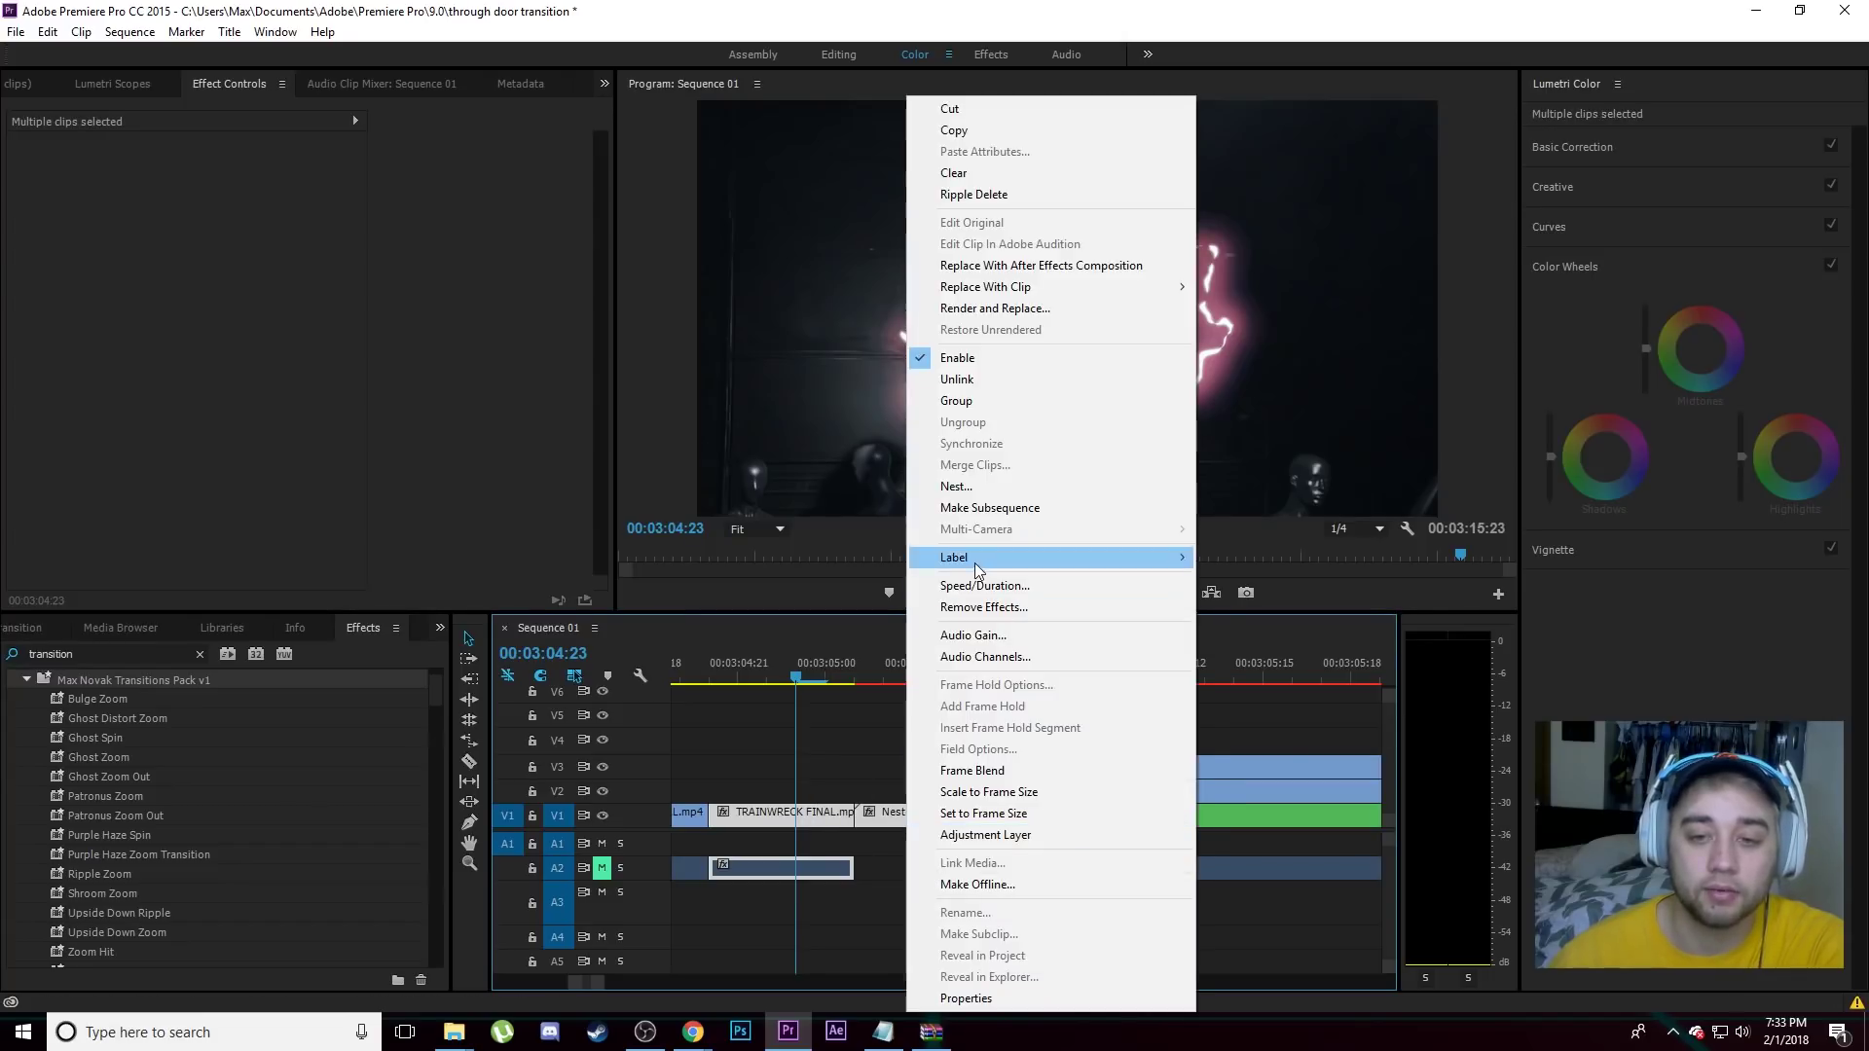
left_click(956, 486)
key("Return")
left_click(886, 721)
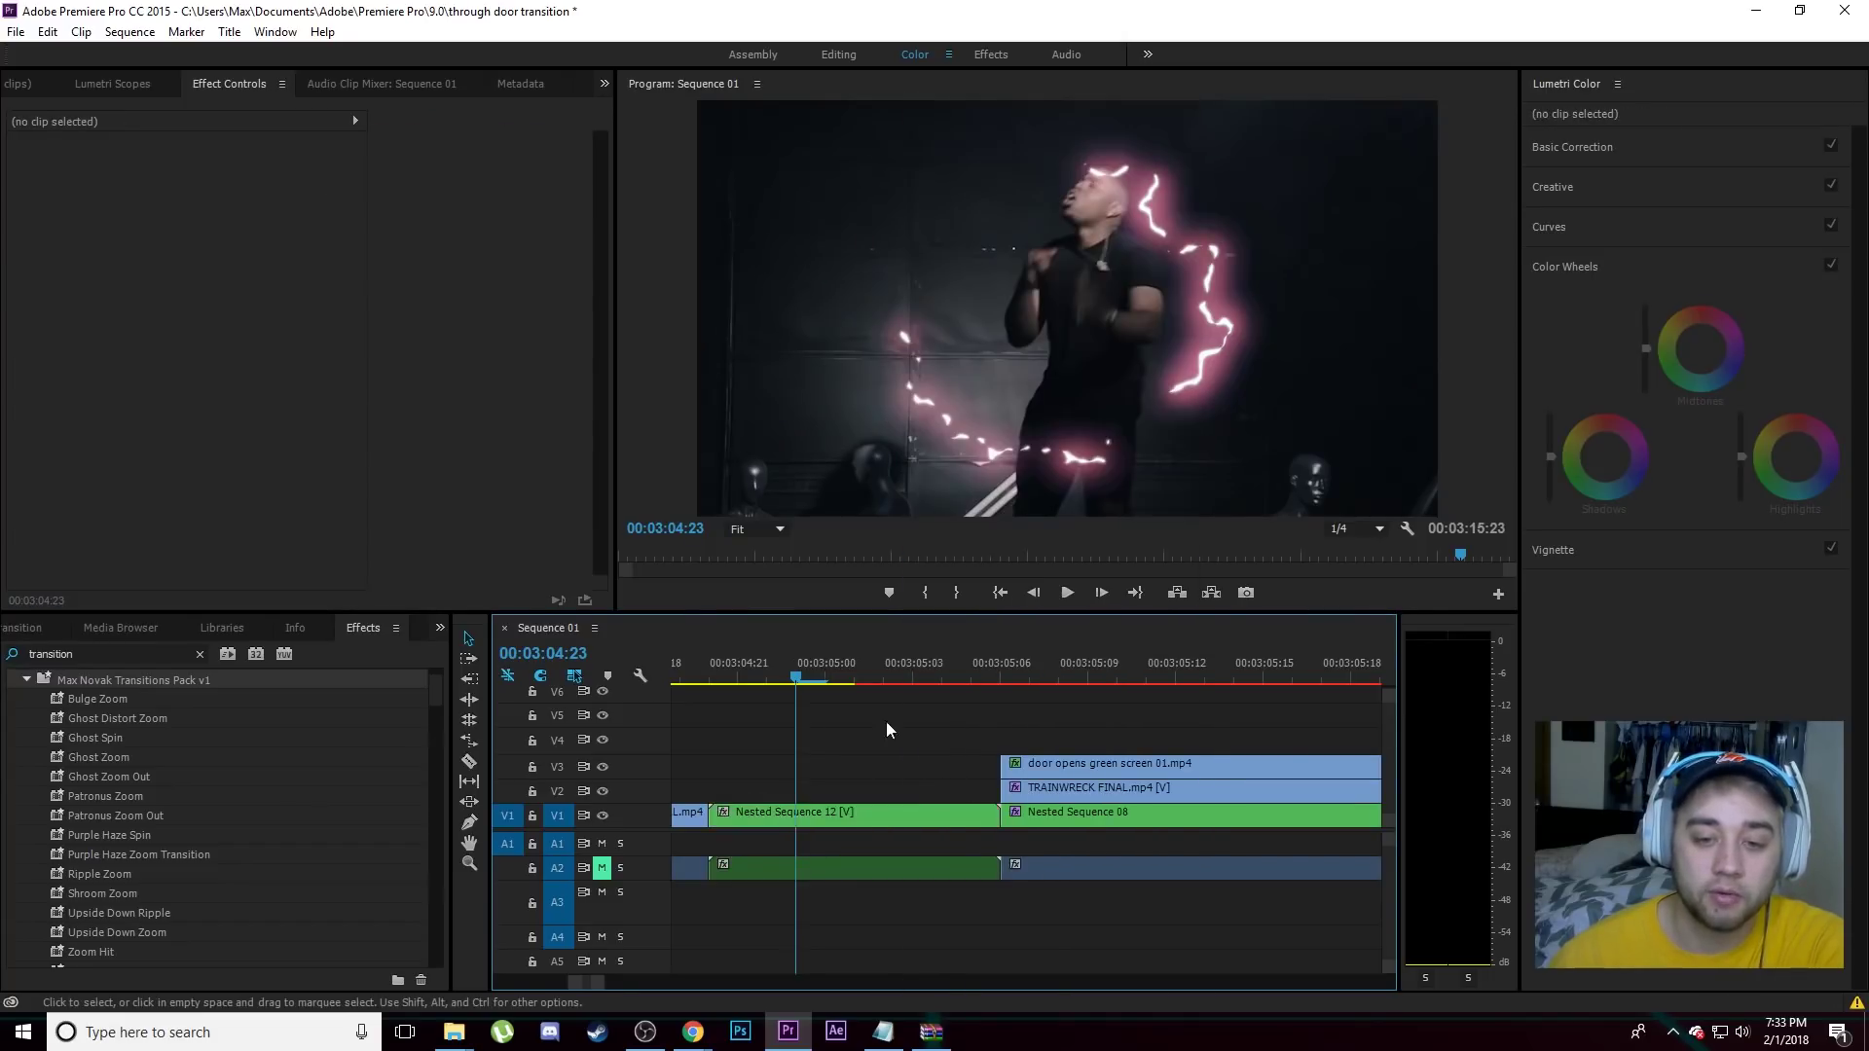
scroll(861, 752, "down", 4)
mouse_move(844, 670)
left_mouse_down()
mouse_move(889, 676)
mouse_move(864, 721)
mouse_move(821, 676)
left_mouse_up()
scroll(860, 721, "up", 4)
left_click(896, 731)
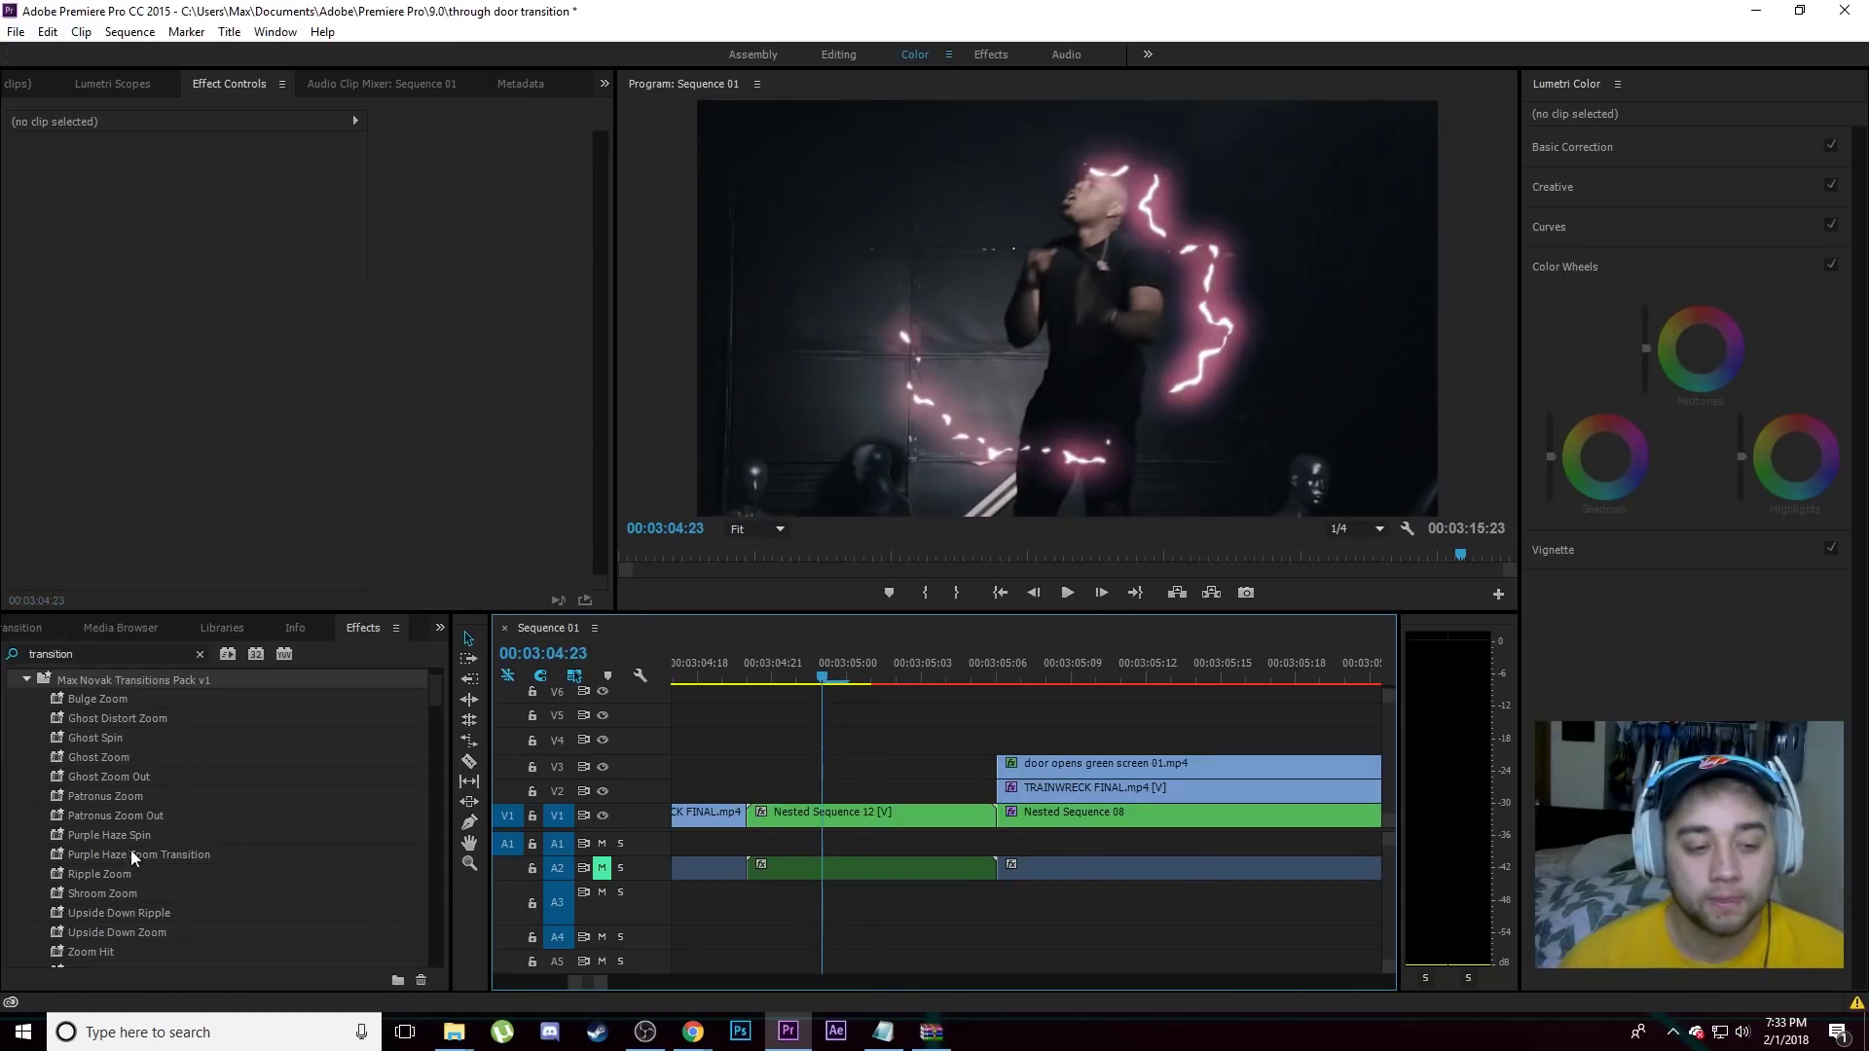
Apply the Ripple Zoom preset to the nest before the door section on V1 and preview the transition.
scroll(113, 921, "down", 3)
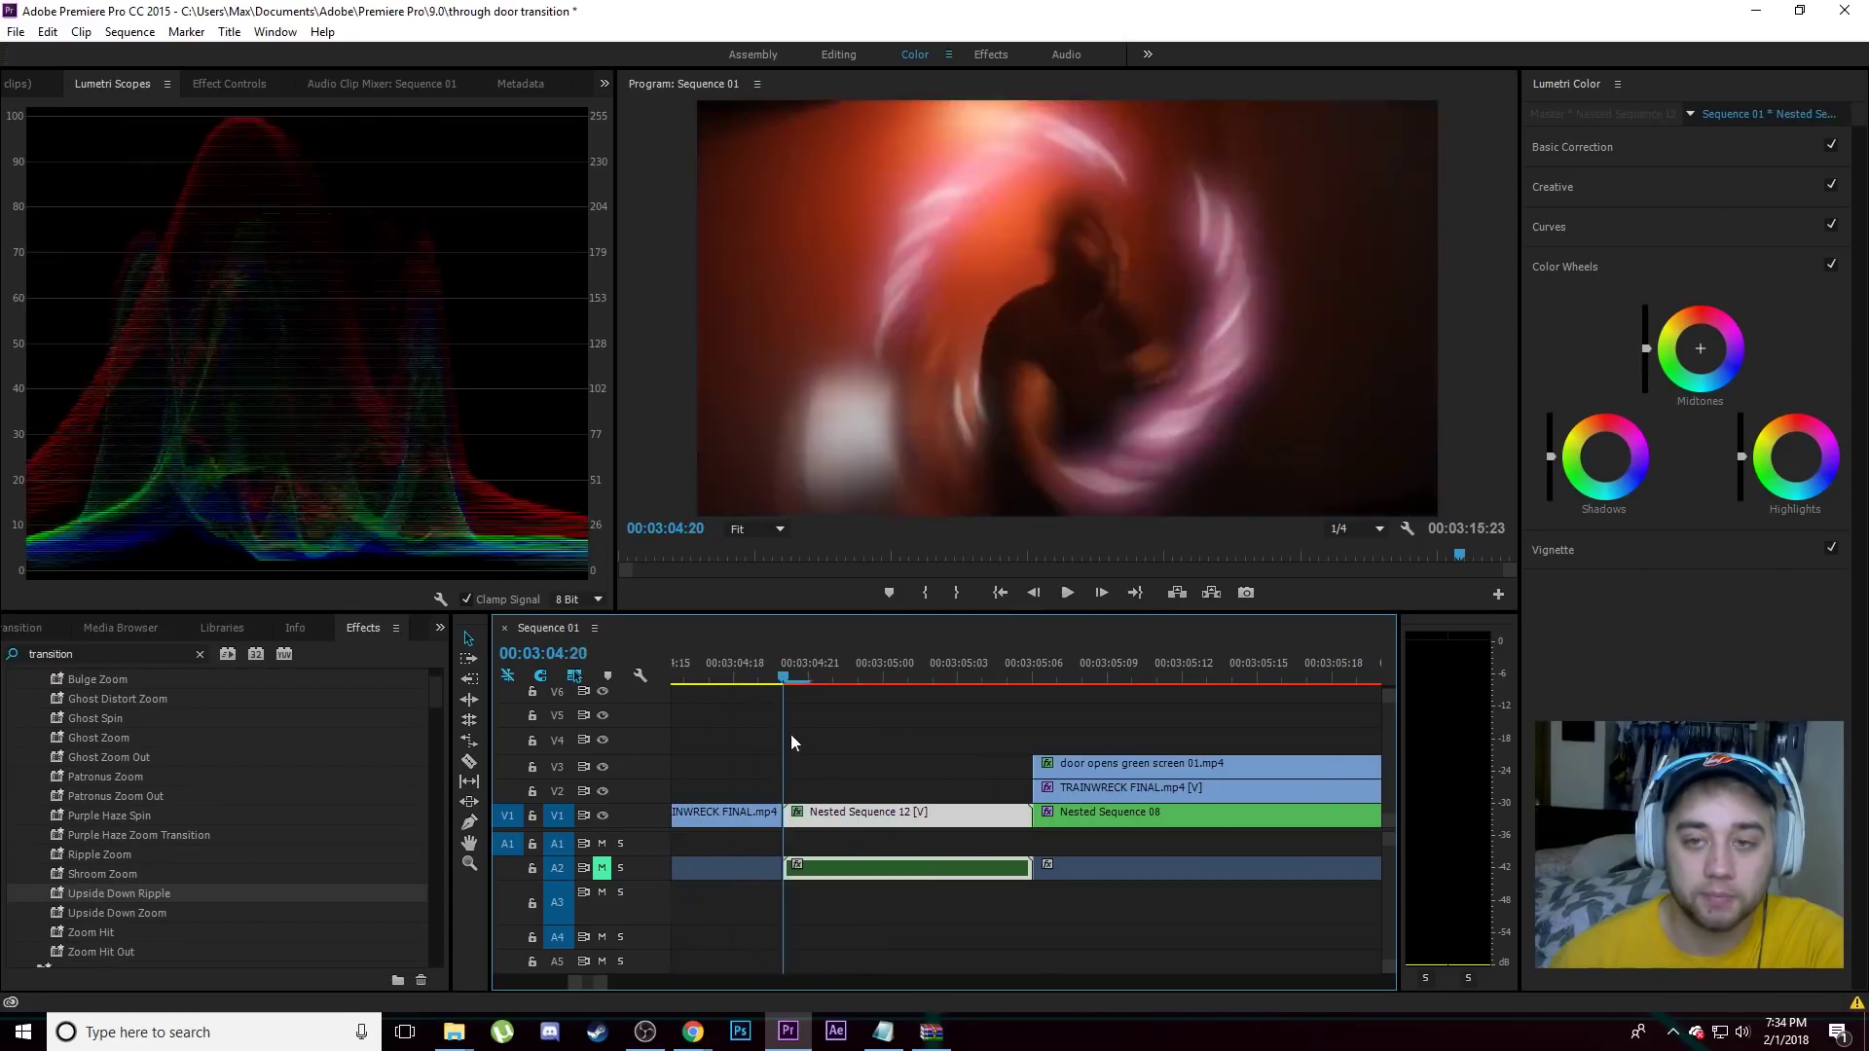
left_click_drag(791, 733, 730, 779)
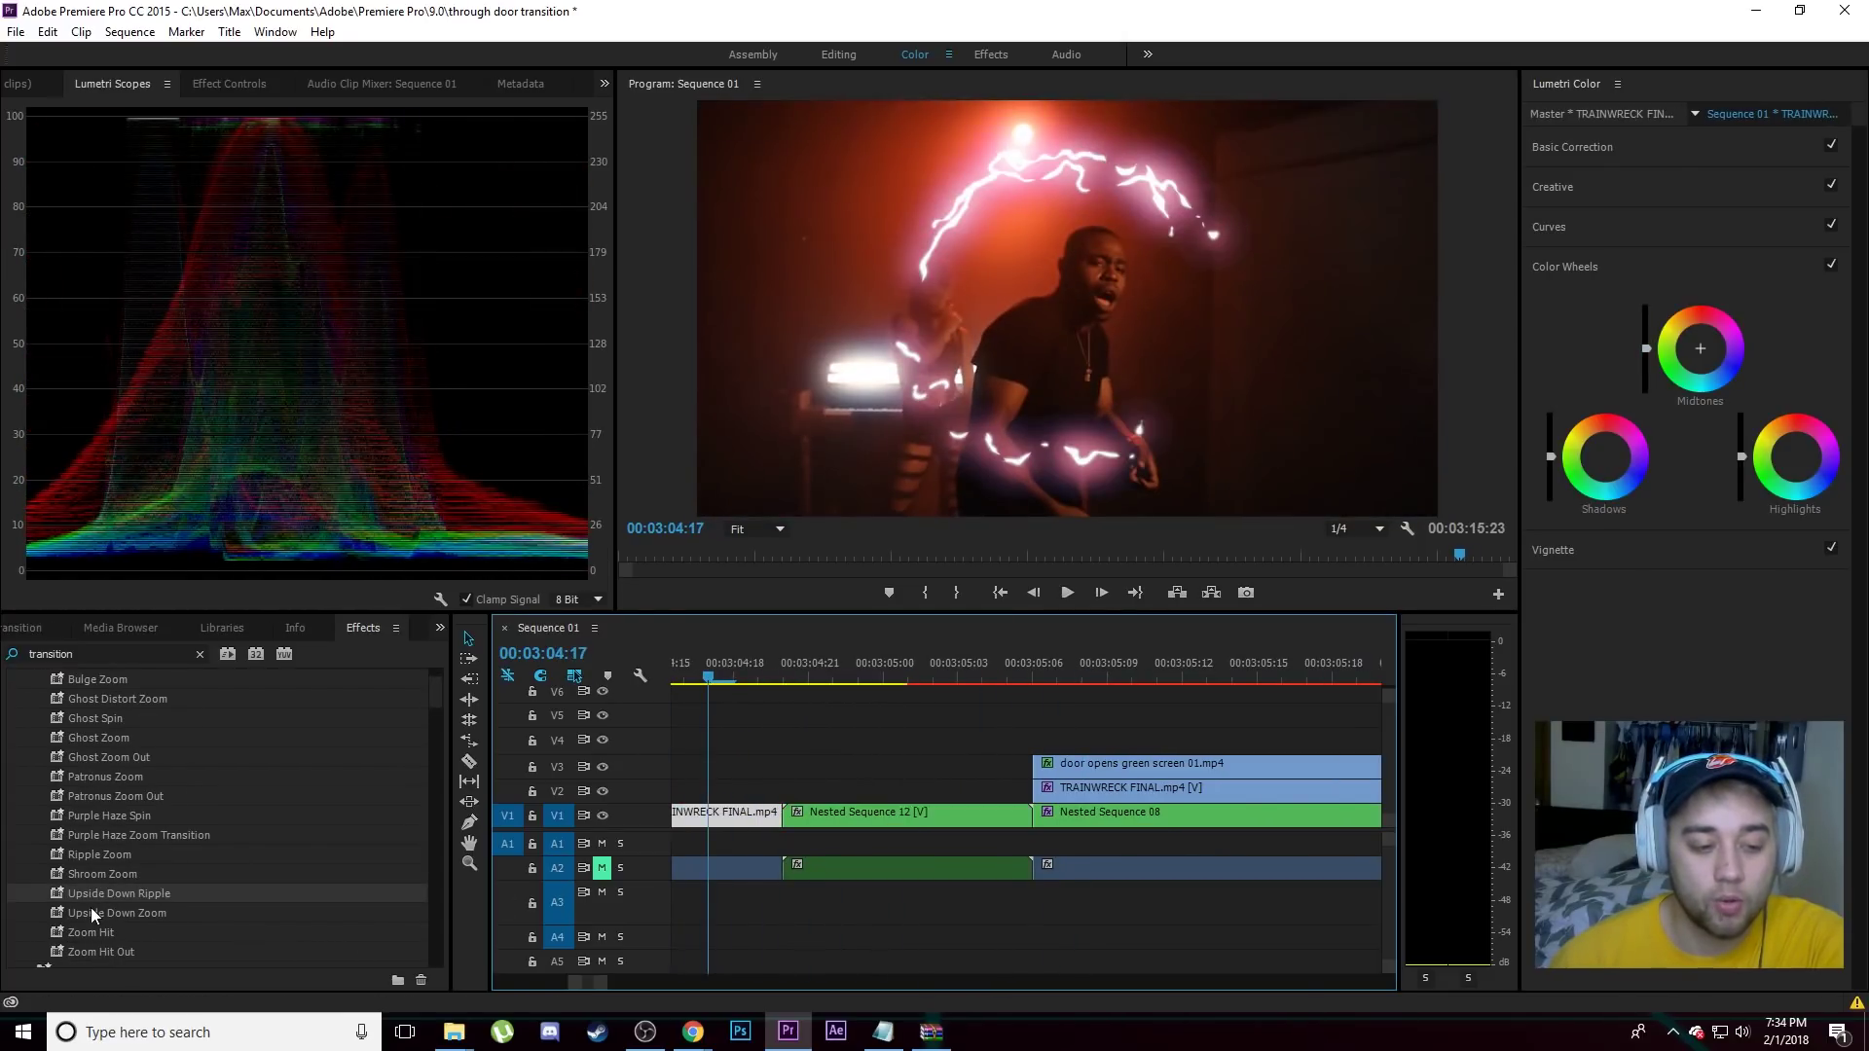
left_click_drag(104, 855, 881, 813)
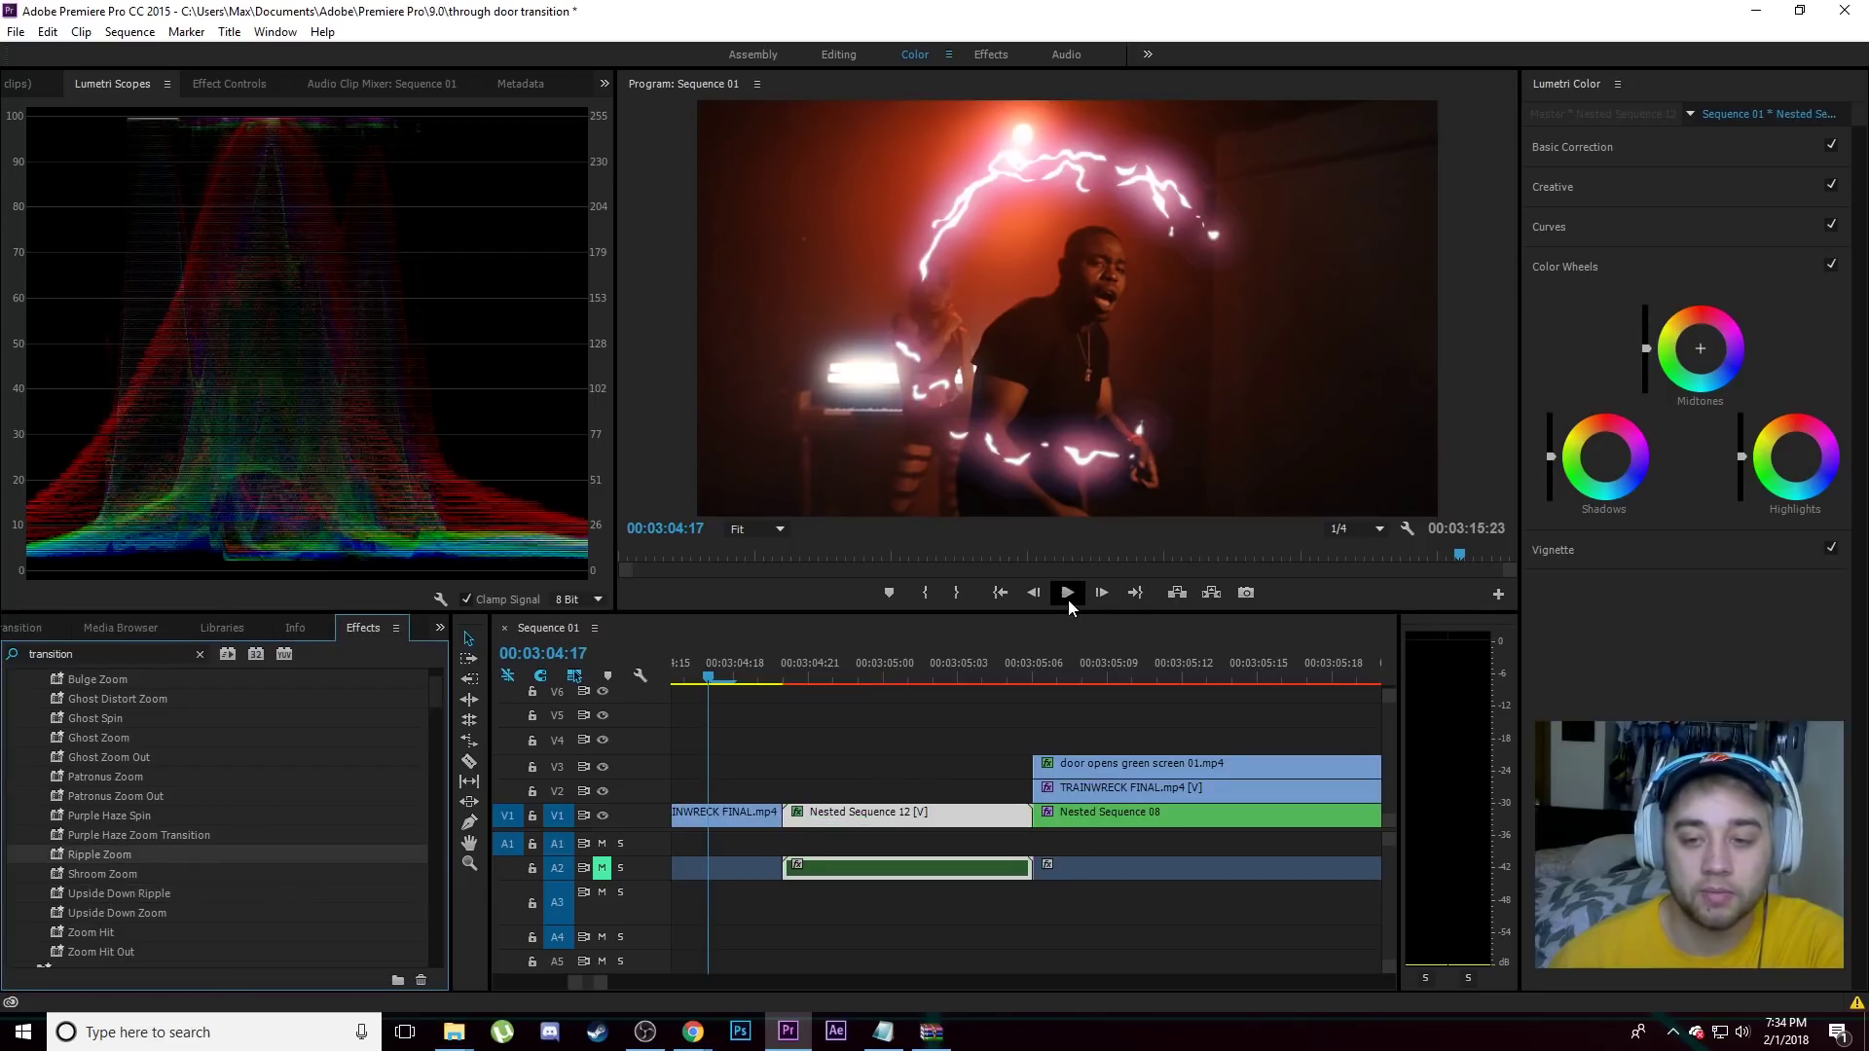
left_click(1067, 596)
left_click(1067, 596)
left_click_drag(1041, 684, 754, 740)
Place the Distortion_Power sound effect on A3 beneath the first ripple transition and play it back.
left_click_drag(357, 903, 820, 902)
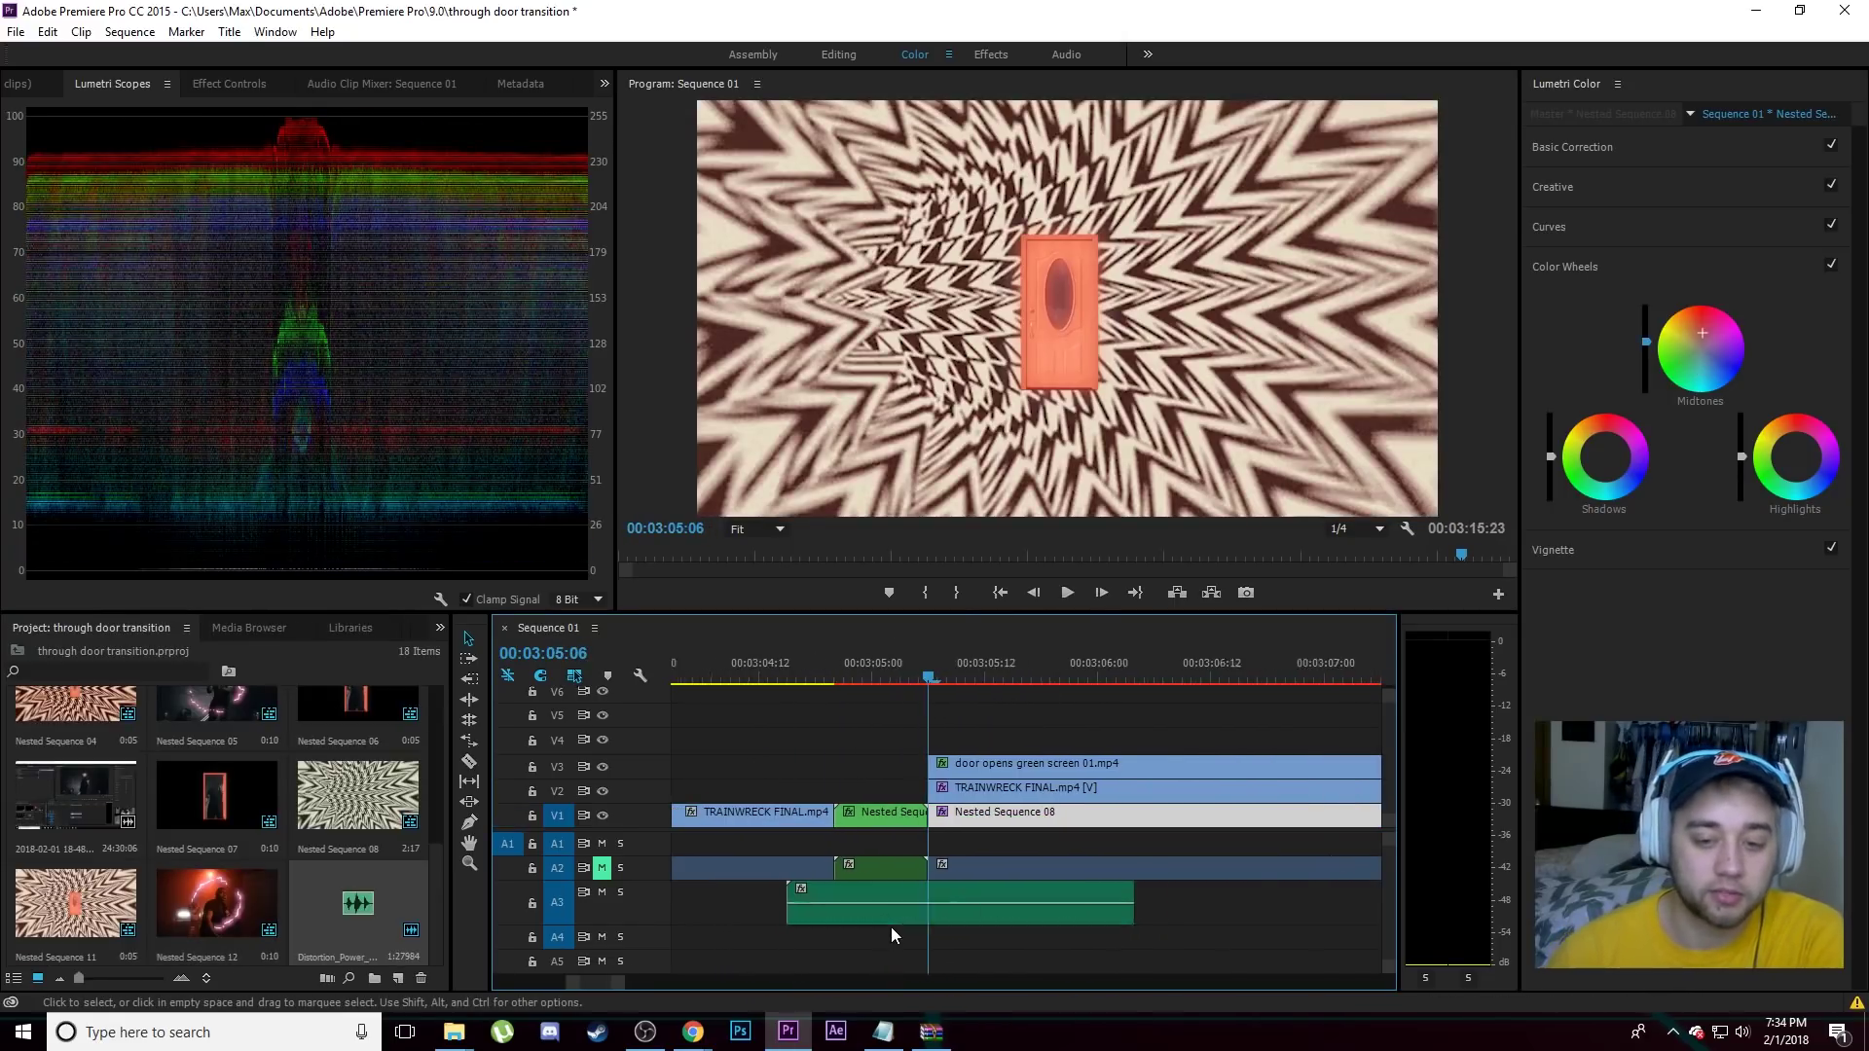
left_click_drag(968, 716, 808, 705)
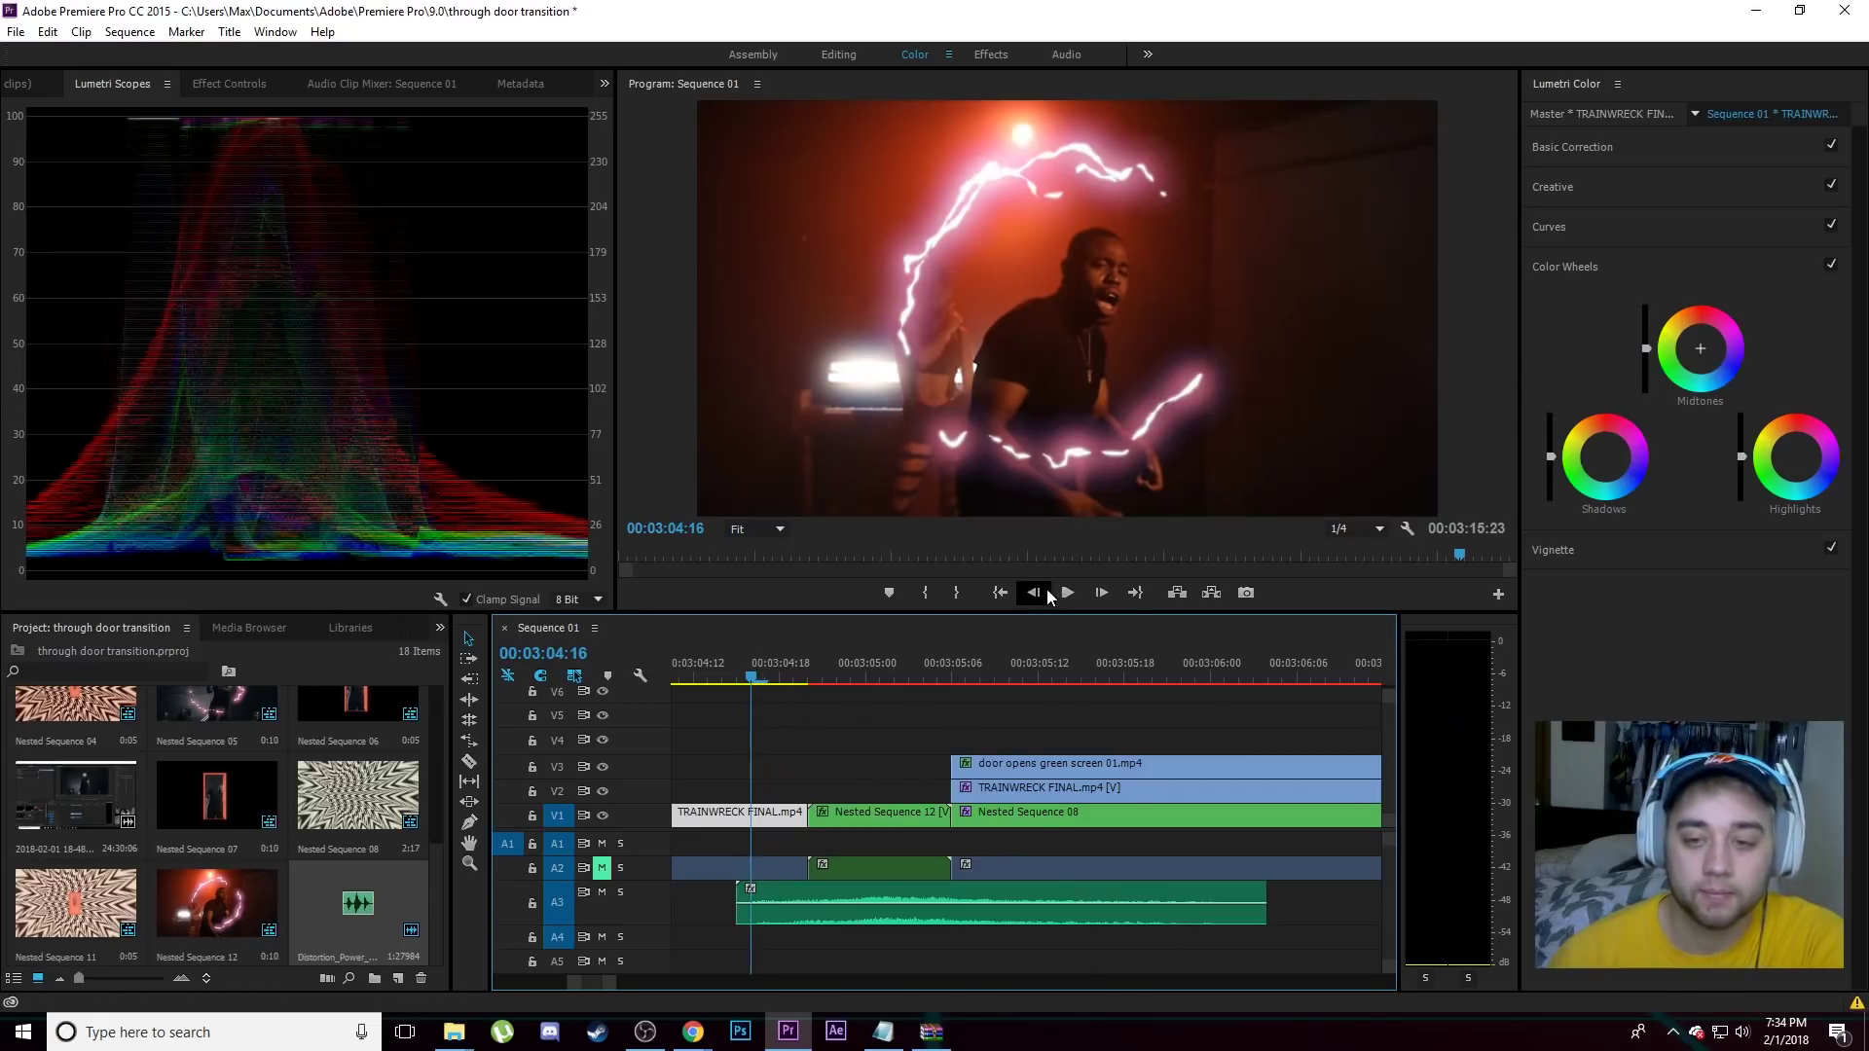
left_click(1066, 594)
left_click_drag(1056, 670, 814, 710)
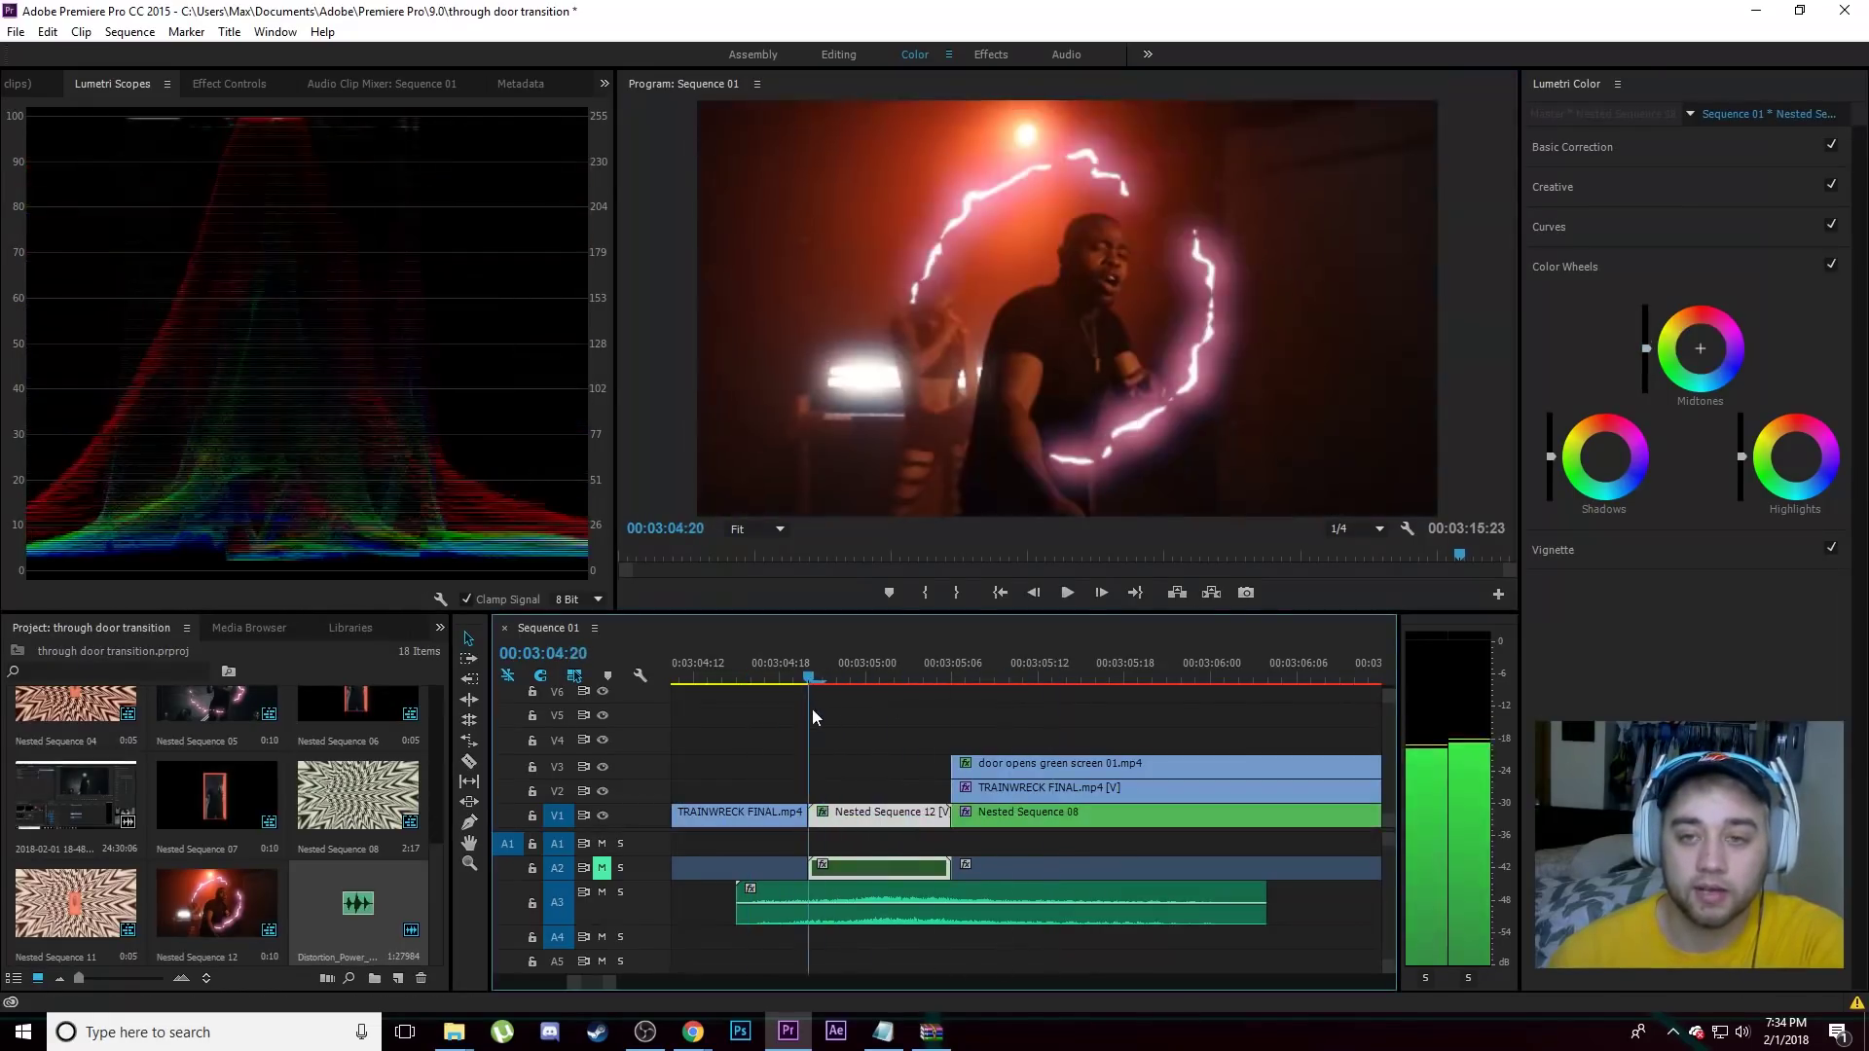
left_click(1061, 592)
left_click(1061, 593)
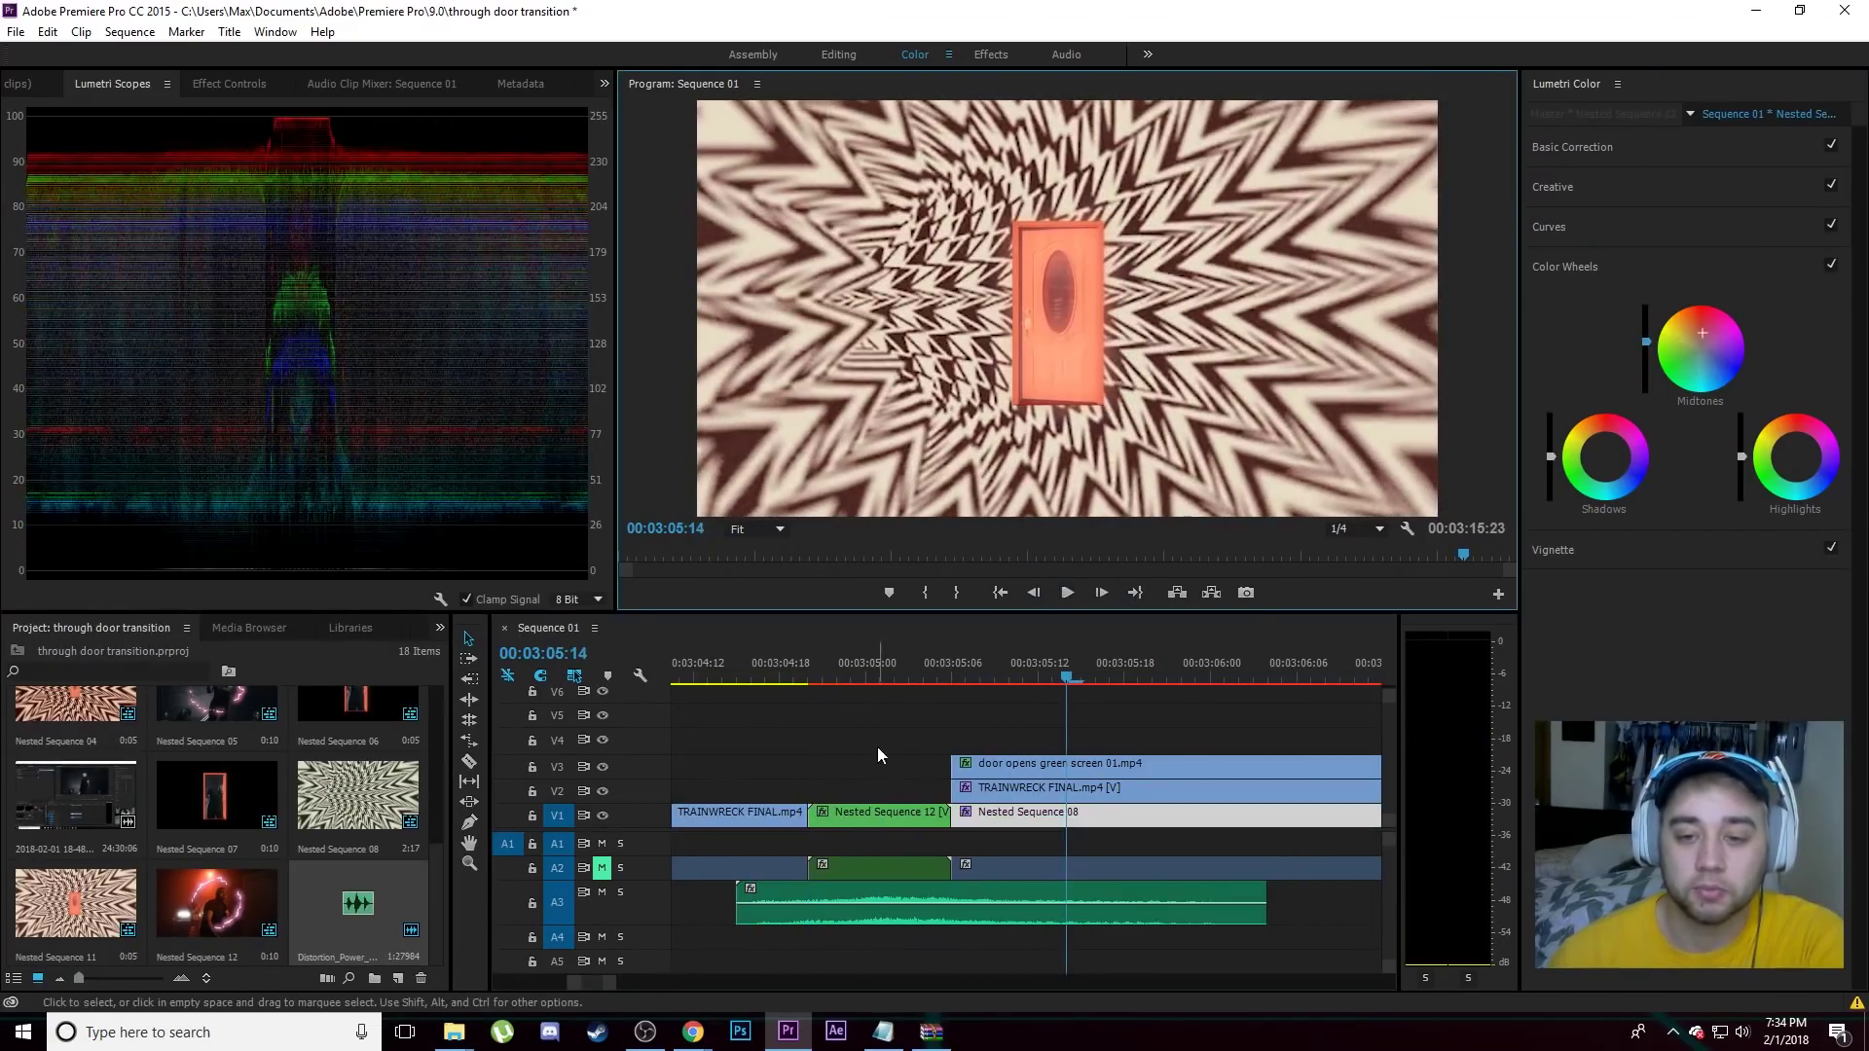
Split the pattern nest on V1, the TRAINWRECK FINAL clip on V2 and the door clip on V3 at 00:03:07:13.
left_click(879, 744)
scroll(891, 722, "down", 3)
scroll(1112, 718, "up", 1)
left_click(1061, 594)
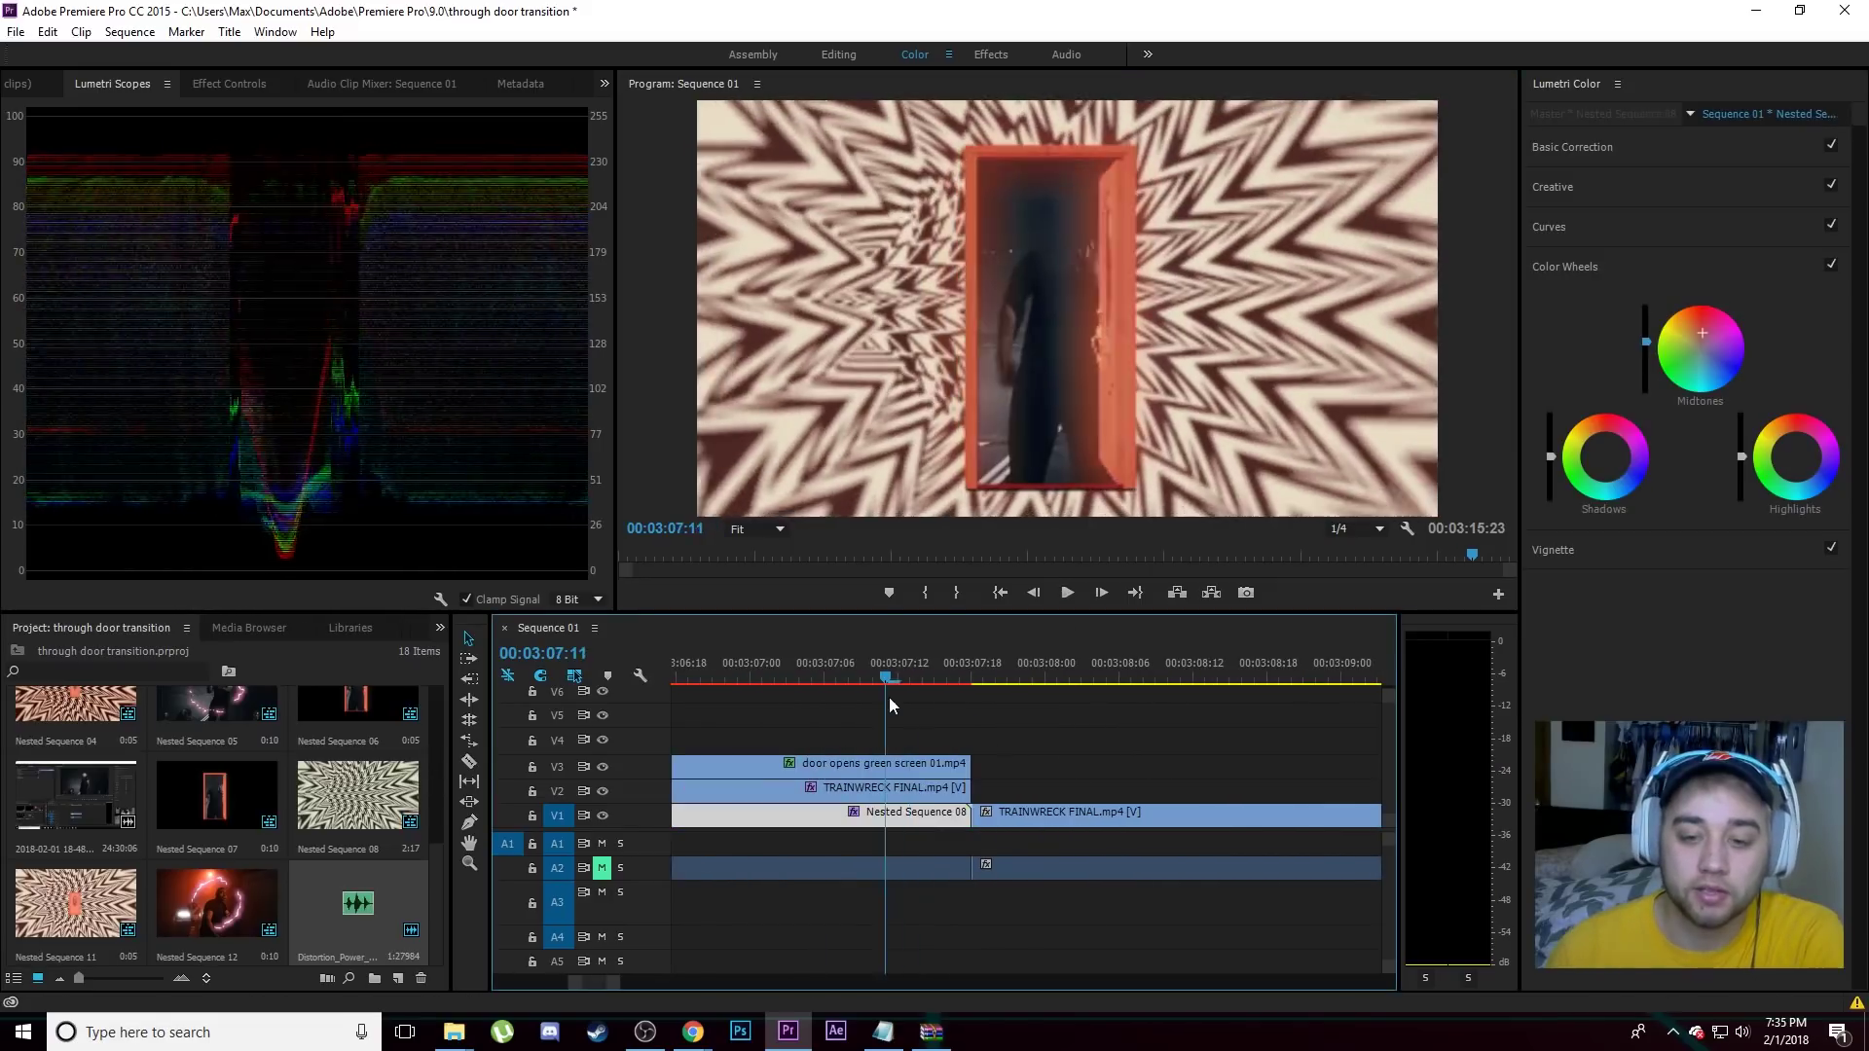
left_click_drag(889, 697, 967, 699)
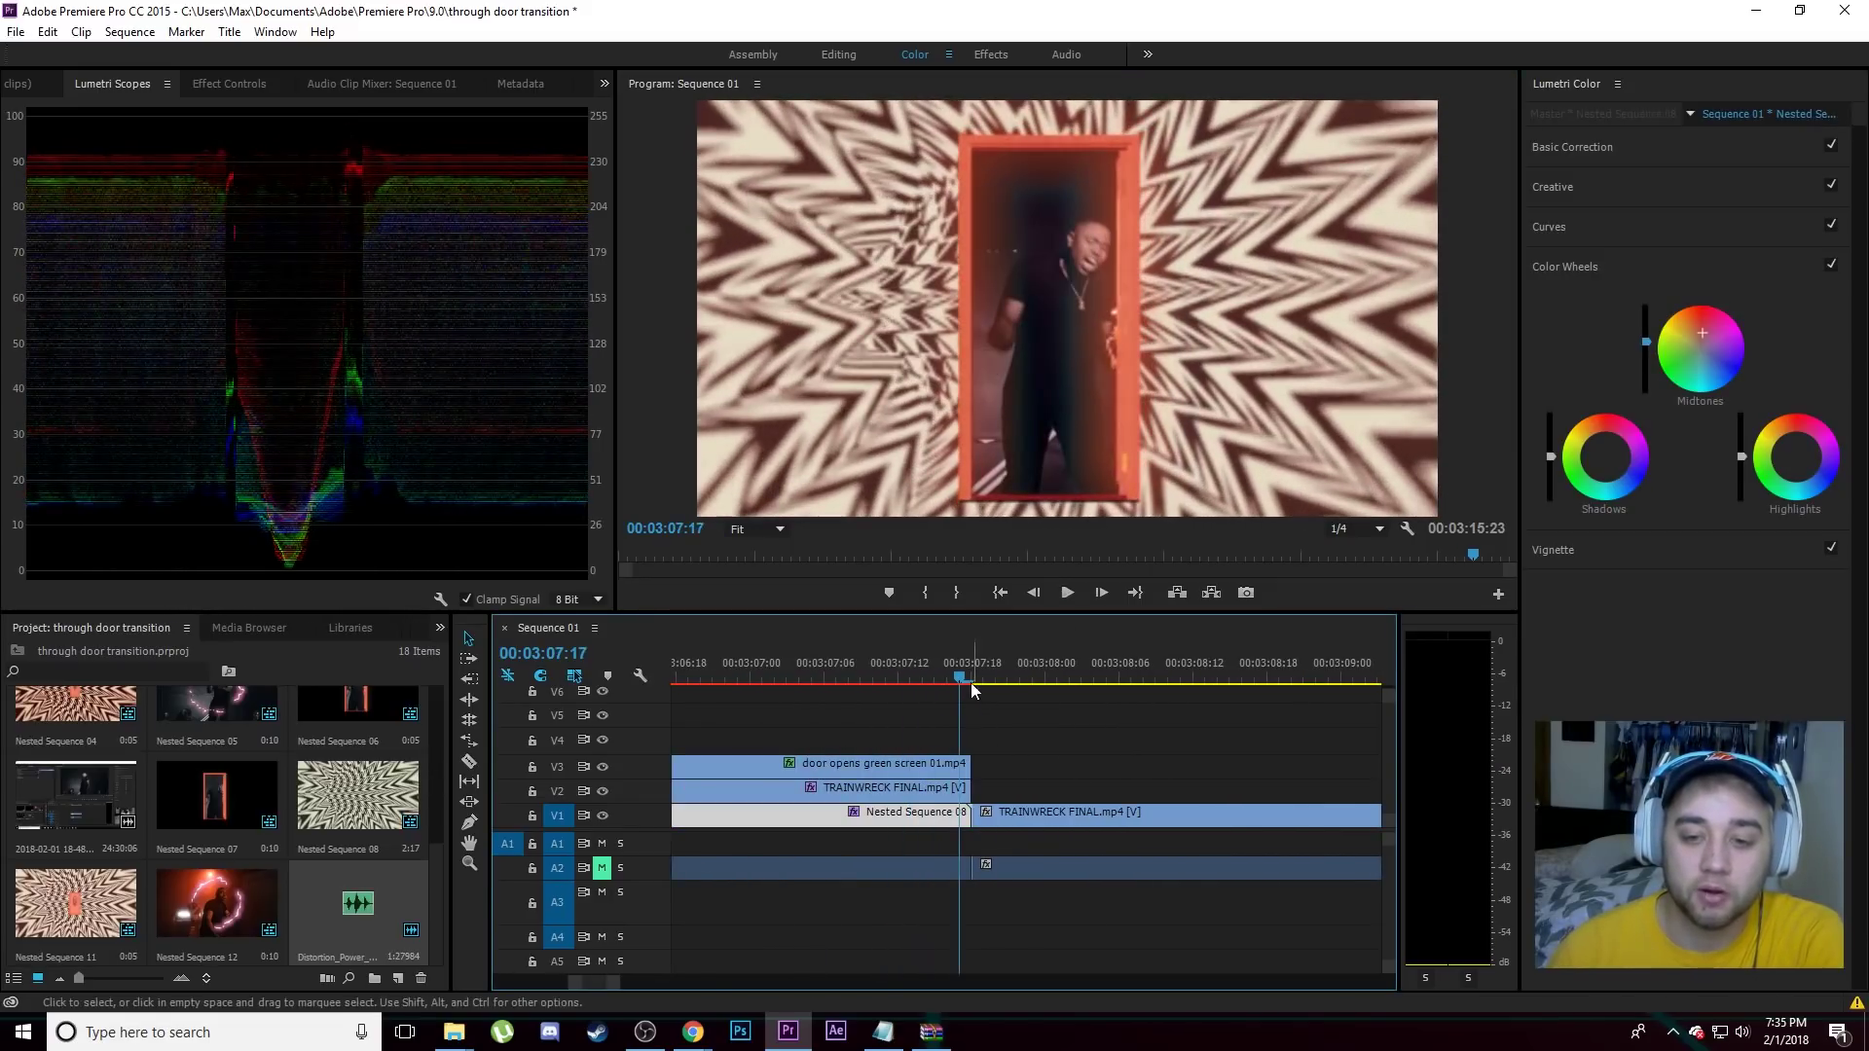
left_click(971, 679)
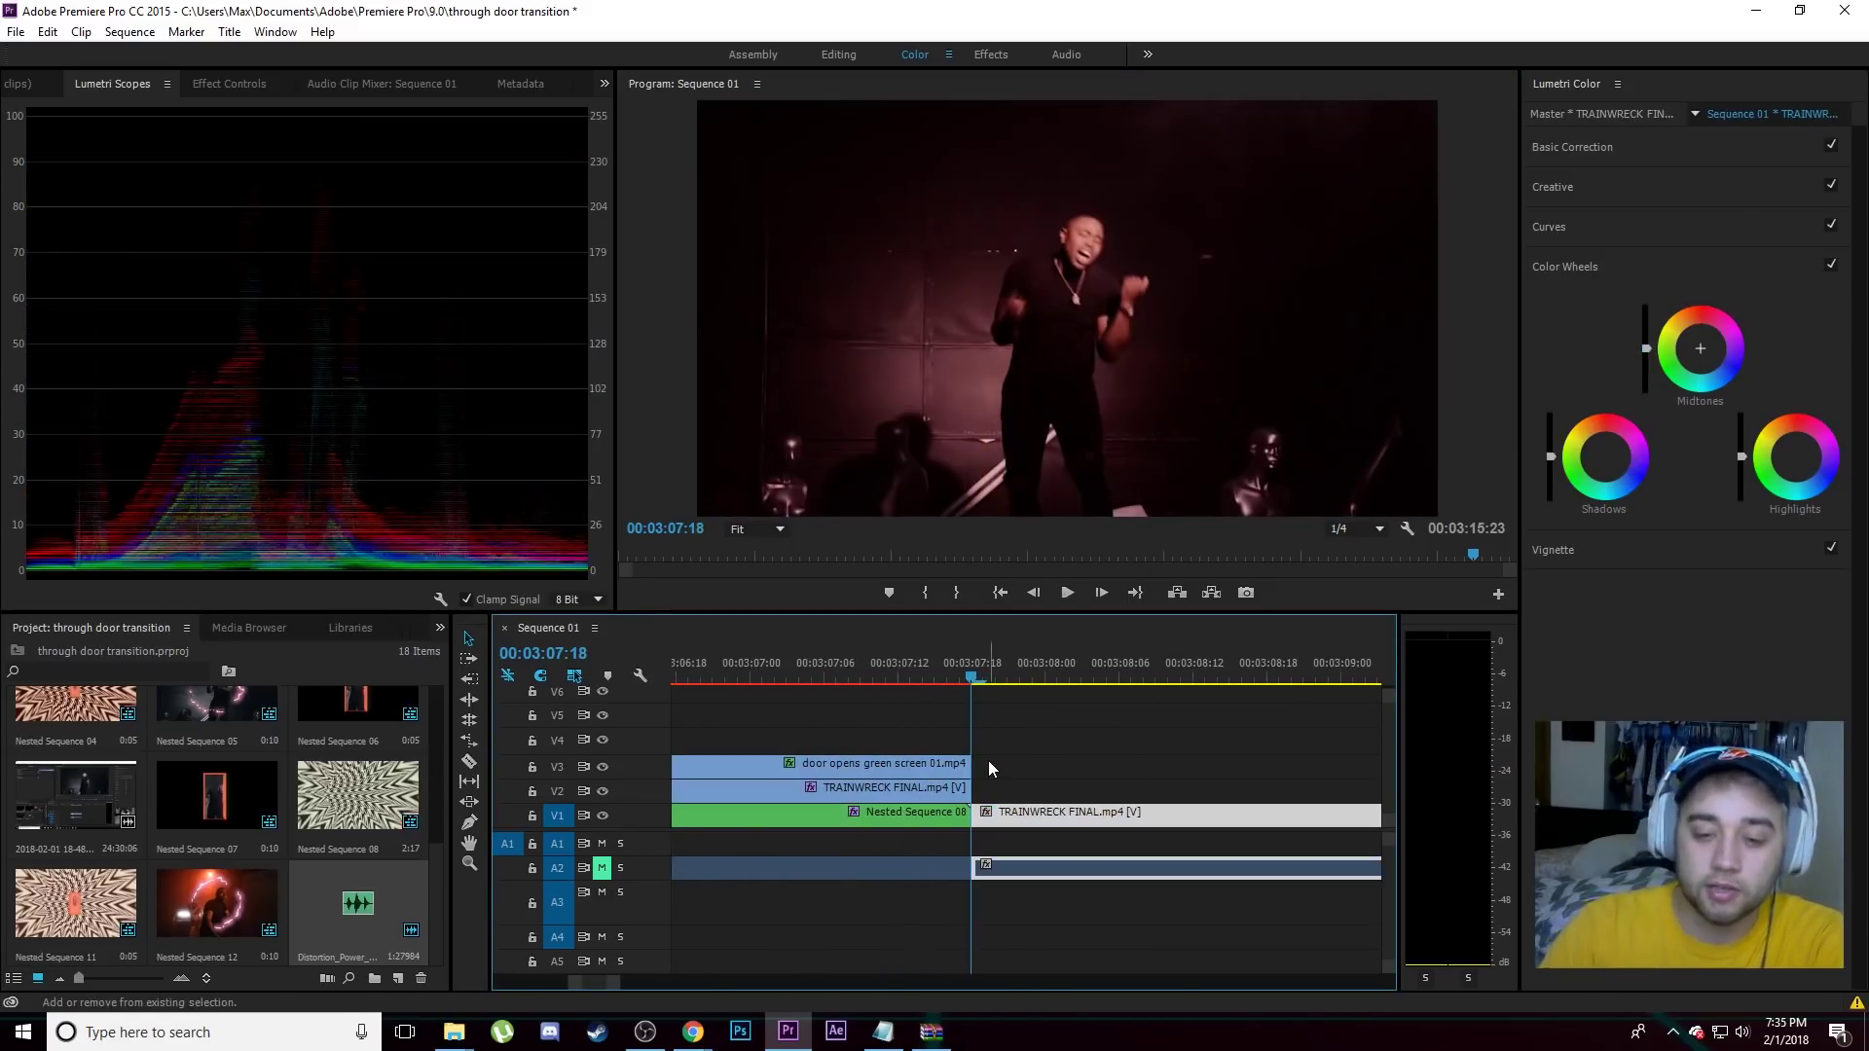
key("shift+Left")
key("ctrl+k")
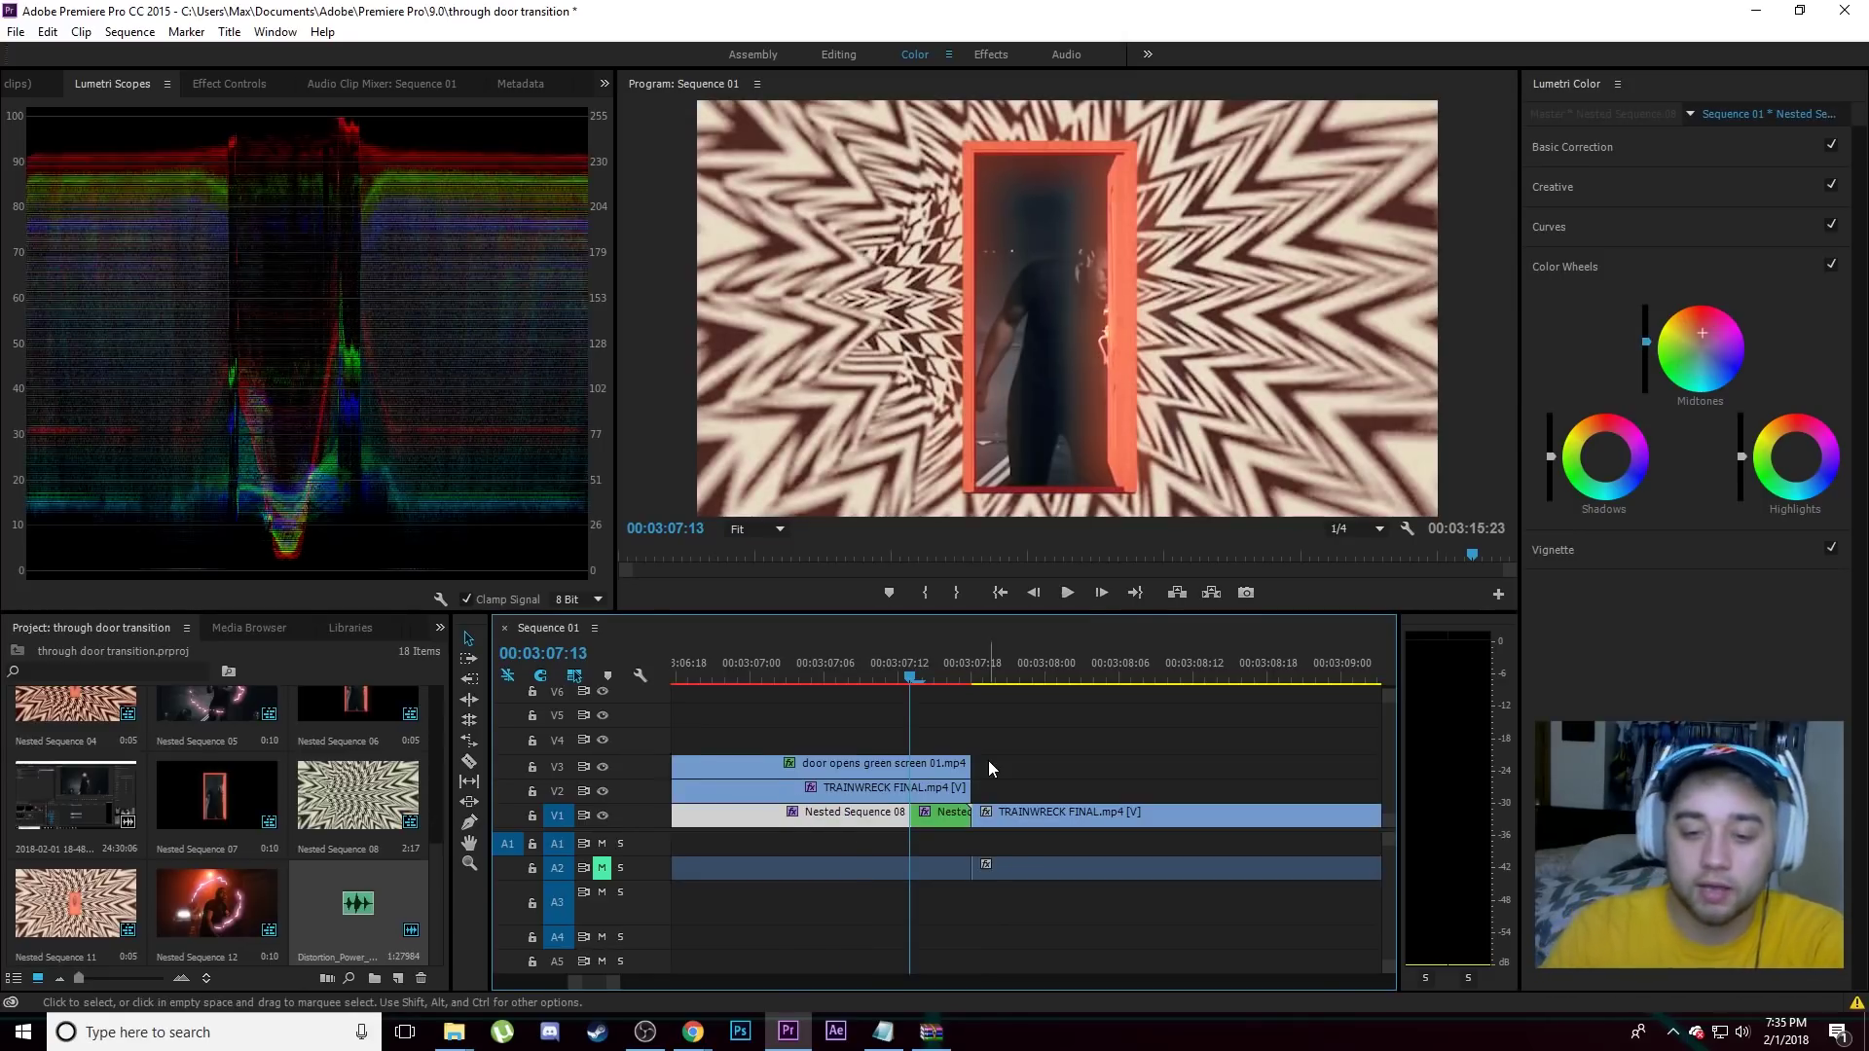
left_click_drag(943, 713, 958, 816)
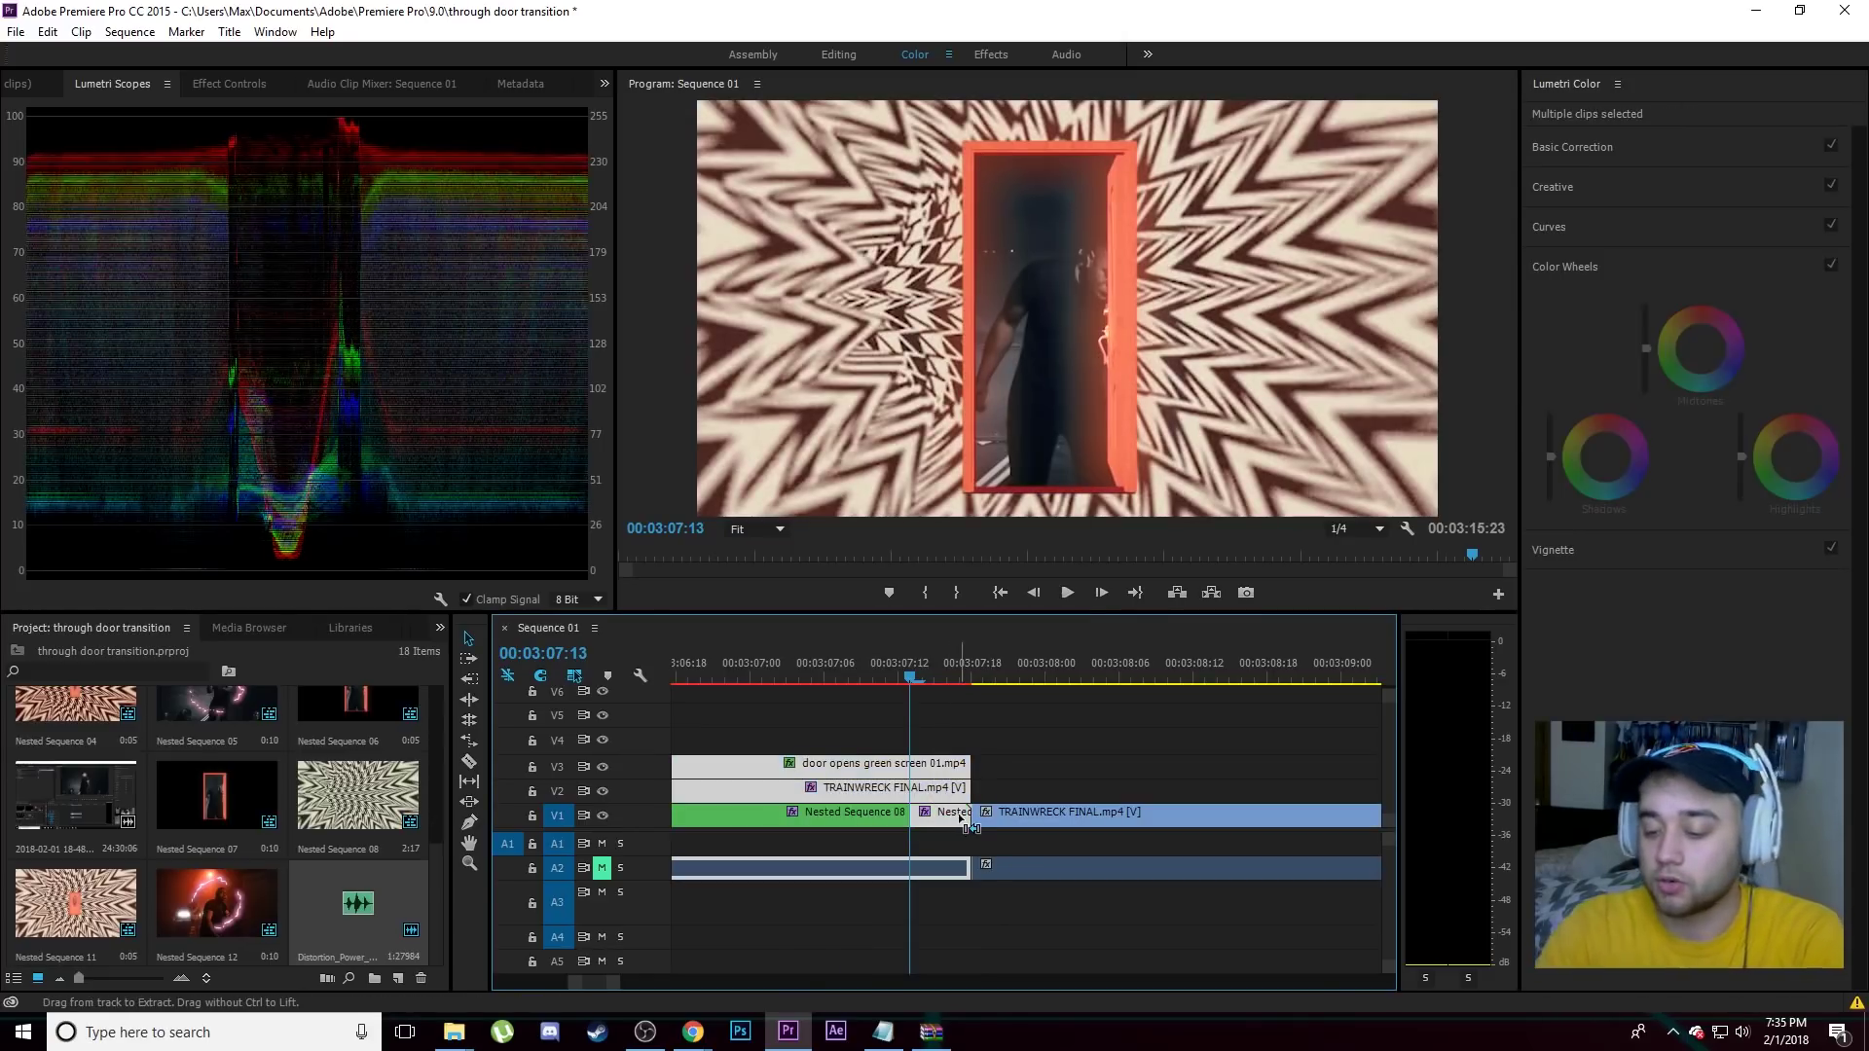
key("ctrl+k")
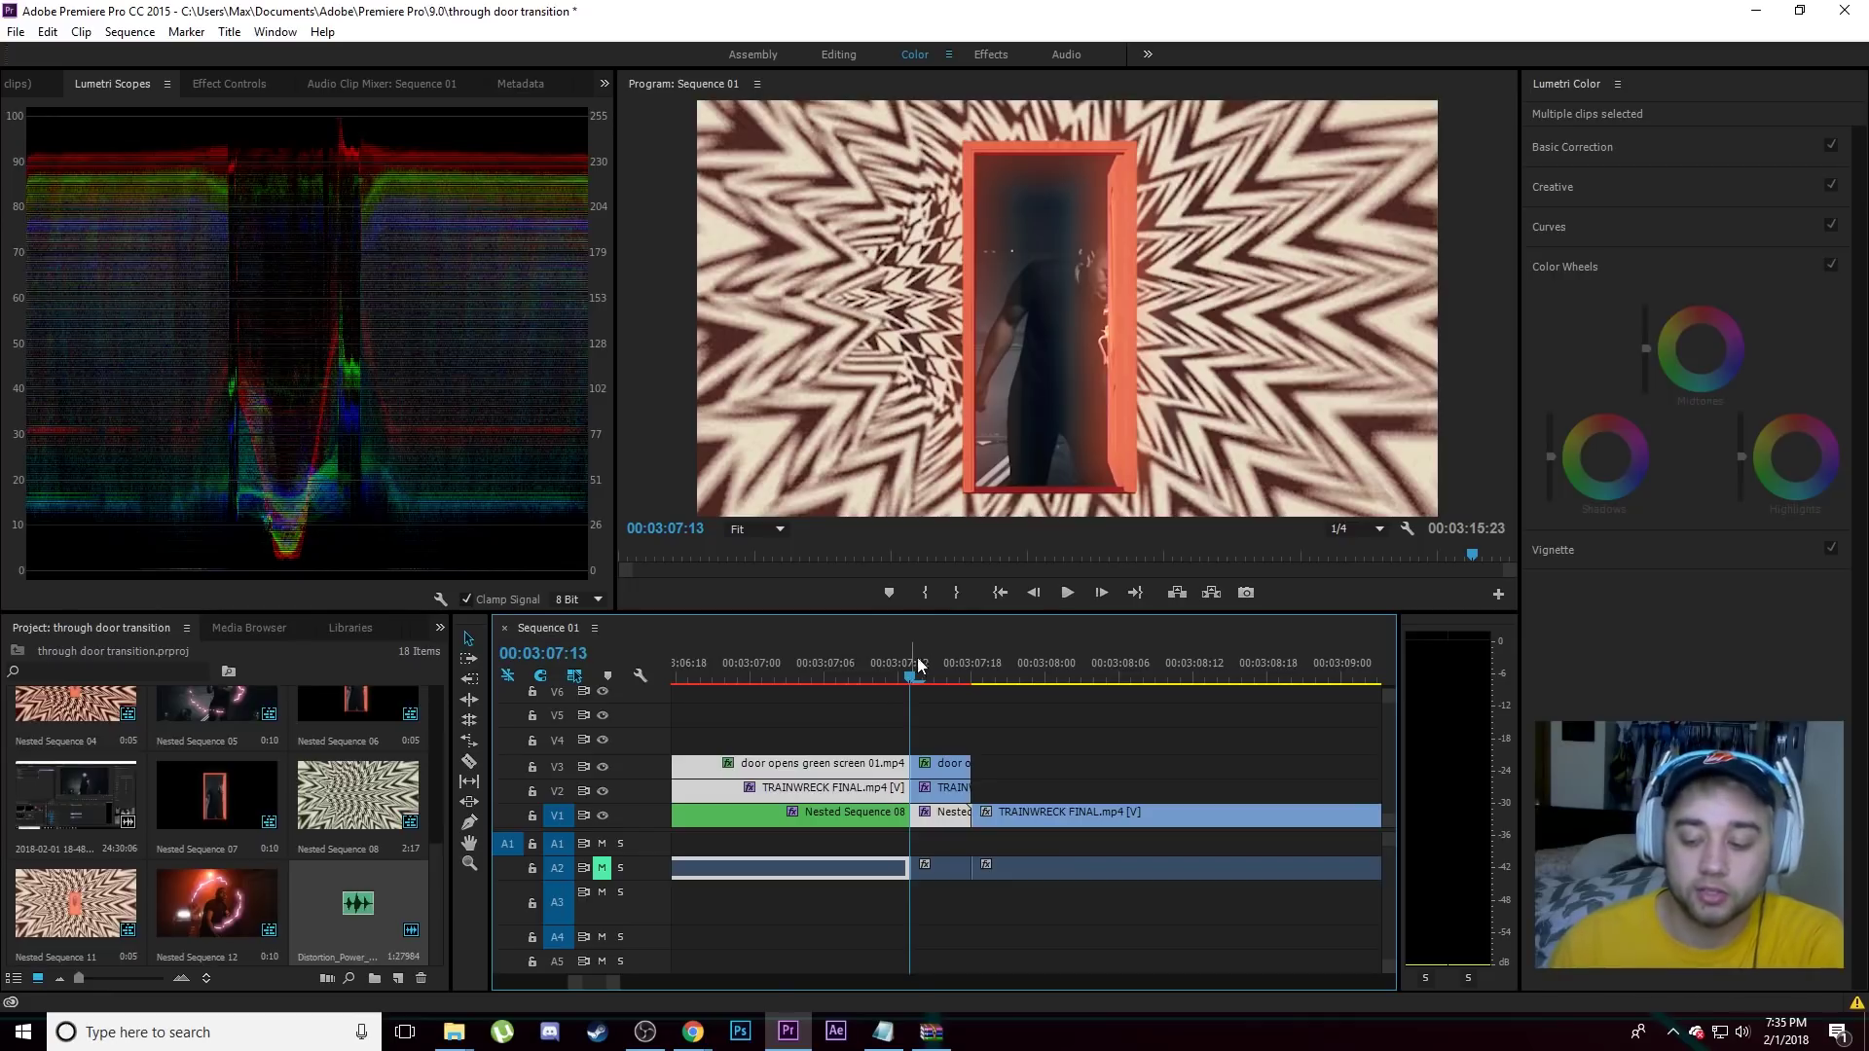
Split the TRAINWRECK FINAL clip following the door section on V1 at 00:03:07:23.
key("shift+Right")
key("shift+Right")
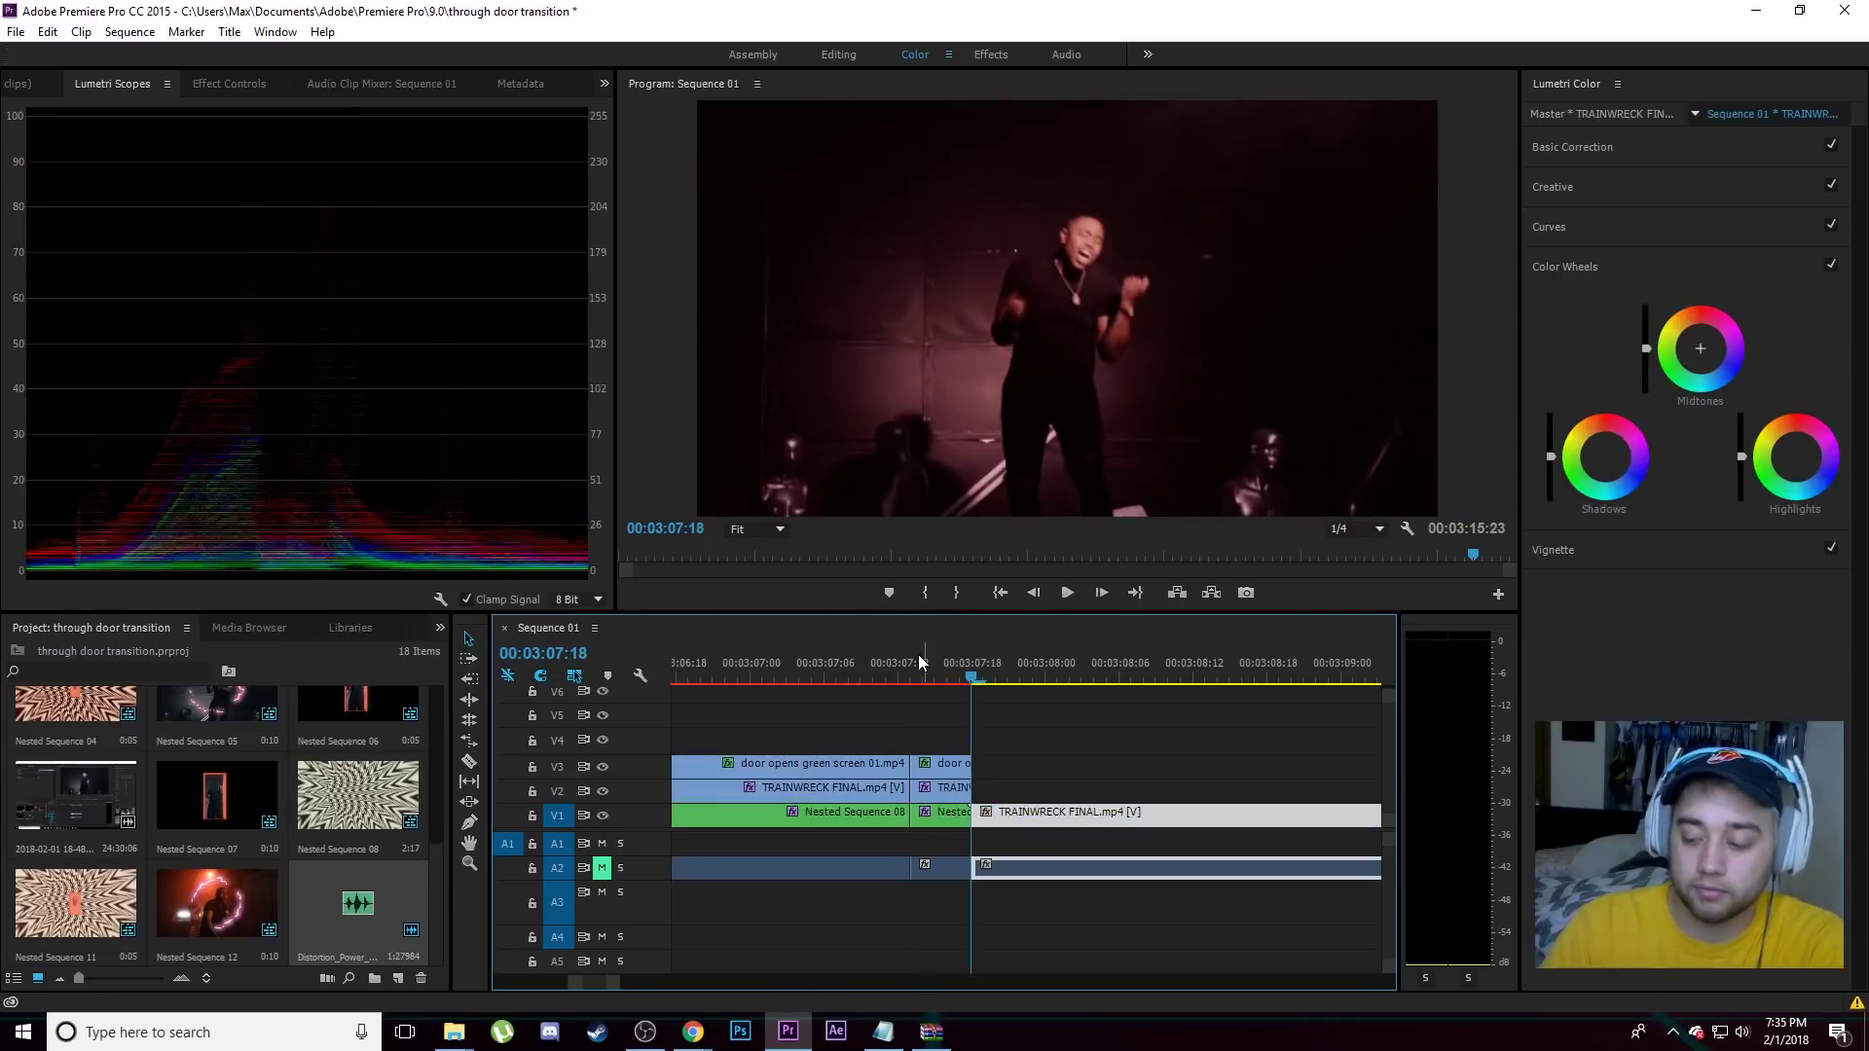
key("ctrl+k")
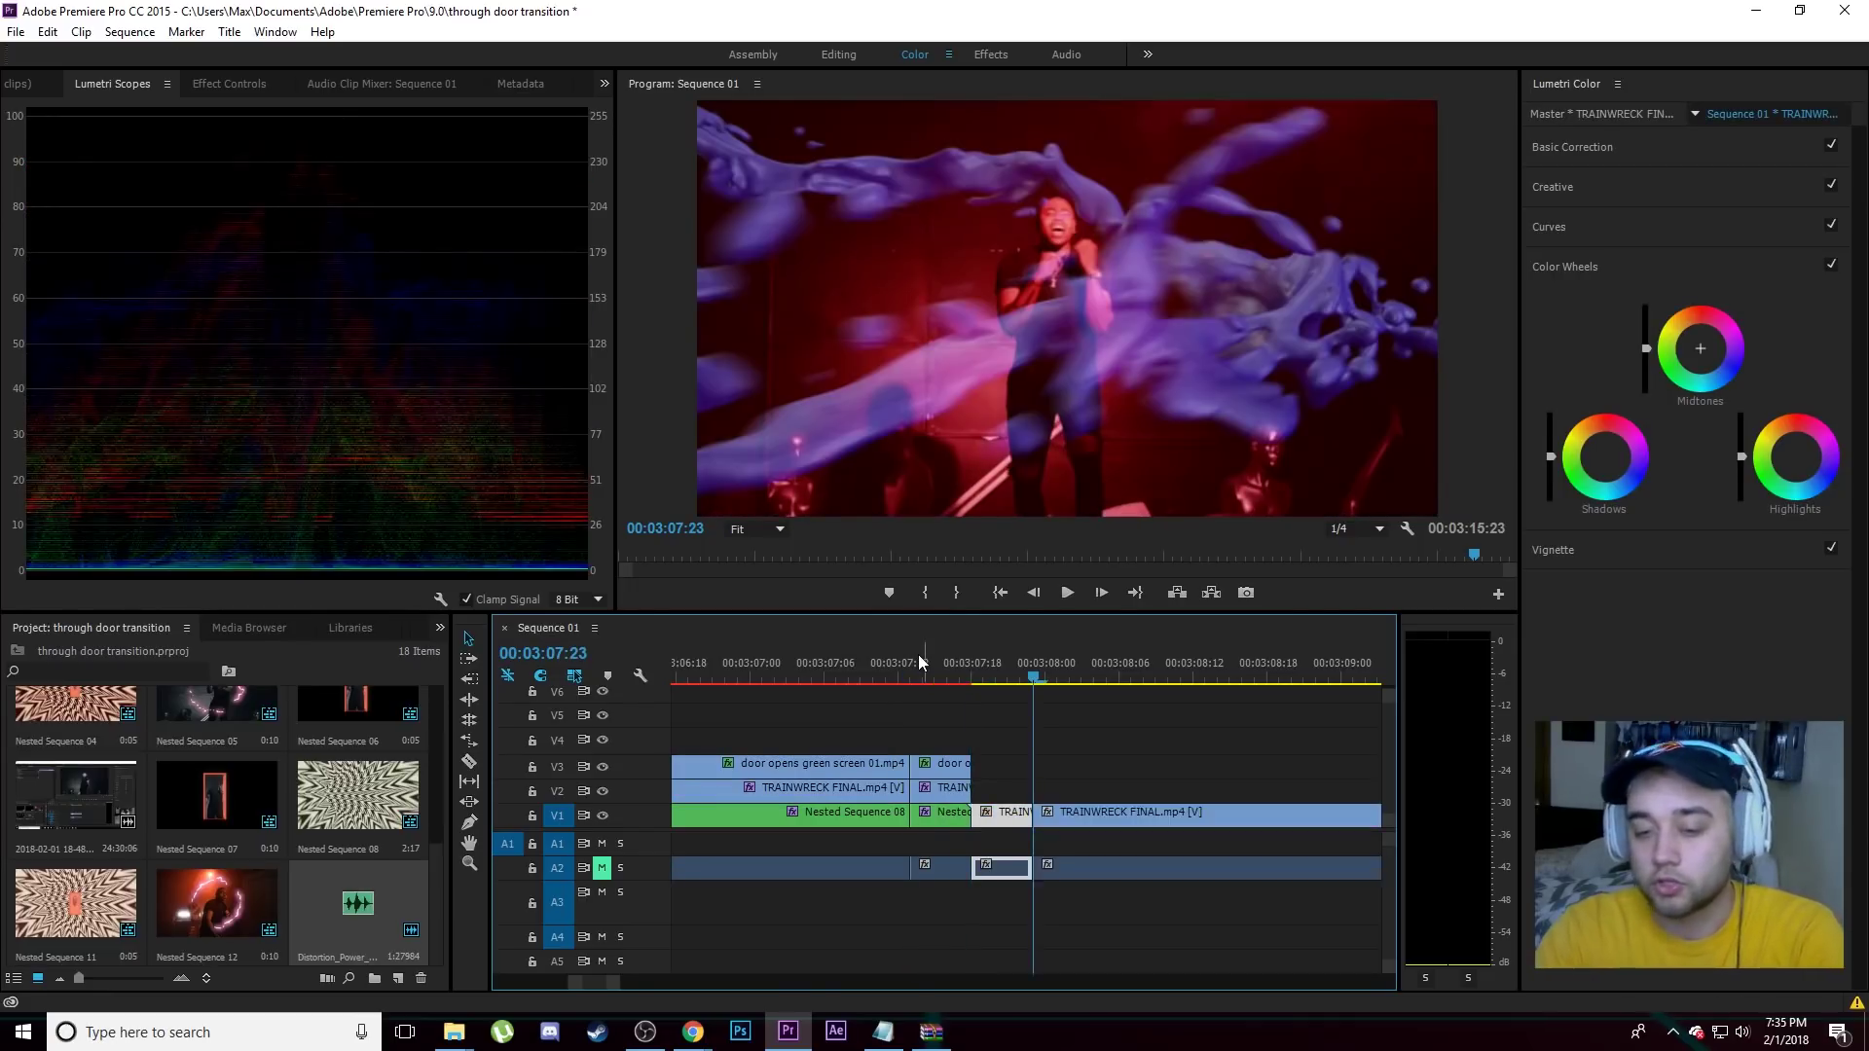
Nest the short door, clip and pattern pieces together with the adjoining short TRAINWRECK FINAL piece on V1.
left_click_drag(938, 725, 991, 804)
right_click(992, 804)
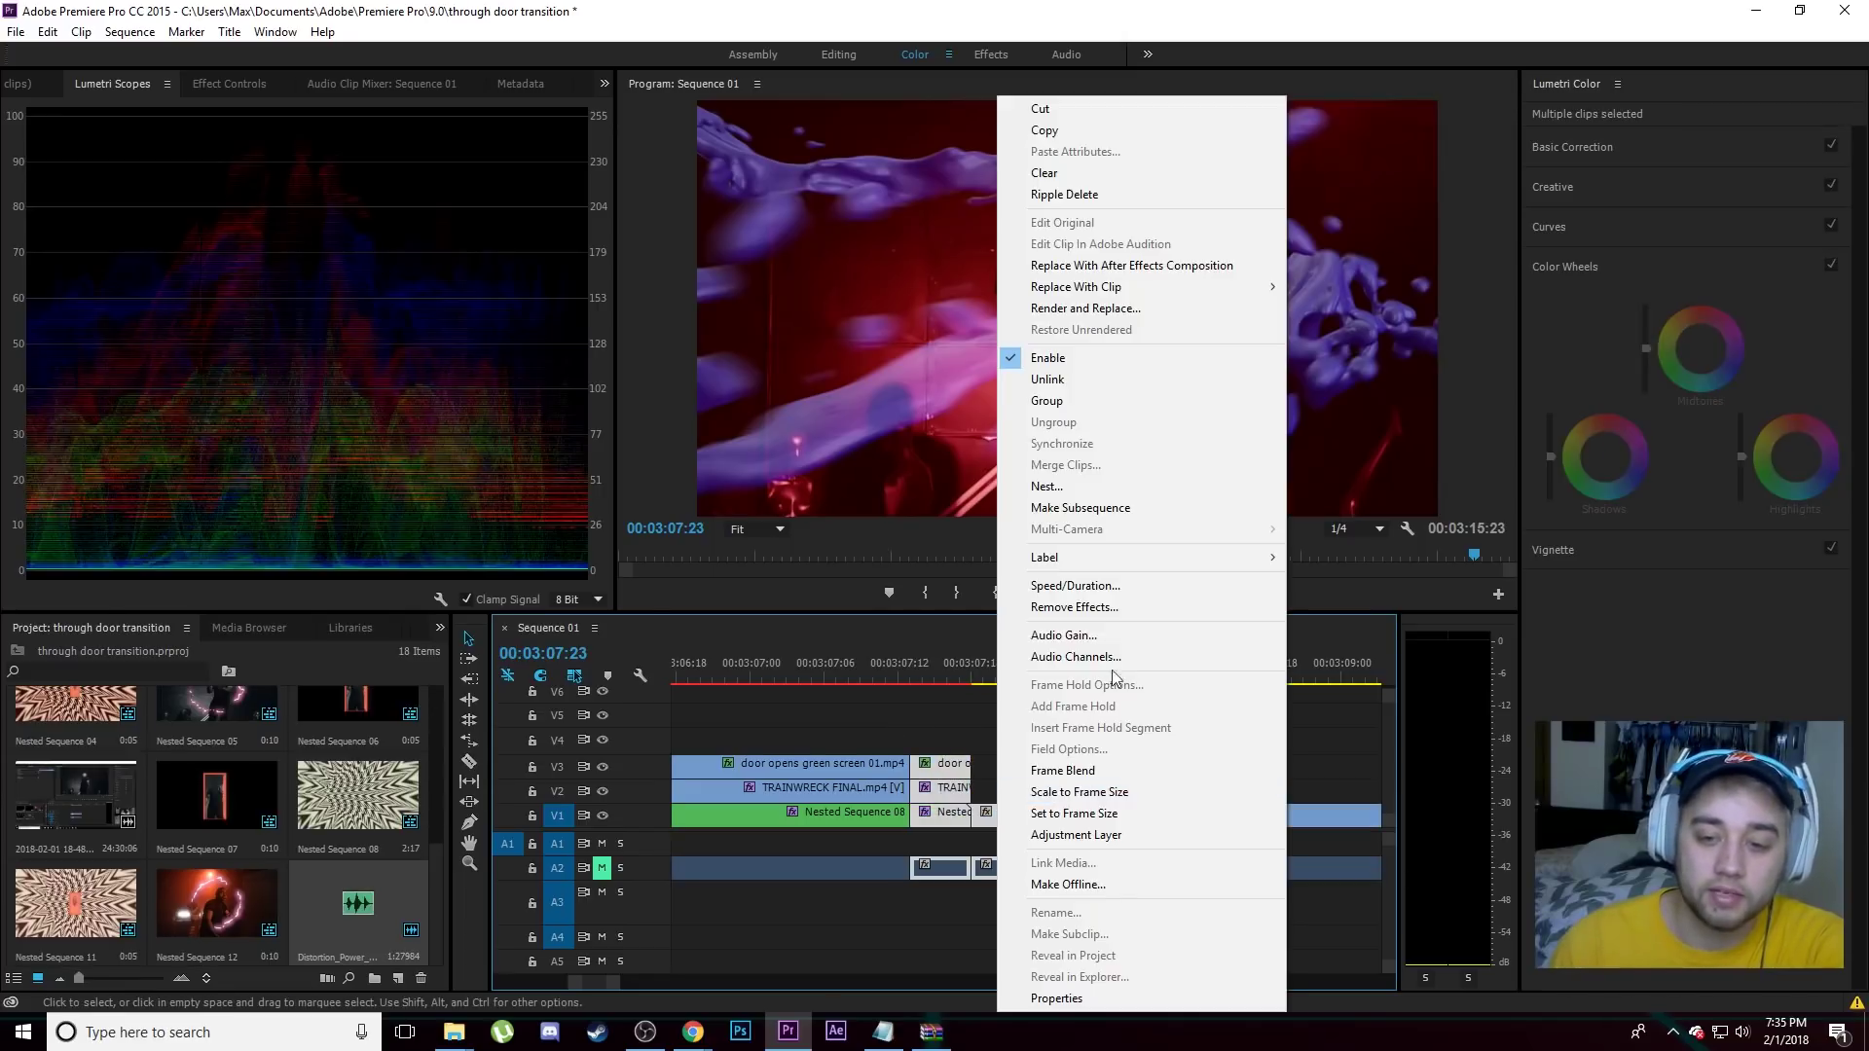
left_click(1033, 488)
left_click(890, 535)
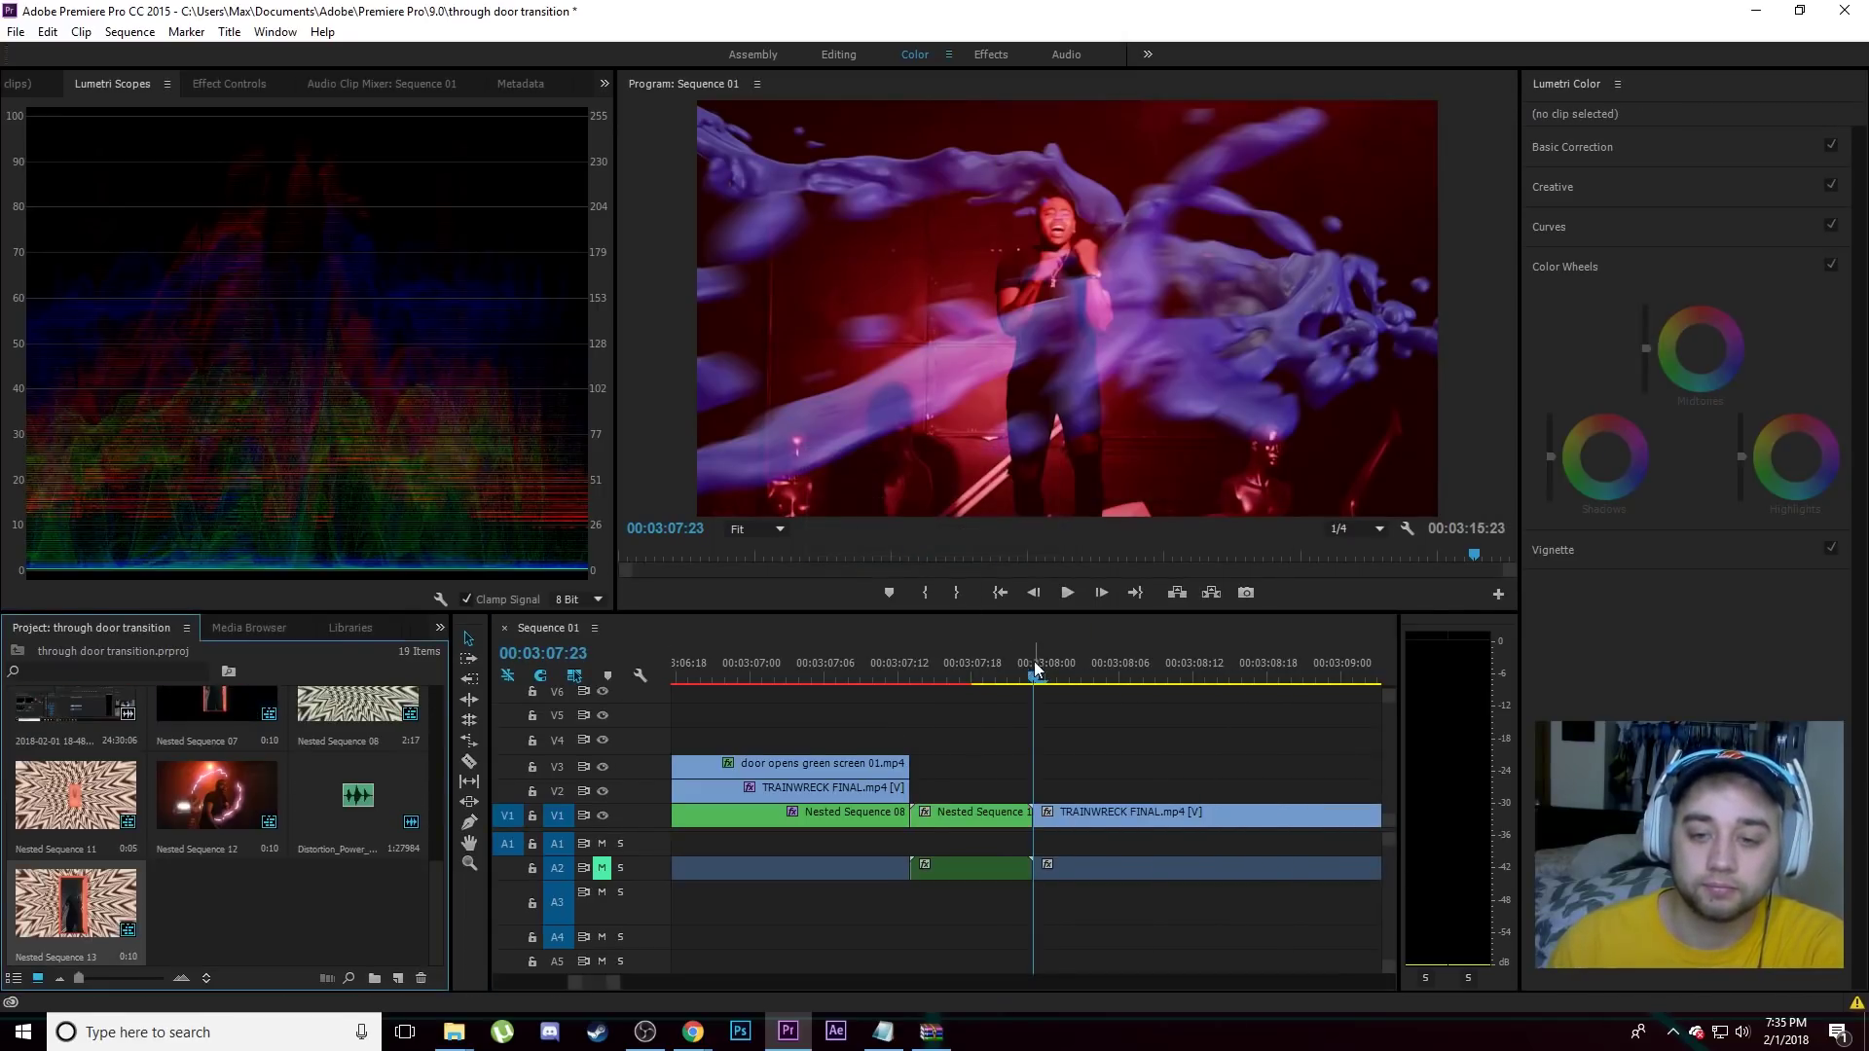
Apply the Ripple Zoom preset to the nest at the end of the door section and play the transition.
left_click(923, 667)
left_click(440, 628)
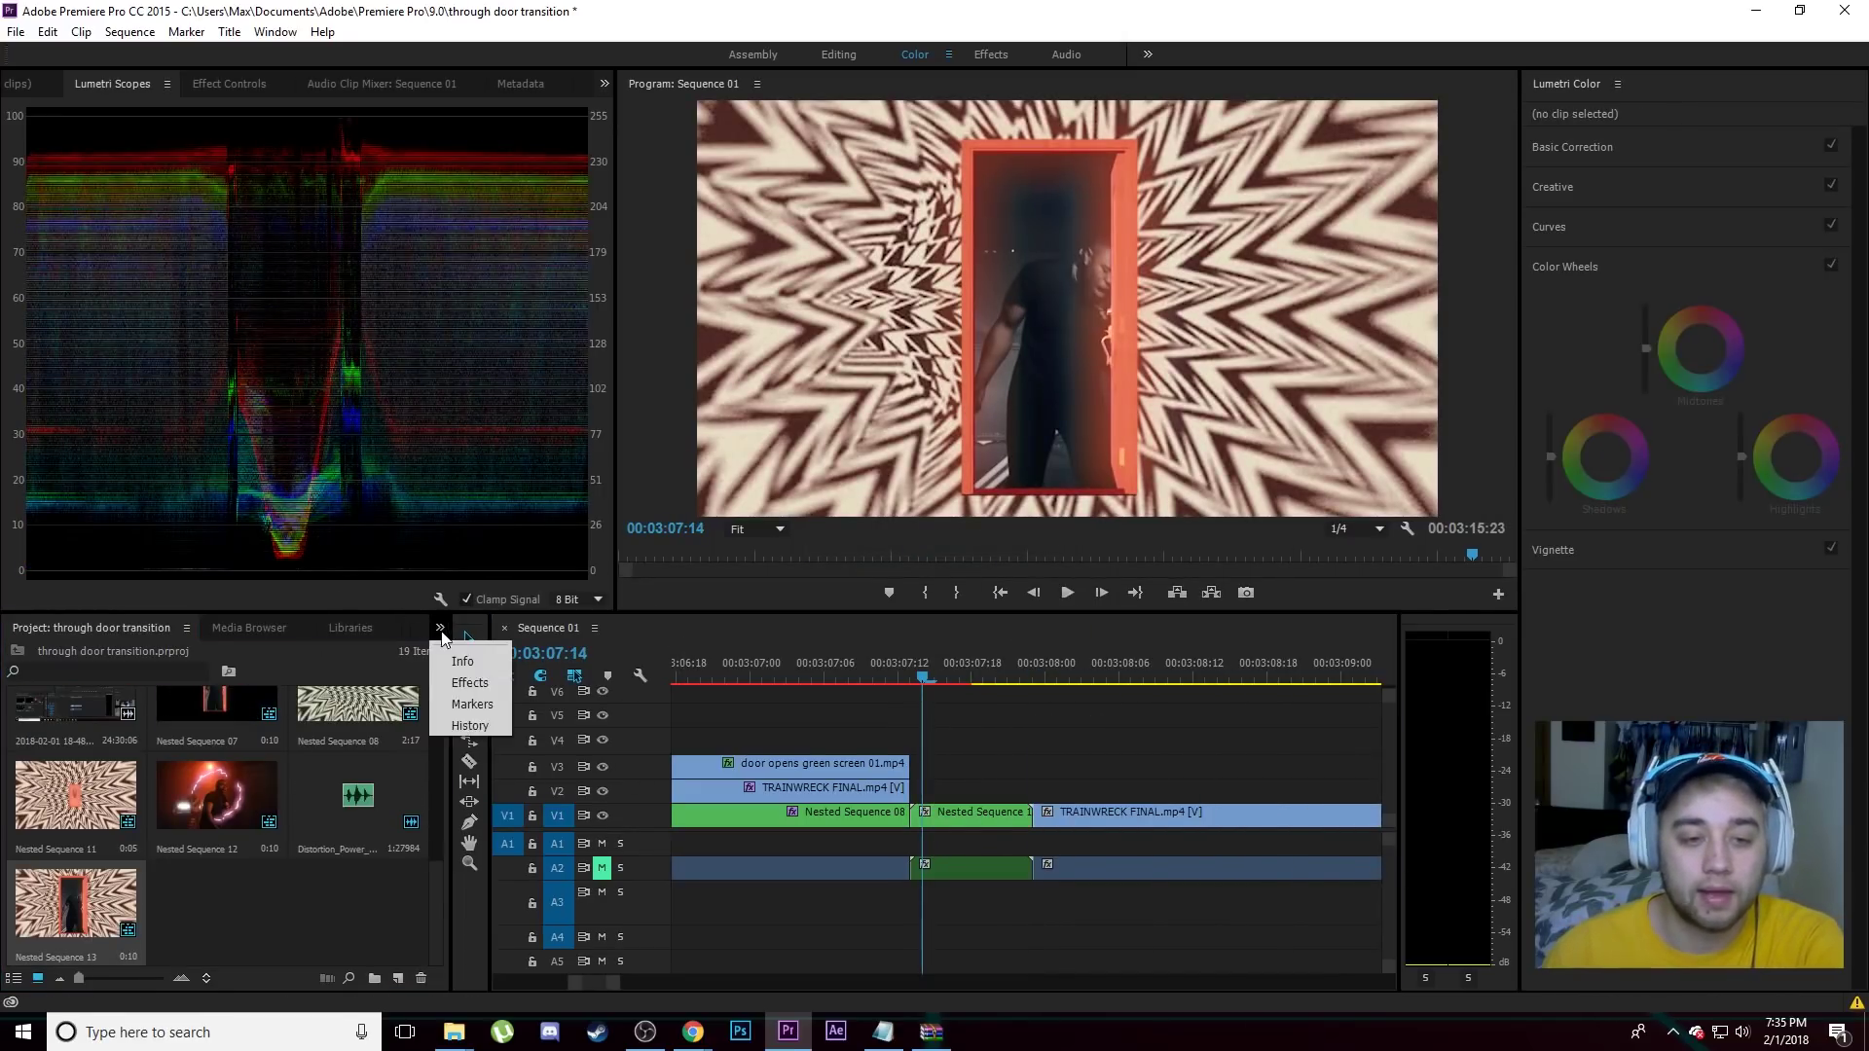
left_click(471, 683)
left_click_drag(94, 863, 942, 812)
scroll(949, 812, "down", 2)
left_click_drag(935, 679, 886, 686)
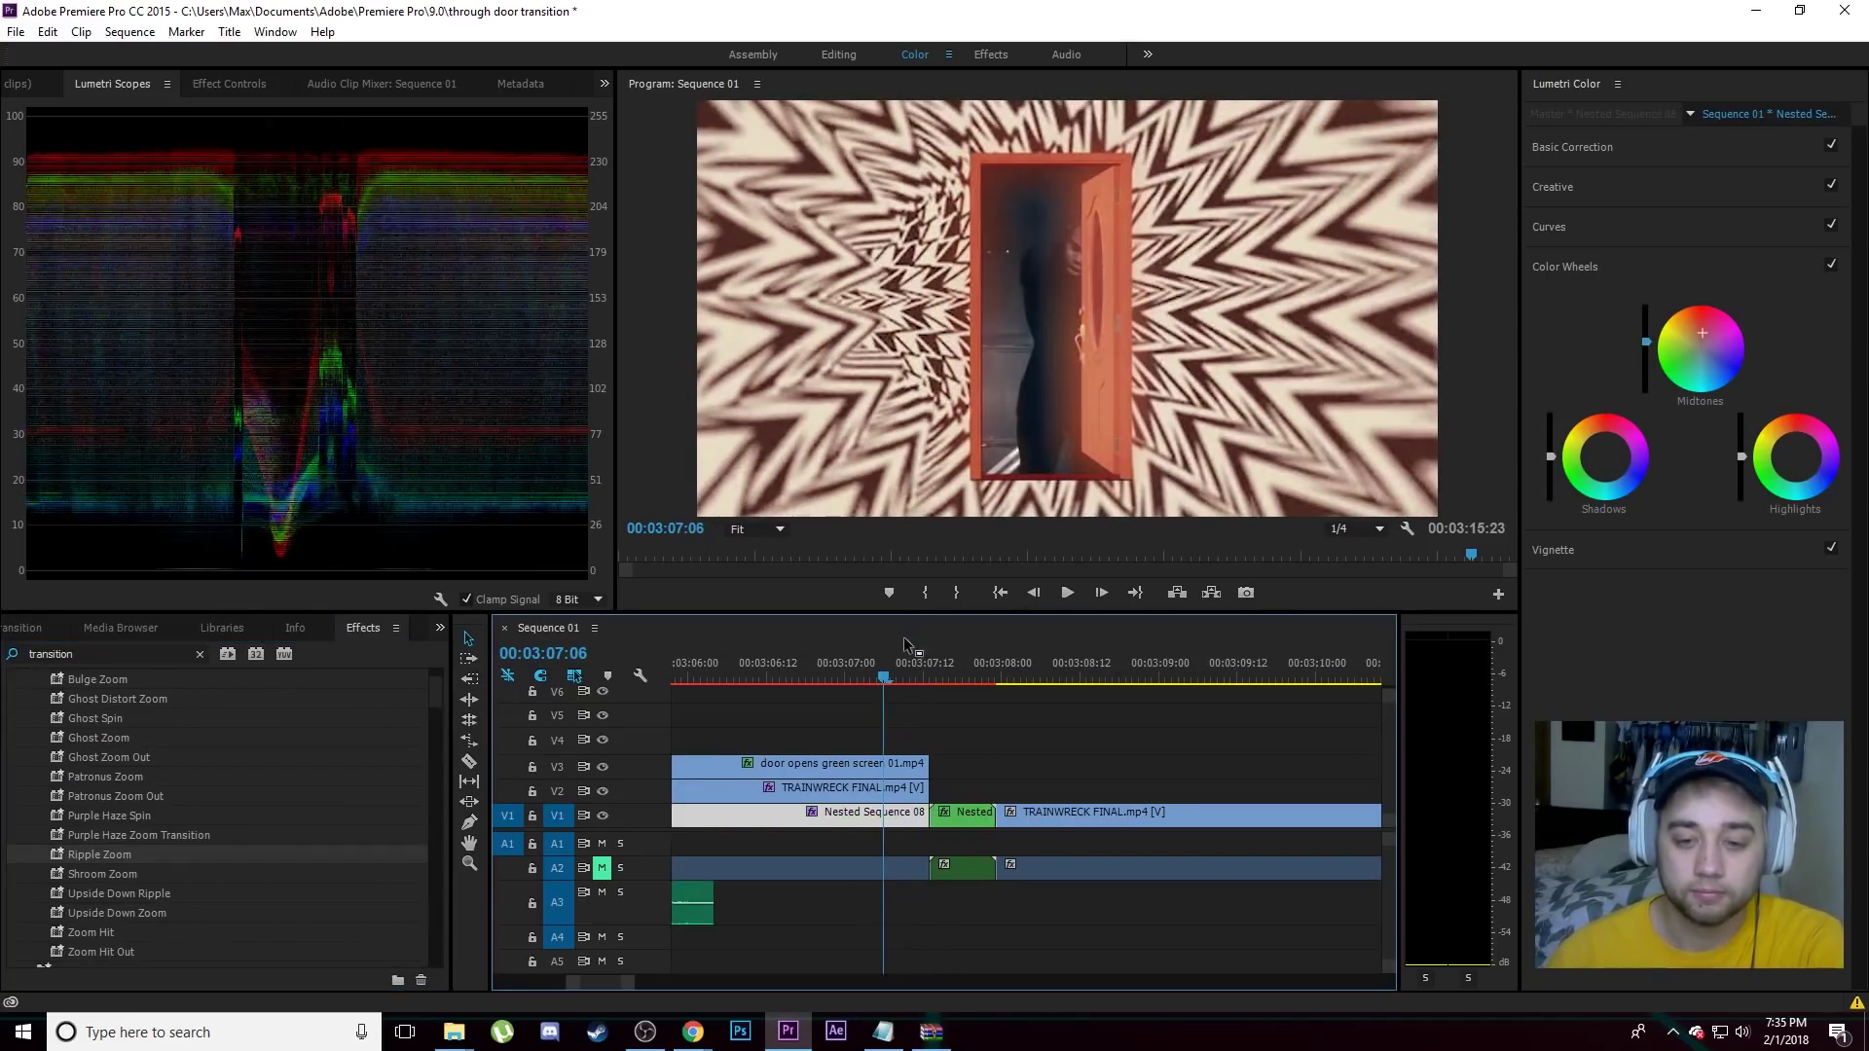
left_click(1067, 594)
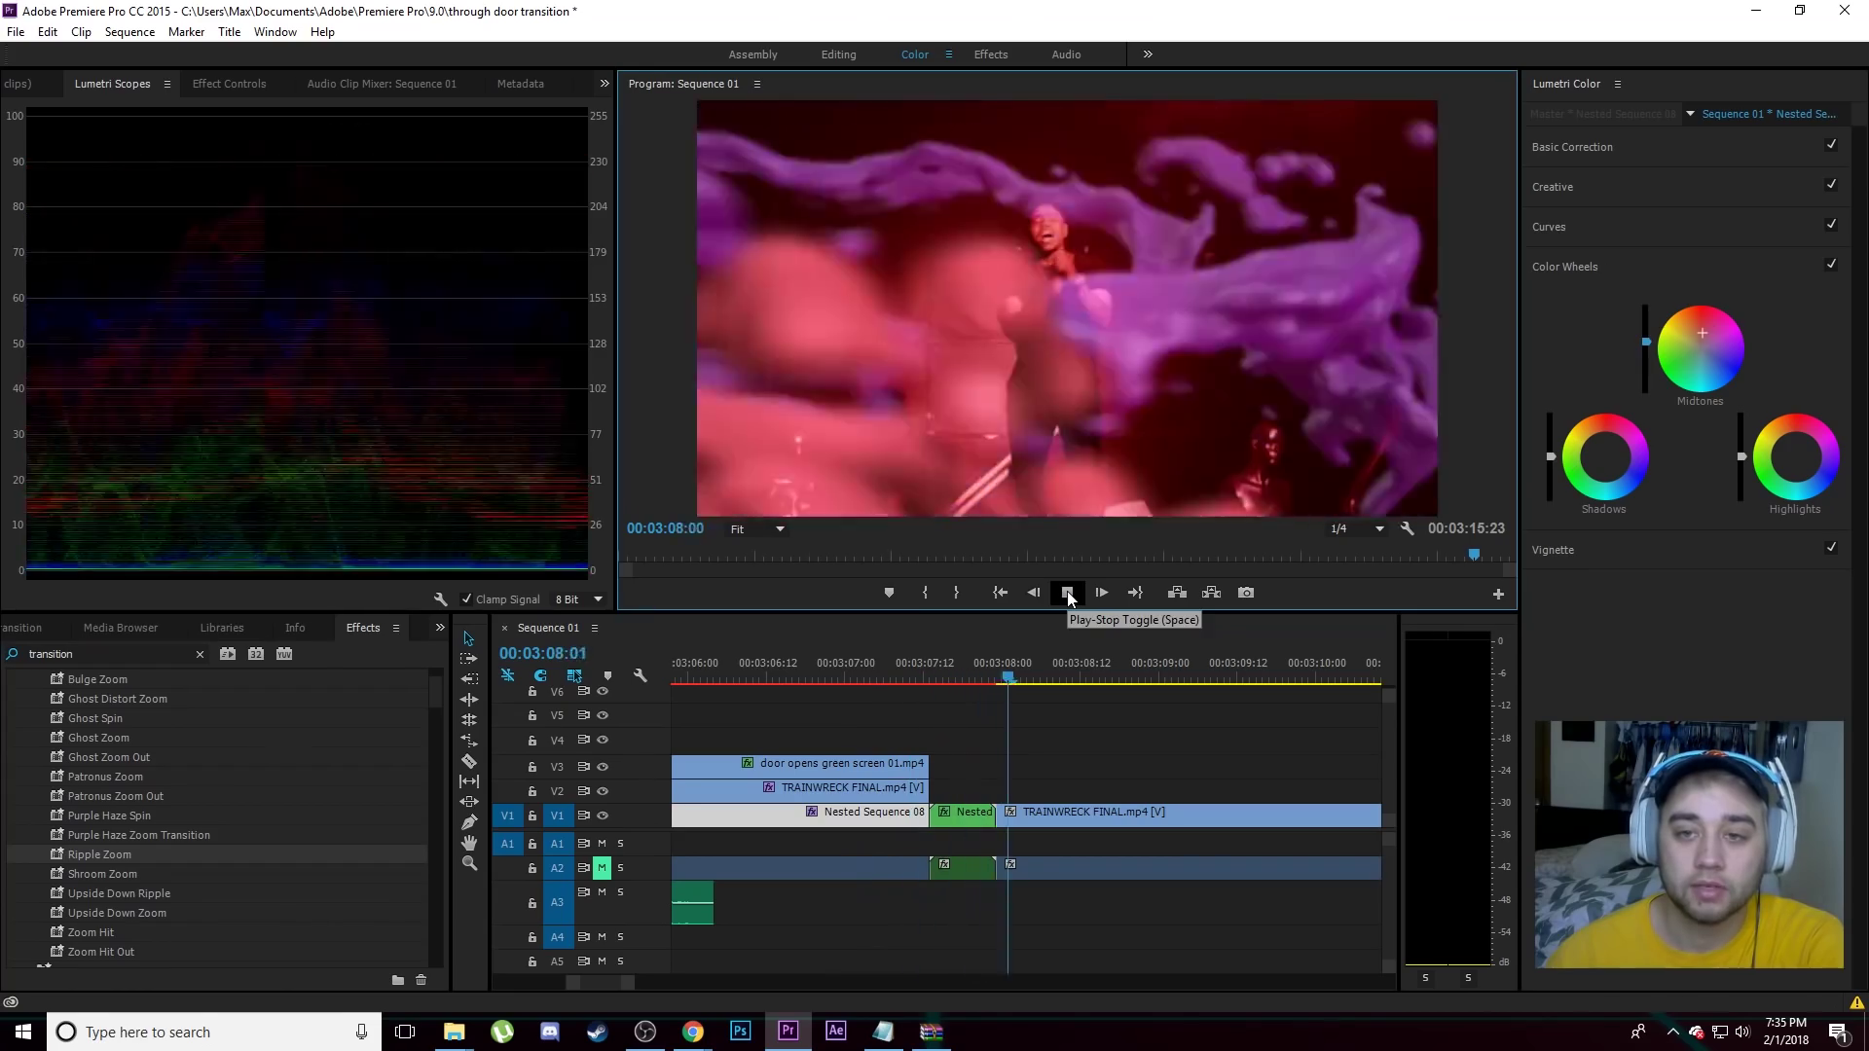
left_click(1074, 594)
left_click_drag(1012, 677, 936, 701)
left_click(1073, 598)
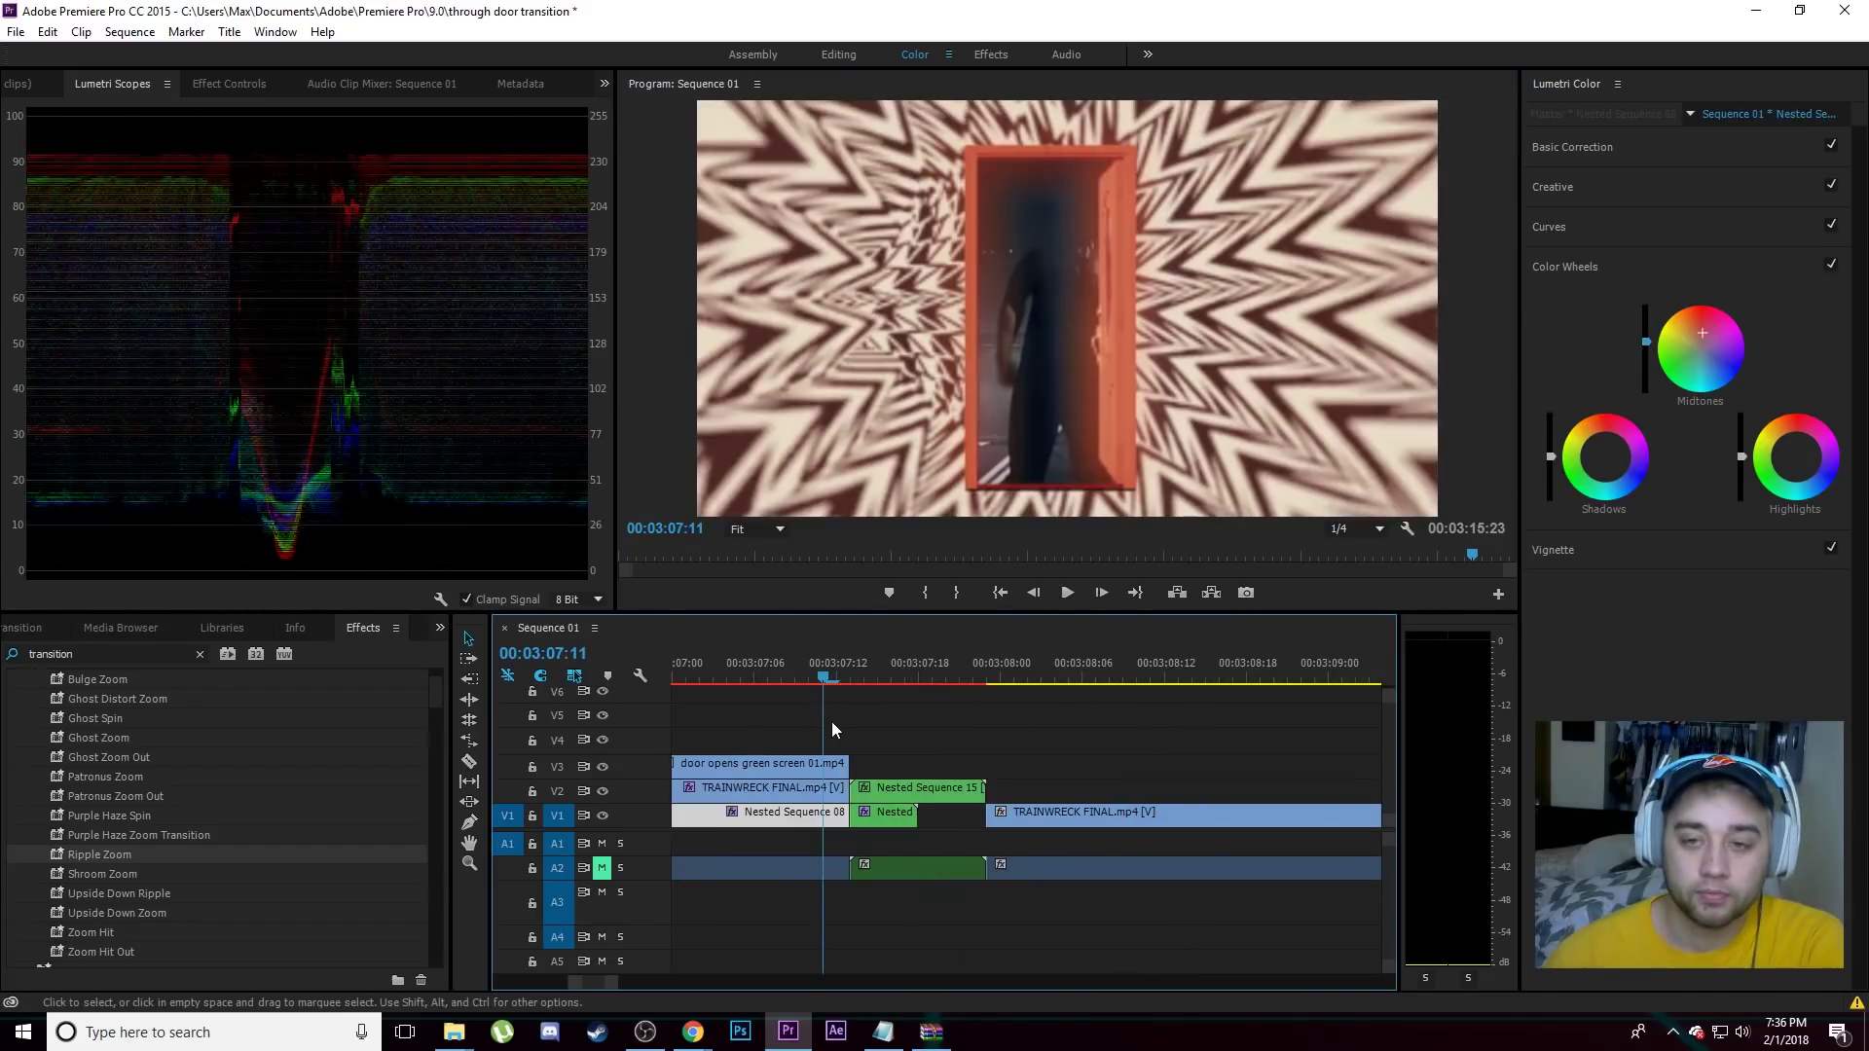
Undo the ripple effect and the nesting of the short pieces at the end of the door section.
key("ctrl+z")
key("ctrl+z")
key("ctrl+z")
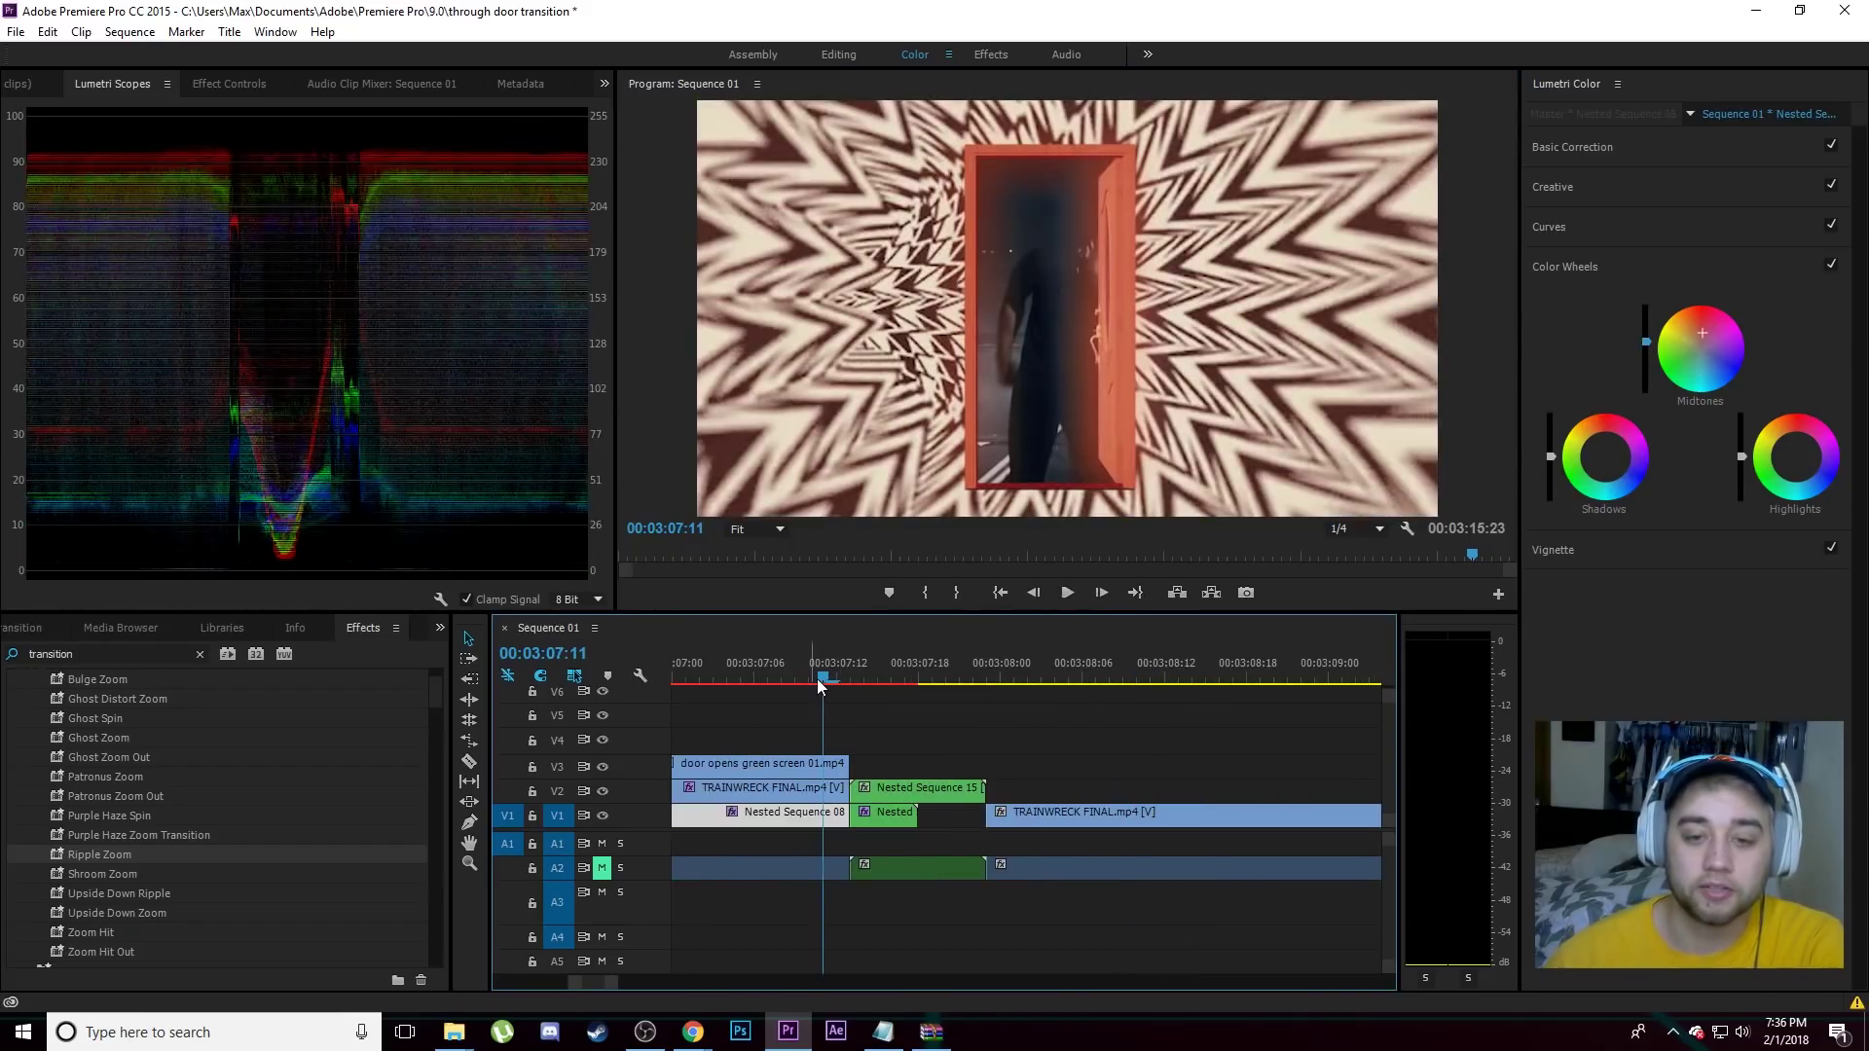
left_click_drag(821, 667, 887, 839)
left_click(1006, 735)
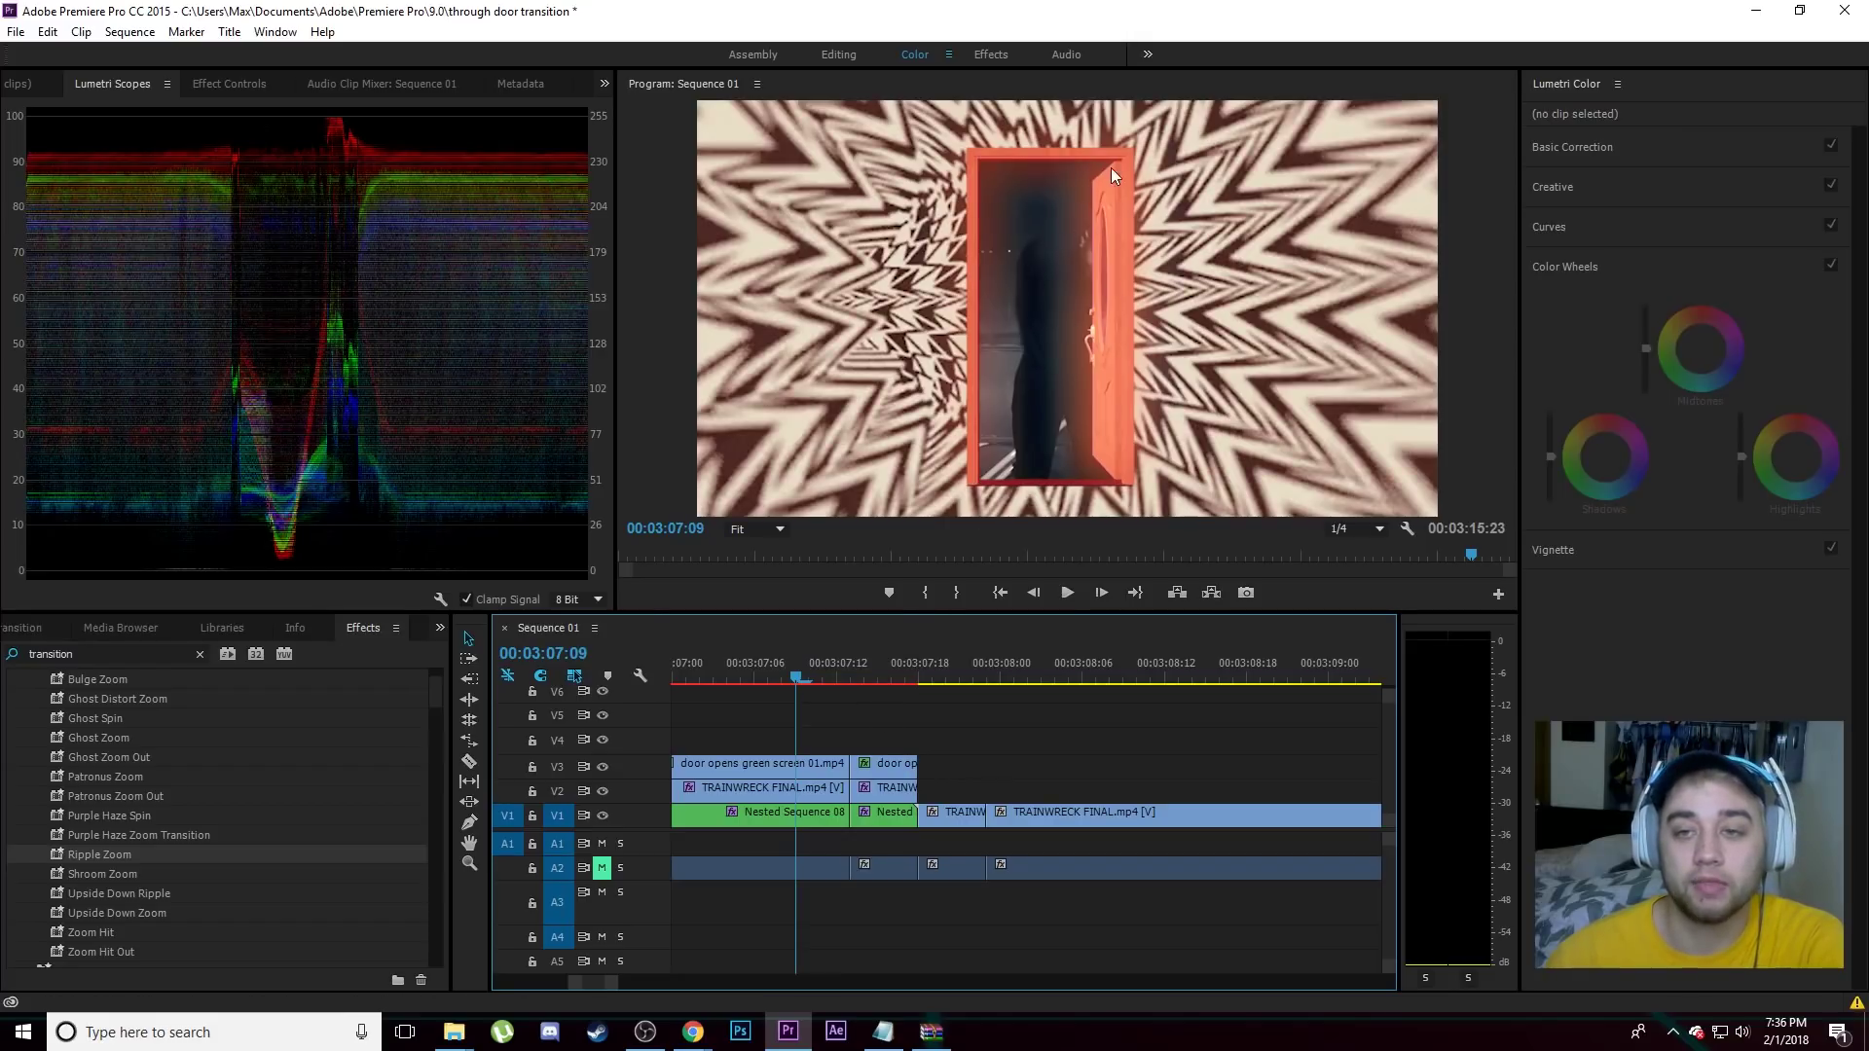
Nest the short door piece on V3 together with the short TRAINWRECK FINAL piece on V2, leaving out the pattern.
scroll(811, 738, "up", 2)
left_click(881, 767)
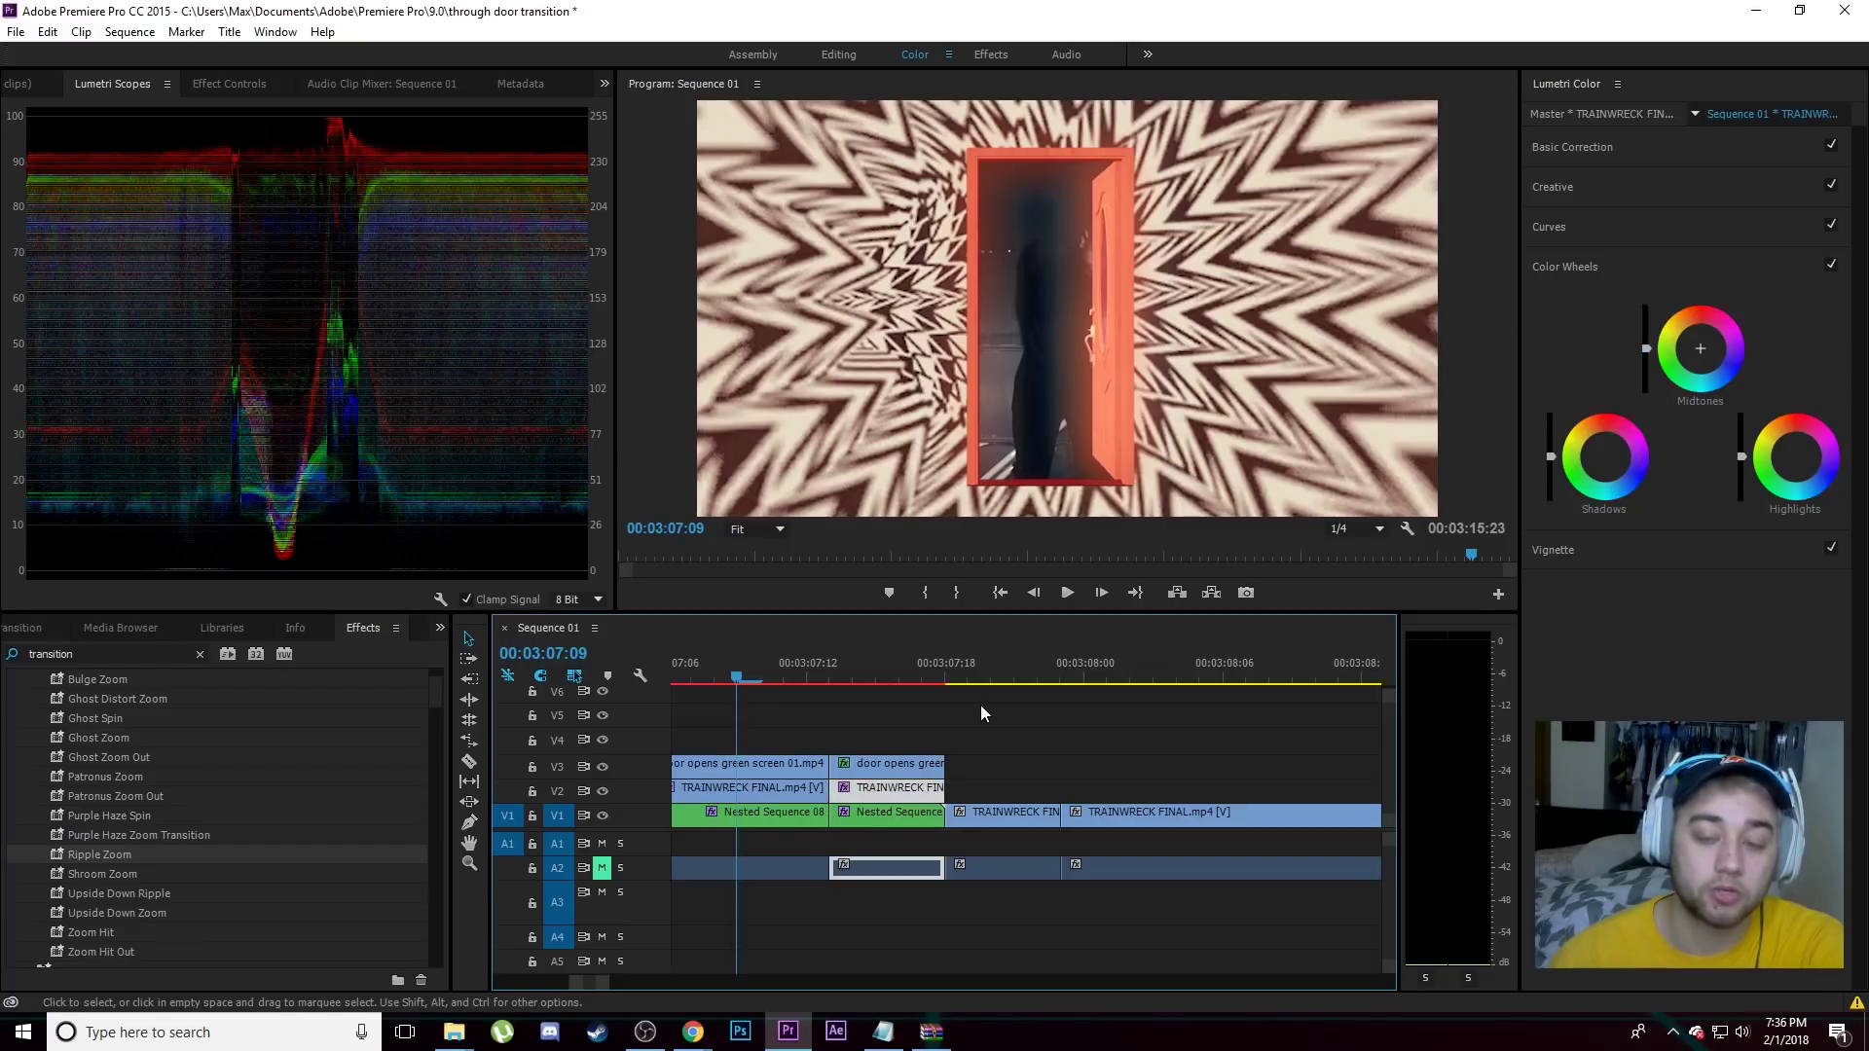
scroll(979, 703, "down", 1)
left_click_drag(922, 756, 922, 769)
right_click(923, 769)
left_click(940, 486)
left_click(909, 528)
left_click(900, 538)
Move the short TRAINWRECK FINAL piece from V1 up to V2 and nest it with the adjoining door nest.
mouse_move(1009, 812)
left_mouse_down()
mouse_move(1003, 769)
mouse_move(1003, 790)
left_mouse_up()
right_click(993, 789)
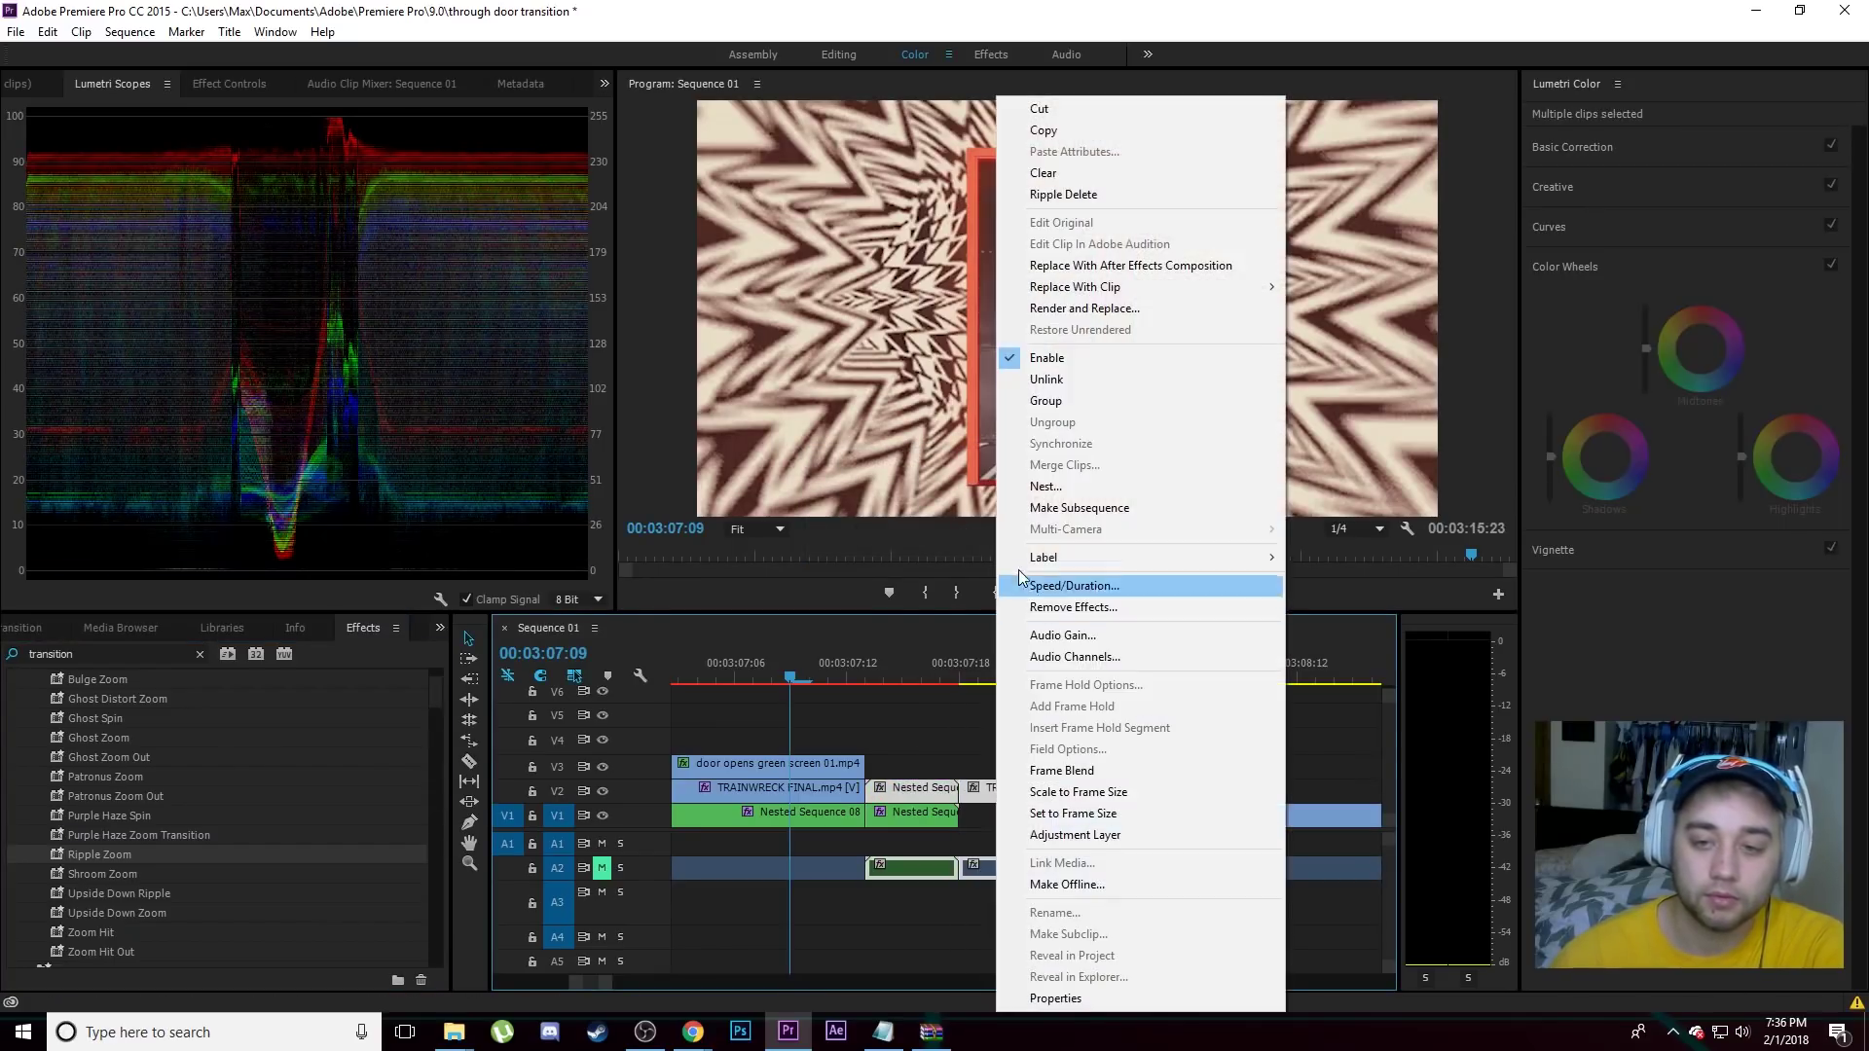
left_click(1031, 481)
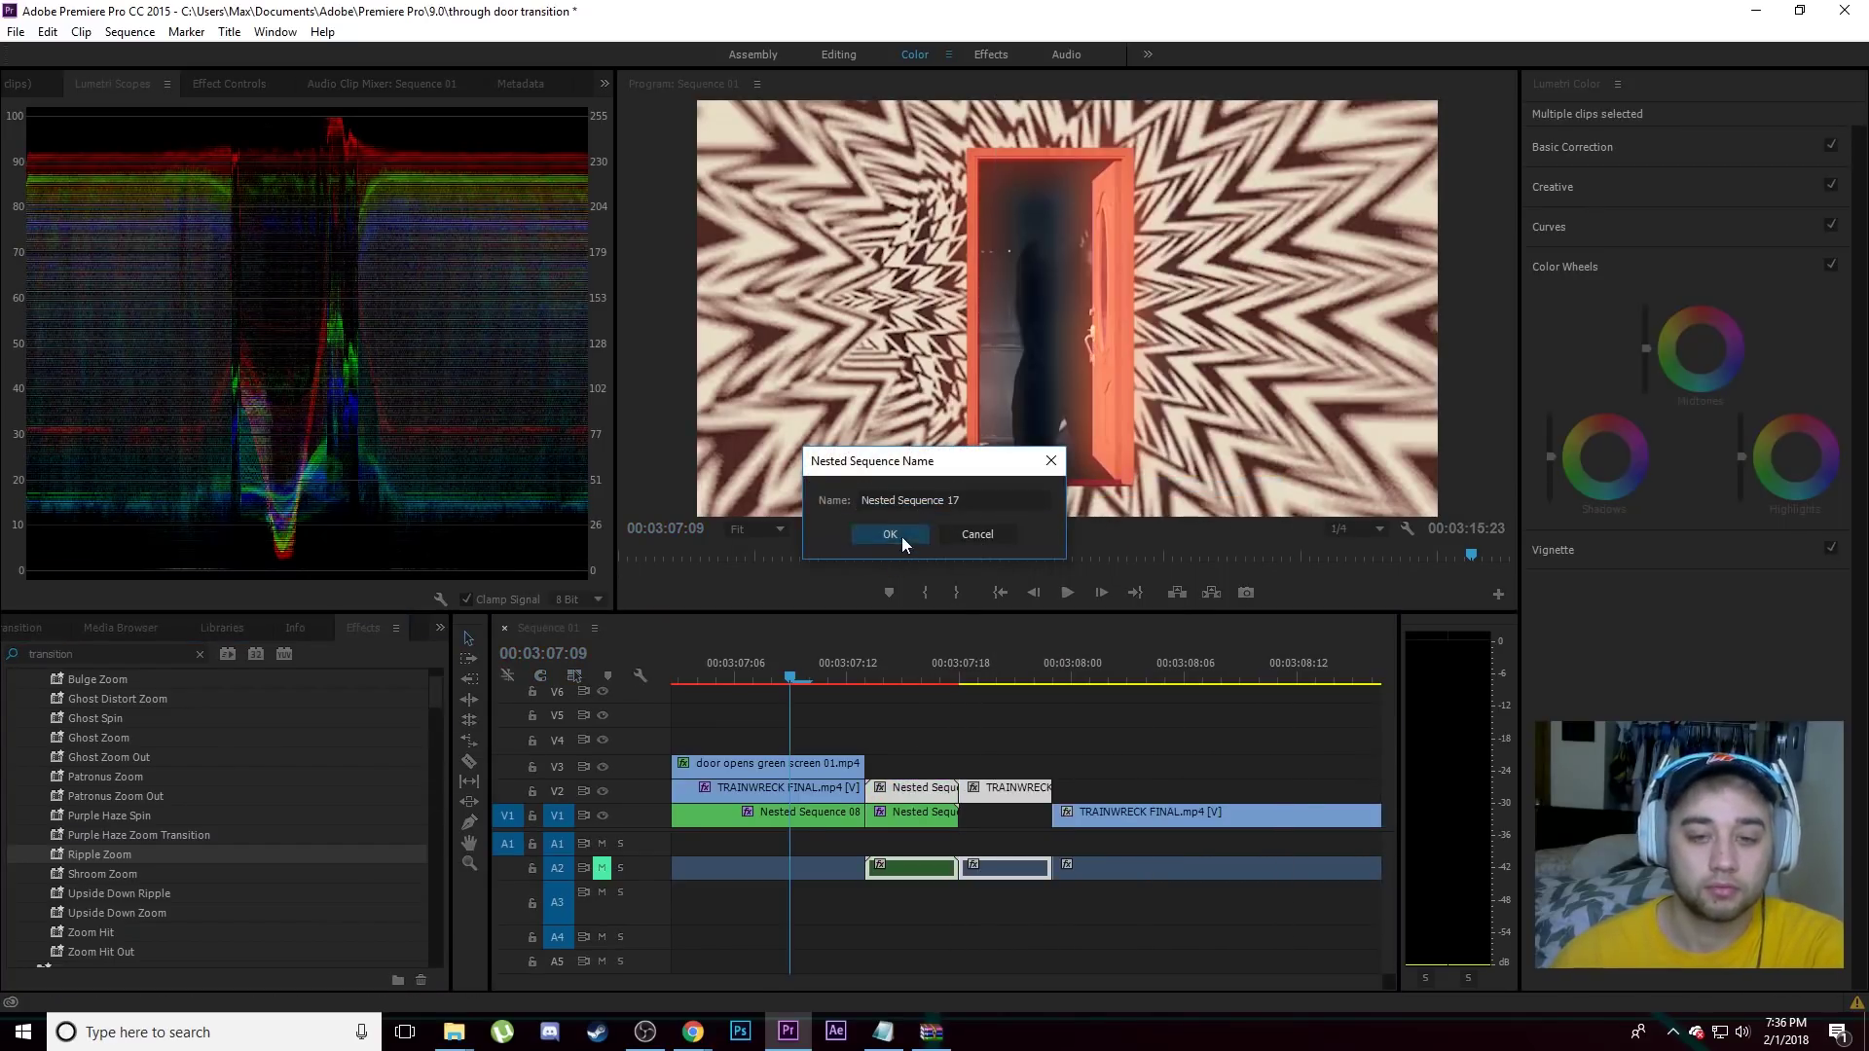
left_click(889, 534)
Play and scrub through the ripple transition from the open door into the next clip.
left_click(1065, 593)
left_click_drag(1055, 670, 920, 687)
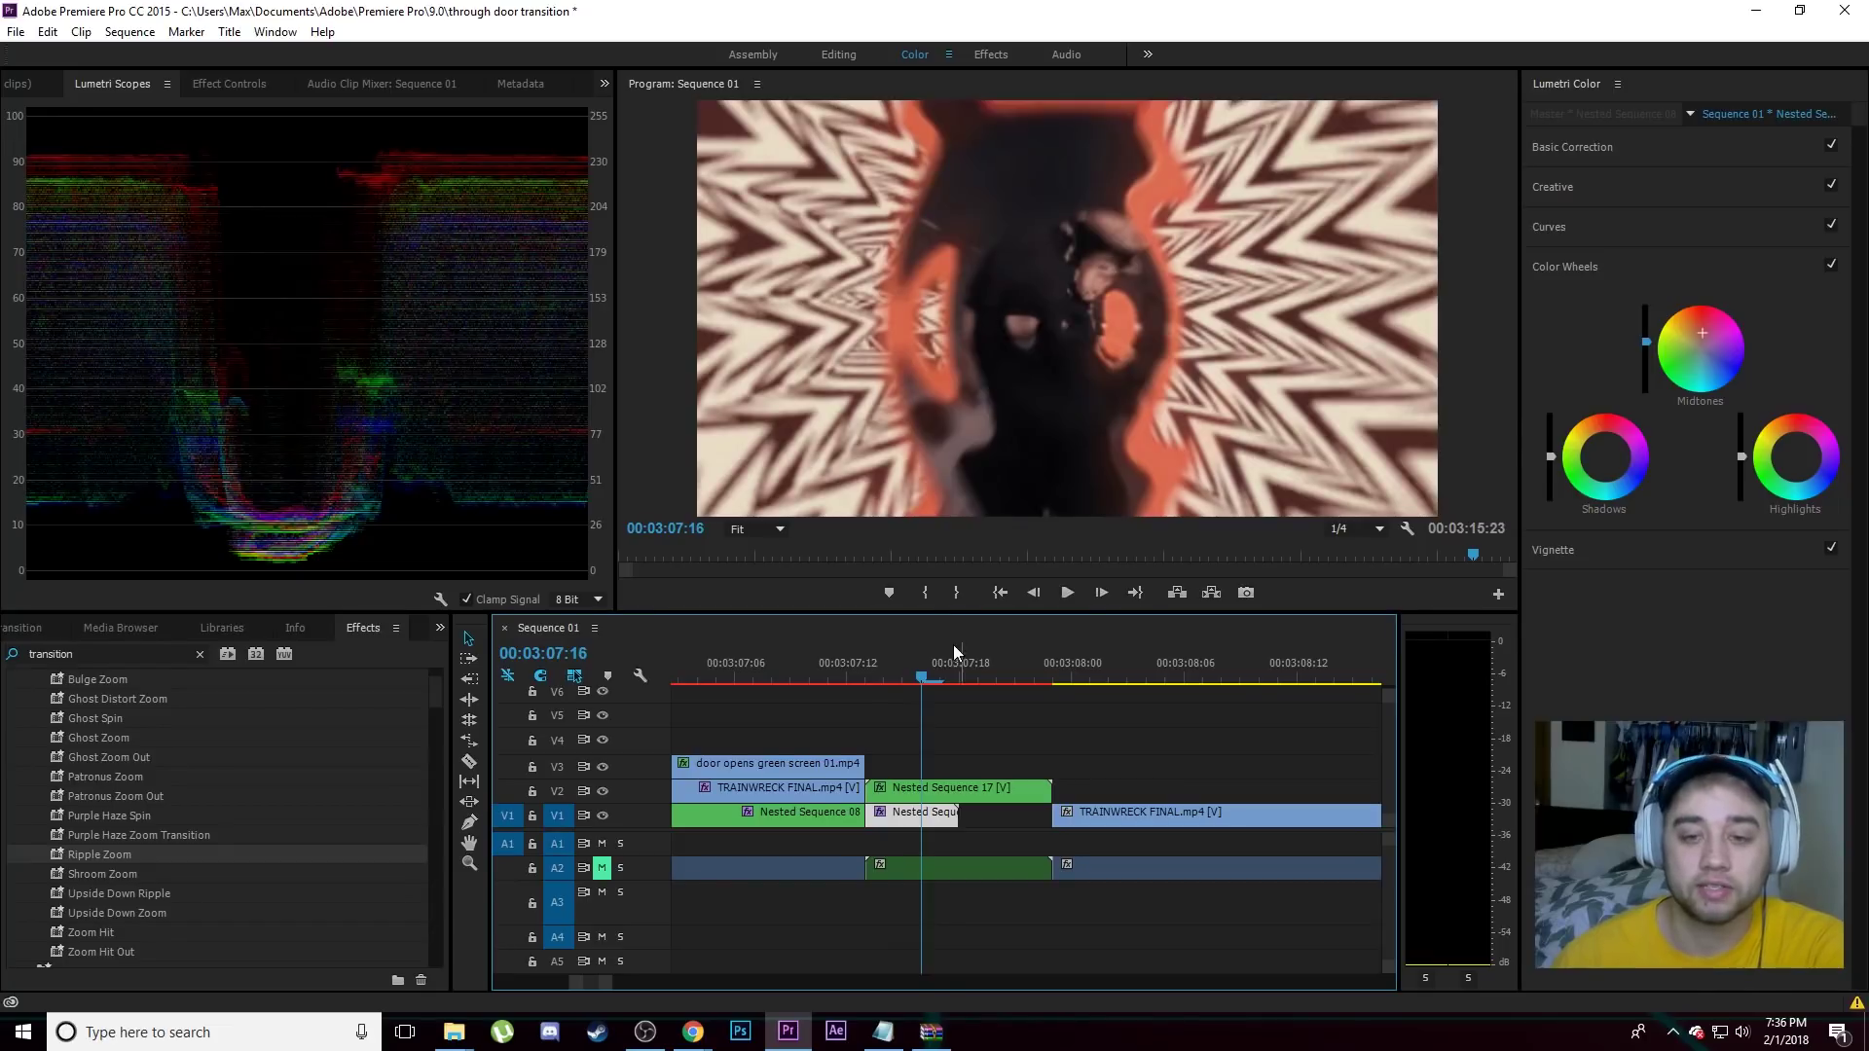
left_click_drag(918, 671, 698, 682)
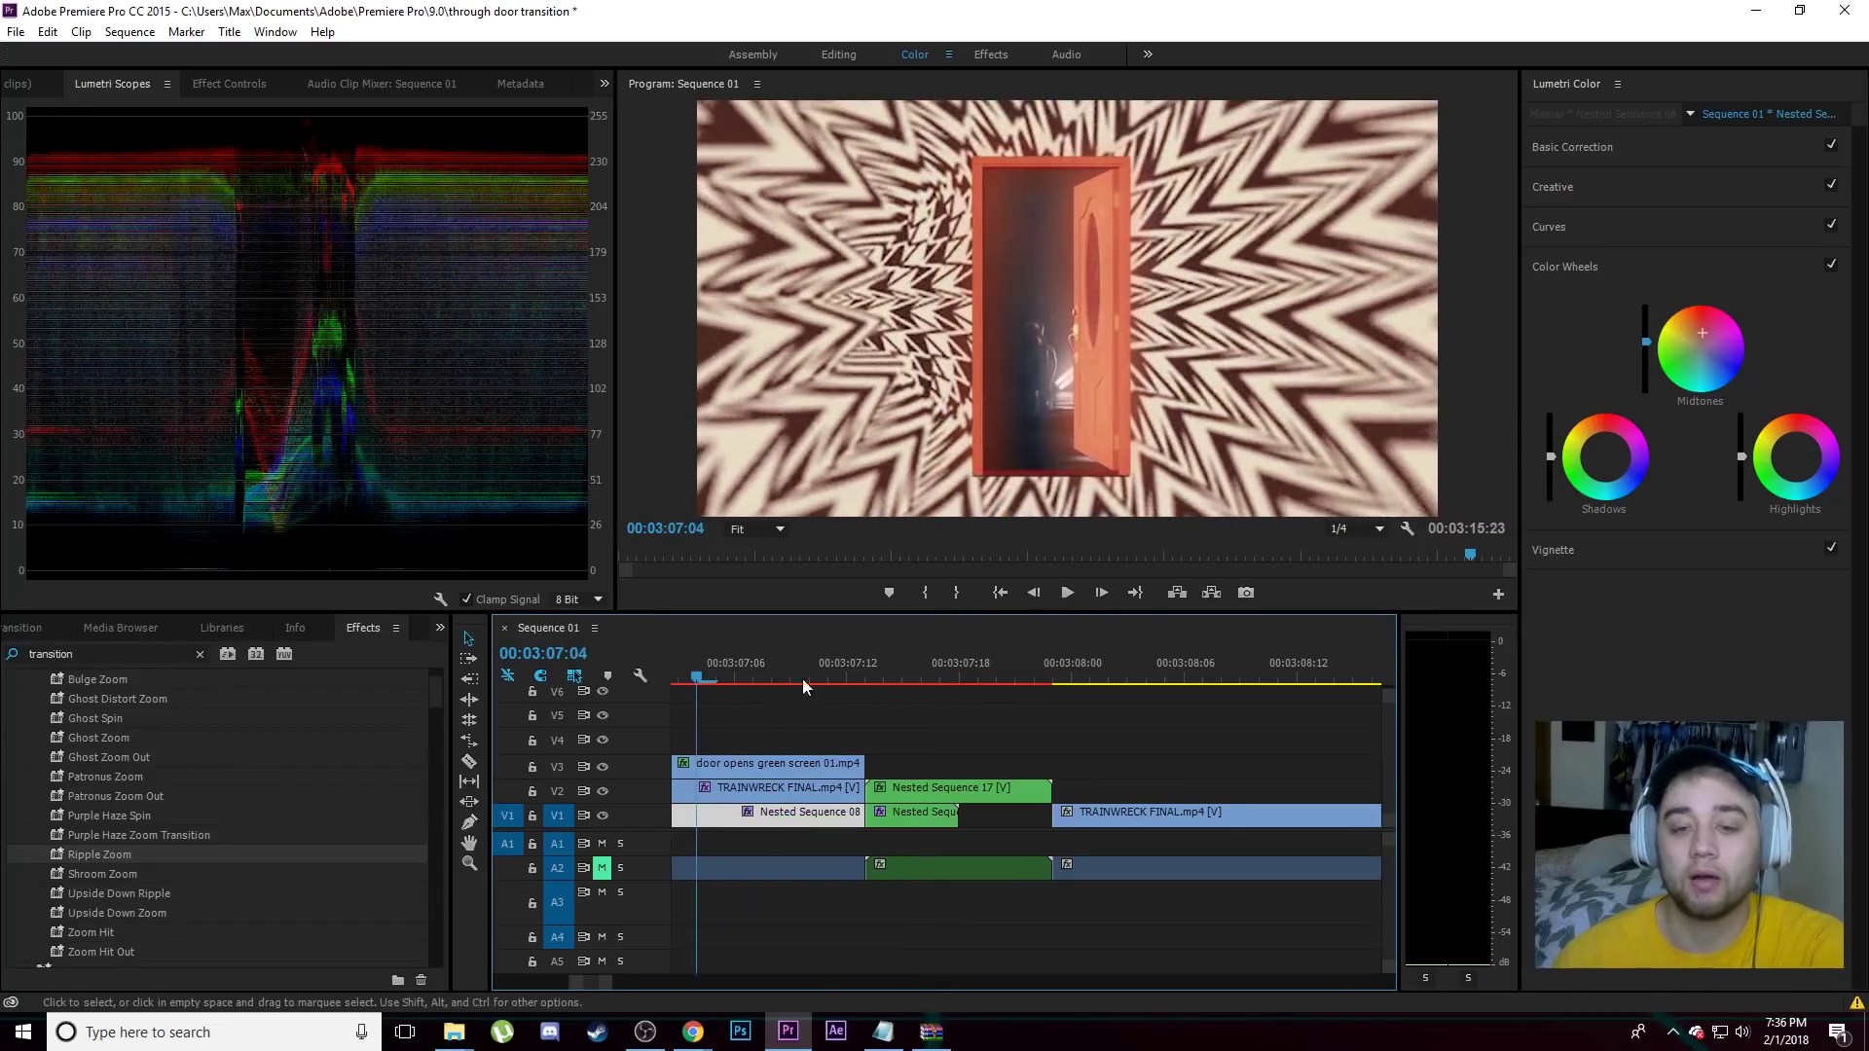
scroll(841, 740, "down", 2)
scroll(871, 769, "down", 1)
left_click(961, 738)
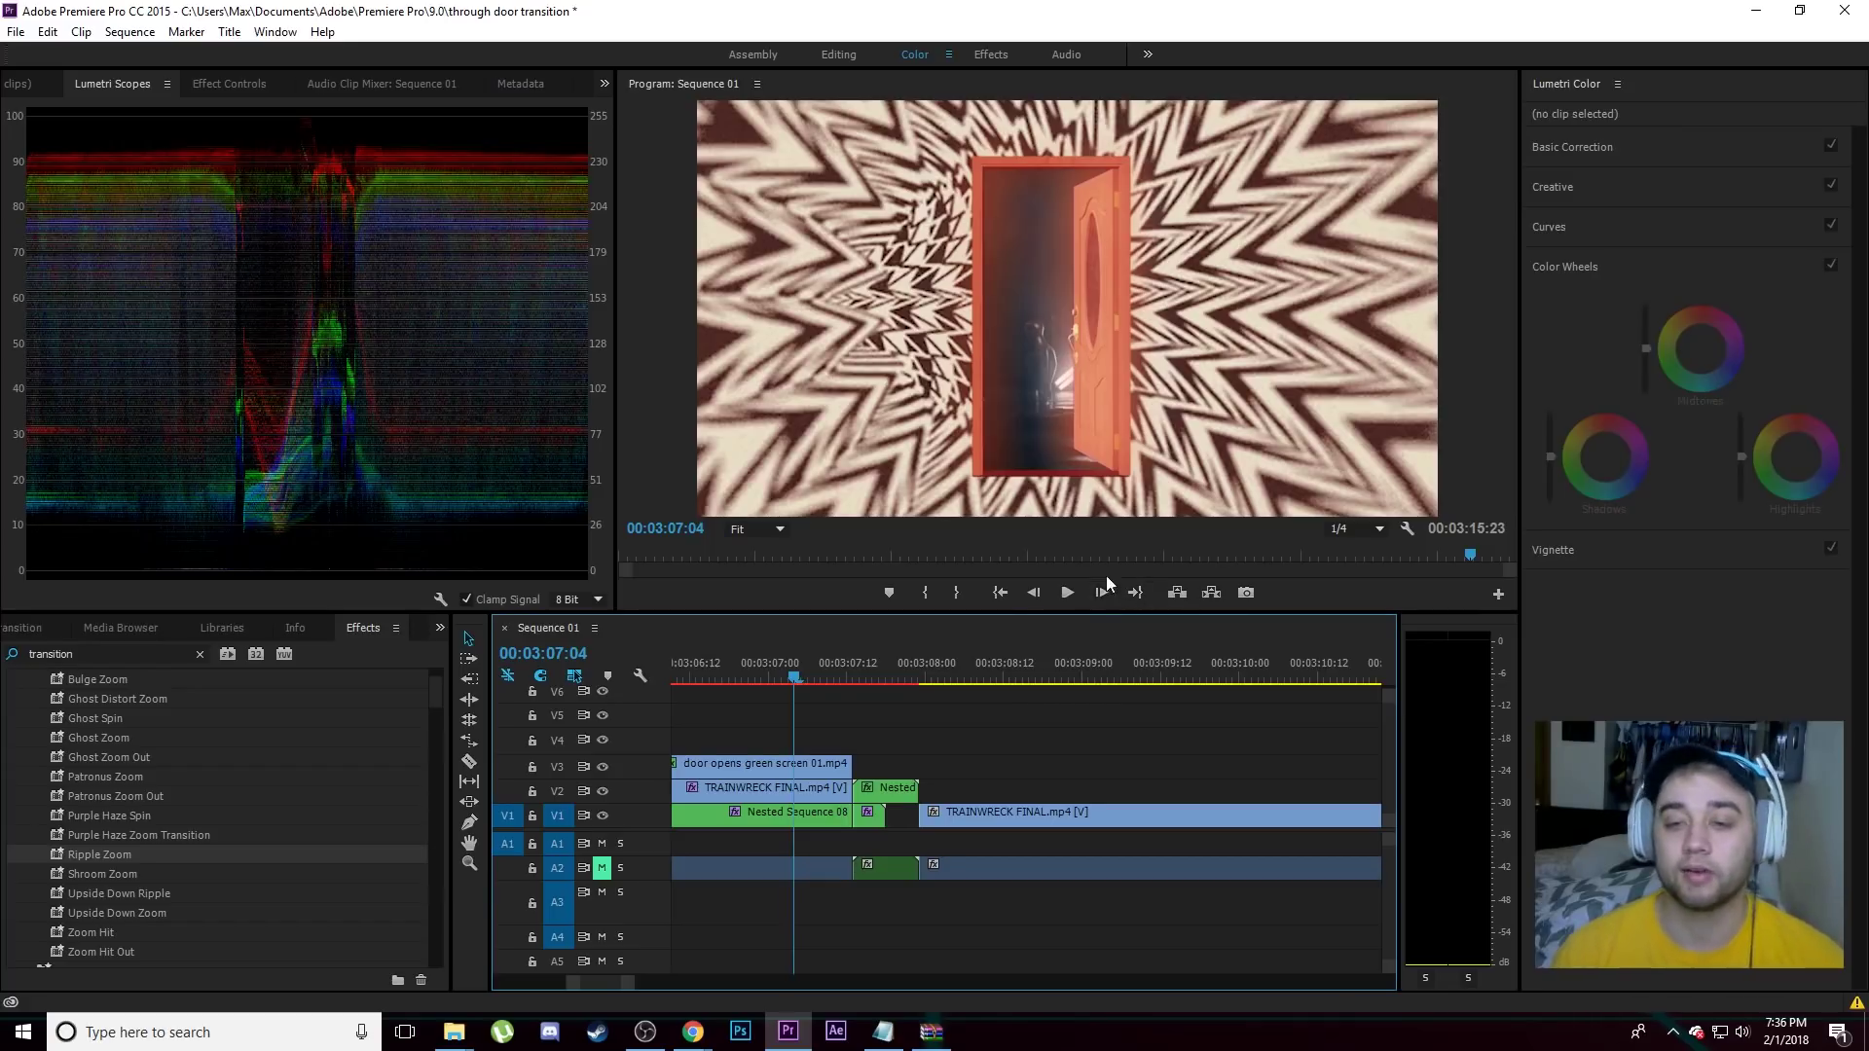
left_click(1067, 592)
left_click(849, 686)
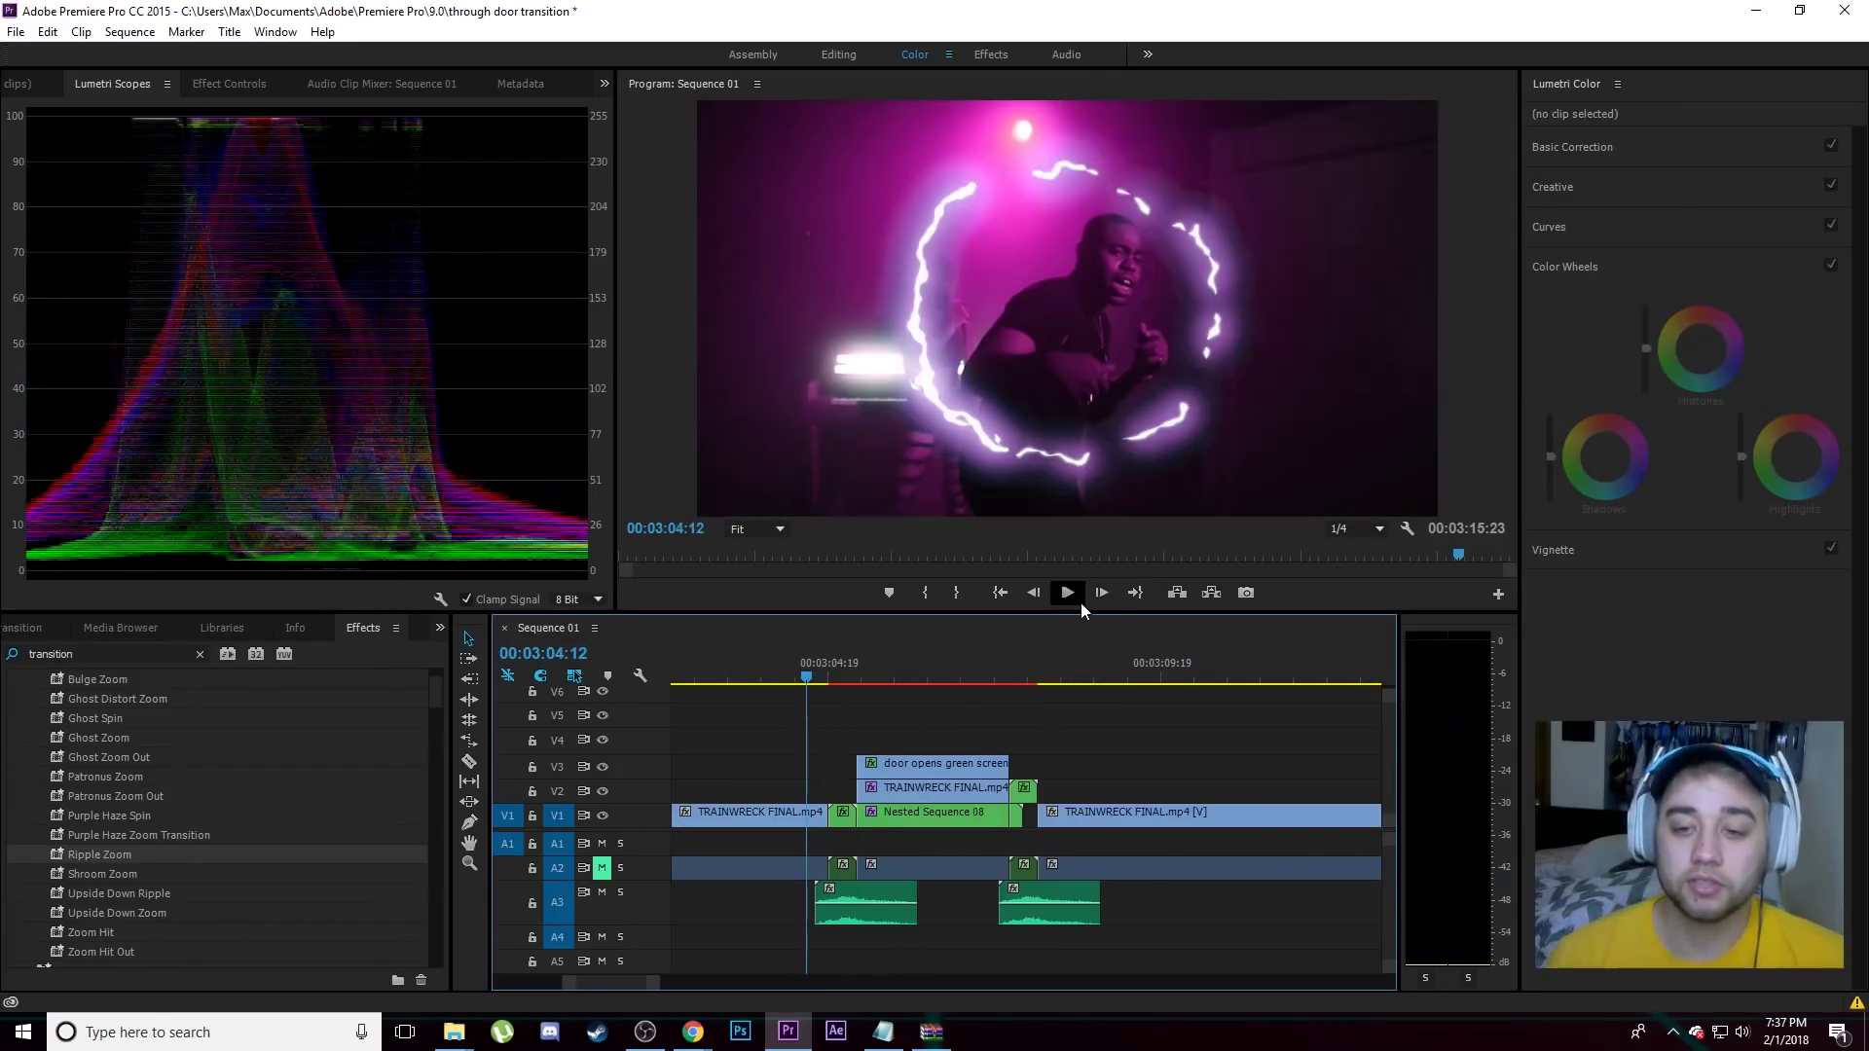
Play the complete through-the-door sequence from 00:03:04:12 to review both ripple transitions with their sound effects.
left_click(1065, 594)
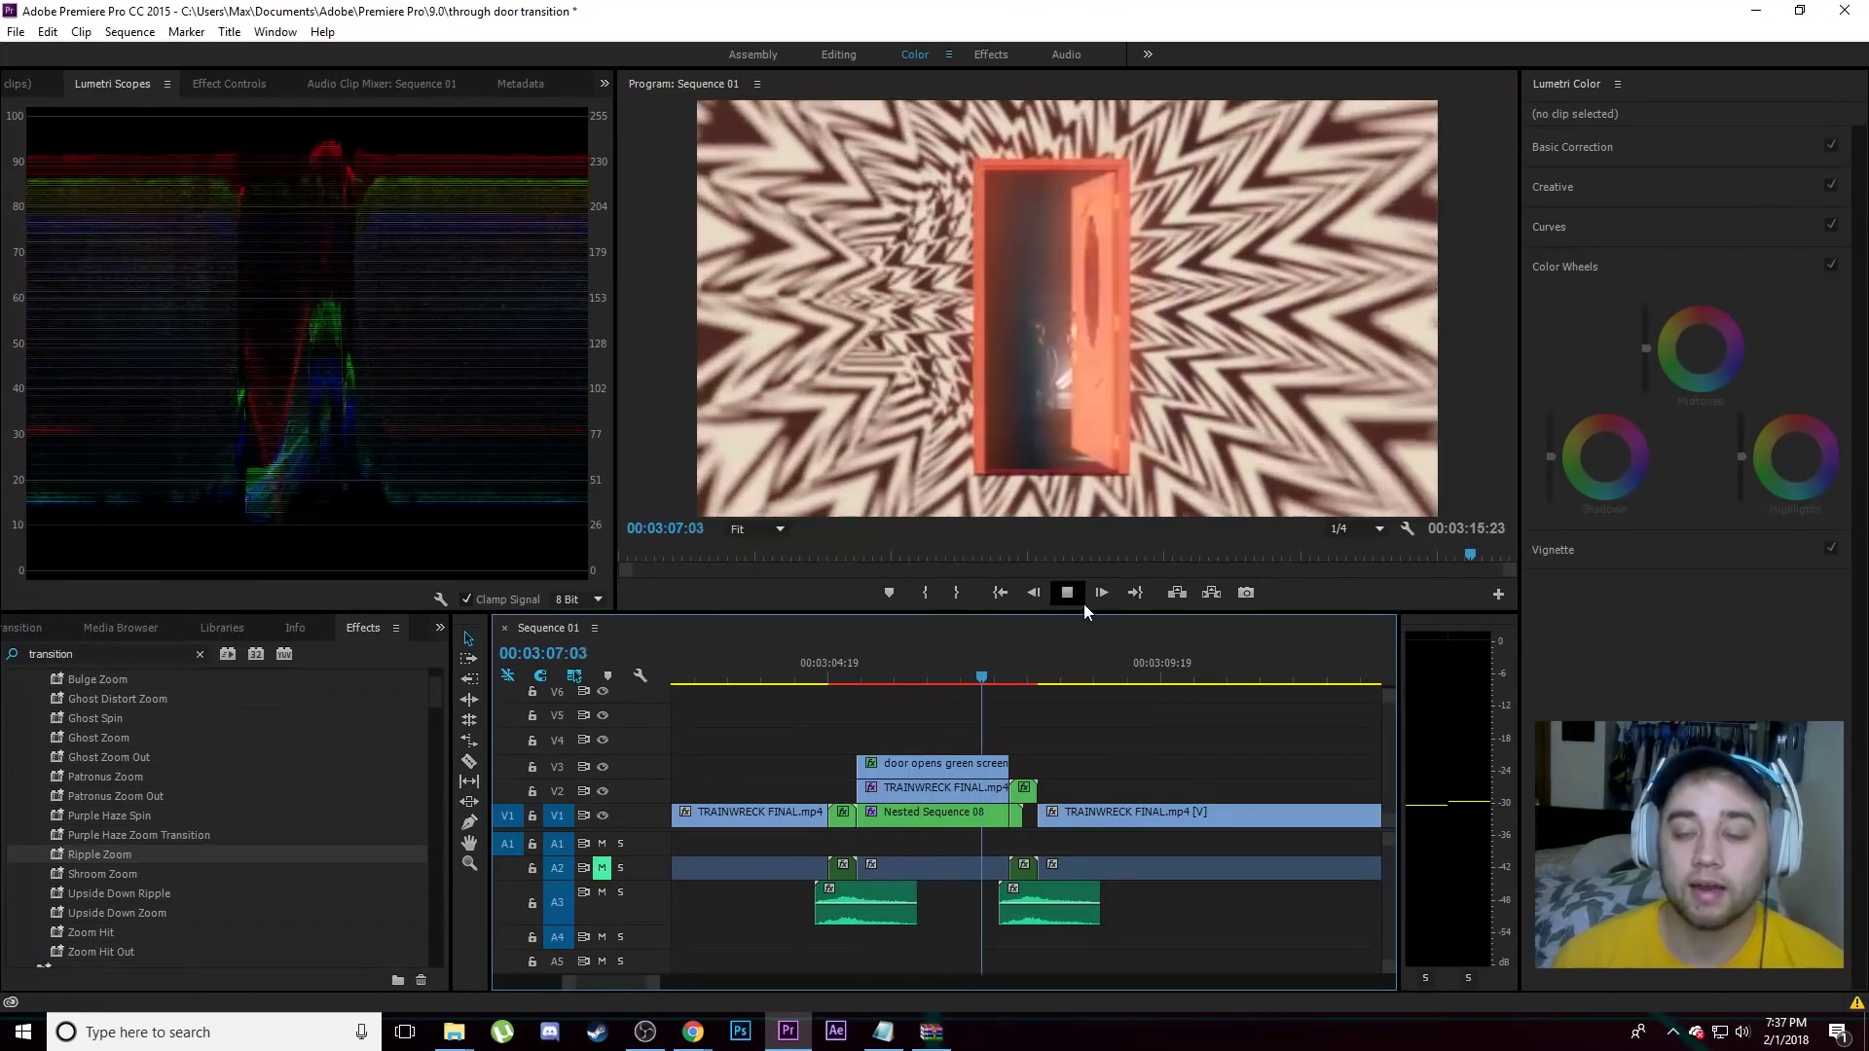
left_click(1084, 603)
left_click(1168, 812)
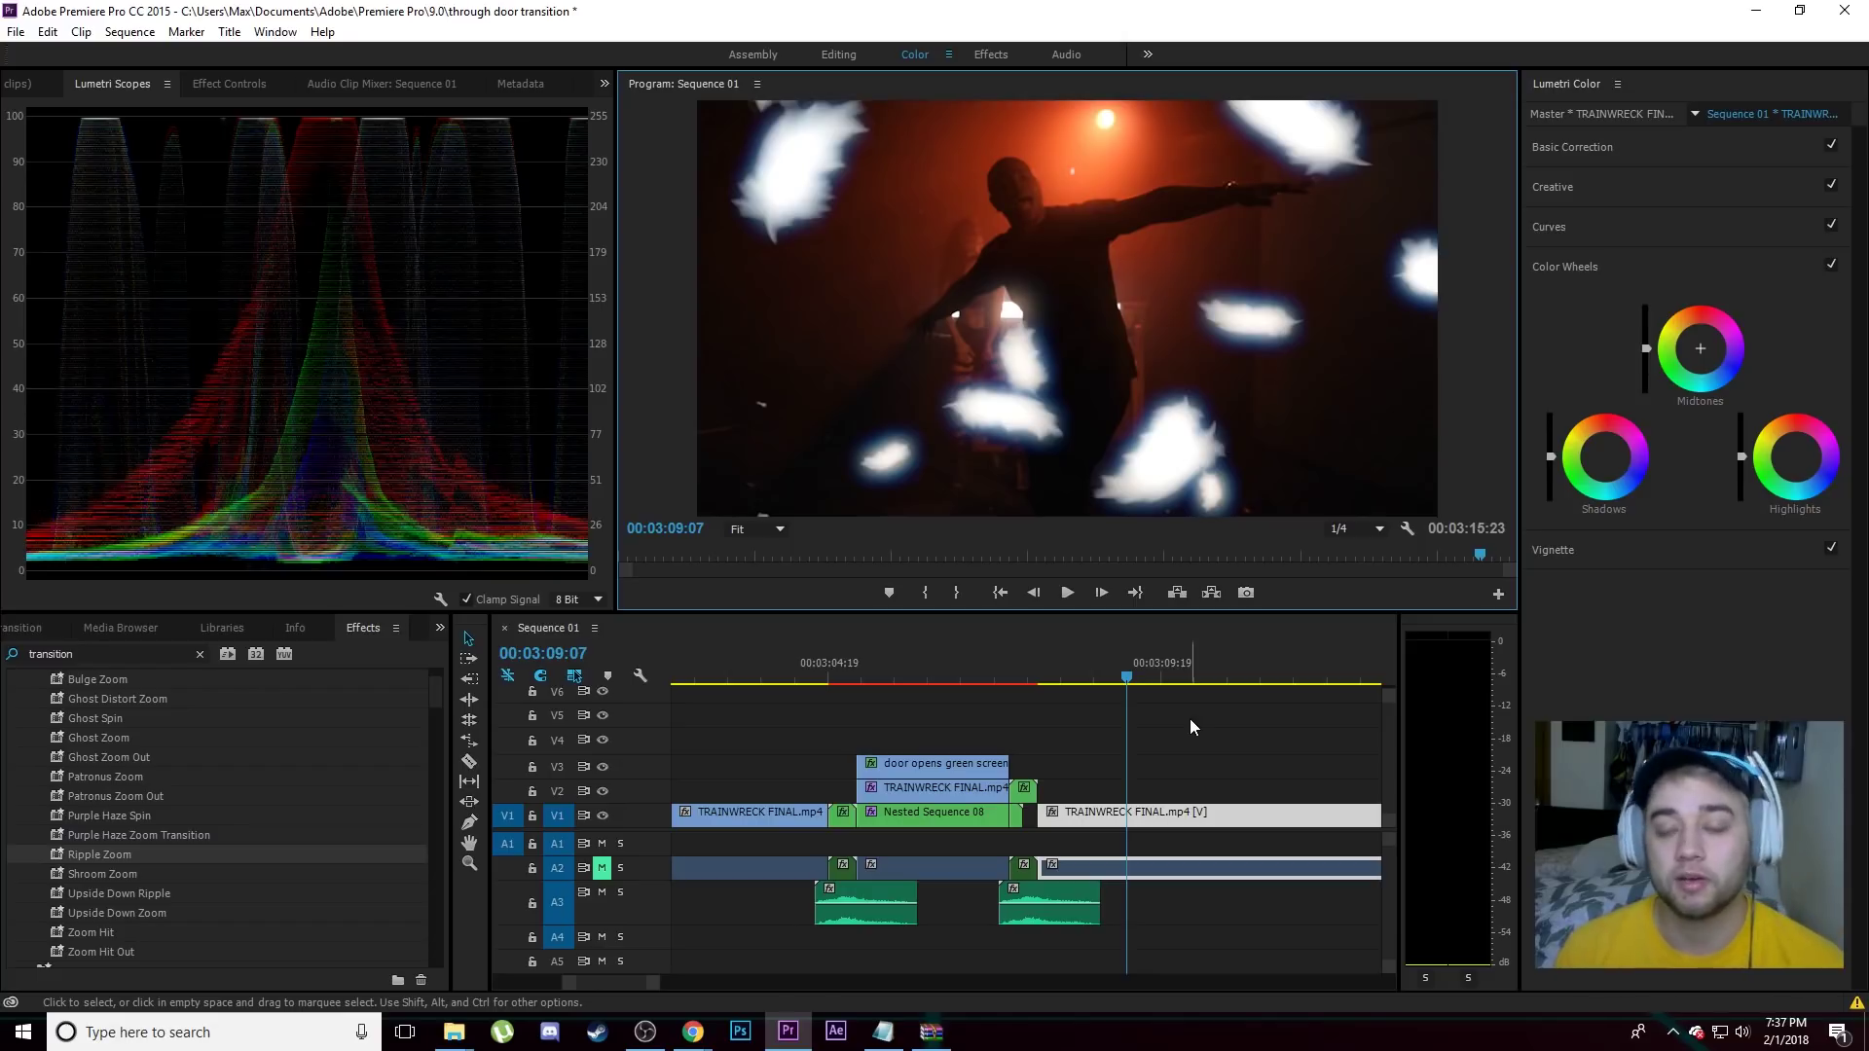